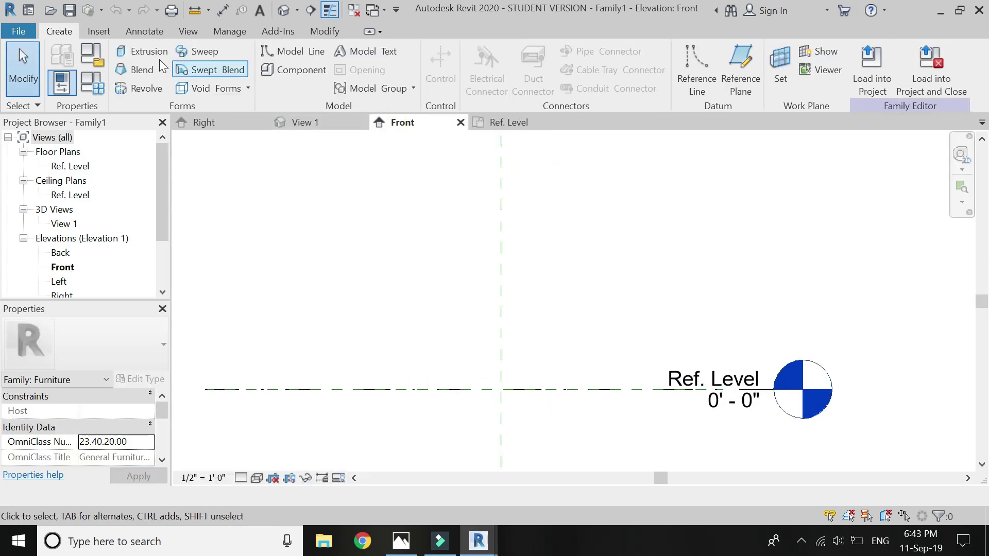
Start an extrusion and sketch a vertical line about 2'-3" tall up from the Ref. Level, to the right of the centre plane.
{"action": "left_click", "coordinate": [144, 51]}
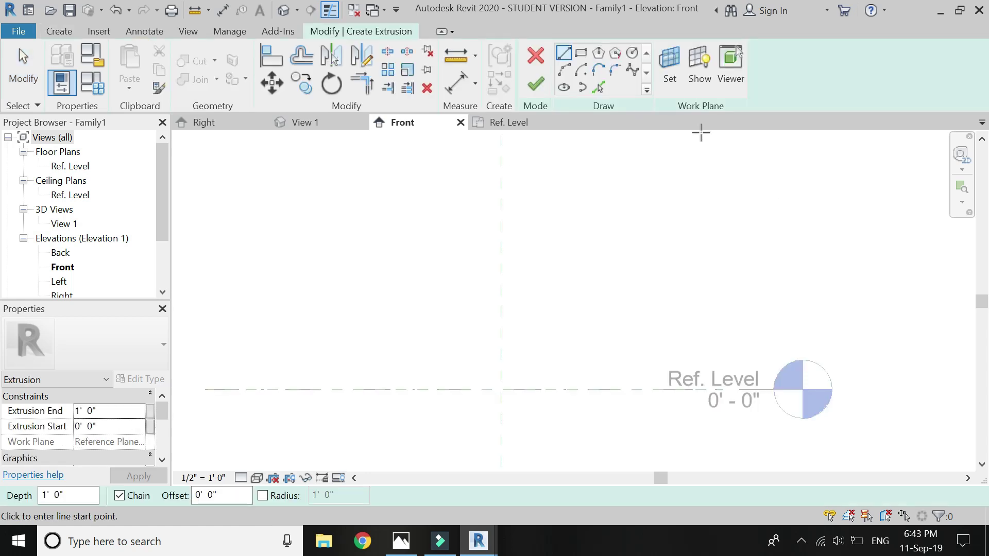
{"action": "scroll", "coordinate": [562, 389], "scroll_direction": "up", "scroll_amount": 3}
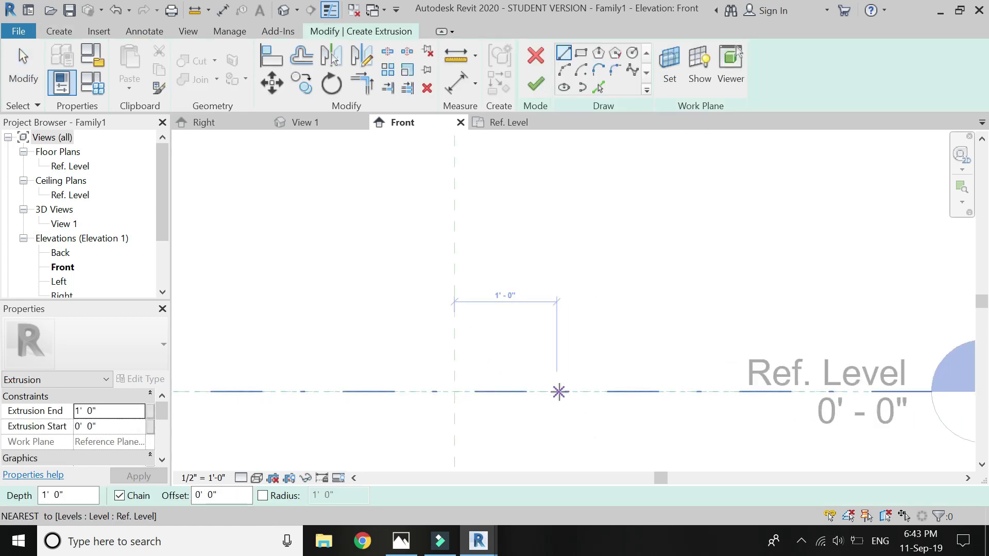
{"action": "left_click", "coordinate": [576, 392]}
{"action": "scroll", "coordinate": [575, 392], "scroll_direction": "down", "scroll_amount": 2}
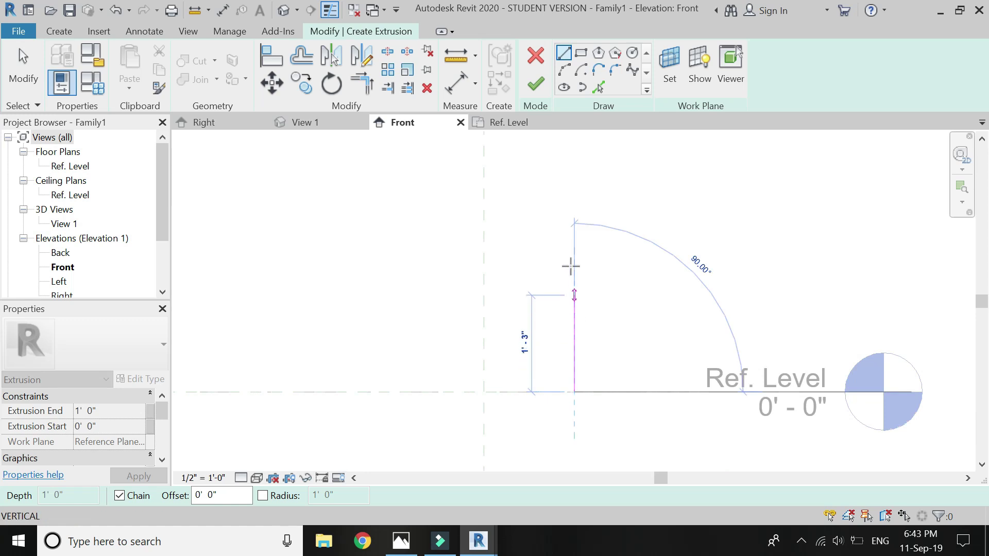
{"action": "left_click", "coordinate": [575, 218]}
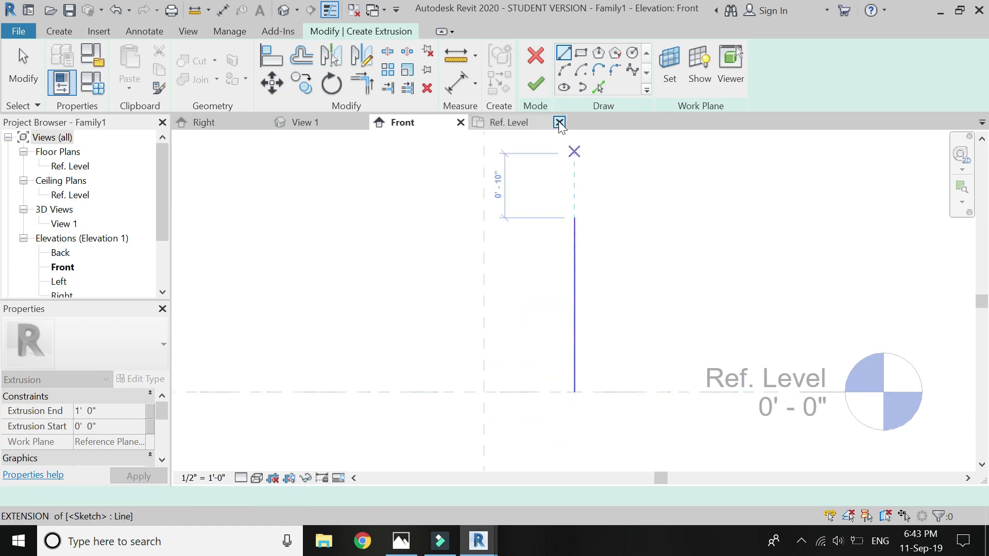
{"action": "key", "text": "Escape"}
Sketch a shallow start-end-radius arc from the vertical line's top to the Ref. Level, ending slightly left of the line's base.
{"action": "scroll", "coordinate": [626, 346], "scroll_direction": "up", "scroll_amount": 2}
{"action": "left_click", "coordinate": [564, 70]}
{"action": "left_click", "coordinate": [547, 152]}
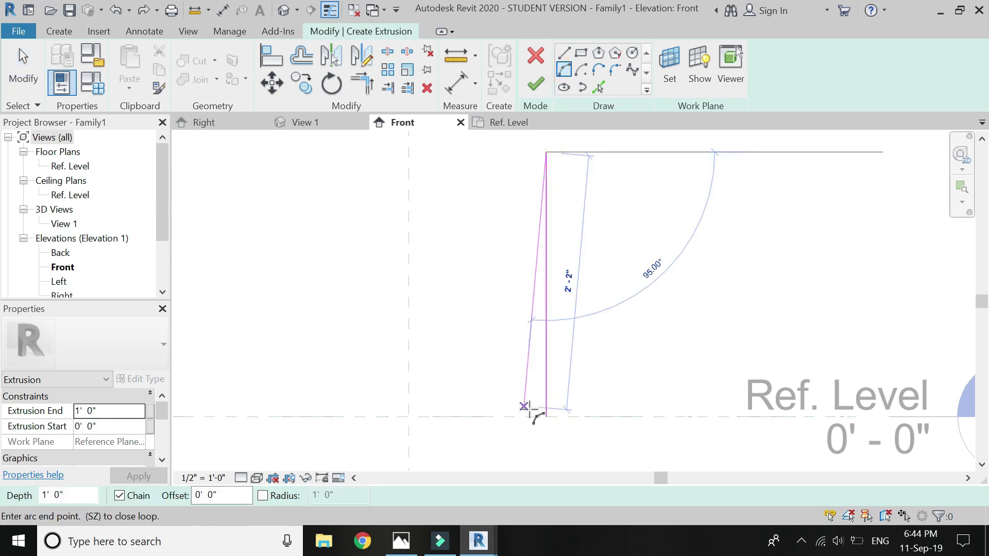
{"action": "scroll", "coordinate": [525, 412], "scroll_direction": "up", "scroll_amount": 2}
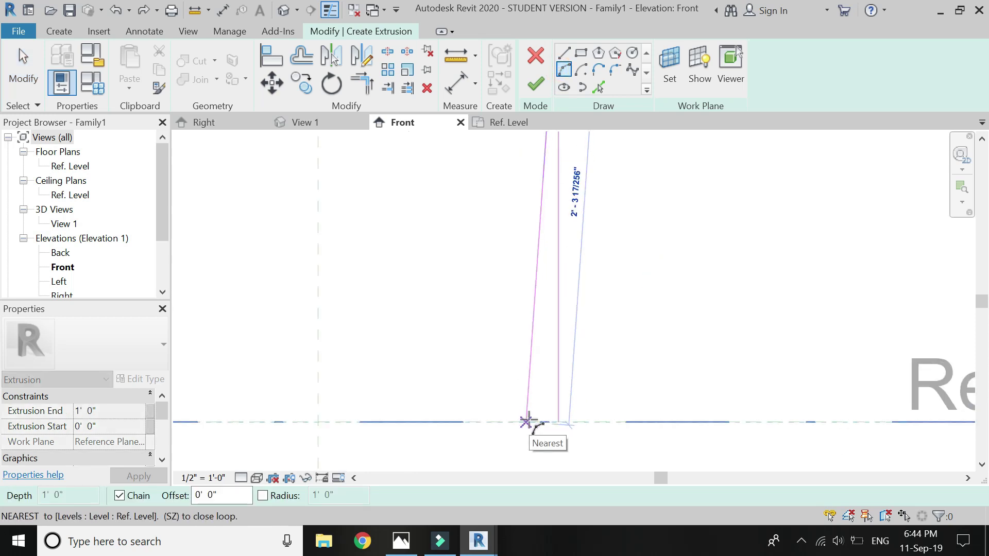
{"action": "left_click", "coordinate": [533, 422]}
{"action": "scroll", "coordinate": [532, 420], "scroll_direction": "down", "scroll_amount": 2}
{"action": "scroll", "coordinate": [535, 266], "scroll_direction": "up", "scroll_amount": 3}
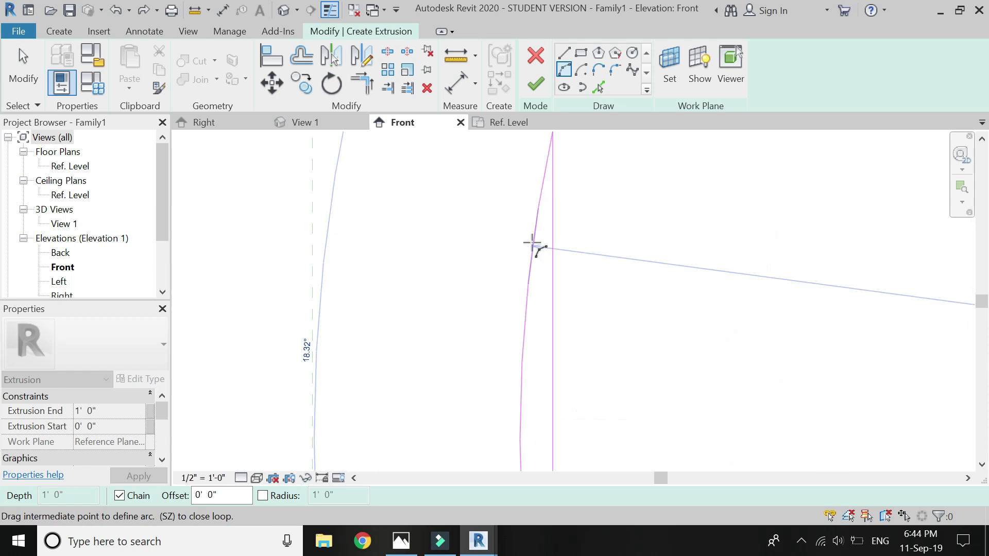
{"action": "scroll", "coordinate": [539, 250], "scroll_direction": "down", "scroll_amount": 3}
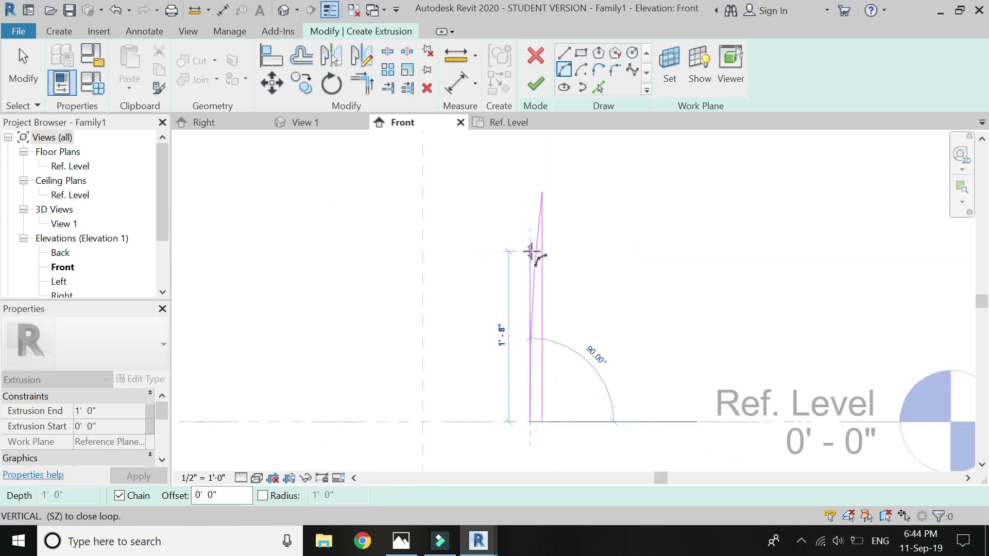
{"action": "left_click", "coordinate": [541, 273]}
Delete the straight vertical line from the sketch, keeping the arc.
{"action": "key", "text": "Escape"}
{"action": "key", "text": "Escape"}
{"action": "left_click", "coordinate": [564, 304]}
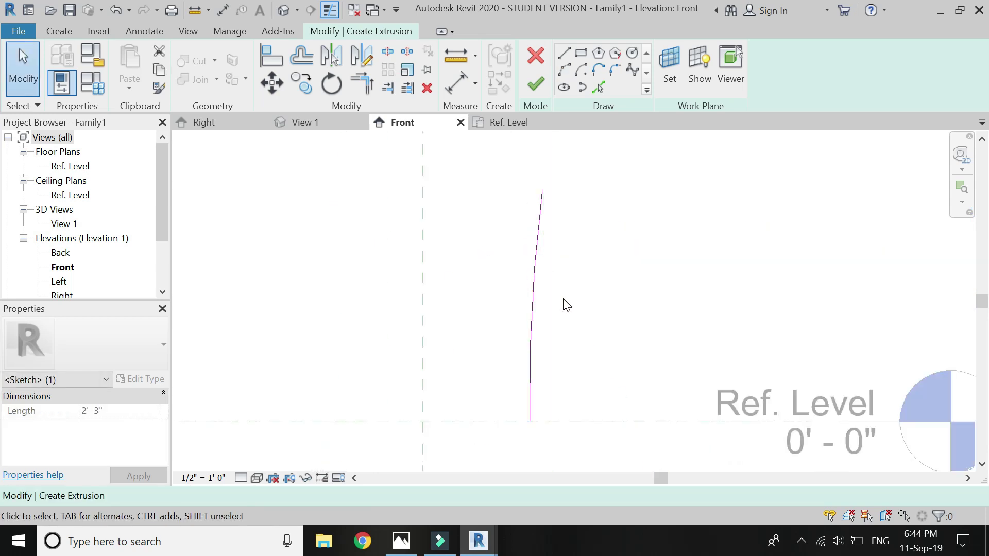
Sketch short horizontal lines leftward from the arc's bottom and top ends, the top one about 1 1/2" long.
{"action": "left_click", "coordinate": [564, 52]}
{"action": "scroll", "coordinate": [536, 412], "scroll_direction": "up", "scroll_amount": 5}
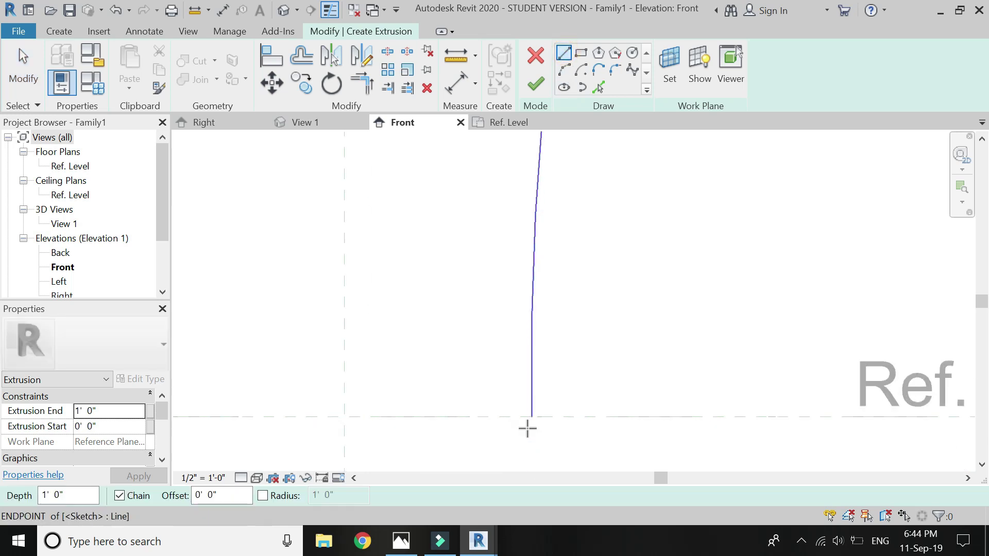
{"action": "left_click", "coordinate": [525, 409]}
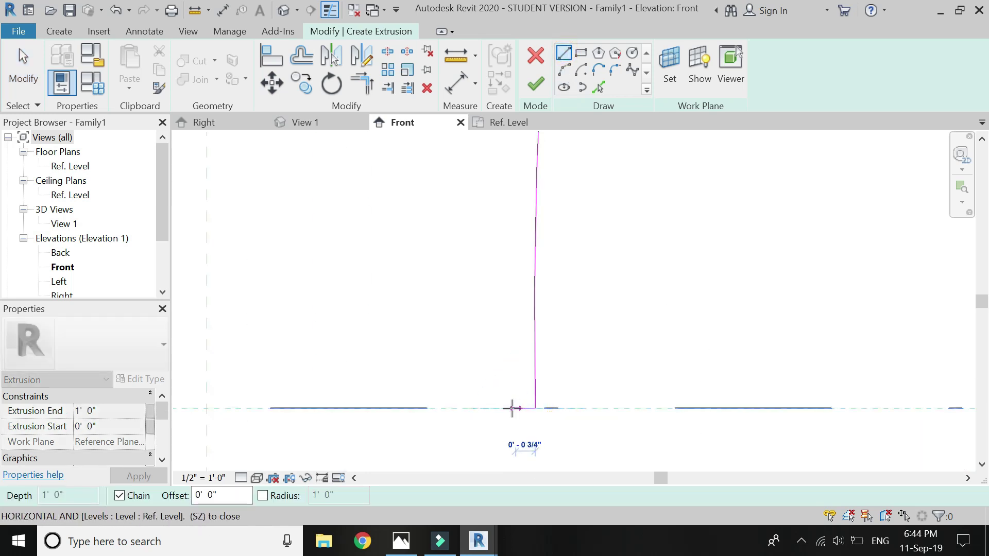
{"action": "left_click", "coordinate": [497, 408]}
{"action": "key", "text": "Escape"}
{"action": "scroll", "coordinate": [470, 437], "scroll_direction": "up", "scroll_amount": 5}
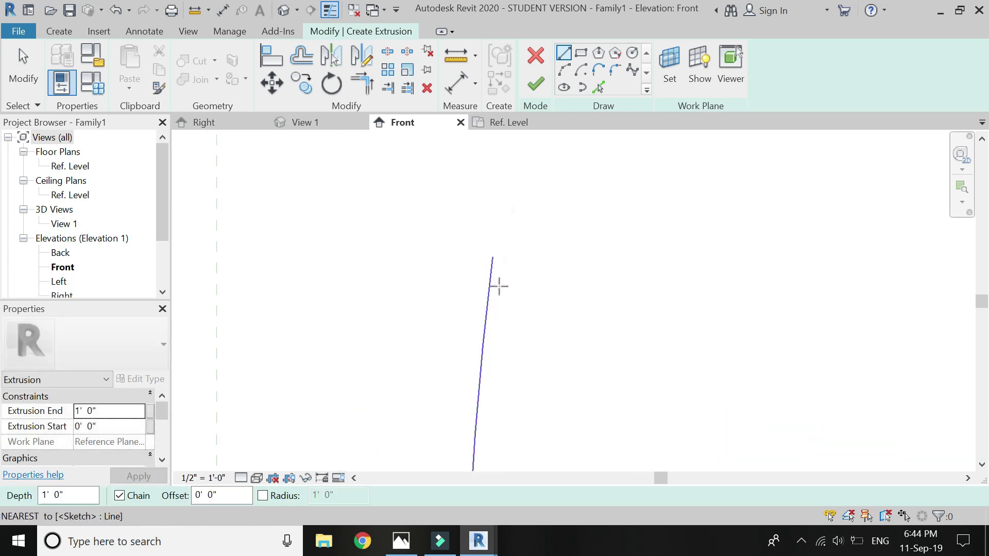
{"action": "left_click", "coordinate": [491, 255]}
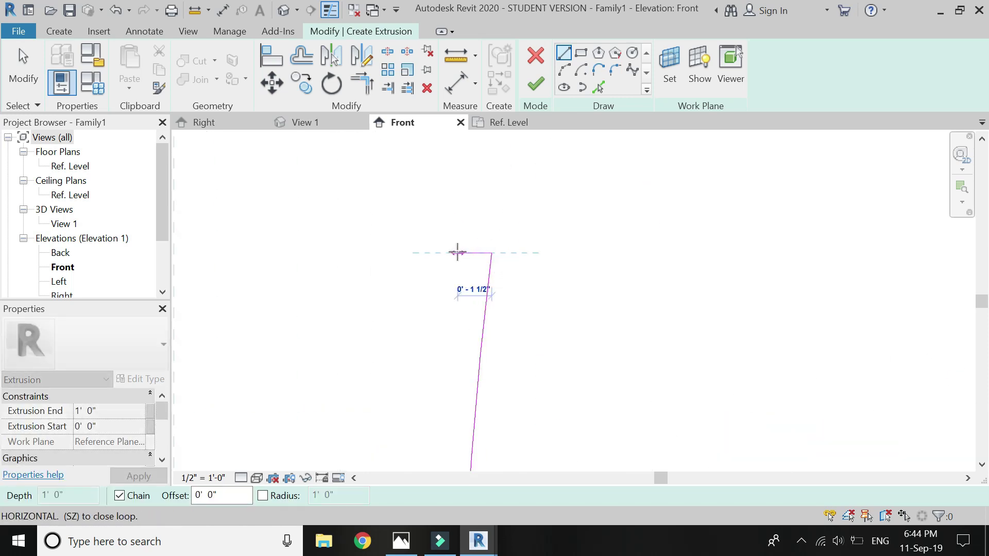
{"action": "key", "text": "Escape"}
Sketch a slanted line about 1'-0" long at 95° upward from the left end of the bottom line.
{"action": "scroll", "coordinate": [470, 434], "scroll_direction": "down", "scroll_amount": 2}
{"action": "left_click", "coordinate": [470, 432]}
{"action": "scroll", "coordinate": [471, 432], "scroll_direction": "up", "scroll_amount": 2}
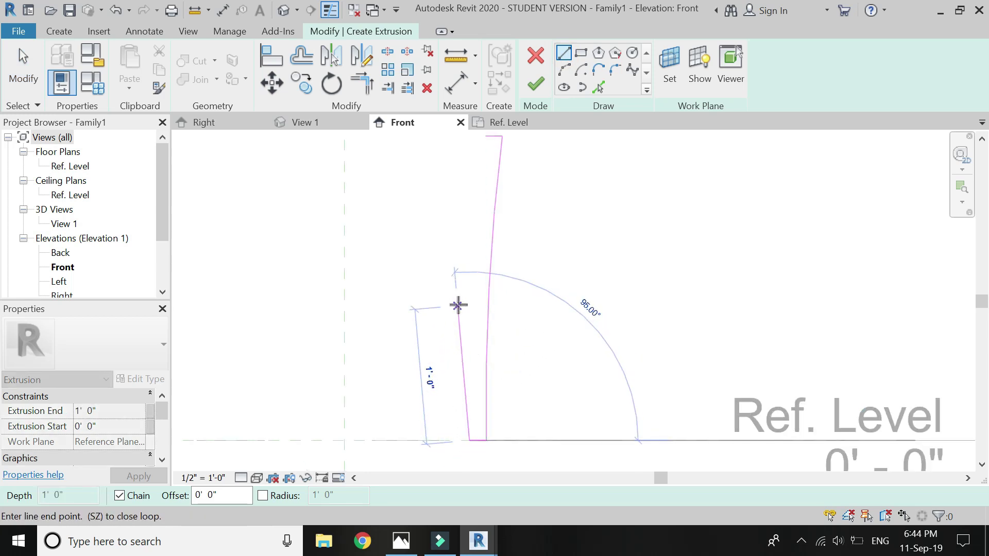
{"action": "left_click", "coordinate": [460, 307]}
{"action": "key", "text": "Escape"}
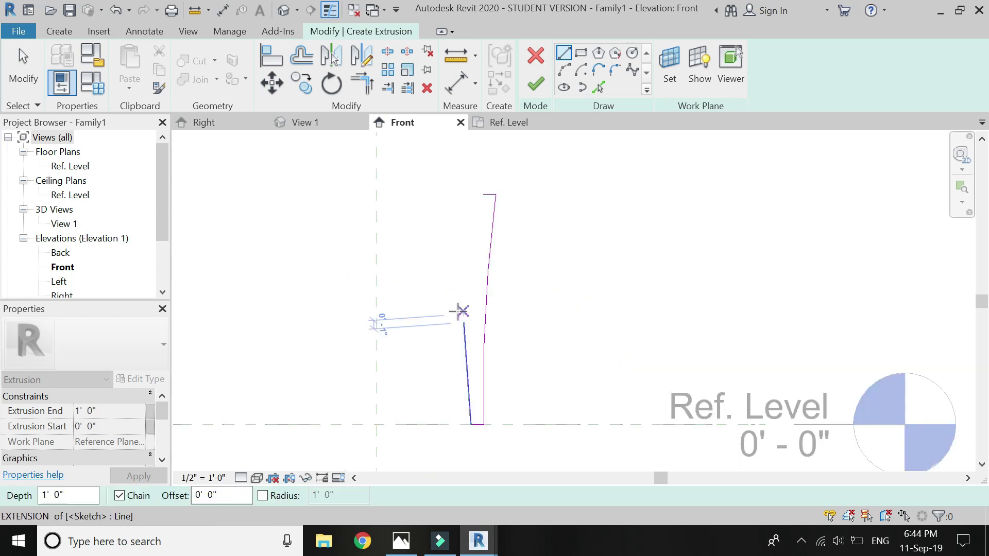
Continue the slanted line upward with two short vertical segments, about 1 1/2" and 1" long.
{"action": "scroll", "coordinate": [463, 319], "scroll_direction": "up", "scroll_amount": 3}
{"action": "left_click", "coordinate": [470, 336]}
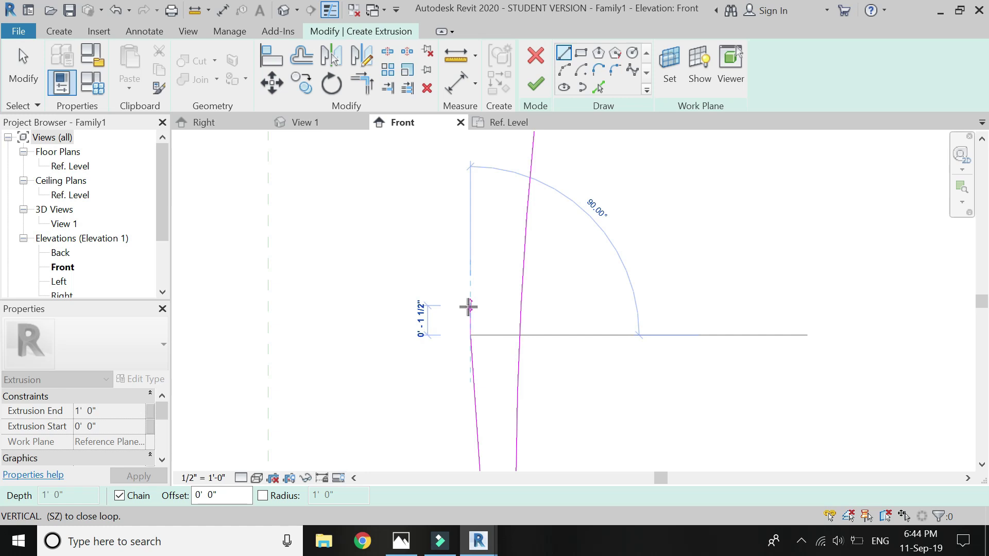
{"action": "left_click", "coordinate": [468, 306]}
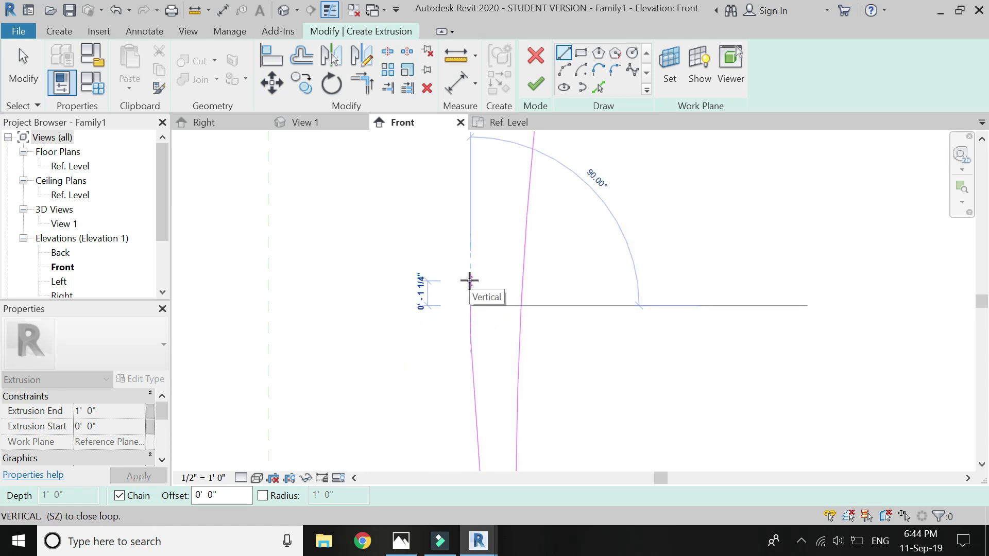
{"action": "left_click", "coordinate": [470, 286]}
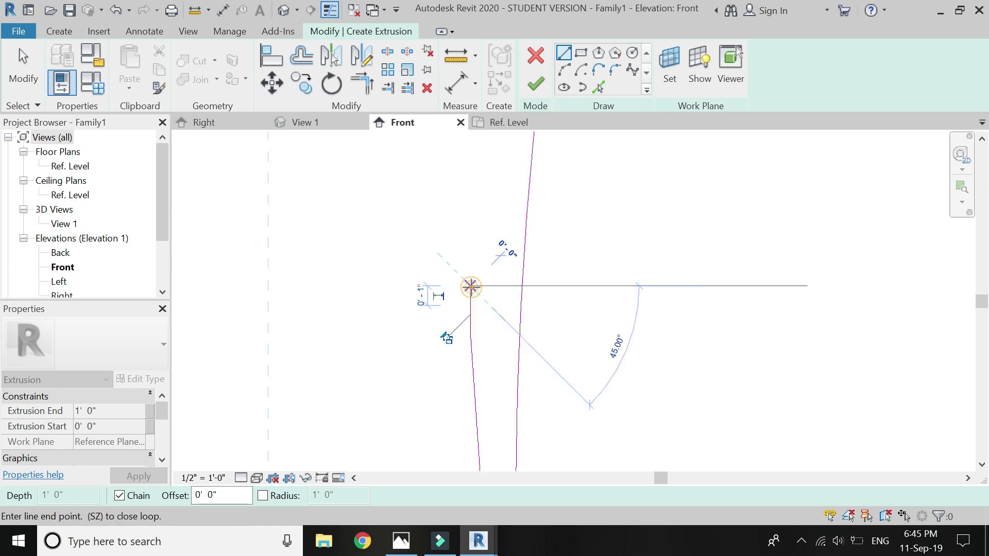
{"action": "key", "text": "Escape"}
Close the leg profile with a start-end-radius arc from the top line's left end to the top of the short vertical segments.
{"action": "scroll", "coordinate": [493, 361], "scroll_direction": "down", "scroll_amount": 2}
{"action": "left_click", "coordinate": [564, 70]}
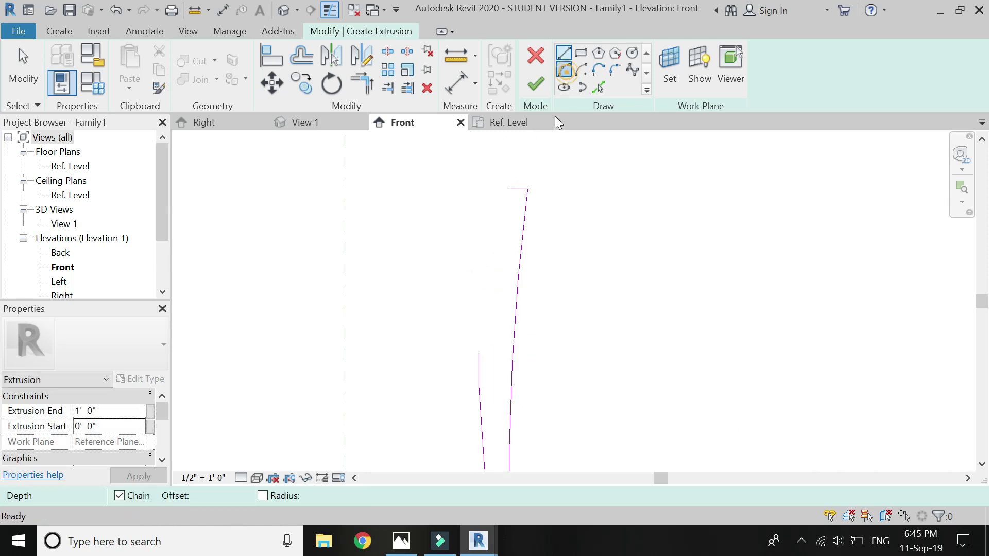
{"action": "left_click", "coordinate": [509, 189]}
{"action": "left_click", "coordinate": [479, 351]}
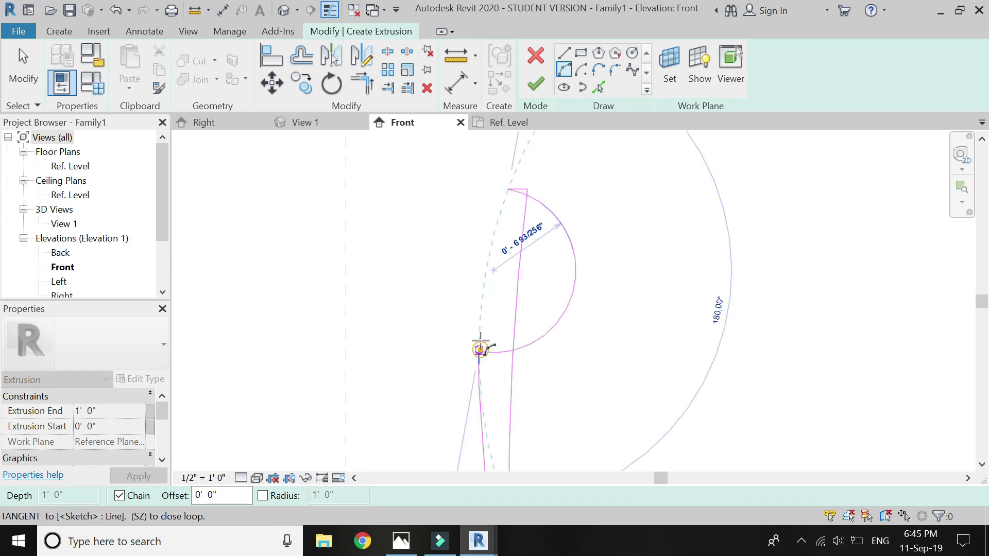
{"action": "left_click", "coordinate": [486, 262]}
{"action": "scroll", "coordinate": [535, 243], "scroll_direction": "down", "scroll_amount": 2}
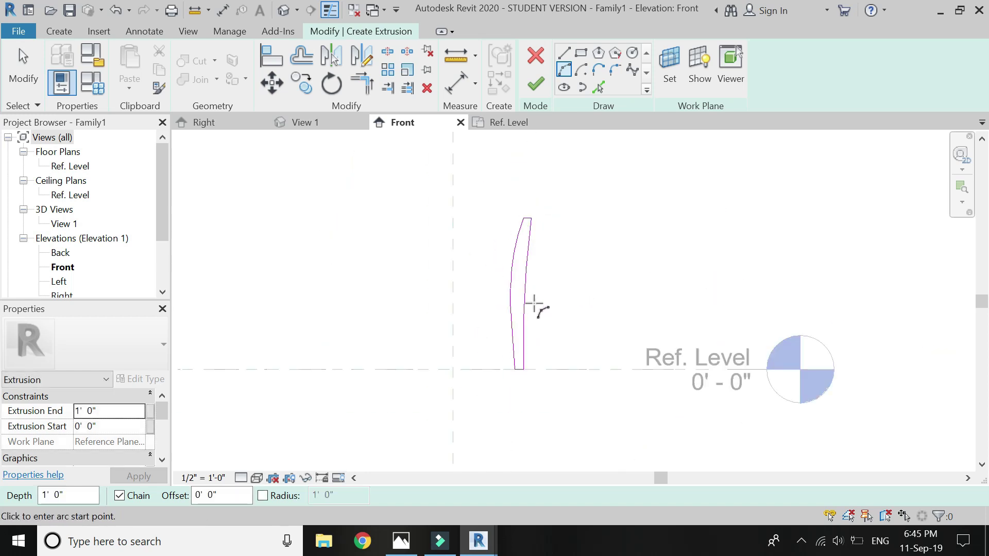
Set the extrusion end to 1 1/2" and finish the leg extrusion in the default 3D view.
{"action": "left_click", "coordinate": [130, 410]}
{"action": "type", "text": "1 1/2"}
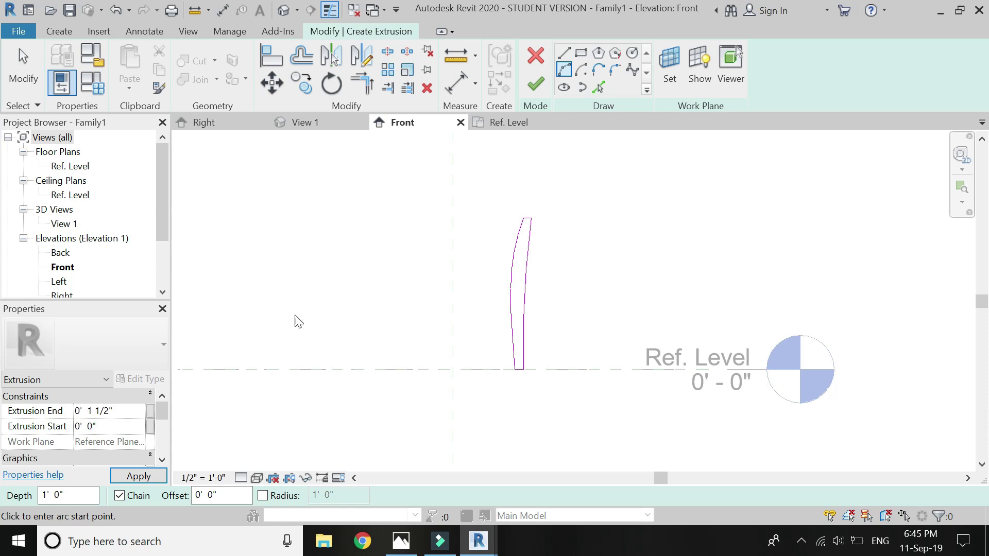
{"action": "left_click", "coordinate": [284, 10]}
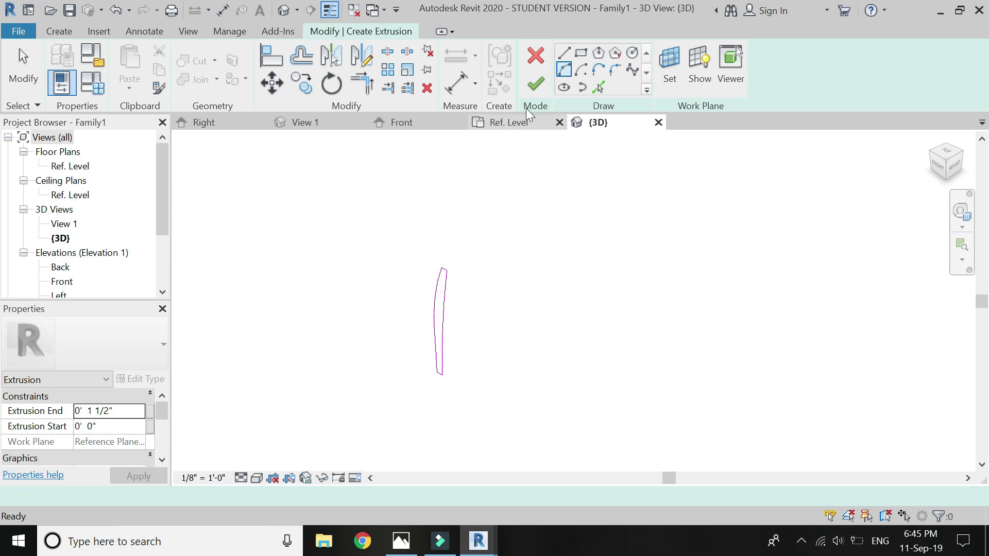
{"action": "left_click", "coordinate": [536, 83]}
{"action": "key", "text": "Escape"}
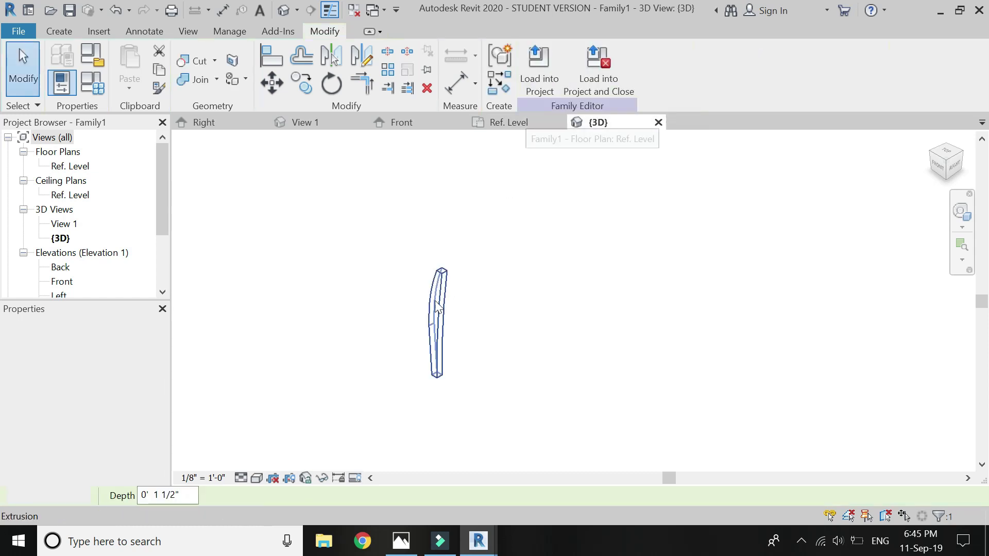
In the Front view, draw a horizontal model line about 1'-6" long leftward from the bend in the leg's inner edge.
{"action": "left_click", "coordinate": [401, 123]}
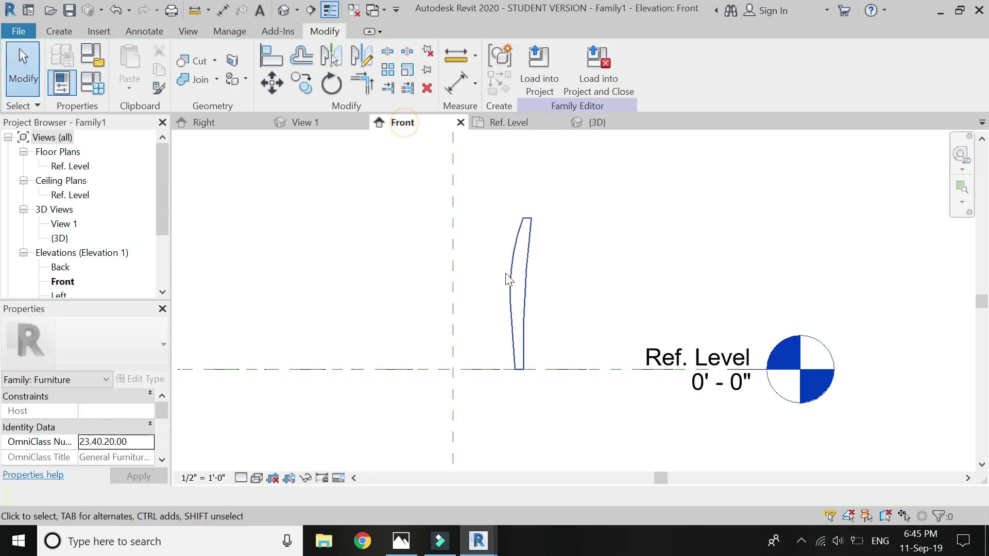
{"action": "left_click", "coordinate": [59, 31]}
{"action": "left_click", "coordinate": [285, 51]}
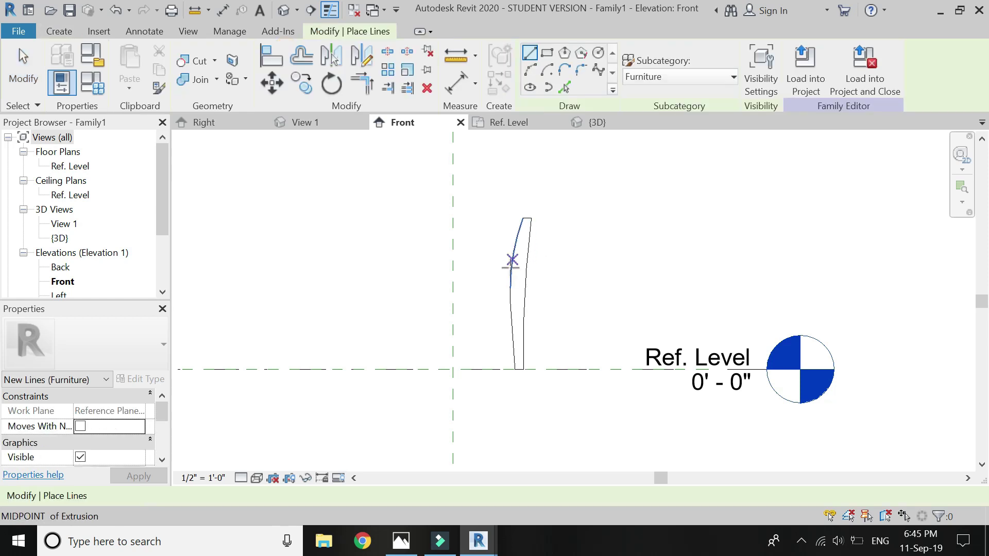
{"action": "left_click", "coordinate": [509, 288]}
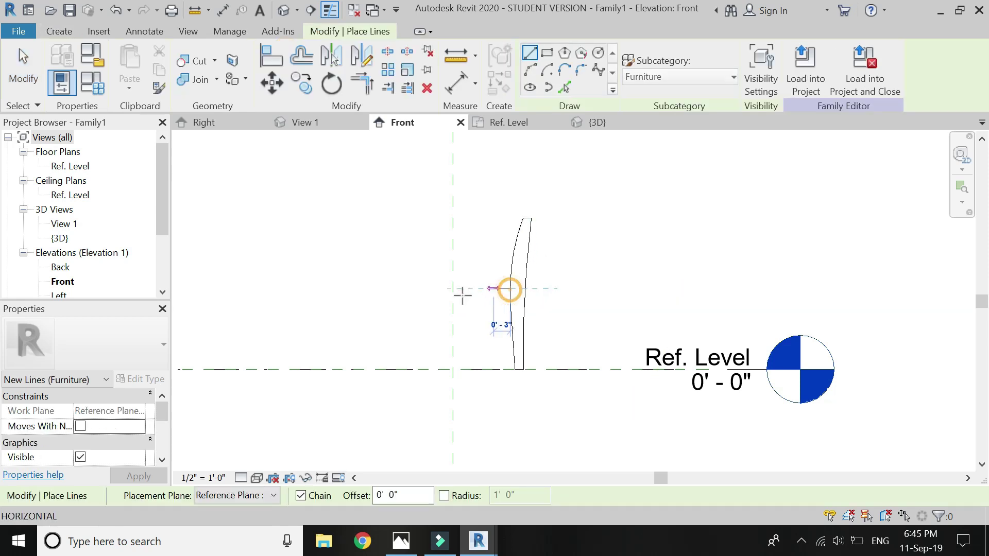
{"action": "left_click", "coordinate": [408, 287]}
{"action": "key", "text": "Escape"}
{"action": "key", "text": "Escape"}
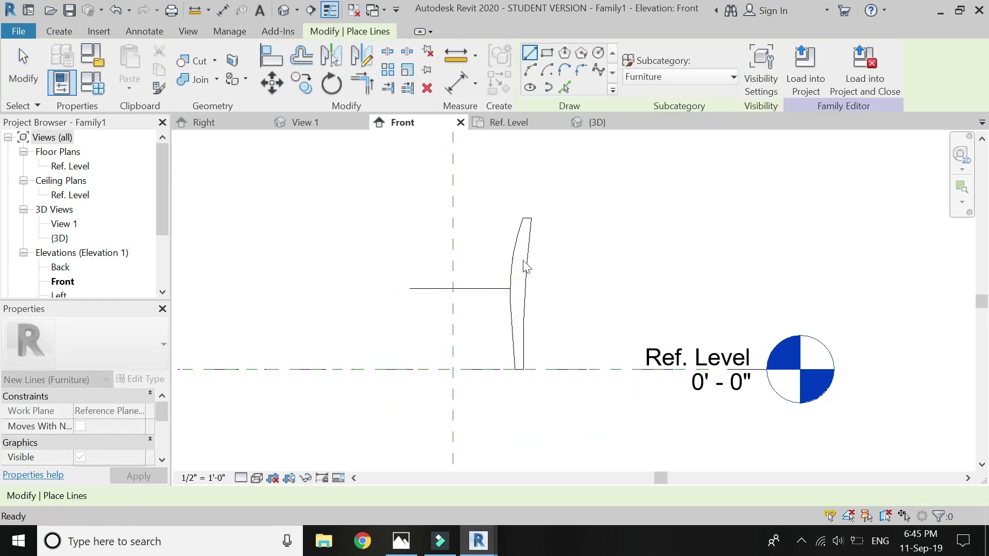
Mirror a copy of the leg about a vertical axis drawn through the model line's midpoint, and delete the model line.
{"action": "left_click", "coordinate": [526, 263]}
{"action": "left_click", "coordinate": [362, 56]}
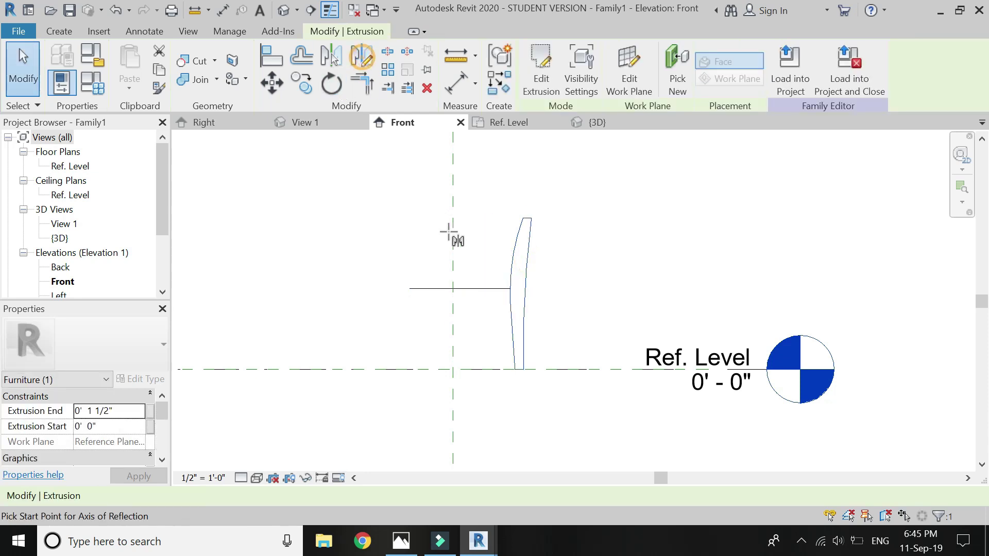
{"action": "left_click", "coordinate": [460, 287]}
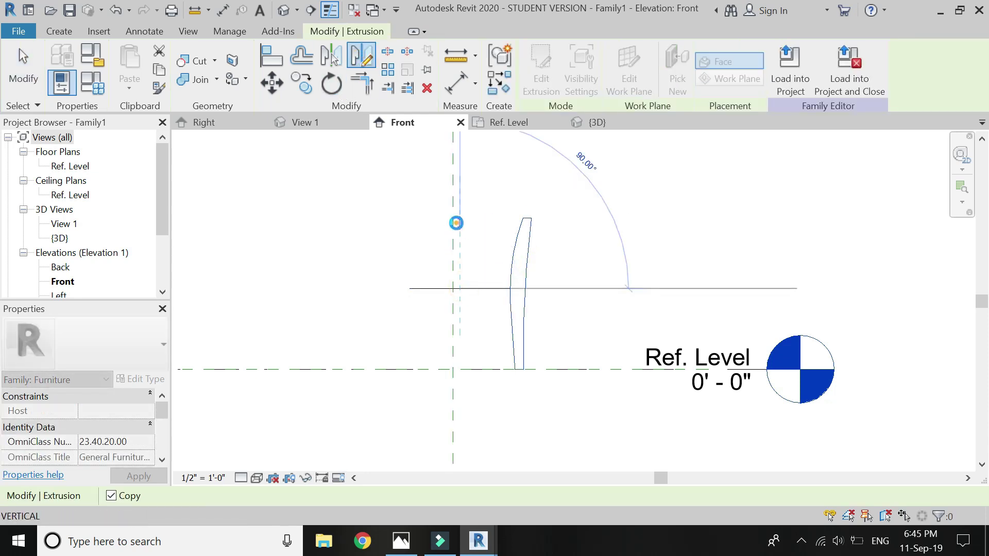
{"action": "left_click", "coordinate": [456, 223]}
{"action": "left_click", "coordinate": [482, 293]}
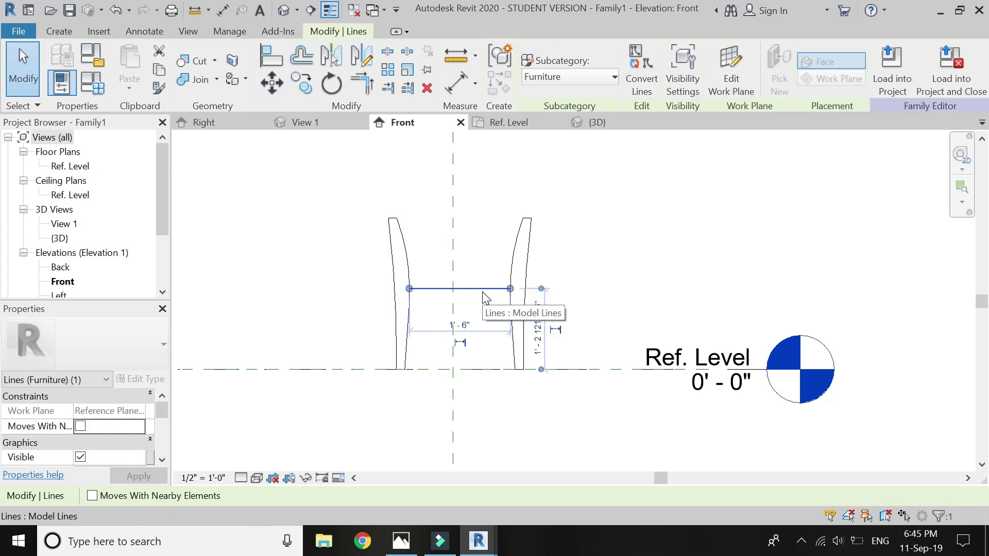
{"action": "key", "text": "Delete"}
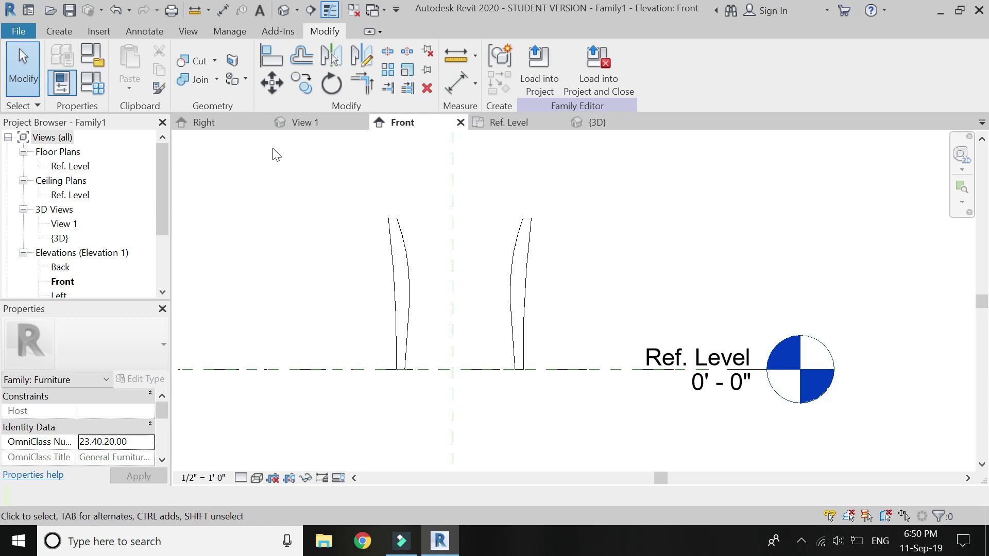
Draw a horizontal reference plane between the bend points on the inner edges of the two legs.
{"action": "left_click", "coordinate": [66, 30]}
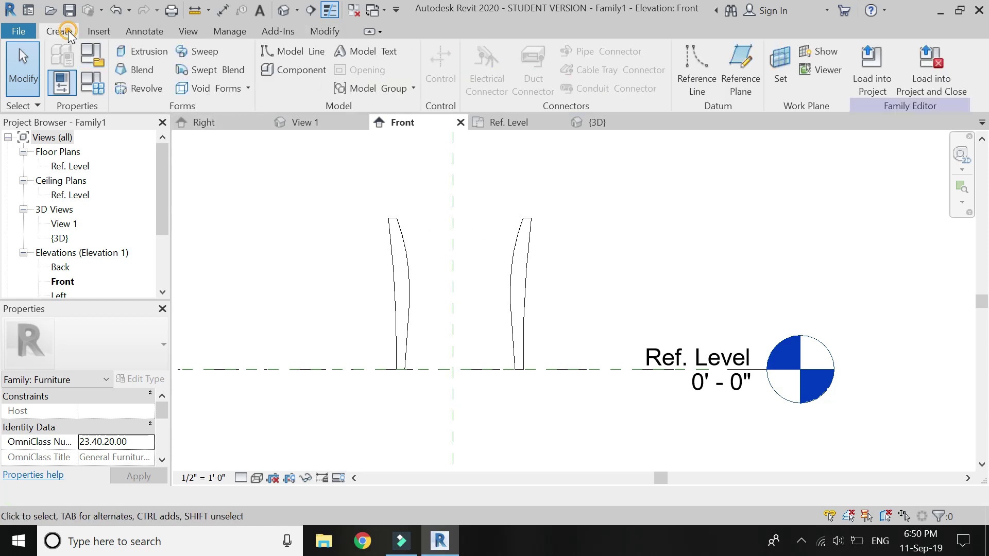
{"action": "left_click", "coordinate": [747, 89]}
{"action": "scroll", "coordinate": [420, 304], "scroll_direction": "up", "scroll_amount": 2}
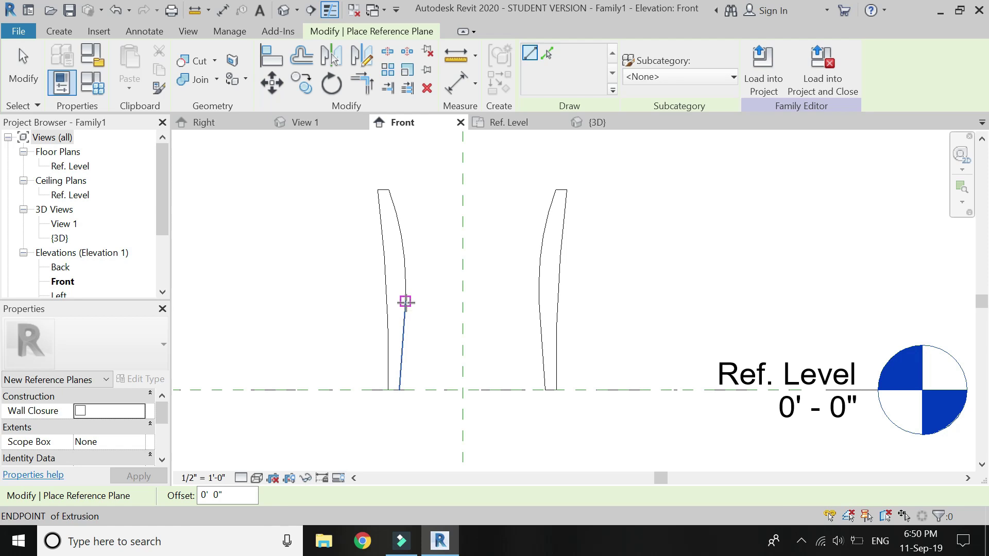
{"action": "left_click", "coordinate": [406, 301]}
{"action": "left_click", "coordinate": [538, 301]}
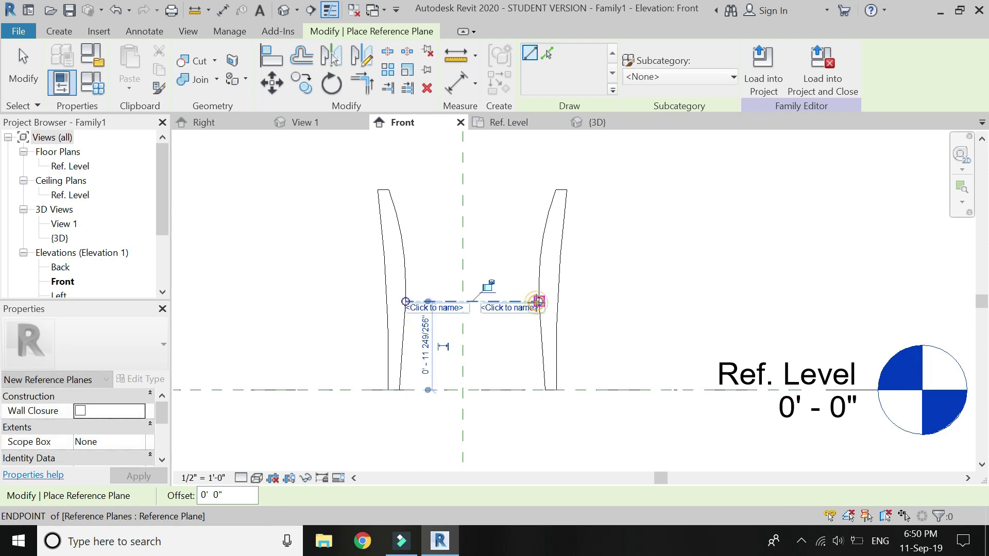
Name the horizontal reference plane between the two legs "seat".
{"action": "key", "text": "Escape"}
{"action": "left_click", "coordinate": [520, 302]}
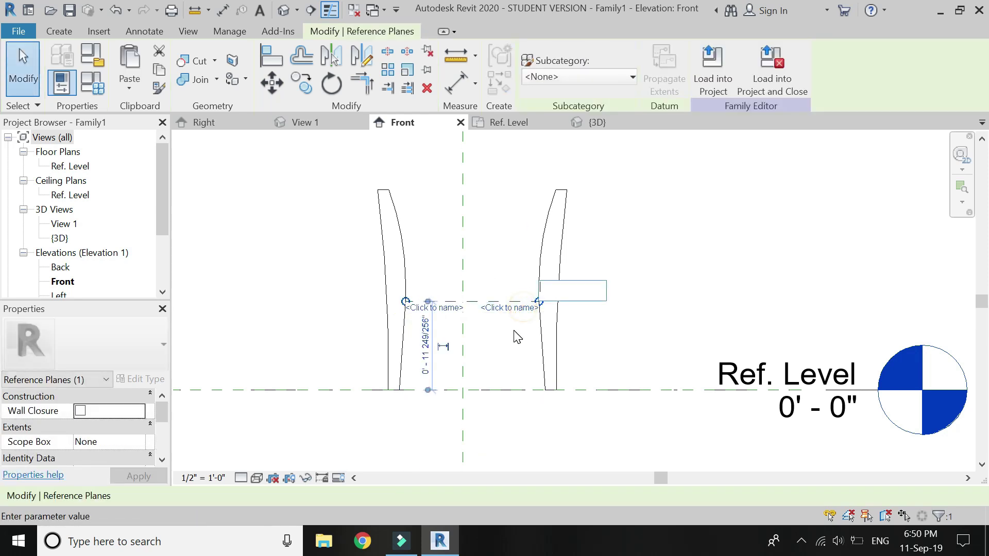
{"action": "key", "text": "Return"}
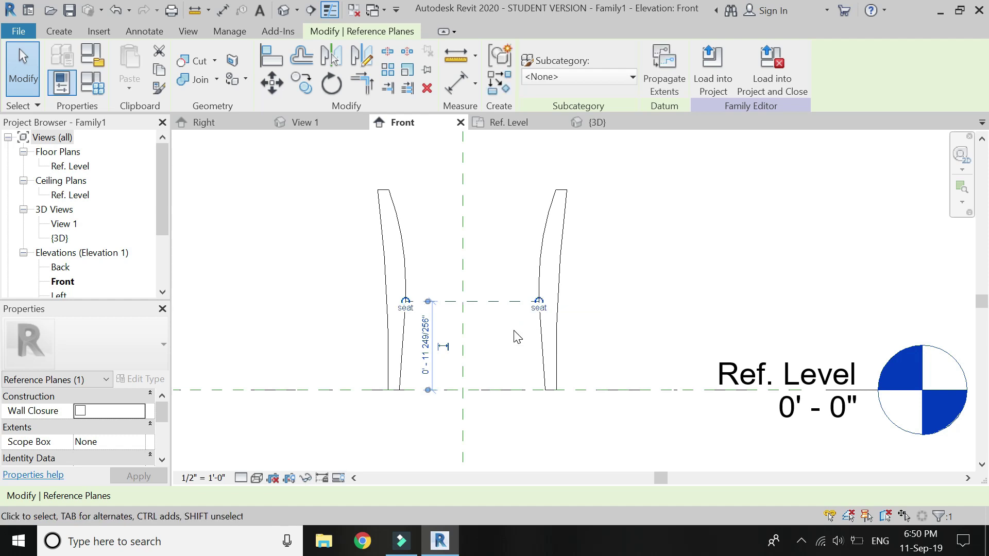
{"action": "left_click", "coordinate": [502, 335]}
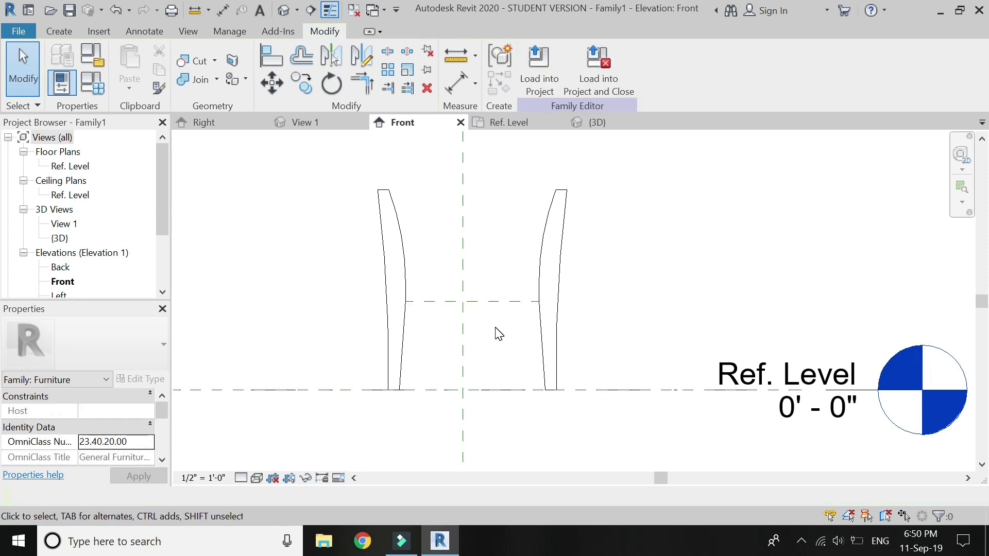
Start a solid extrusion in the Ref. Level plan and set its work plane to the seat reference plane.
{"action": "left_click", "coordinate": [510, 122]}
{"action": "scroll", "coordinate": [537, 328], "scroll_direction": "up", "scroll_amount": 3}
{"action": "left_click", "coordinate": [140, 51]}
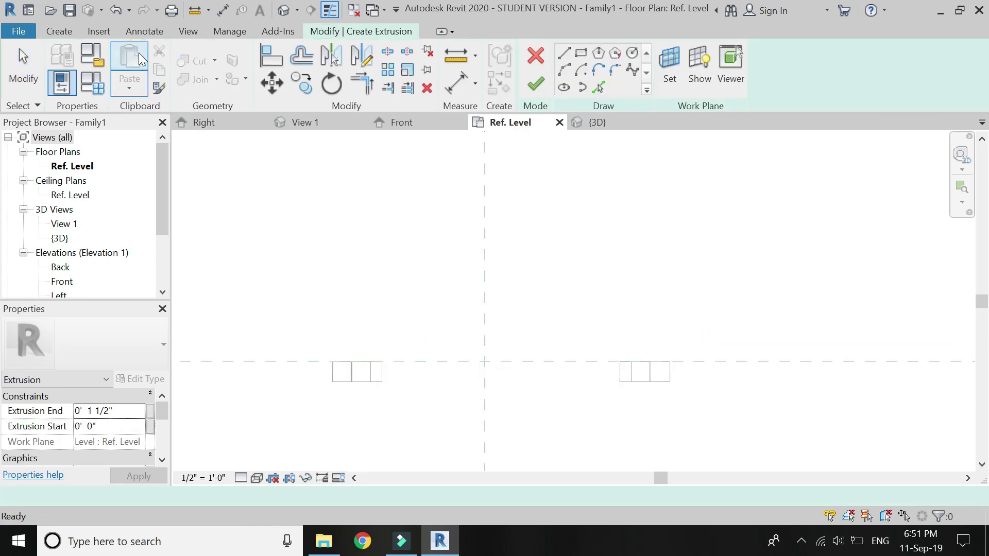
{"action": "left_click", "coordinate": [669, 87]}
{"action": "left_click", "coordinate": [802, 351]}
{"action": "left_click", "coordinate": [796, 387]}
{"action": "left_click", "coordinate": [731, 439]}
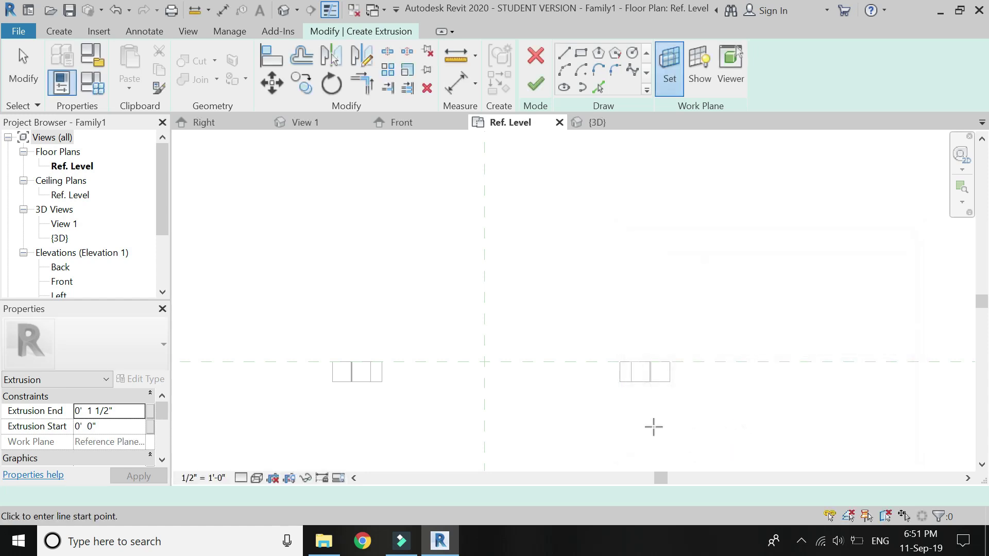
Sketch a line between the lower inner corners of the two legs and offset a copy 1'-6" upward in plan.
{"action": "left_click", "coordinate": [381, 381]}
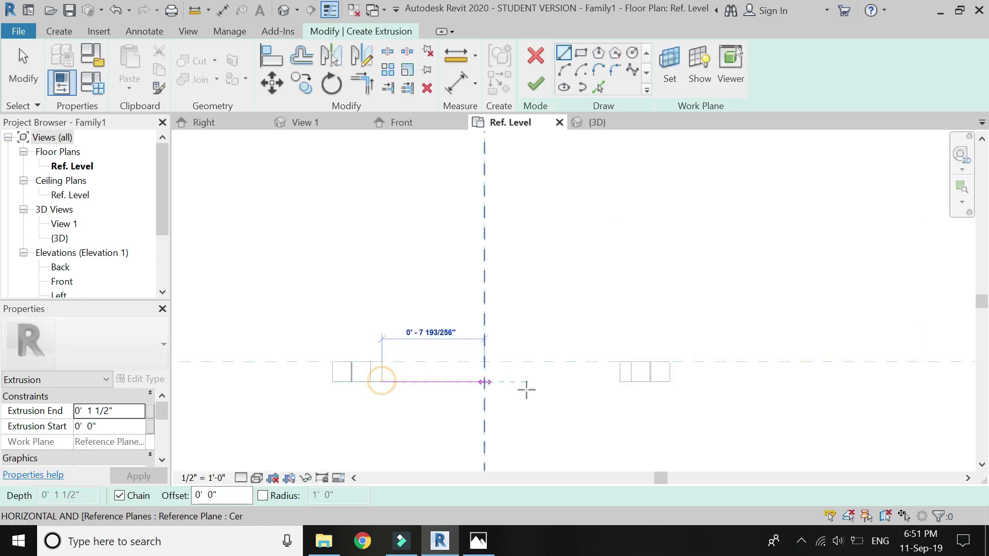
{"action": "left_click", "coordinate": [620, 381]}
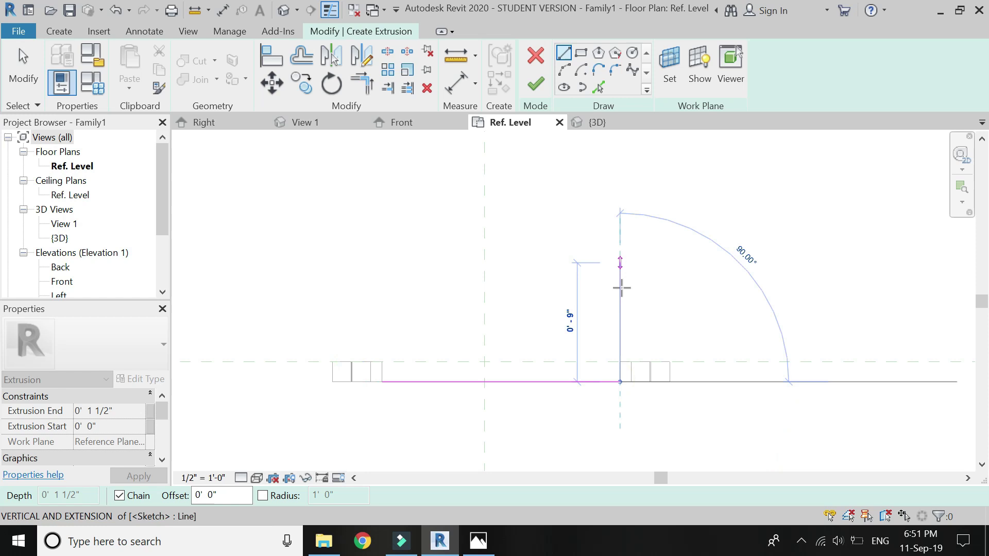
{"action": "scroll", "coordinate": [603, 414], "scroll_direction": "down", "scroll_amount": 1}
{"action": "key", "text": "Escape"}
{"action": "key", "text": "Escape"}
{"action": "left_click", "coordinate": [302, 54]}
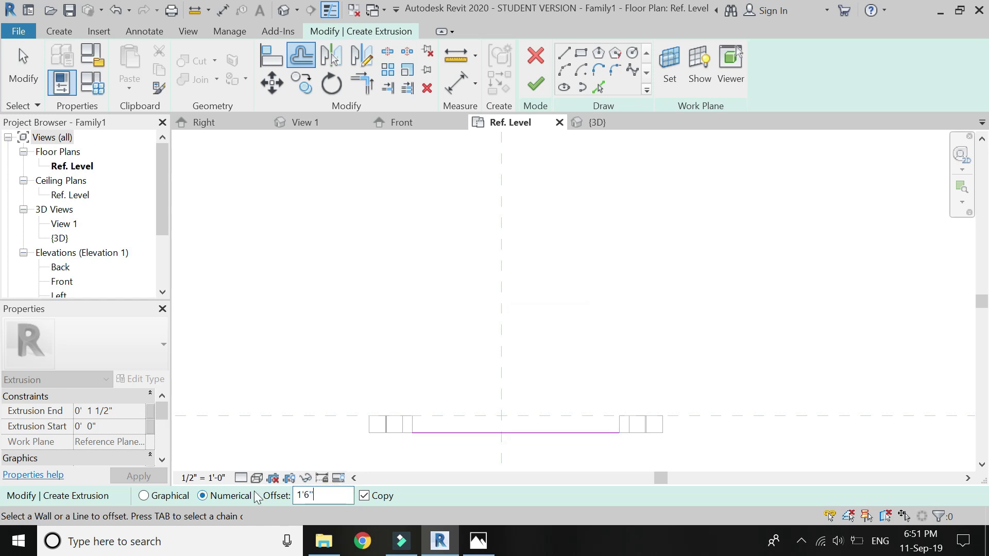
{"action": "left_click", "coordinate": [571, 431]}
{"action": "scroll", "coordinate": [374, 357], "scroll_direction": "down", "scroll_amount": 1}
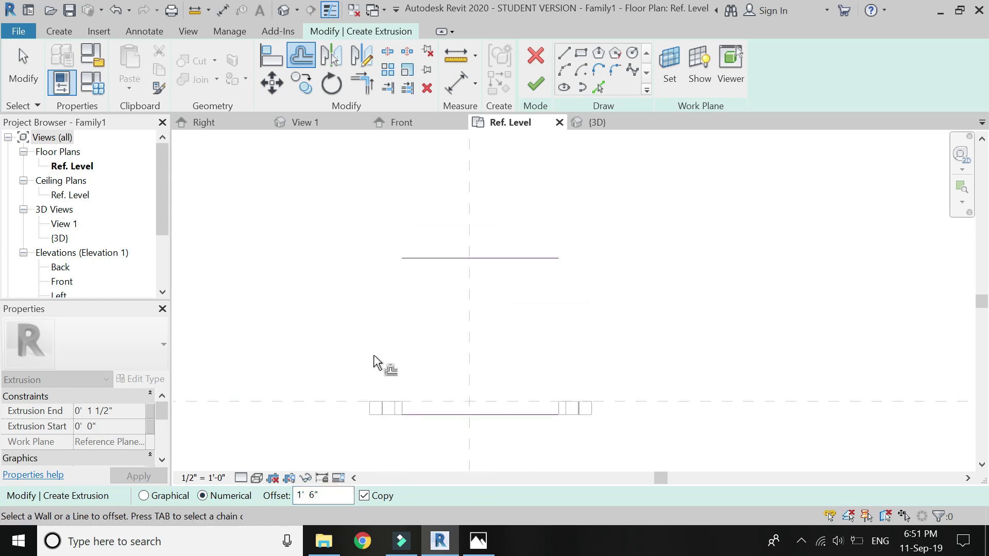
Join the ends of the two parallel sketch lines with two vertical lines to close the rectangle.
{"action": "left_click", "coordinate": [563, 53]}
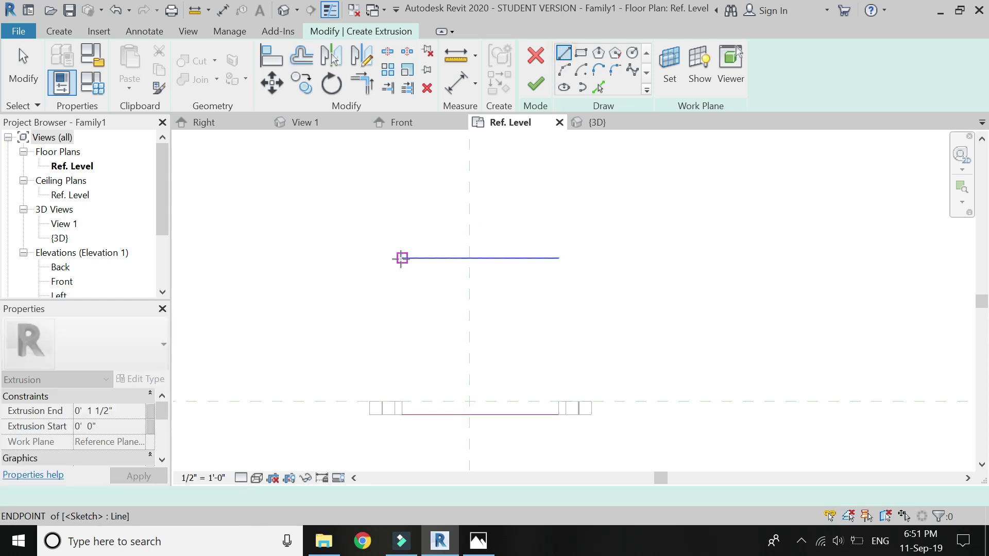
{"action": "left_click", "coordinate": [402, 258]}
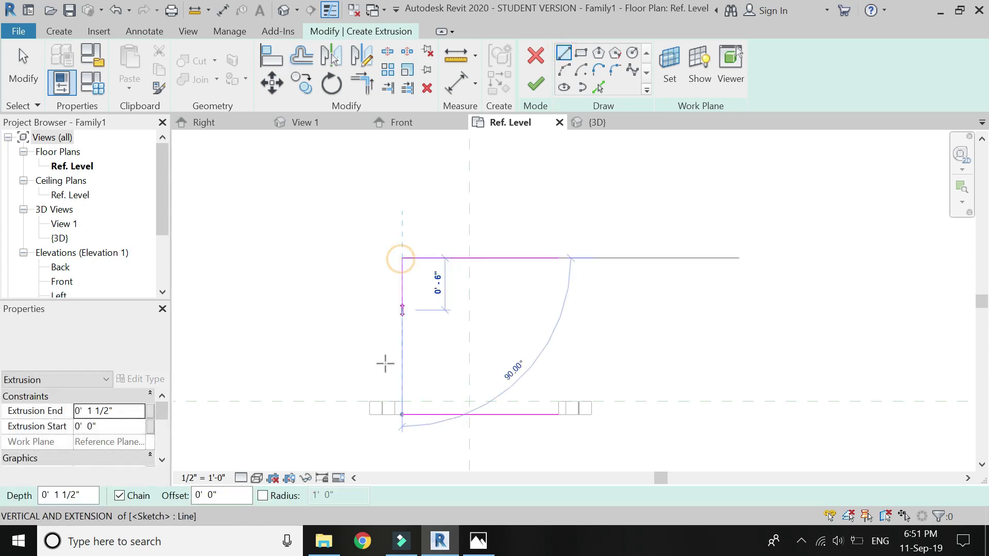
{"action": "left_click", "coordinate": [402, 414]}
{"action": "left_click", "coordinate": [559, 259]}
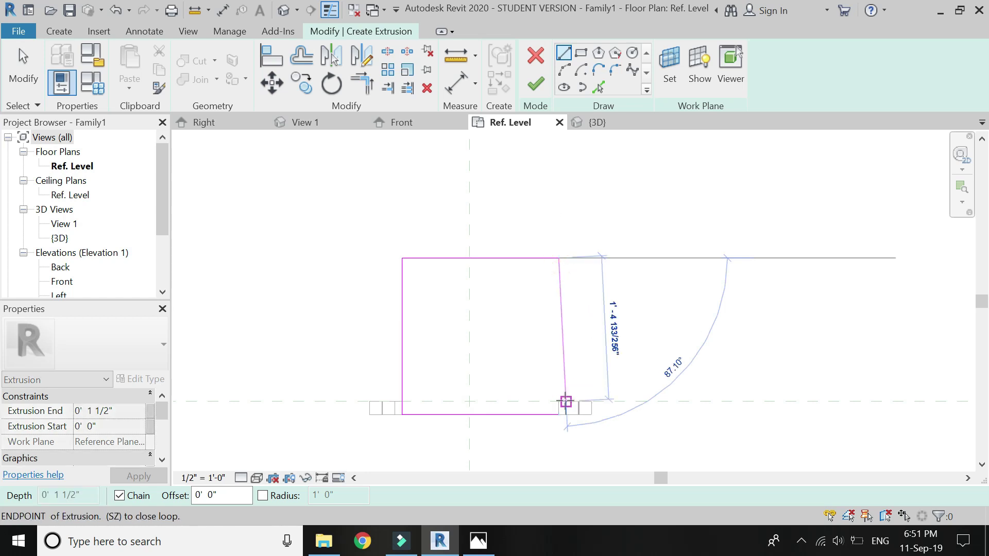
{"action": "left_click", "coordinate": [558, 414]}
{"action": "left_click", "coordinate": [559, 413]}
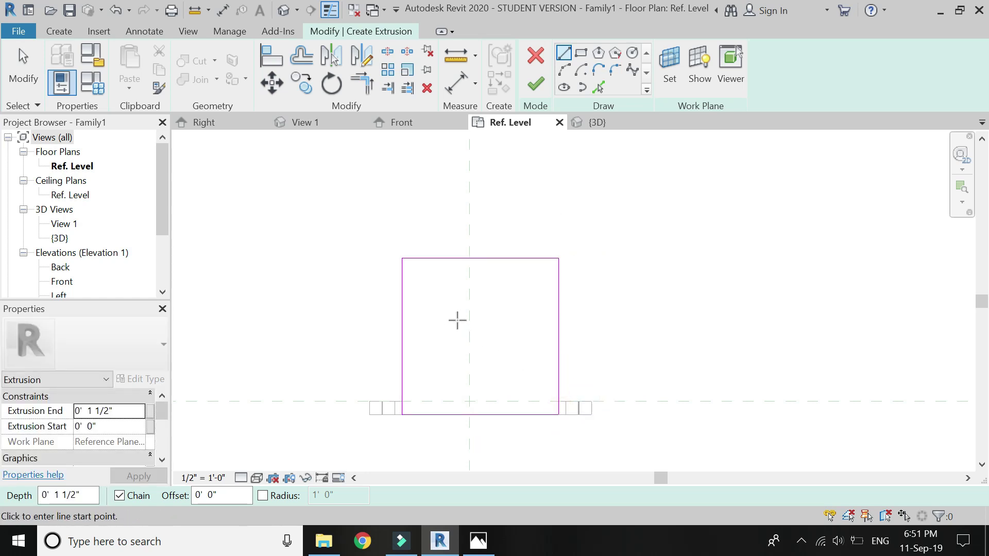
{"action": "key", "text": "Escape"}
Draw an arc between the midpoints of the rectangle's side lines, tangent to the middle of its upper line.
{"action": "left_click", "coordinate": [564, 69]}
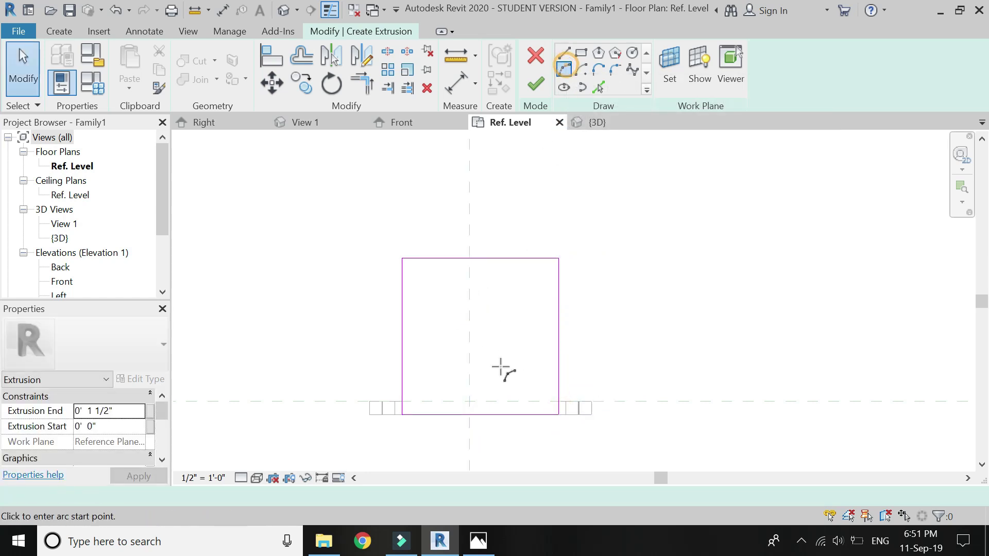
{"action": "left_click", "coordinate": [403, 335]}
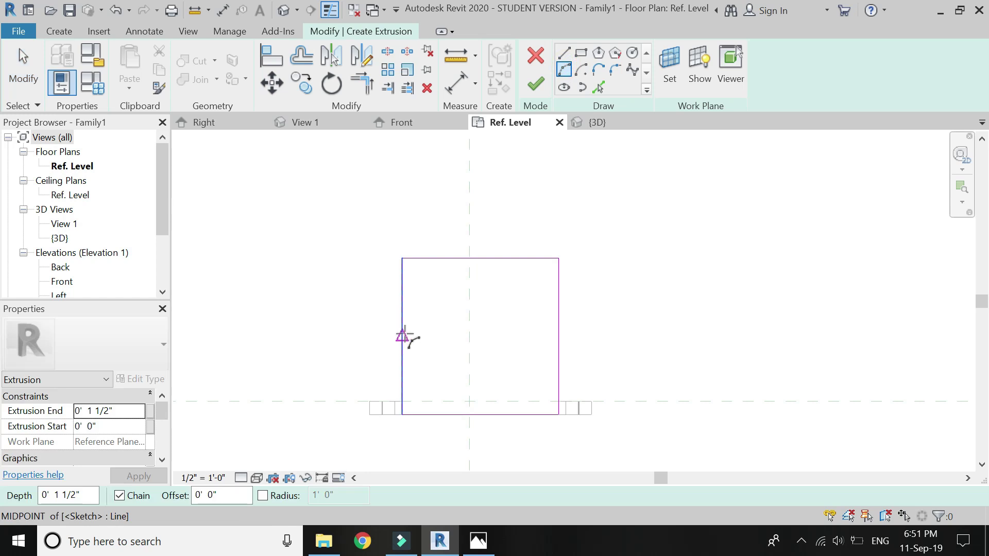
{"action": "left_click", "coordinate": [558, 335]}
{"action": "left_click", "coordinate": [480, 258]}
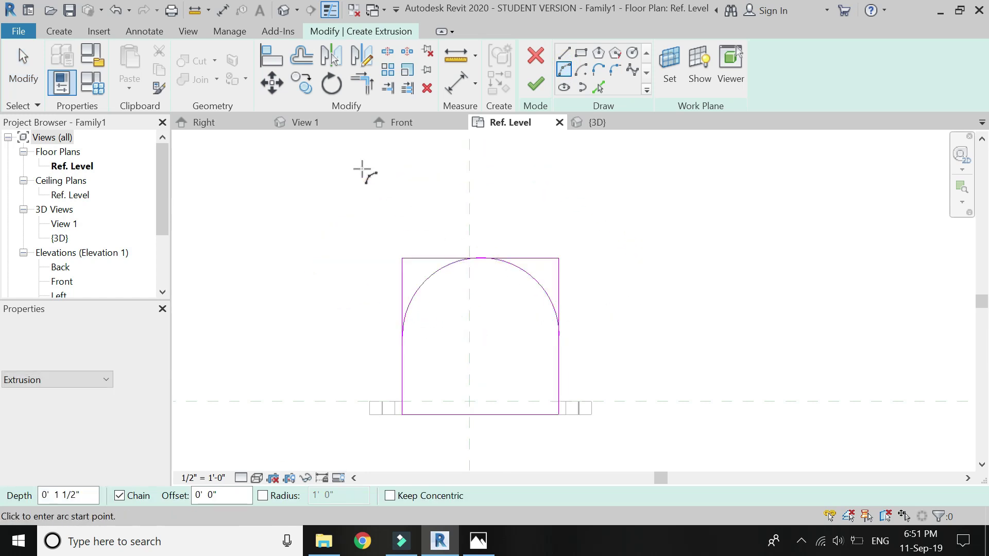
Trim both side lines to the arc and delete the leftover upper line to leave a rounded seat outline.
{"action": "left_click", "coordinate": [366, 84]}
{"action": "left_click", "coordinate": [432, 275]}
{"action": "left_click", "coordinate": [403, 360]}
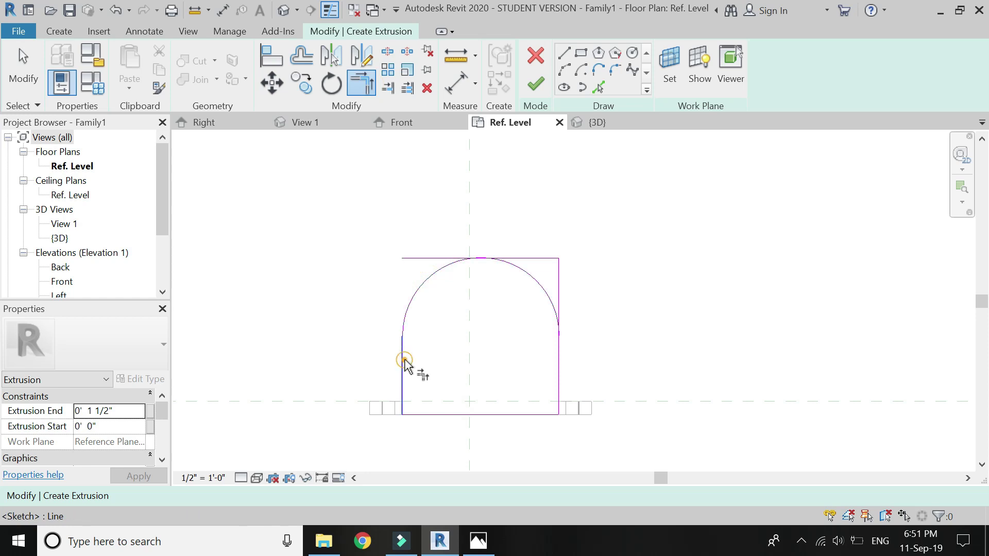
{"action": "left_click", "coordinate": [550, 298]}
{"action": "left_click", "coordinate": [558, 348]}
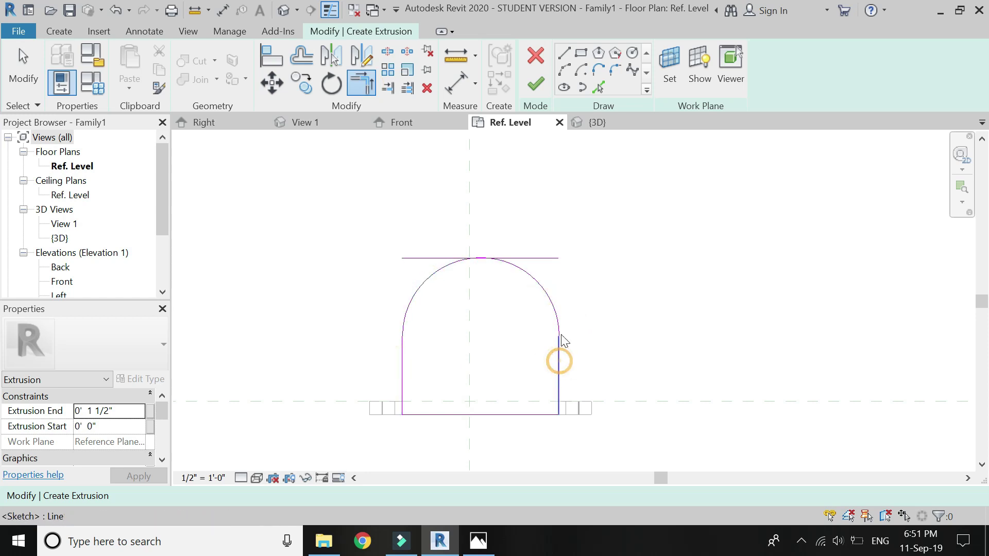
{"action": "key", "text": "Escape"}
{"action": "left_click", "coordinate": [547, 258]}
{"action": "key", "text": "Delete"}
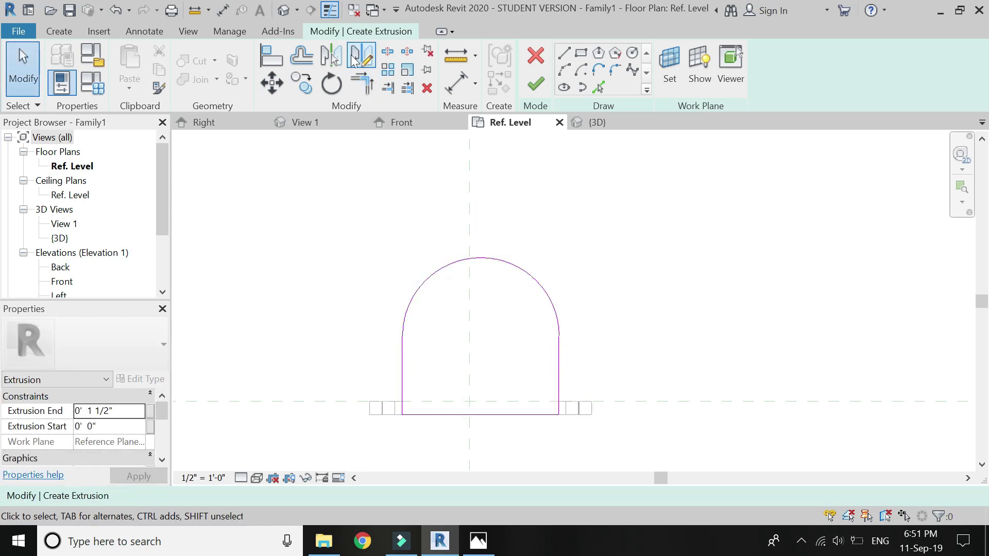
Finish the 1 1/2" thick seat extrusion in the default 3D view.
{"action": "left_click", "coordinate": [277, 13]}
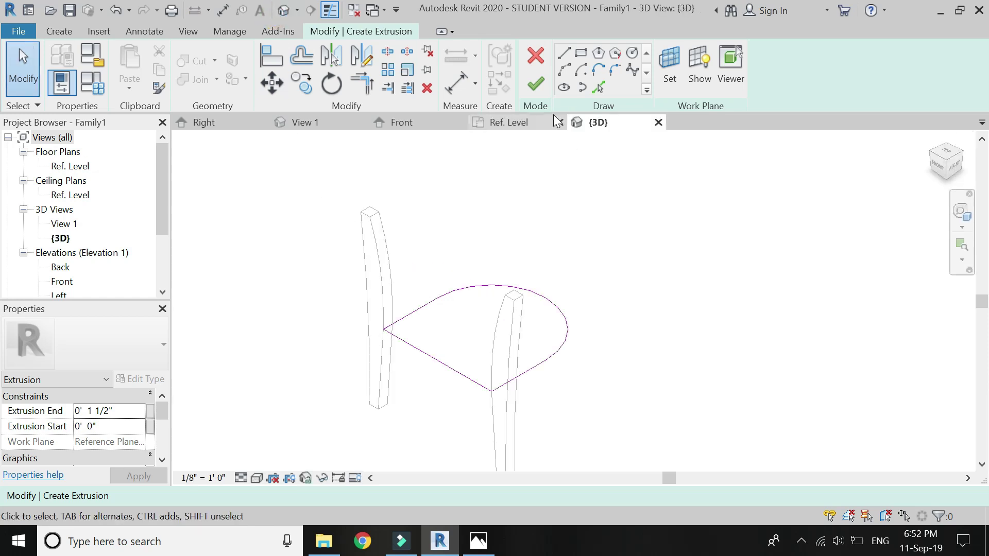
{"action": "left_click", "coordinate": [536, 83]}
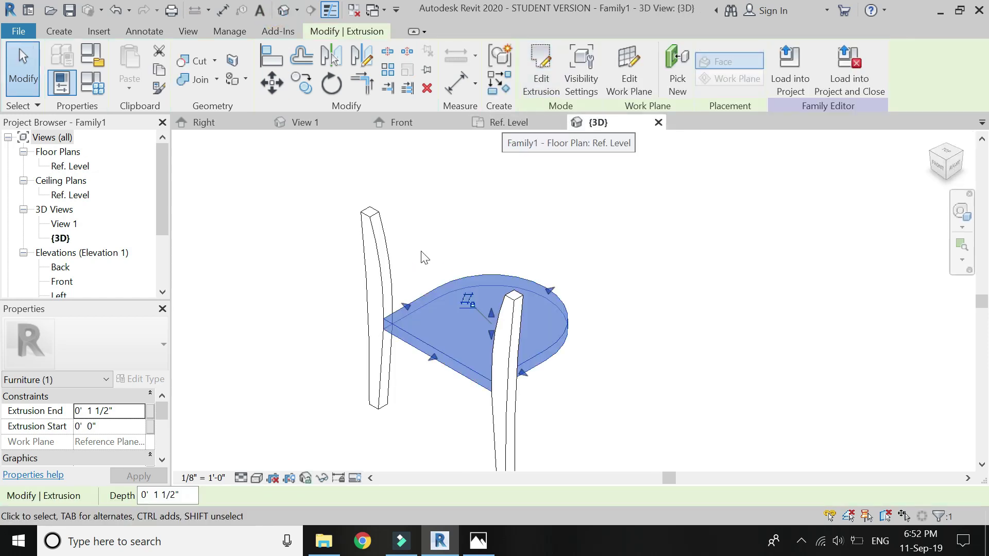
{"action": "left_click", "coordinate": [308, 392]}
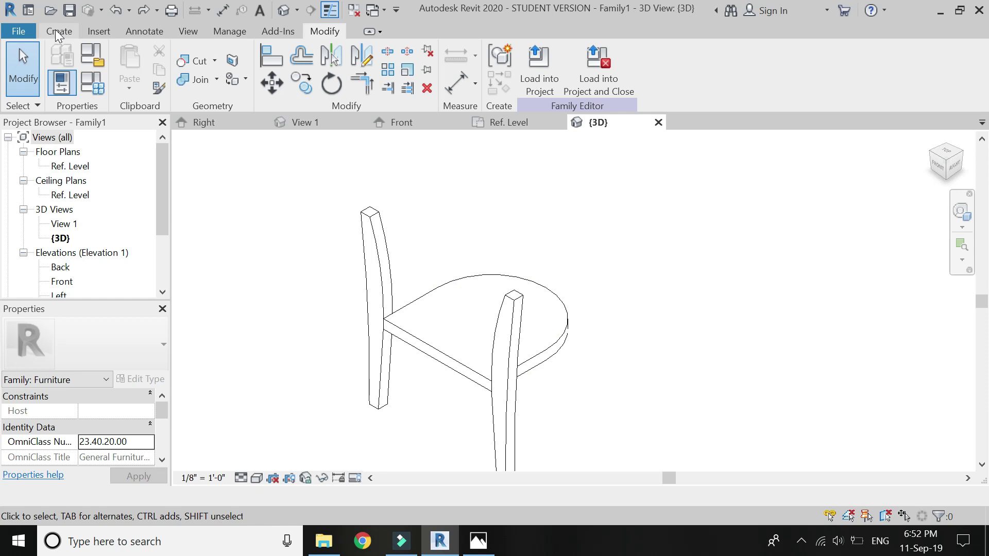
Start another solid extrusion and pick the top face of the seat as its work plane.
{"action": "left_click", "coordinate": [57, 31]}
{"action": "left_click", "coordinate": [133, 52]}
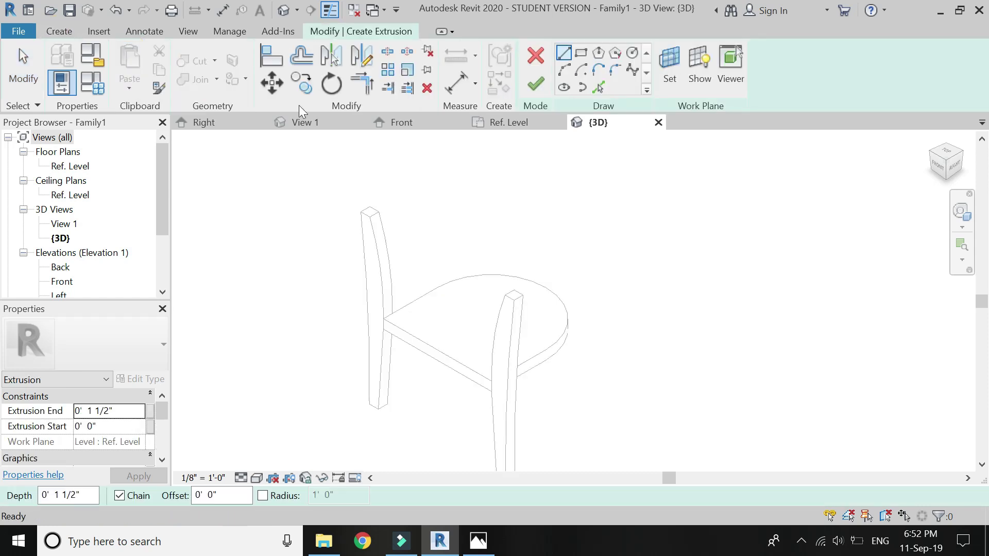
{"action": "left_click", "coordinate": [669, 77]}
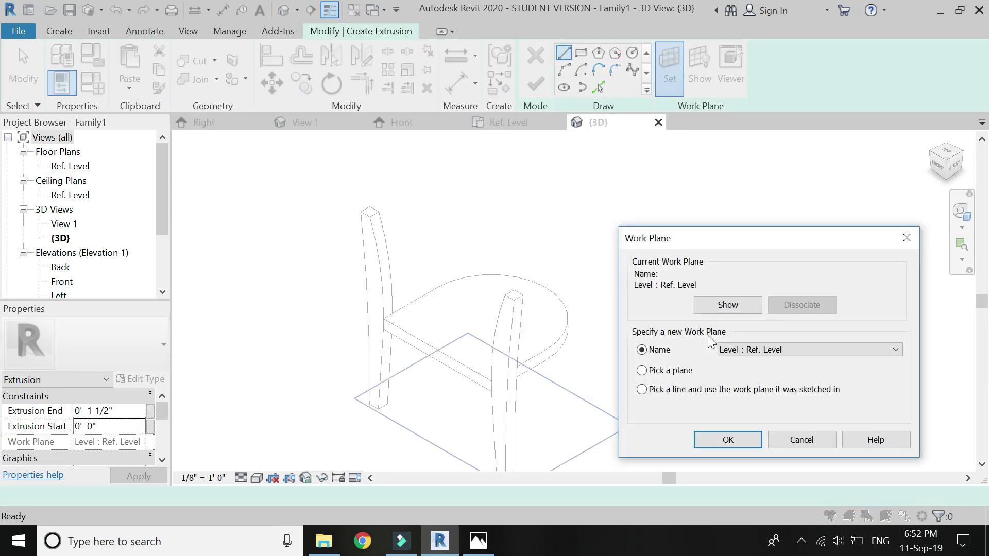
{"action": "left_click", "coordinate": [728, 440]}
{"action": "left_click", "coordinate": [430, 342]}
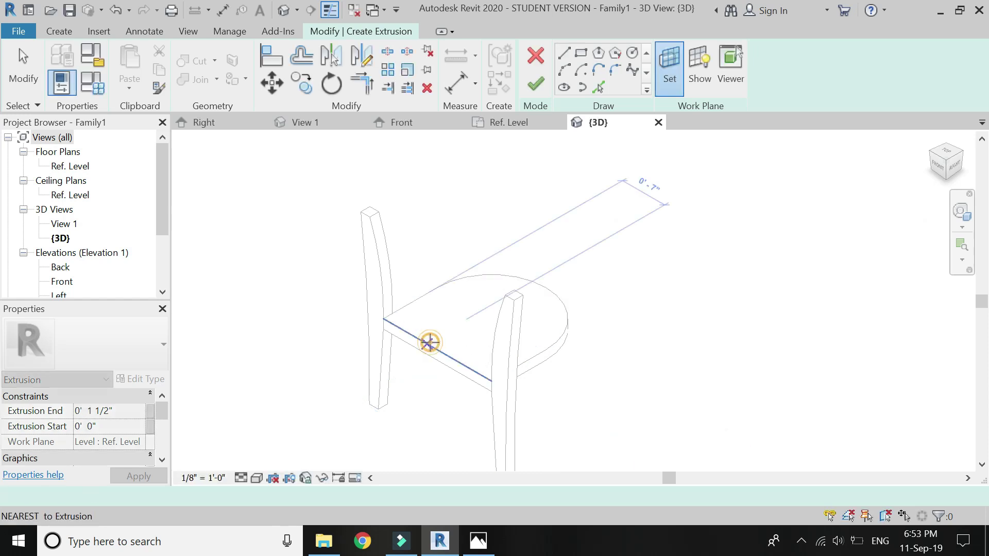
In the Ref. Level plan, pick the seat's two side edges, curved edge and straight lower edge as the sketch outline.
{"action": "left_click", "coordinate": [513, 123]}
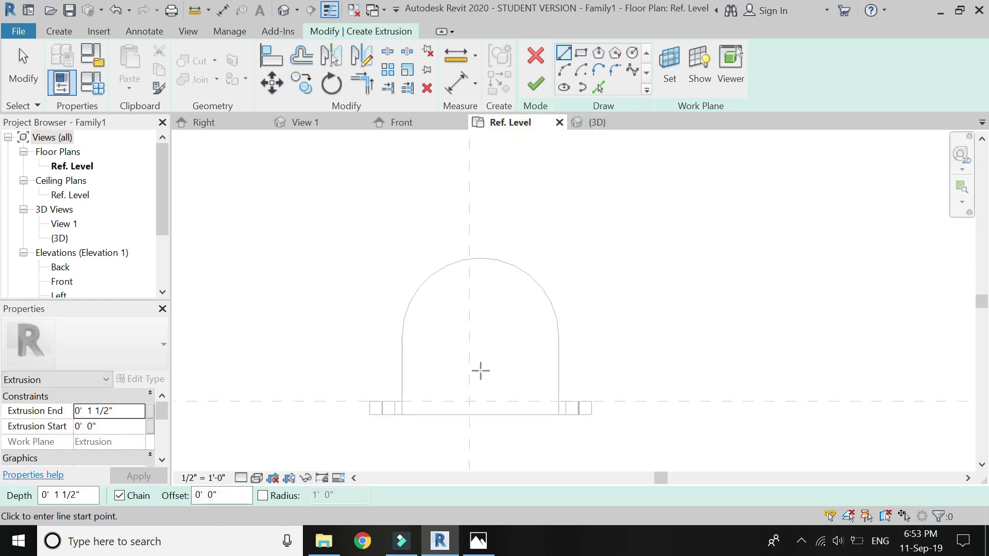
{"action": "left_click", "coordinate": [597, 87]}
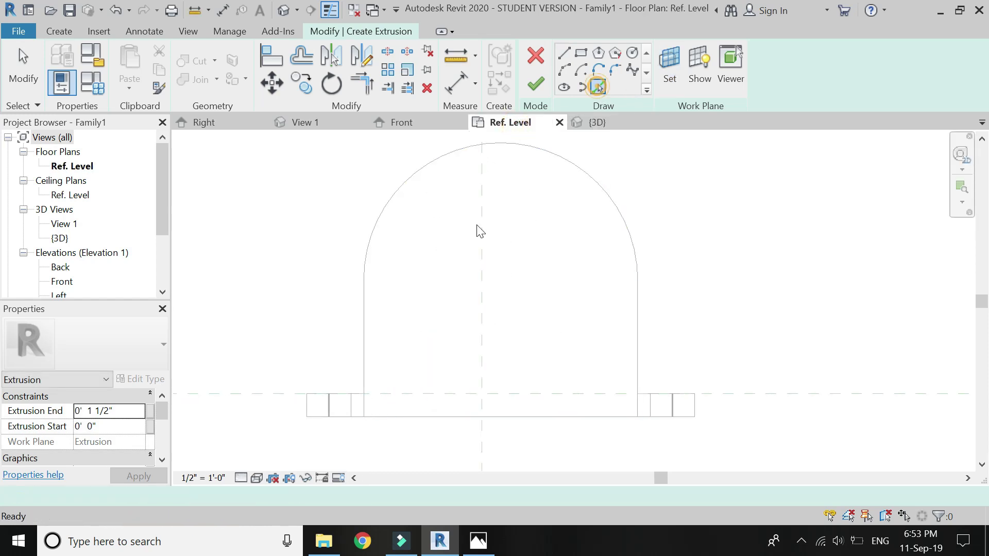
{"action": "left_click", "coordinate": [364, 301]}
{"action": "left_click", "coordinate": [393, 199]}
{"action": "left_click", "coordinate": [637, 316]}
{"action": "left_click", "coordinate": [566, 417]}
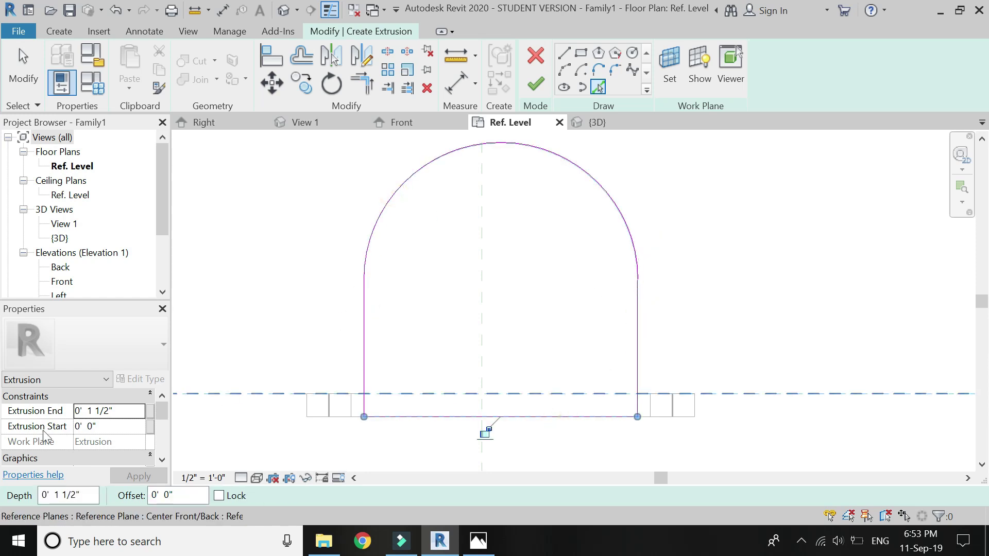
Set the extrusion end to 1 1/4" and finish the second seat layer in the default 3D view.
{"action": "left_click", "coordinate": [126, 411]}
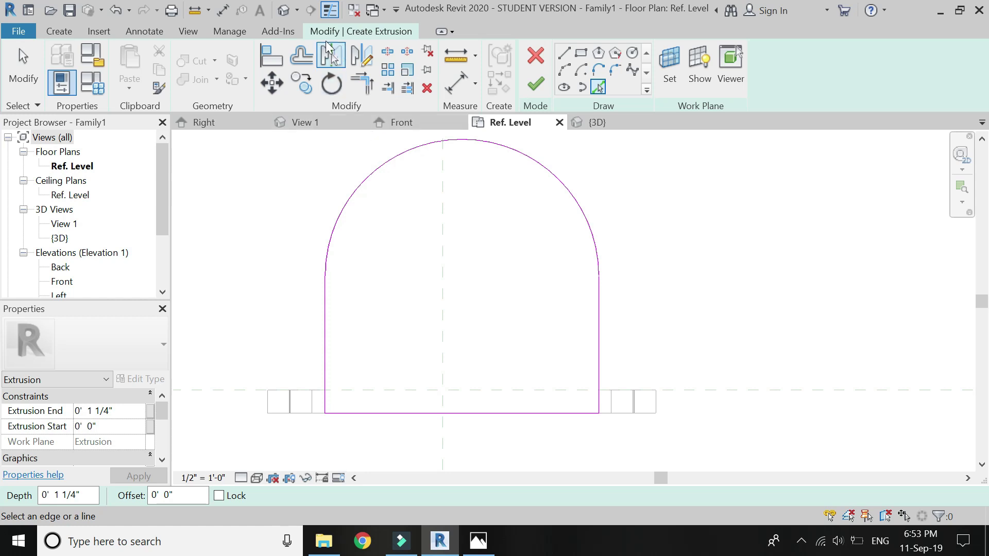
{"action": "left_click", "coordinate": [281, 12]}
{"action": "scroll", "coordinate": [459, 404], "scroll_direction": "up", "scroll_amount": 4}
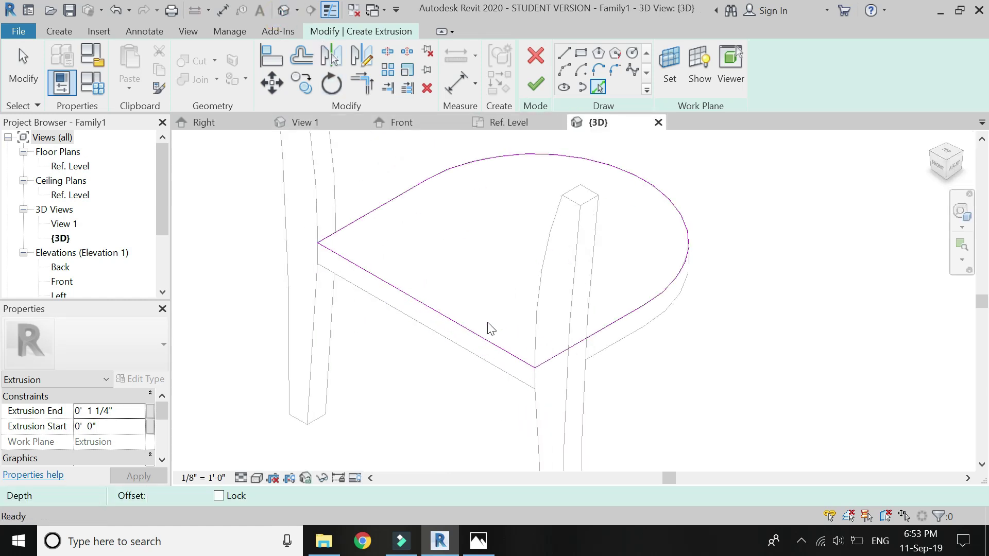
{"action": "left_click", "coordinate": [535, 84]}
{"action": "left_click", "coordinate": [505, 247]}
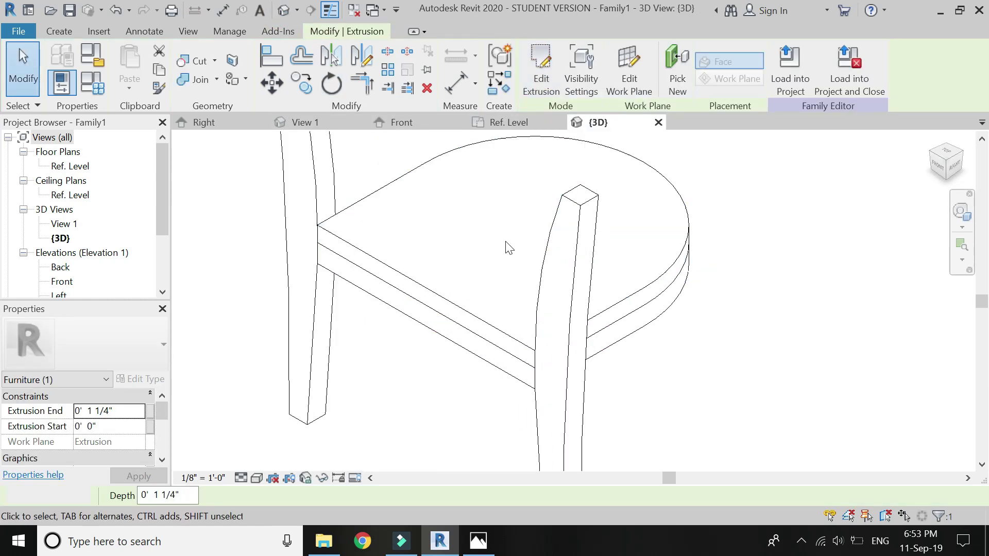
Start a void sweep with a sketched path and pick the top face of the upper seat layer as its work plane.
{"action": "scroll", "coordinate": [440, 367], "scroll_direction": "down", "scroll_amount": 3}
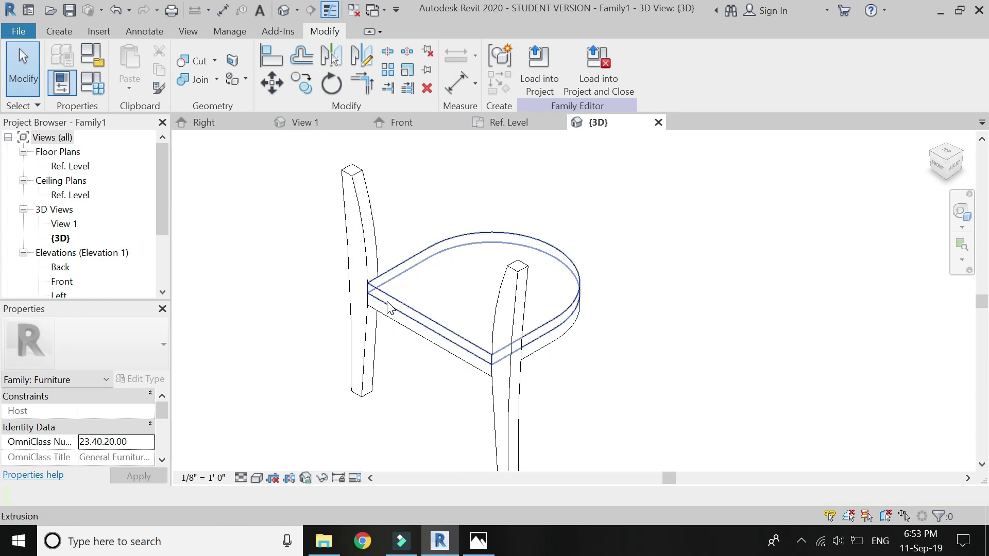
{"action": "left_click", "coordinate": [58, 32]}
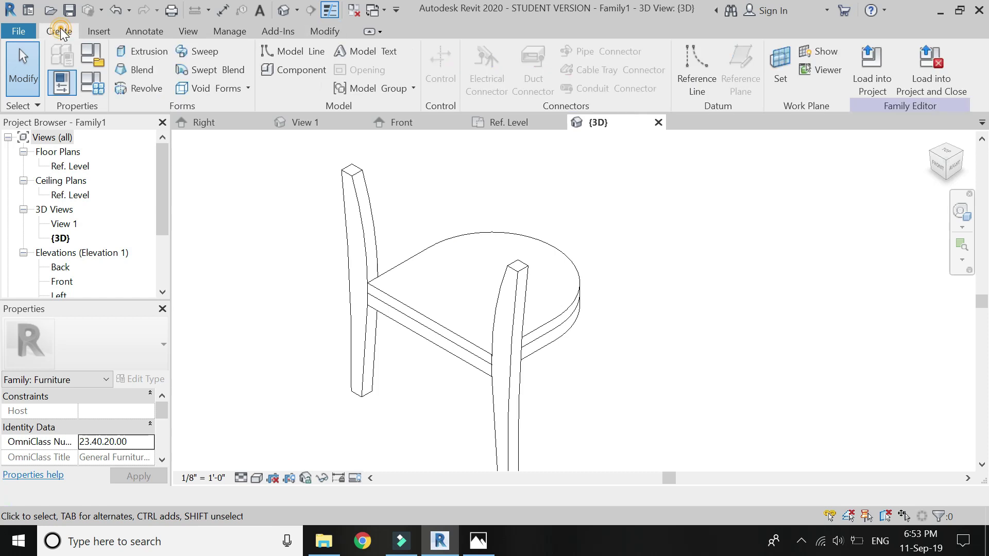
{"action": "left_click", "coordinate": [222, 88]}
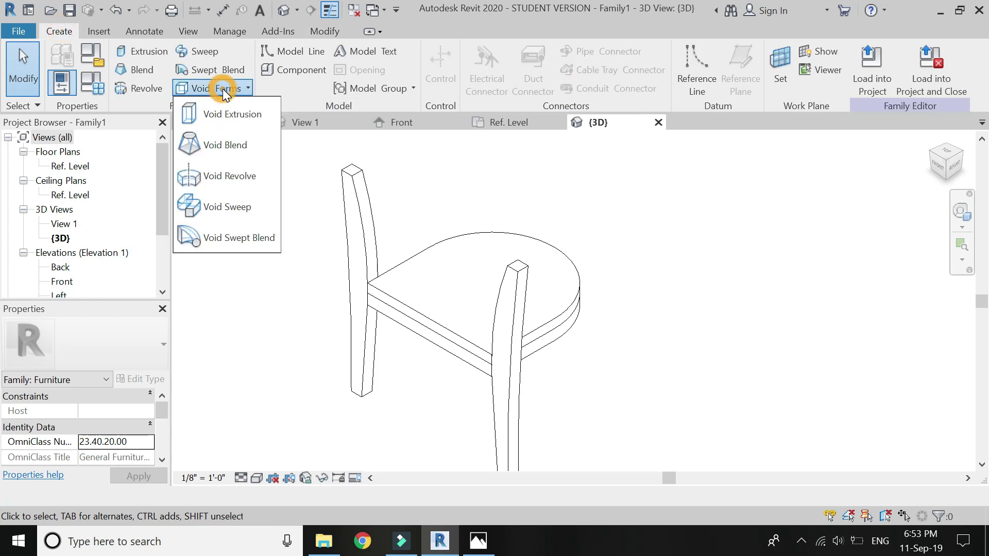
{"action": "left_click", "coordinate": [233, 201]}
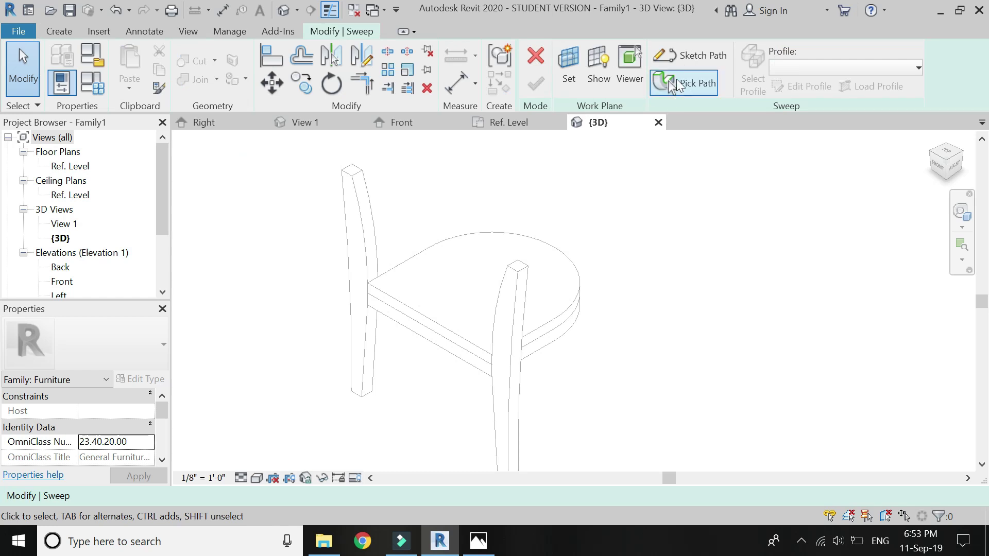
{"action": "left_click", "coordinate": [682, 58]}
{"action": "left_click", "coordinate": [681, 60]}
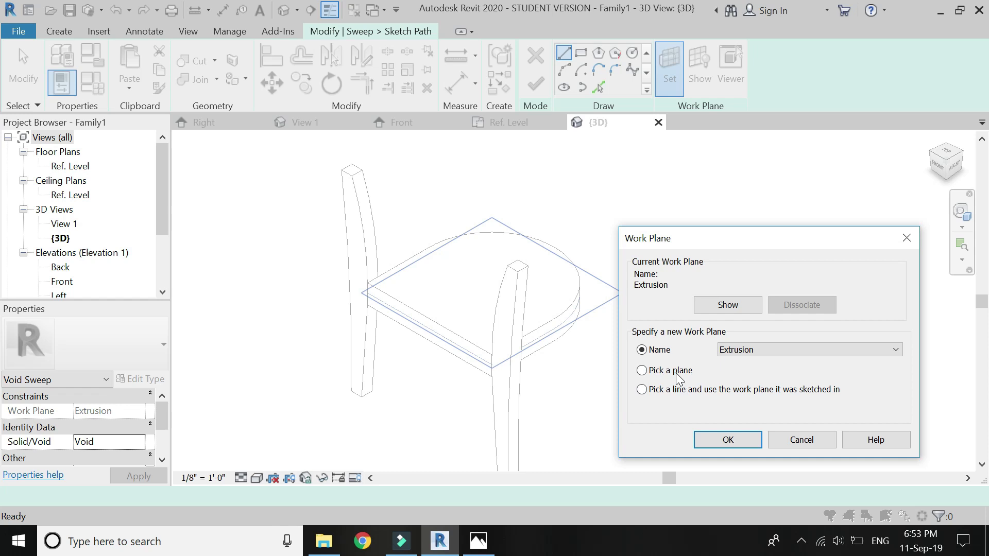
{"action": "left_click", "coordinate": [722, 441]}
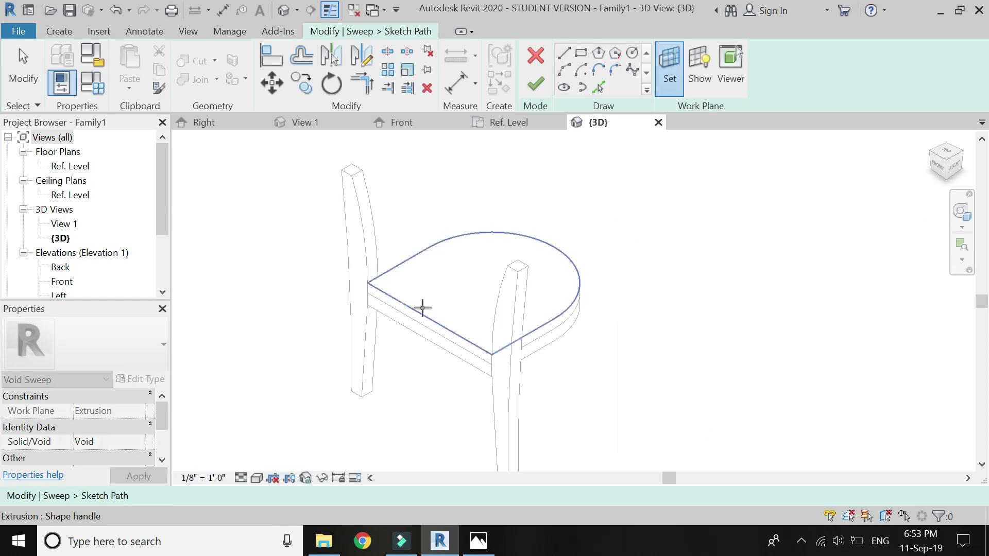
{"action": "left_click", "coordinate": [420, 304]}
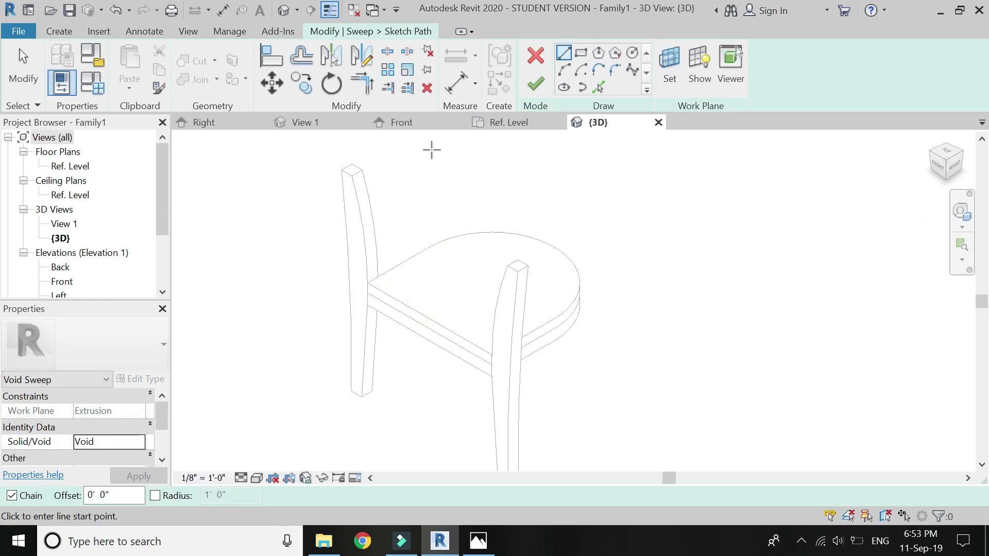
In the Ref. Level plan, pick the seat's straight lower edge, both side edges and curved edge as the sweep path, and finish the path.
{"action": "left_click", "coordinate": [431, 121]}
{"action": "left_click", "coordinate": [518, 125]}
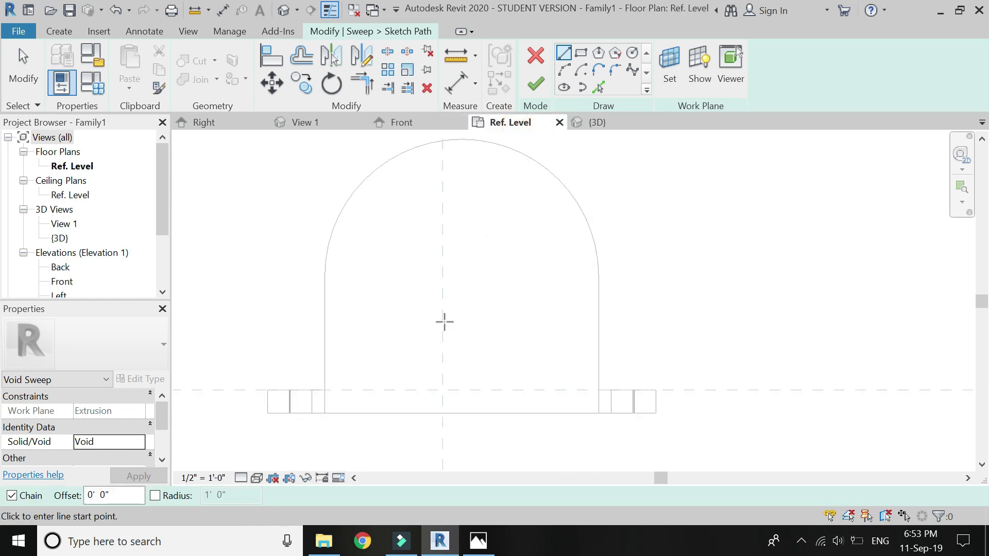
{"action": "left_click", "coordinate": [598, 88]}
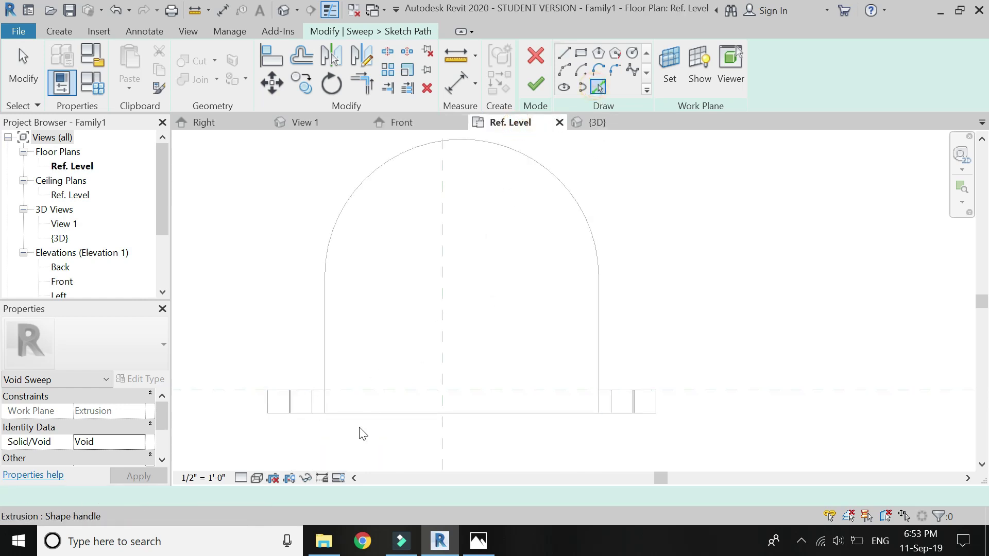
{"action": "left_click", "coordinate": [324, 301]}
{"action": "left_click", "coordinate": [384, 170]}
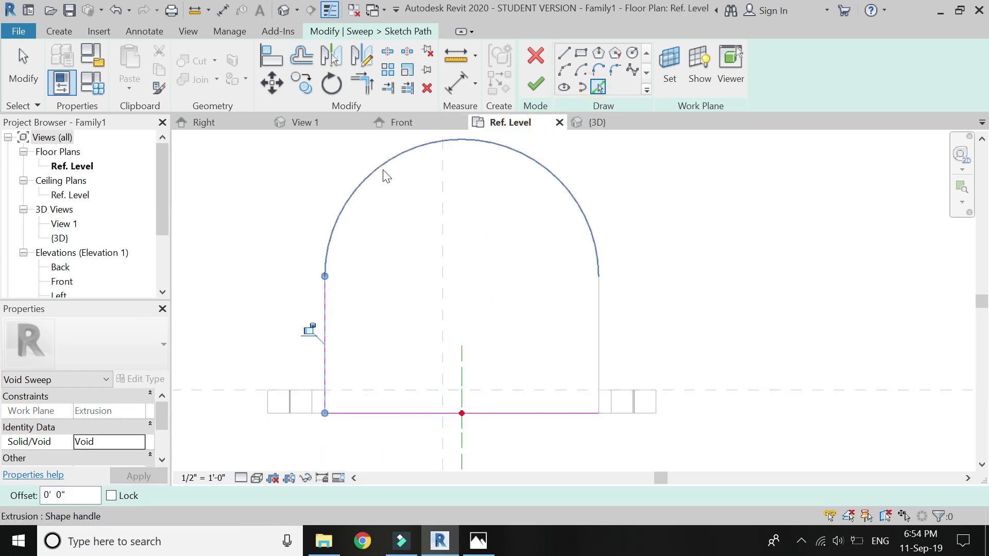
{"action": "left_click", "coordinate": [594, 332]}
{"action": "left_click", "coordinate": [536, 84]}
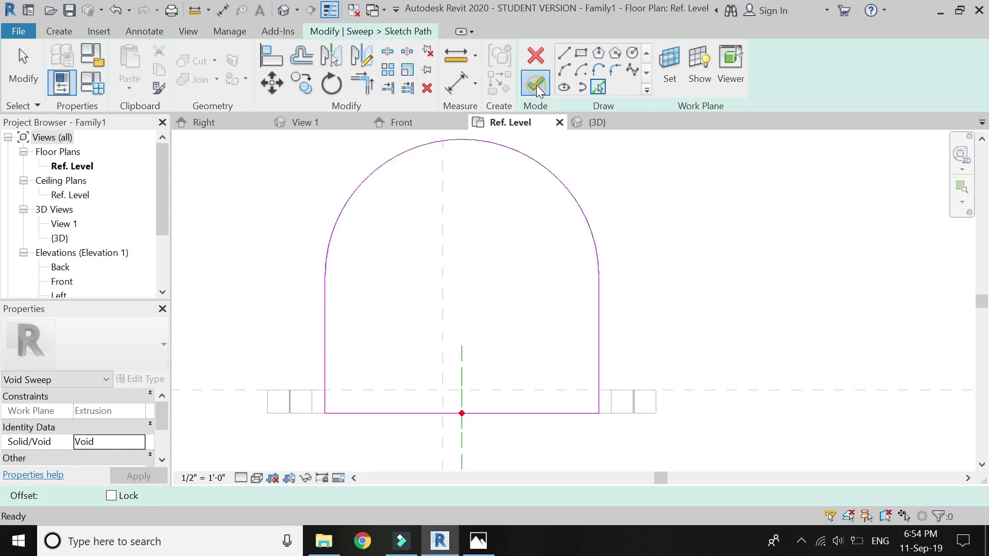
Open the void sweep's profile sketch through the Left elevation, and switch to the Right elevation at the seat's path point.
{"action": "left_click", "coordinate": [763, 89]}
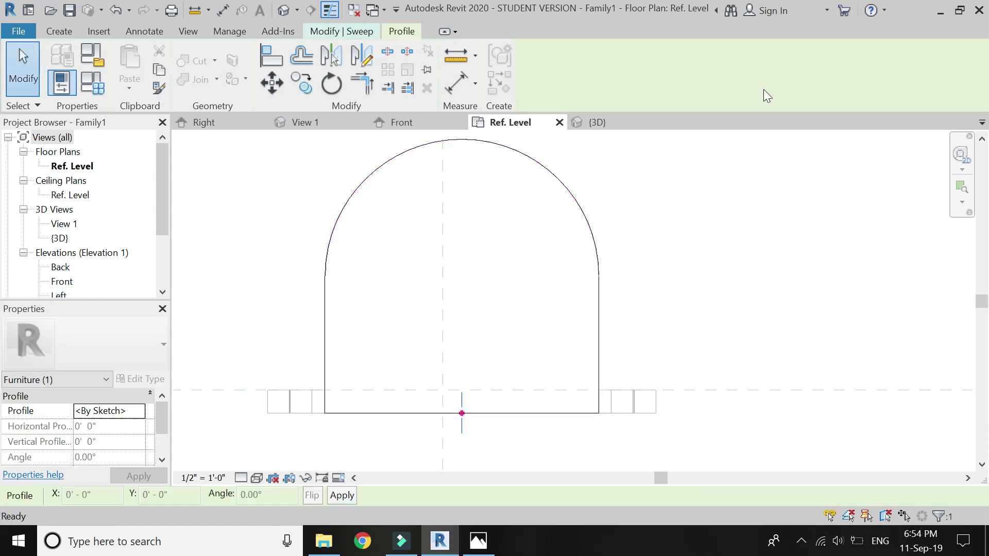
{"action": "left_click", "coordinate": [363, 32]}
{"action": "left_click", "coordinate": [797, 87]}
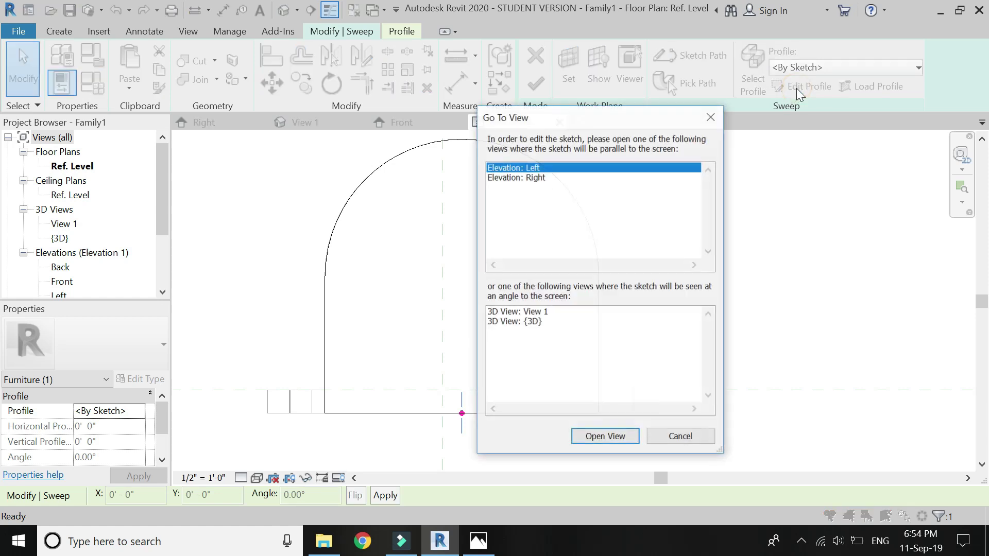
{"action": "left_click", "coordinate": [604, 436]}
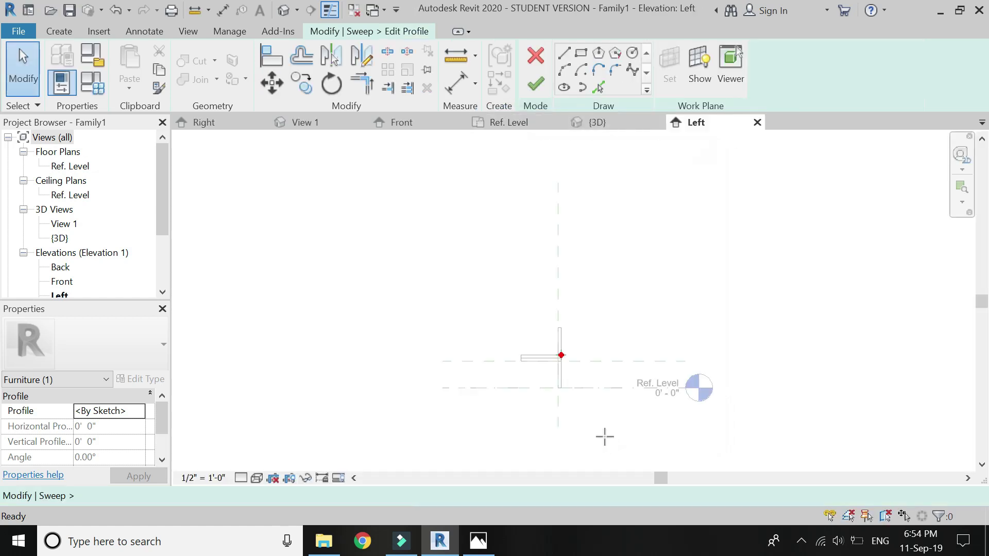
{"action": "scroll", "coordinate": [571, 364], "scroll_direction": "up", "scroll_amount": 1}
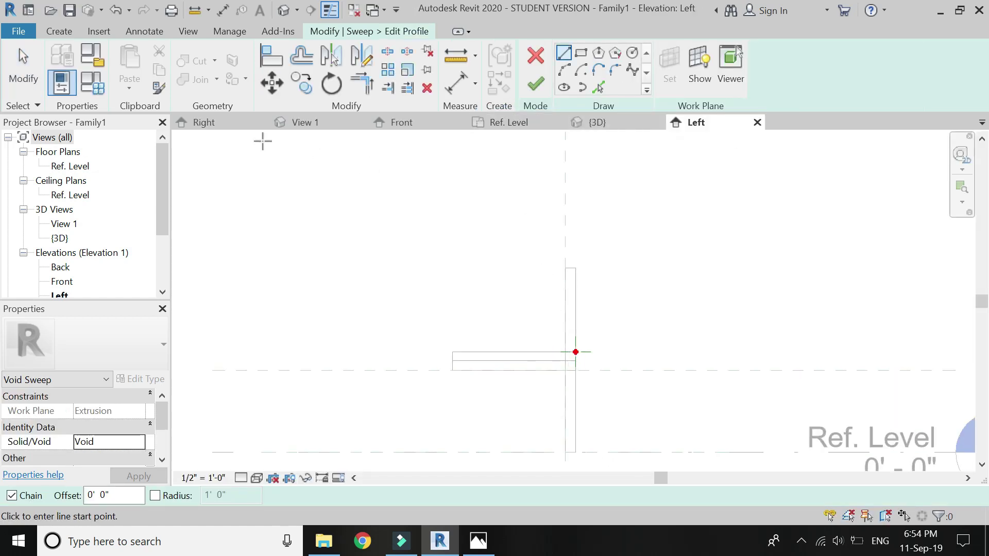
{"action": "left_click", "coordinate": [235, 125]}
{"action": "scroll", "coordinate": [582, 370], "scroll_direction": "up", "scroll_amount": 3}
{"action": "scroll", "coordinate": [540, 299], "scroll_direction": "up", "scroll_amount": 5}
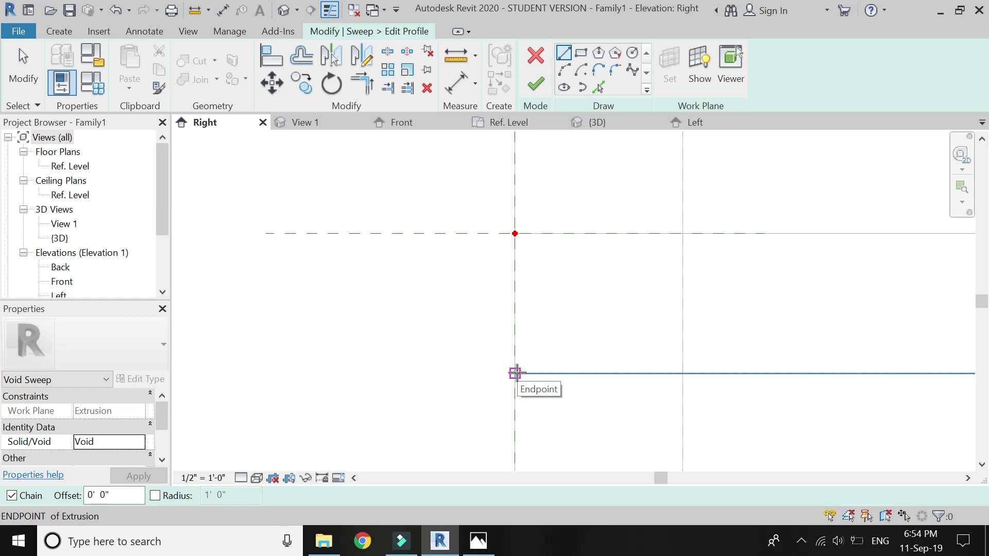
Draw a convex profile arc from the upper seat layer's lower outer corner to its top edge.
{"action": "left_click", "coordinate": [565, 71]}
{"action": "left_click", "coordinate": [514, 374]}
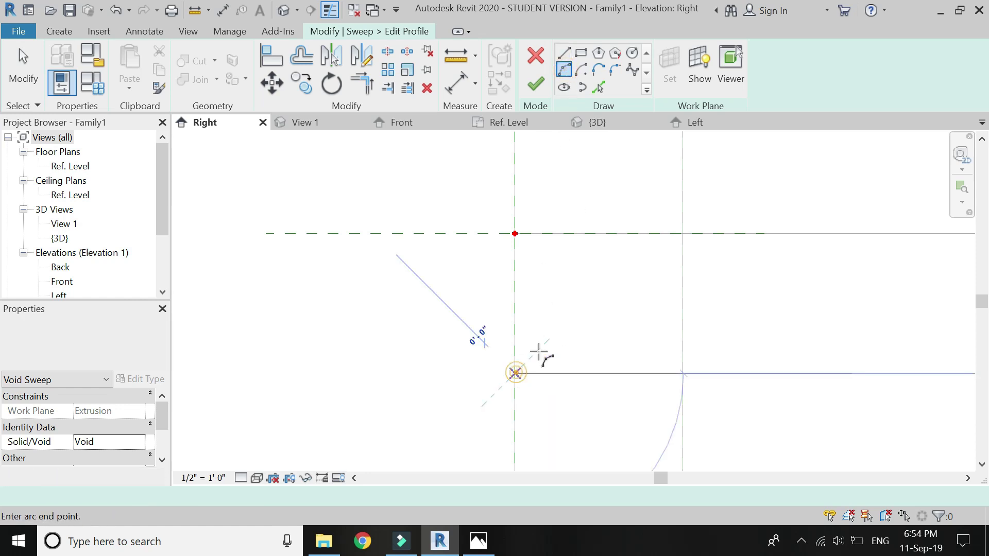
{"action": "left_click", "coordinate": [622, 252]}
{"action": "left_click", "coordinate": [576, 276]}
{"action": "key", "text": "Escape"}
Close the void profile with lines from the arc's upper end through the path point to the upper layer's lower outer corner.
{"action": "left_click", "coordinate": [564, 53]}
{"action": "left_click", "coordinate": [661, 227]}
{"action": "left_click", "coordinate": [515, 233]}
{"action": "left_click", "coordinate": [514, 371]}
{"action": "scroll", "coordinate": [467, 336], "scroll_direction": "down", "scroll_amount": 5}
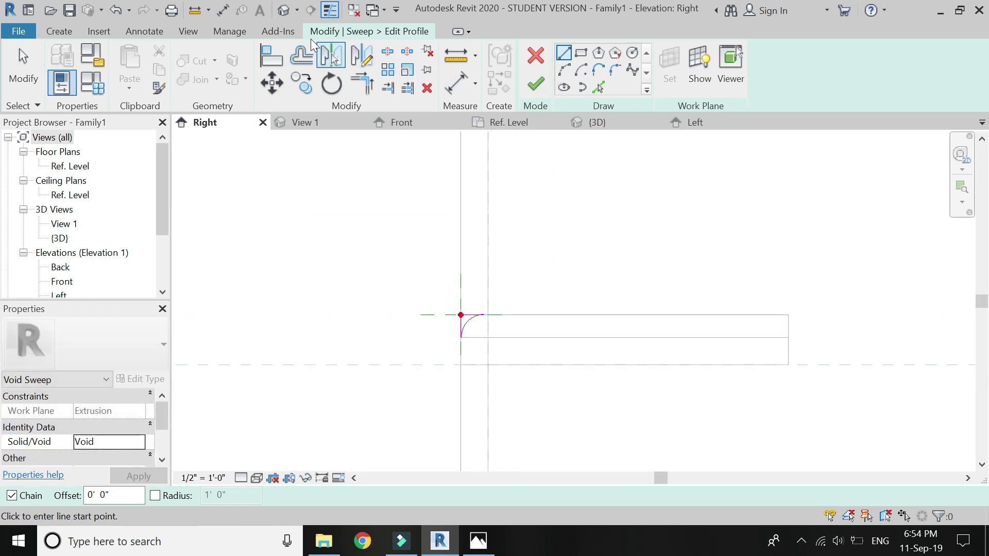
Finish the profile and the void sweep in the default 3D view to round the seat's upper edge.
{"action": "left_click", "coordinate": [281, 12]}
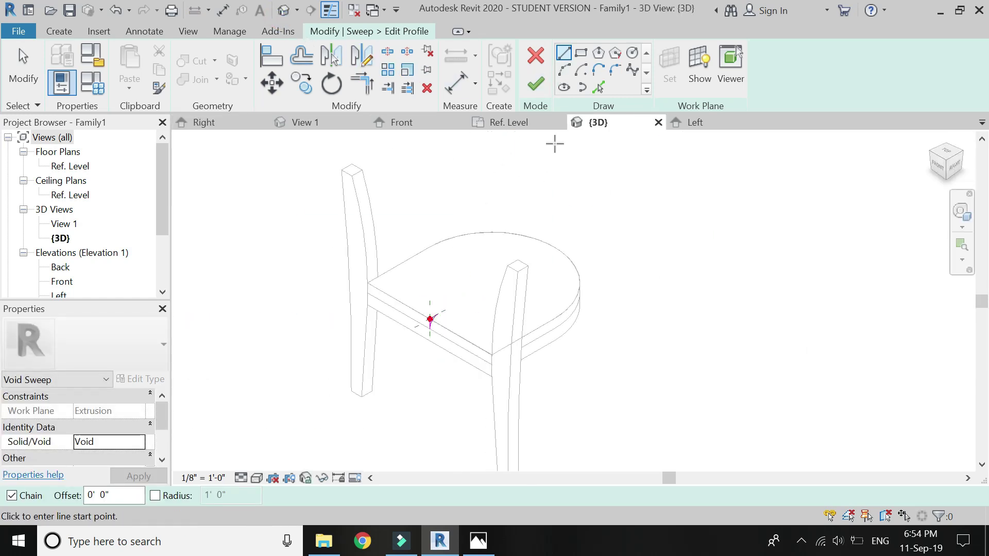
{"action": "left_click", "coordinate": [540, 81]}
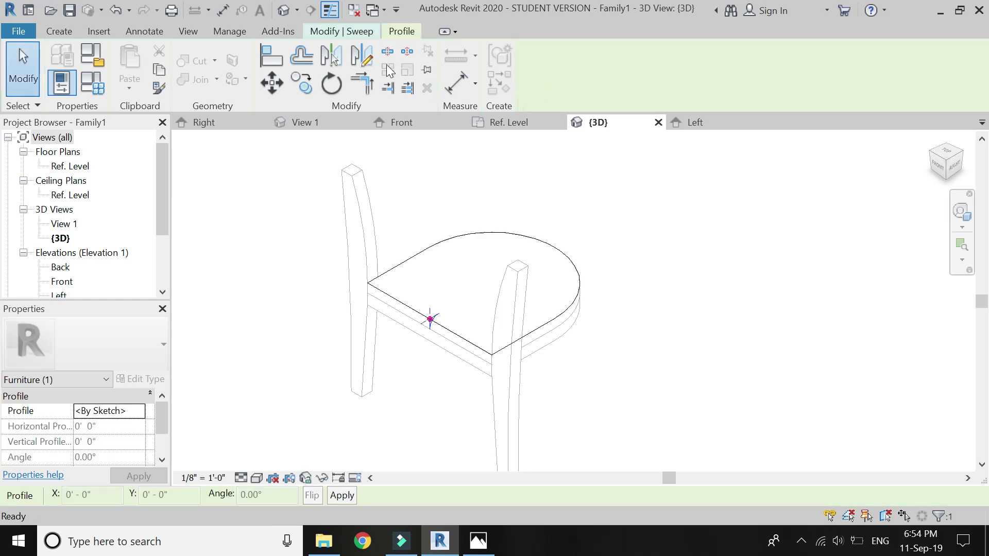
{"action": "left_click", "coordinate": [534, 85]}
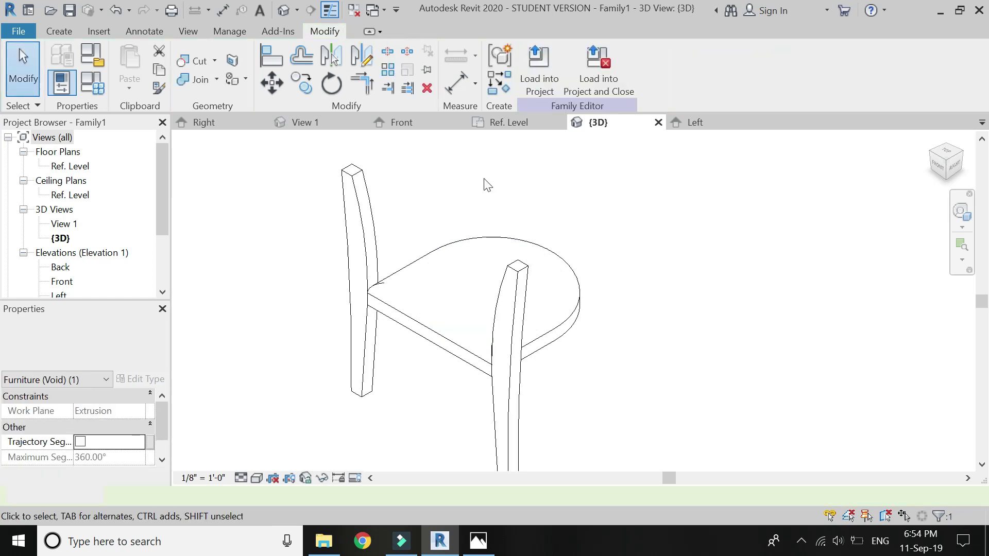
Set the 3D view's visual style to Shaded and examine the rounded seat.
{"action": "scroll", "coordinate": [391, 314], "scroll_direction": "up", "scroll_amount": 2}
{"action": "left_click", "coordinate": [256, 478]}
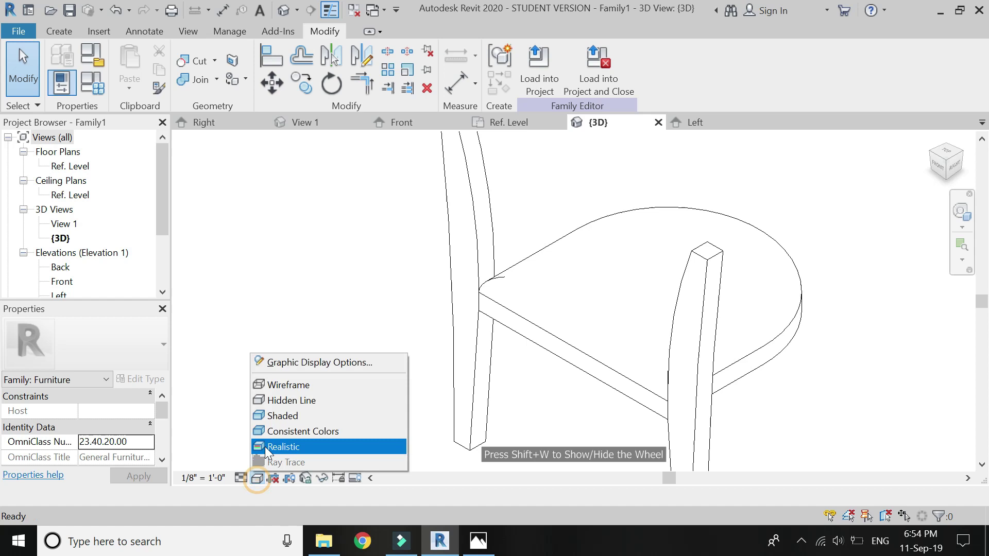
{"action": "left_click", "coordinate": [285, 415]}
{"action": "scroll", "coordinate": [481, 376], "scroll_direction": "down", "scroll_amount": 3}
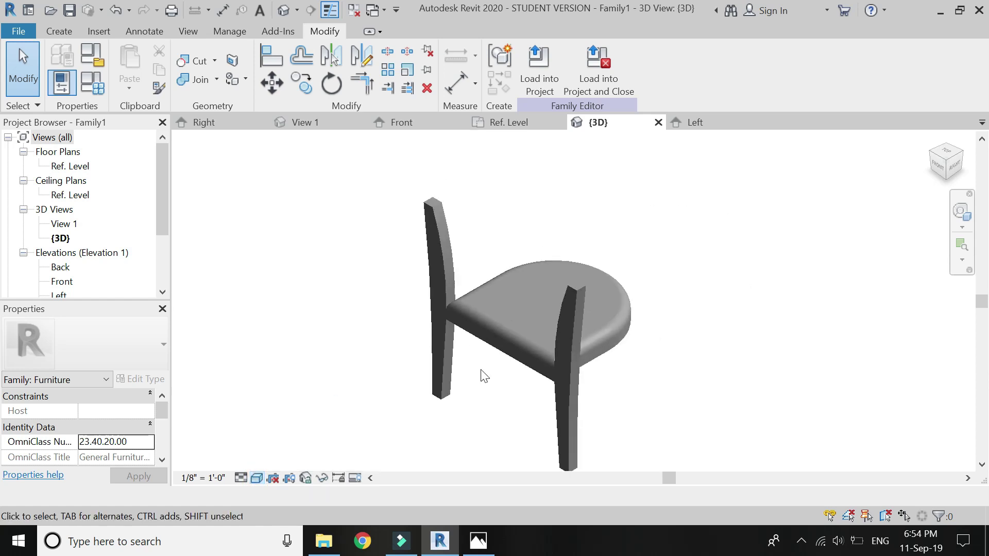
{"action": "scroll", "coordinate": [510, 431], "scroll_direction": "up", "scroll_amount": 1}
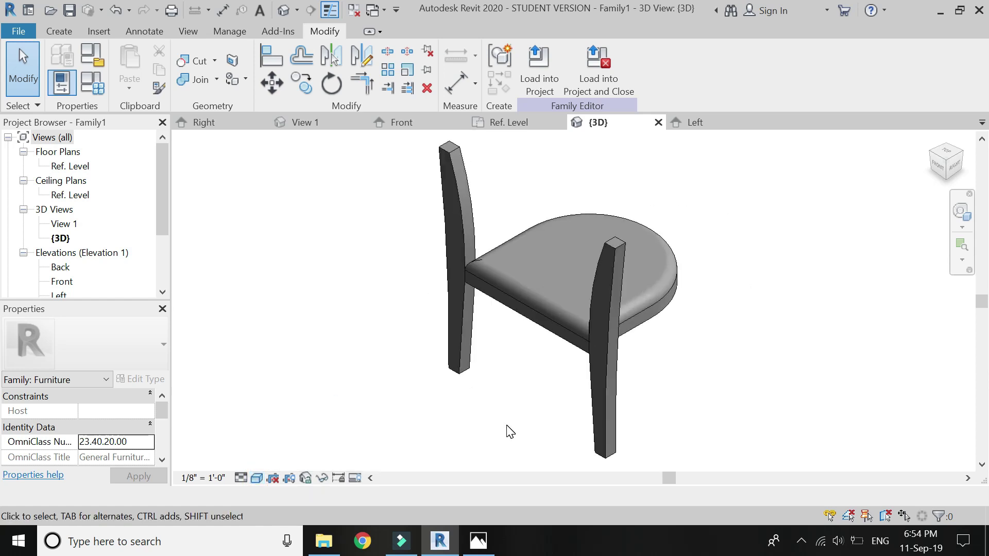
In the Front elevation, draw a horizontal reference plane between the outer top corners of the two legs.
{"action": "left_click", "coordinate": [395, 122]}
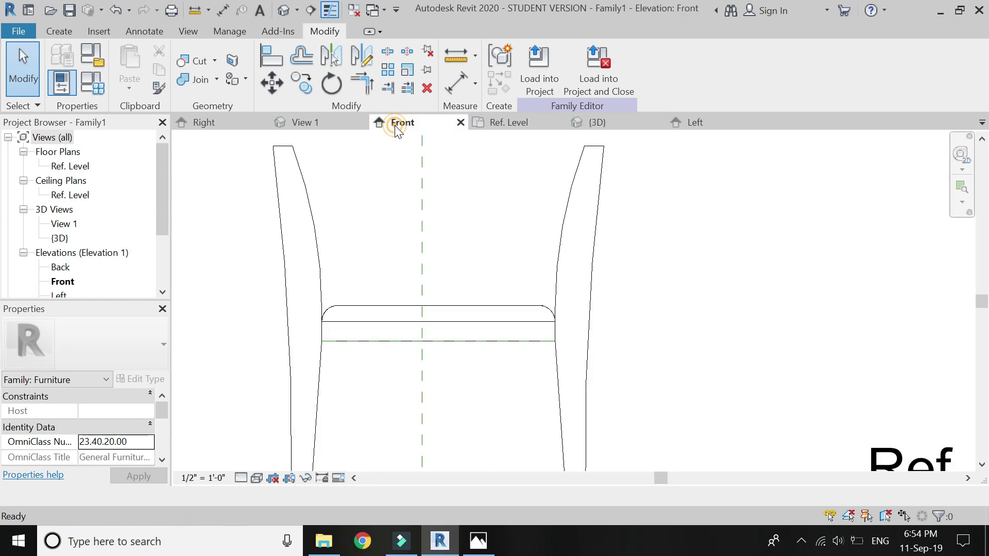
{"action": "scroll", "coordinate": [530, 426], "scroll_direction": "down", "scroll_amount": 3}
{"action": "scroll", "coordinate": [420, 272], "scroll_direction": "up", "scroll_amount": 2}
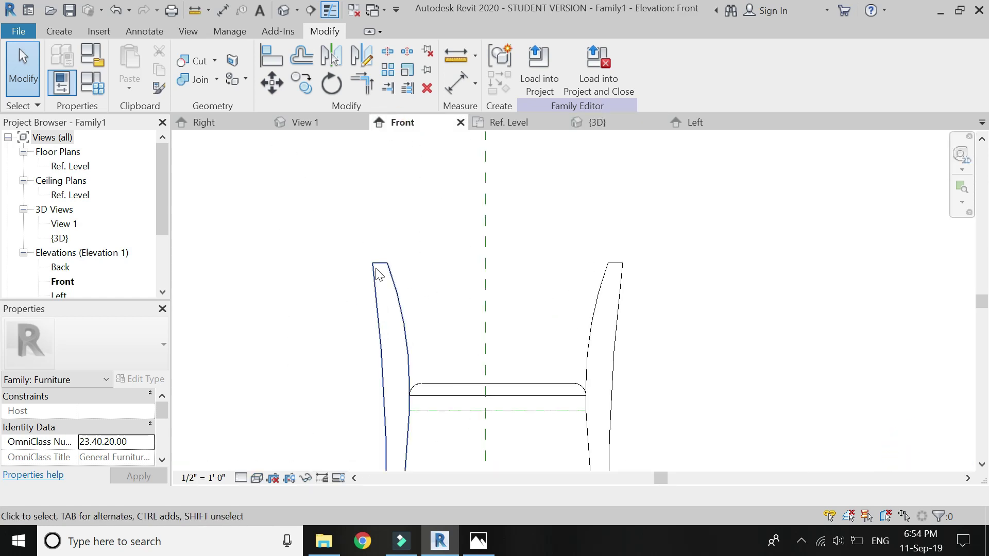
{"action": "scroll", "coordinate": [335, 161], "scroll_direction": "down", "scroll_amount": 2}
{"action": "scroll", "coordinate": [342, 192], "scroll_direction": "up", "scroll_amount": 1}
{"action": "left_click", "coordinate": [60, 31]}
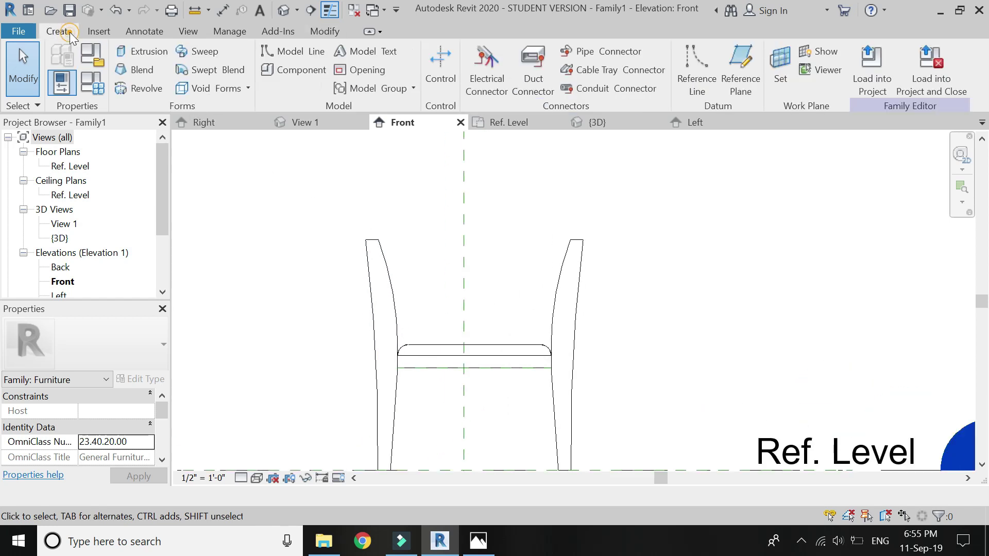
{"action": "left_click", "coordinate": [742, 60]}
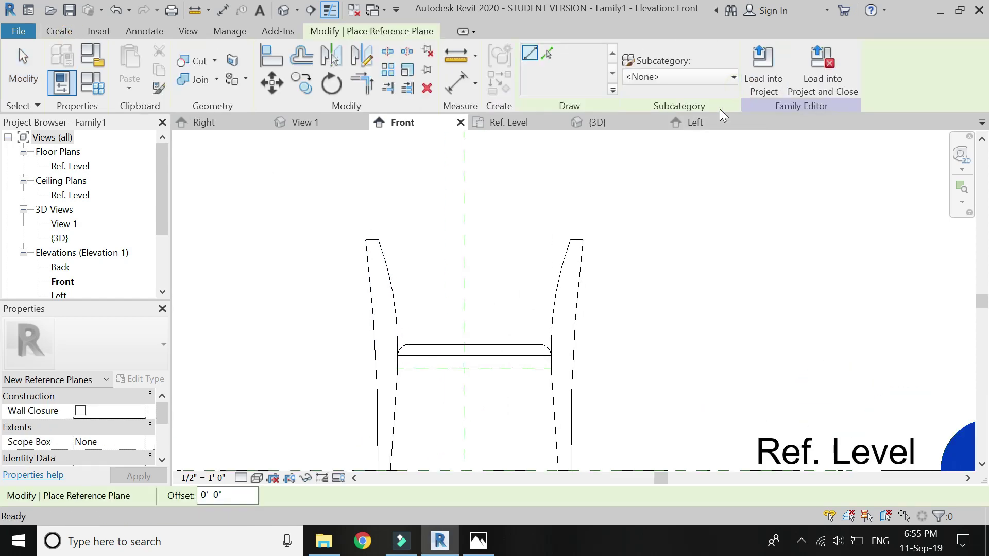
{"action": "left_click", "coordinate": [365, 239]}
{"action": "left_click", "coordinate": [581, 238]}
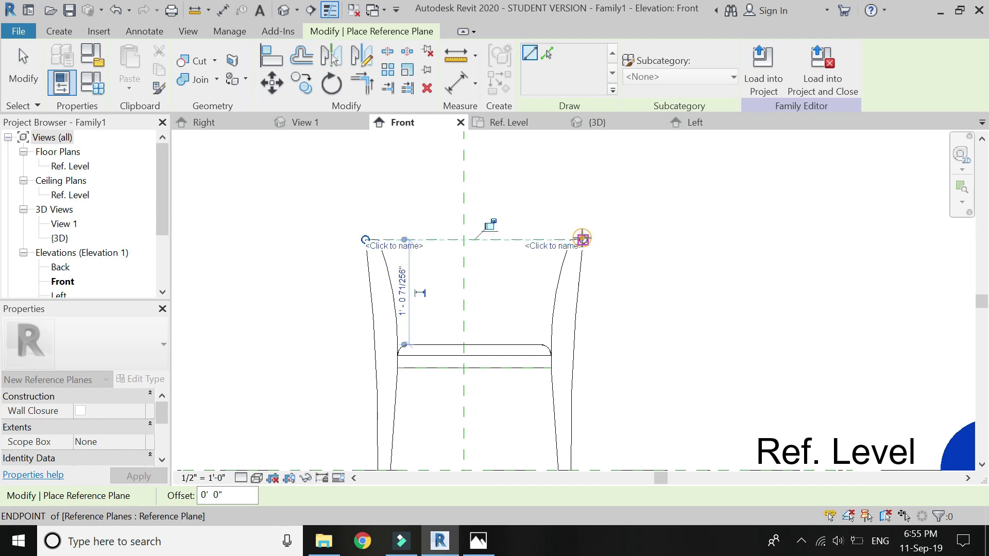
{"action": "key", "text": "Escape"}
Name the horizontal reference plane across the leg tops "top".
{"action": "left_click", "coordinate": [540, 246]}
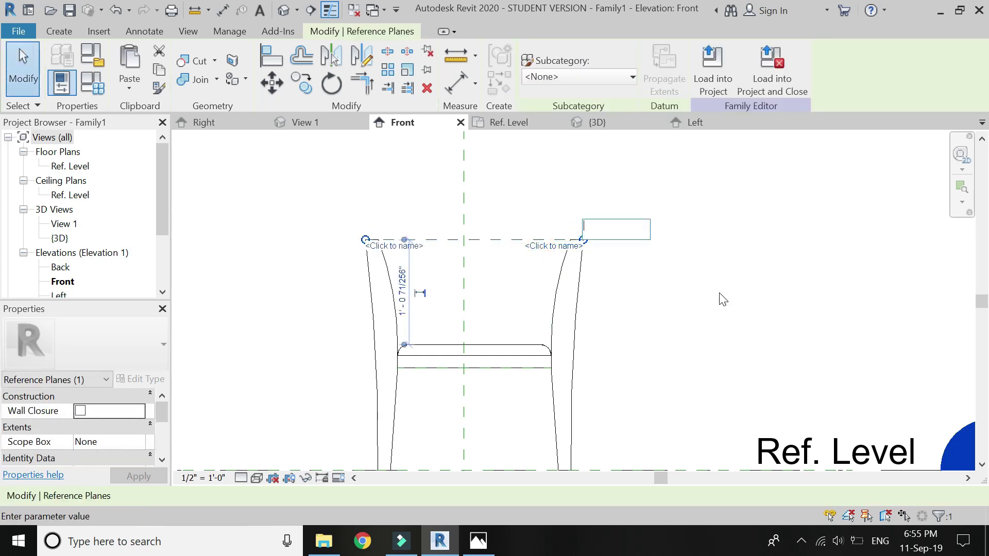
{"action": "type", "text": "top"}
{"action": "key", "text": "Return"}
{"action": "key", "text": "Escape"}
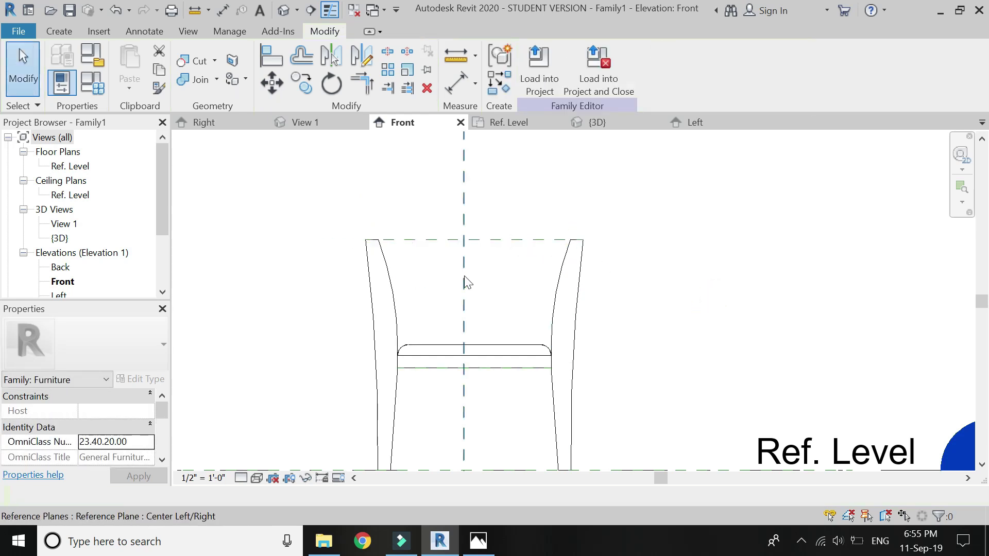
Draw vertical reference planes upward from the inner top corners of both legs, and open the Ref. Level plan.
{"action": "left_click", "coordinate": [747, 86]}
{"action": "left_click", "coordinate": [378, 239]}
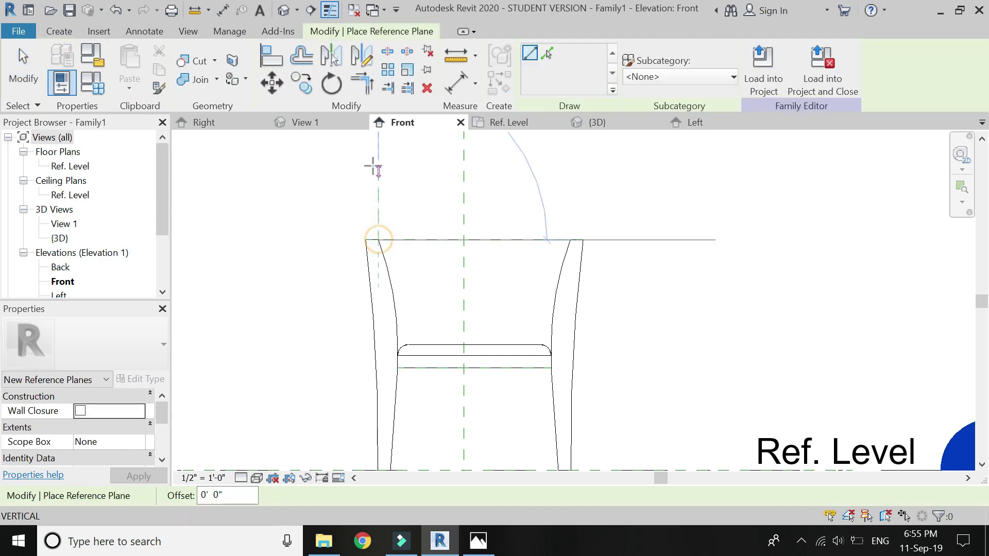
{"action": "left_click", "coordinate": [378, 165]}
{"action": "left_click", "coordinate": [570, 240]}
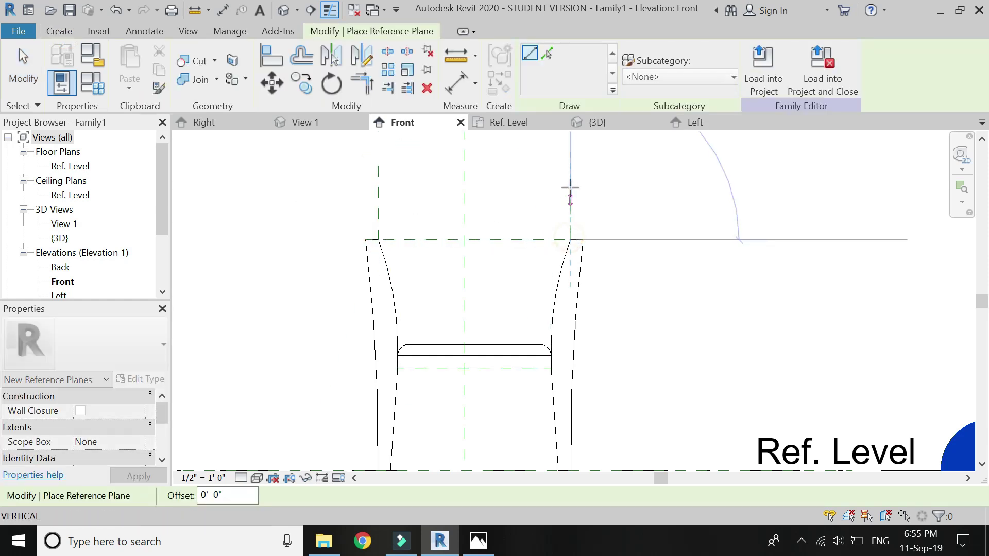
{"action": "left_click", "coordinate": [570, 165]}
{"action": "key", "text": "Escape"}
{"action": "key", "text": "Escape"}
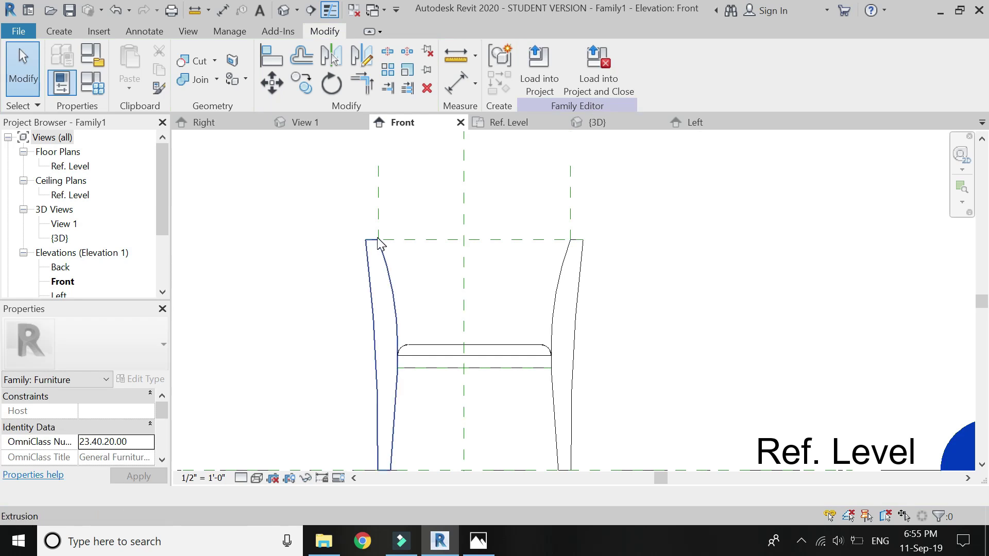
{"action": "left_click", "coordinate": [497, 124]}
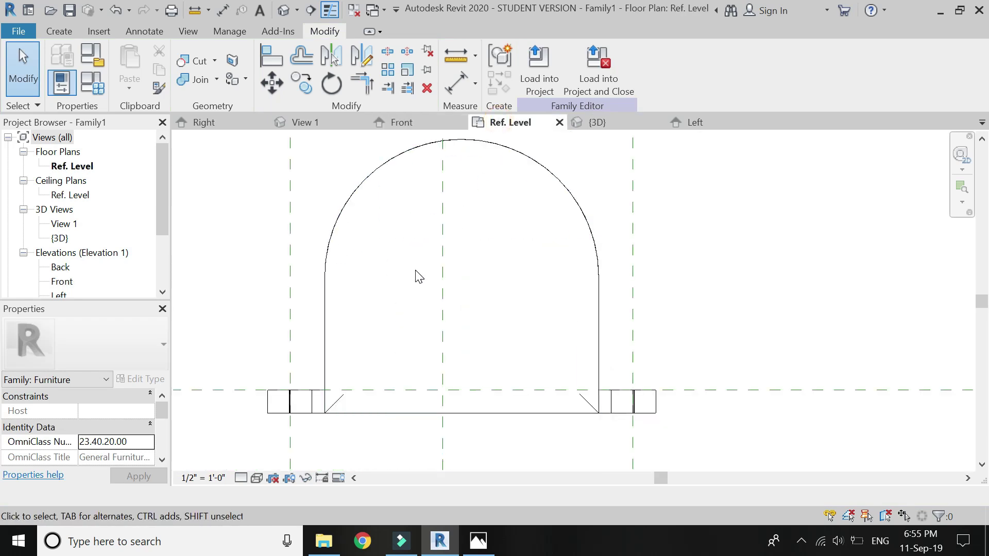
Start a new extrusion in the Ref. Level plan and set its work plane to Reference Plane : top.
{"action": "left_click", "coordinate": [129, 57]}
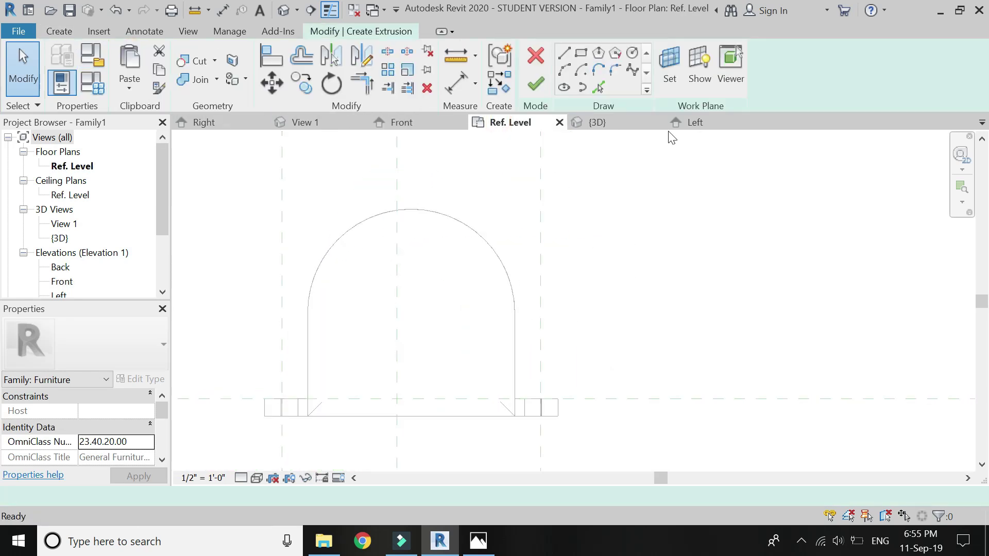
{"action": "left_click", "coordinate": [669, 82]}
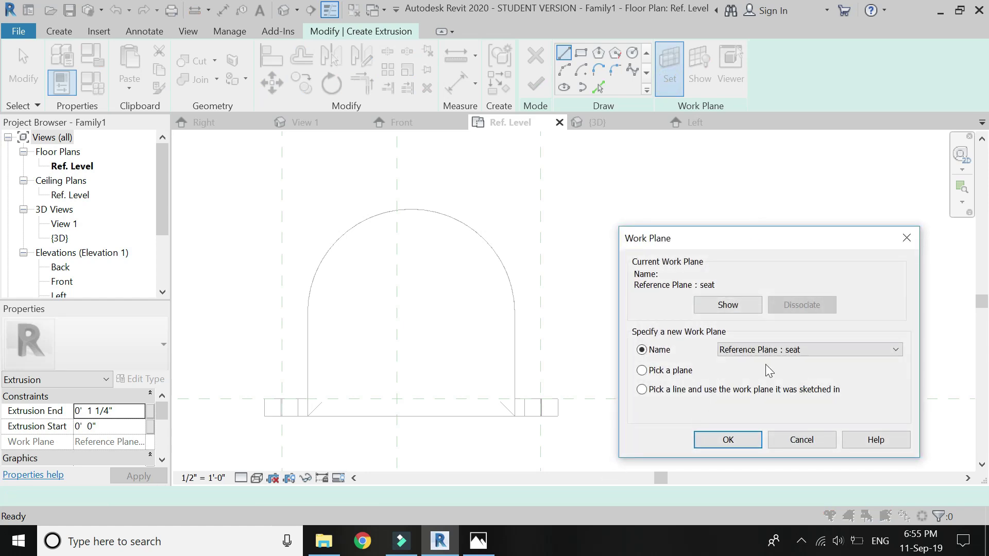
{"action": "left_click", "coordinate": [765, 350]}
{"action": "left_click", "coordinate": [766, 419]}
{"action": "left_click", "coordinate": [731, 438]}
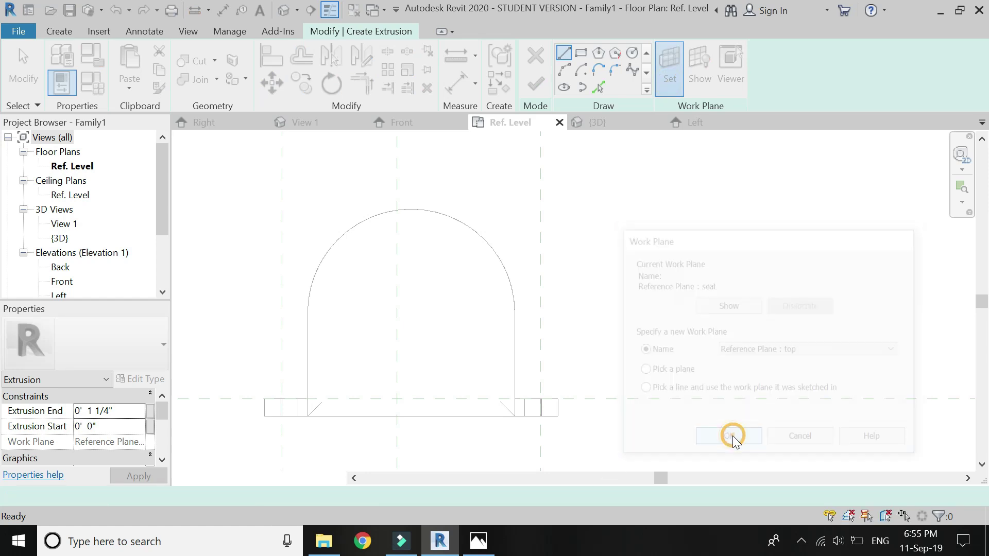
Sketch three lines around the left leg top: 3" outward from the reference plane, 1 1/2" toward the back, and 1 1/2" inward.
{"action": "scroll", "coordinate": [278, 423], "scroll_direction": "up", "scroll_amount": 8}
{"action": "left_click", "coordinate": [303, 389]}
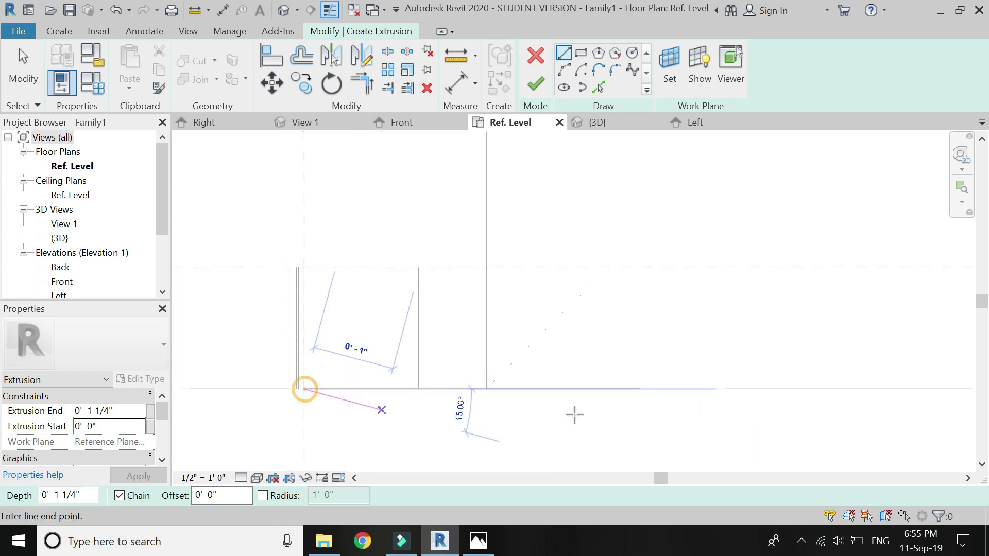
{"action": "scroll", "coordinate": [571, 414], "scroll_direction": "down", "scroll_amount": 3}
{"action": "scroll", "coordinate": [571, 414], "scroll_direction": "down", "scroll_amount": 2}
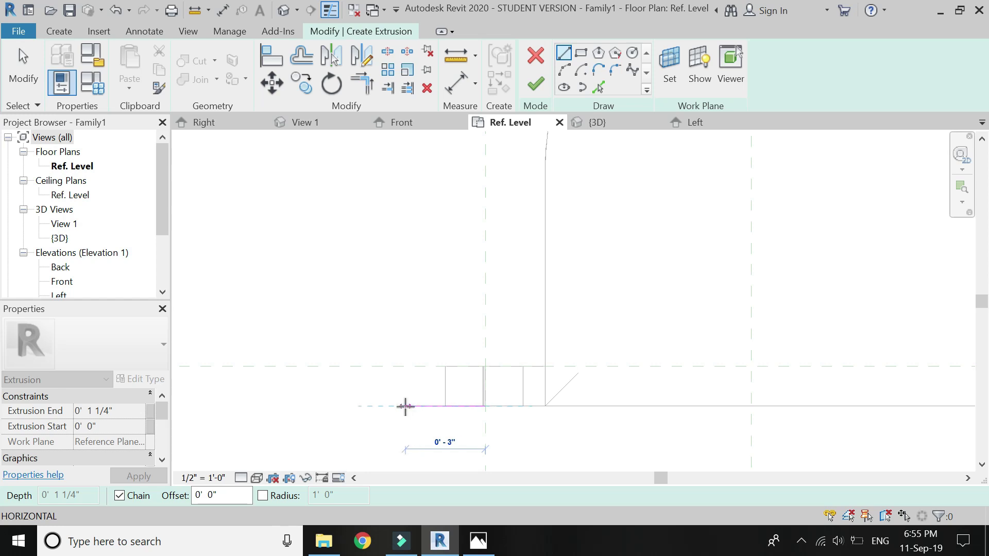
{"action": "left_click", "coordinate": [405, 407]}
{"action": "left_click", "coordinate": [406, 367]}
{"action": "scroll", "coordinate": [405, 366], "scroll_direction": "up", "scroll_amount": 1}
{"action": "scroll", "coordinate": [407, 367], "scroll_direction": "up", "scroll_amount": 2}
{"action": "scroll", "coordinate": [453, 364], "scroll_direction": "down", "scroll_amount": 2}
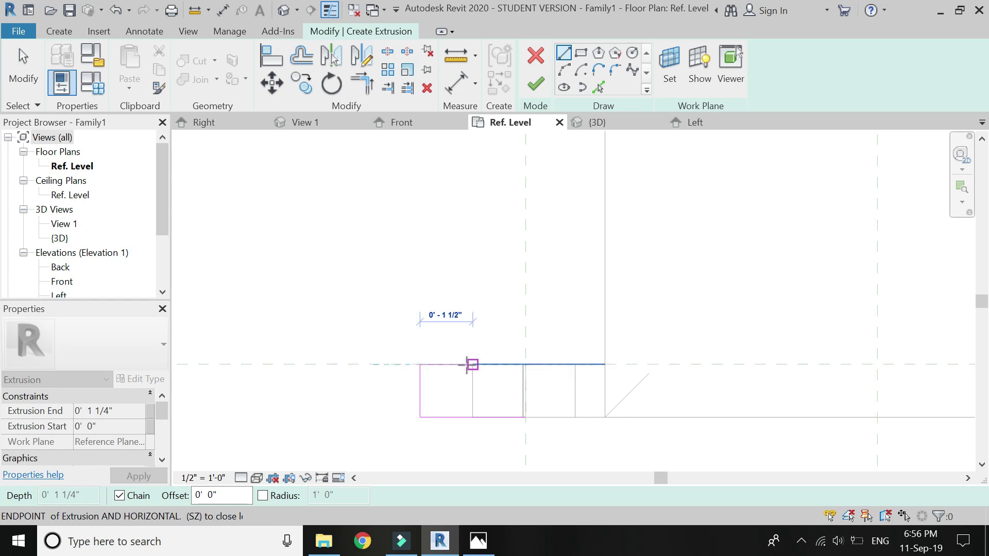
{"action": "scroll", "coordinate": [469, 364], "scroll_direction": "up", "scroll_amount": 3}
{"action": "left_click", "coordinate": [472, 365]}
{"action": "scroll", "coordinate": [432, 391], "scroll_direction": "down", "scroll_amount": 5}
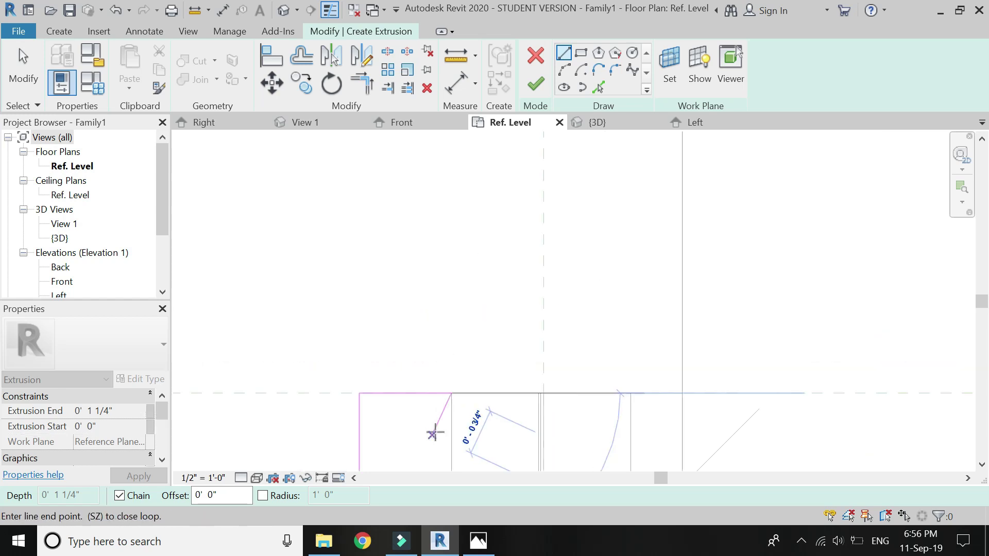
{"action": "key", "text": "Escape"}
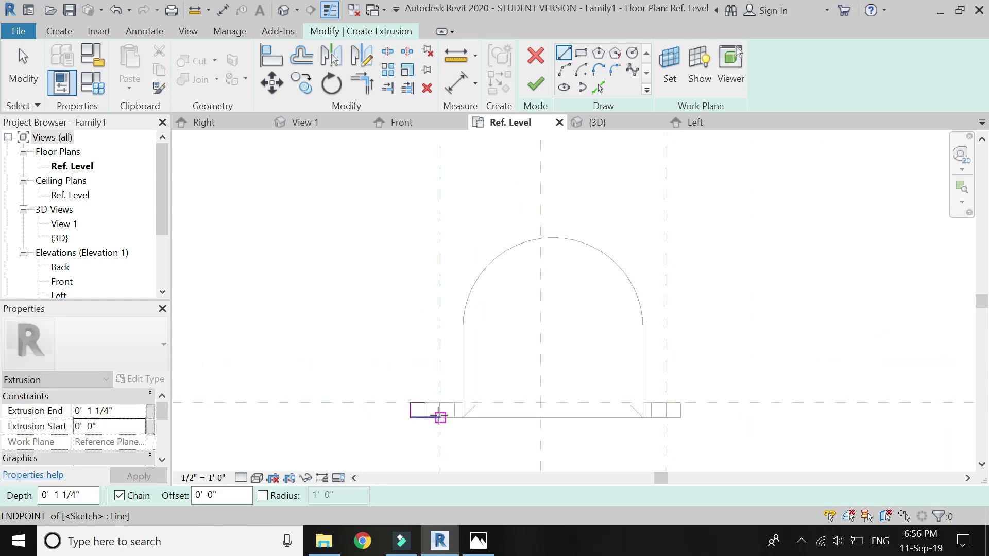
Mirror the three sketch lines to the right leg with a drawn axis along the seat's midline, keeping a copy.
{"action": "middle_click_drag", "start_coordinate": [440, 415], "coordinate": [413, 389]}
{"action": "key", "text": "Escape"}
{"action": "left_click_drag", "start_coordinate": [420, 435], "coordinate": [370, 367]}
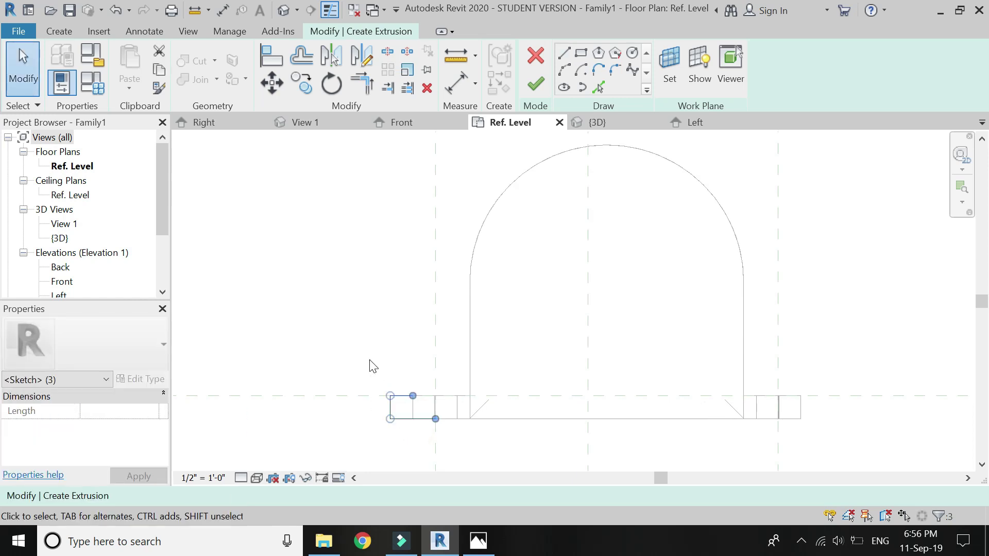
{"action": "left_click", "coordinate": [361, 56]}
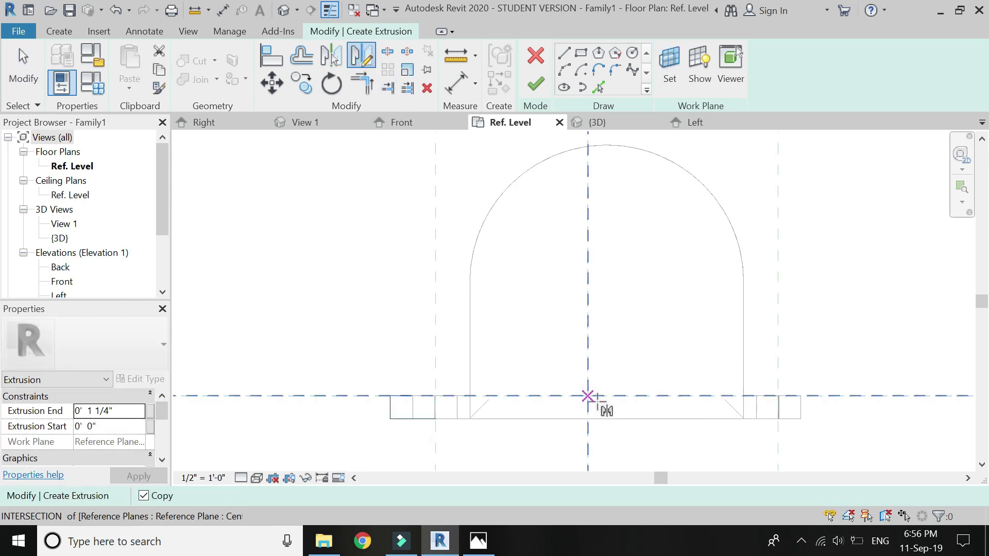
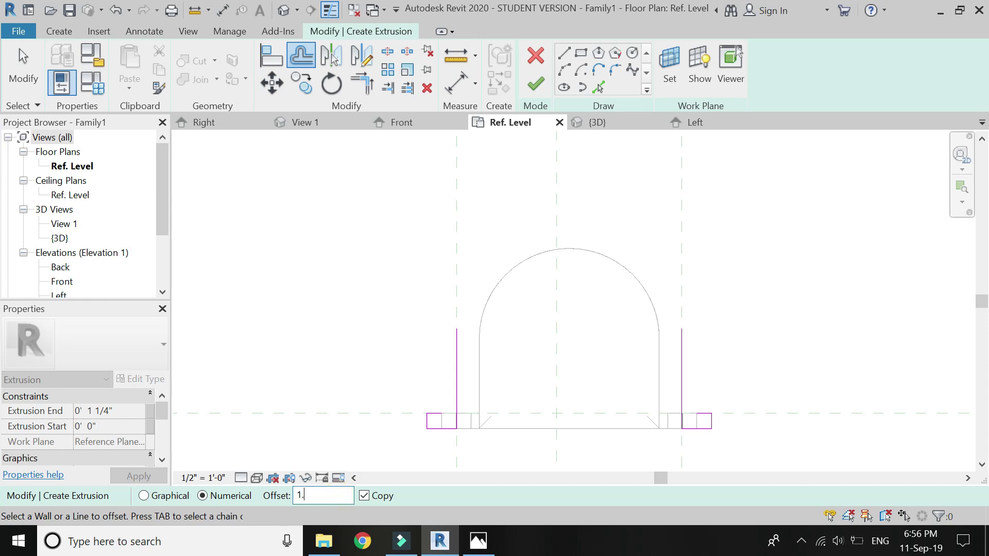
Offset both vertical side lines 1 1/2" outward and trim the copies to the rear edges of the two leg-top outlines.
{"action": "left_click", "coordinate": [452, 363]}
{"action": "left_click", "coordinate": [692, 367]}
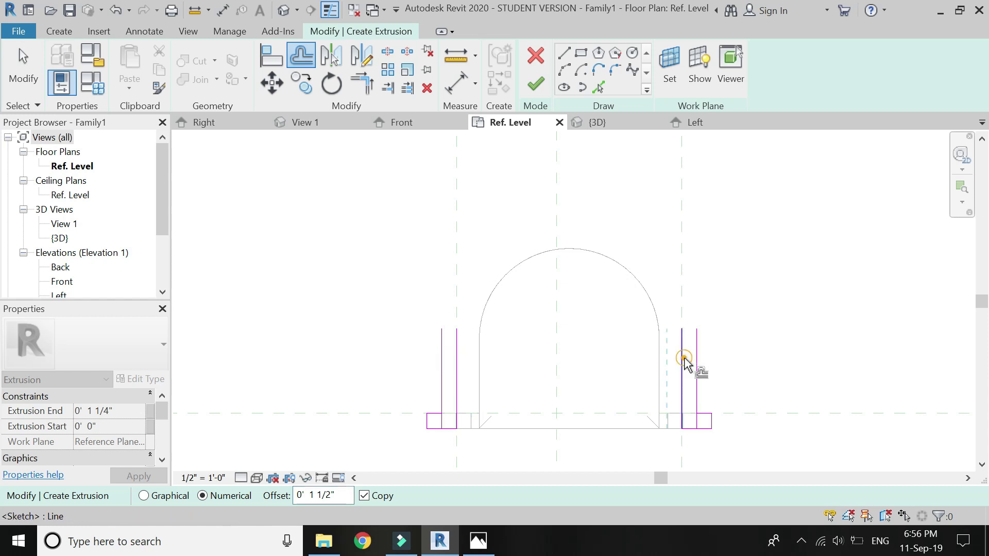
{"action": "key", "text": "Escape"}
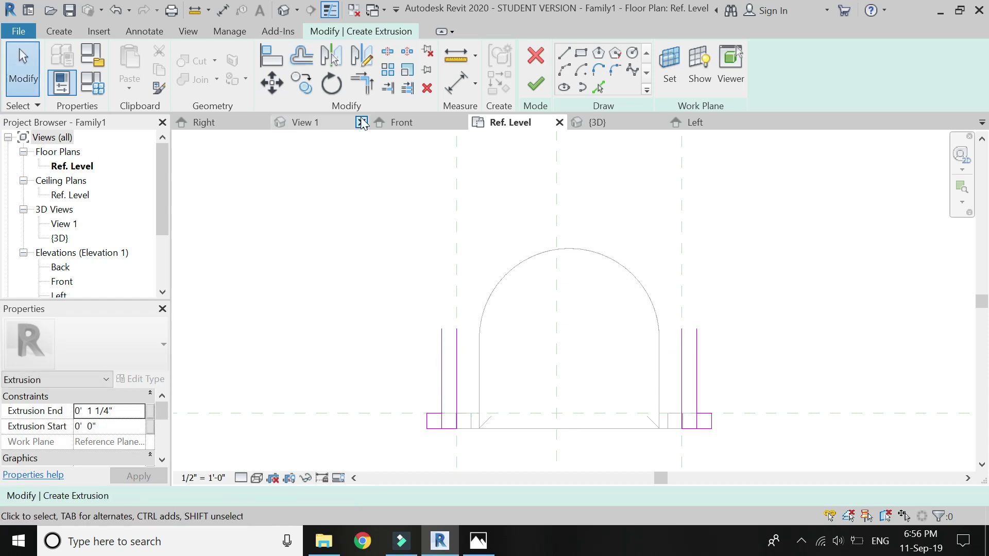
{"action": "key", "text": "t"}
{"action": "key", "text": "r"}
{"action": "left_click", "coordinate": [434, 420]}
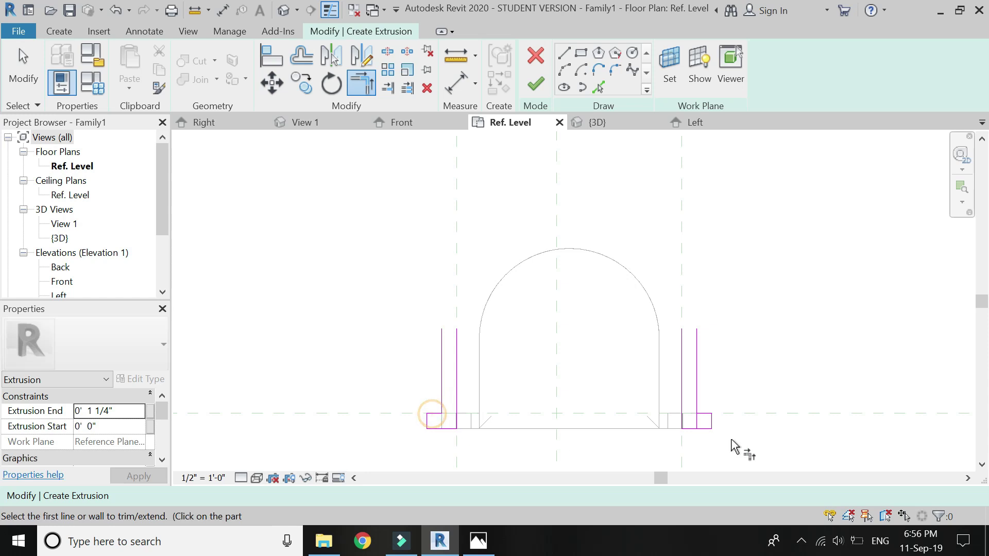
{"action": "left_click", "coordinate": [703, 412]}
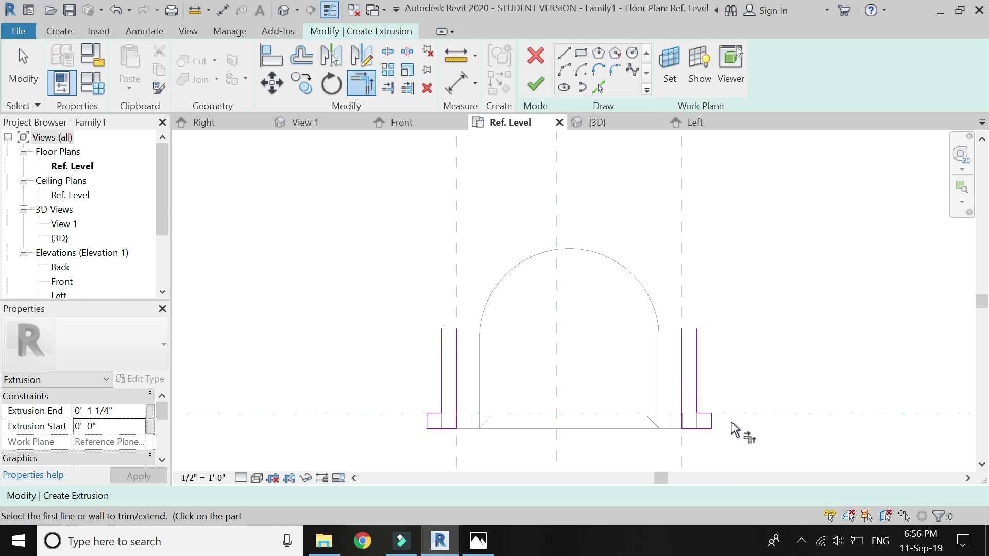
Draw an arc joining the rear ends of the inner side lines and offset it 1 1/2" outward.
{"action": "left_click", "coordinate": [564, 70]}
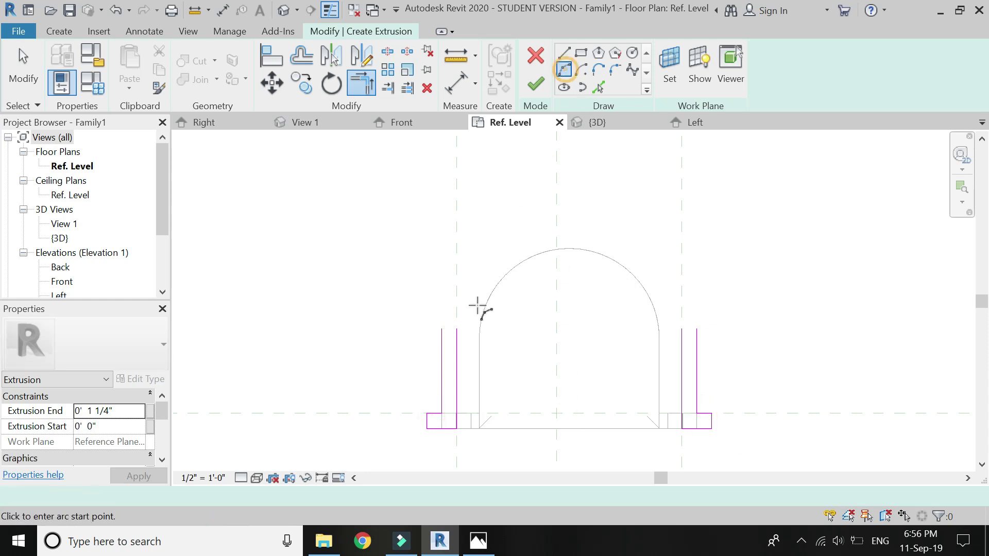
{"action": "left_click", "coordinate": [457, 328]}
{"action": "left_click", "coordinate": [681, 328]}
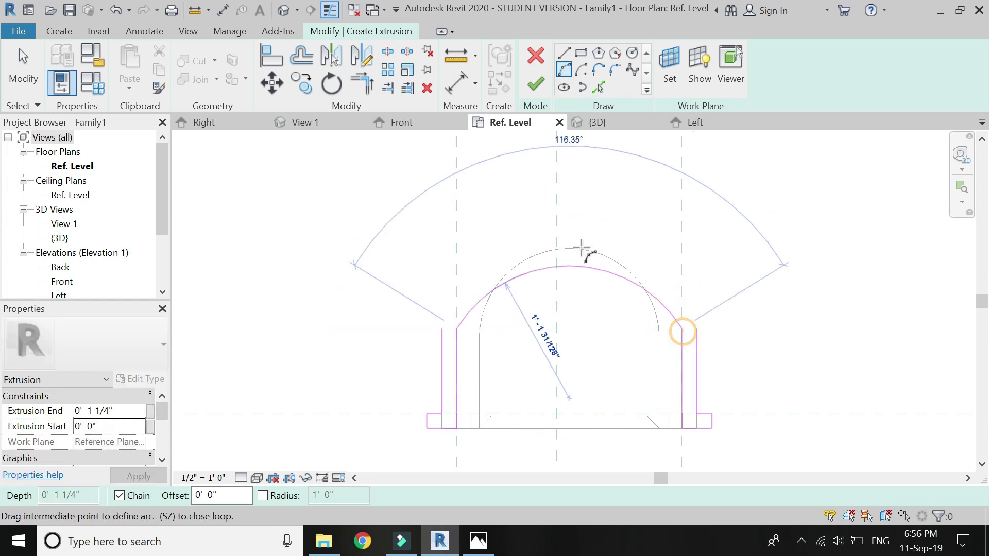
{"action": "left_click", "coordinate": [563, 219]}
{"action": "left_click", "coordinate": [302, 56]}
{"action": "left_click", "coordinate": [562, 201]}
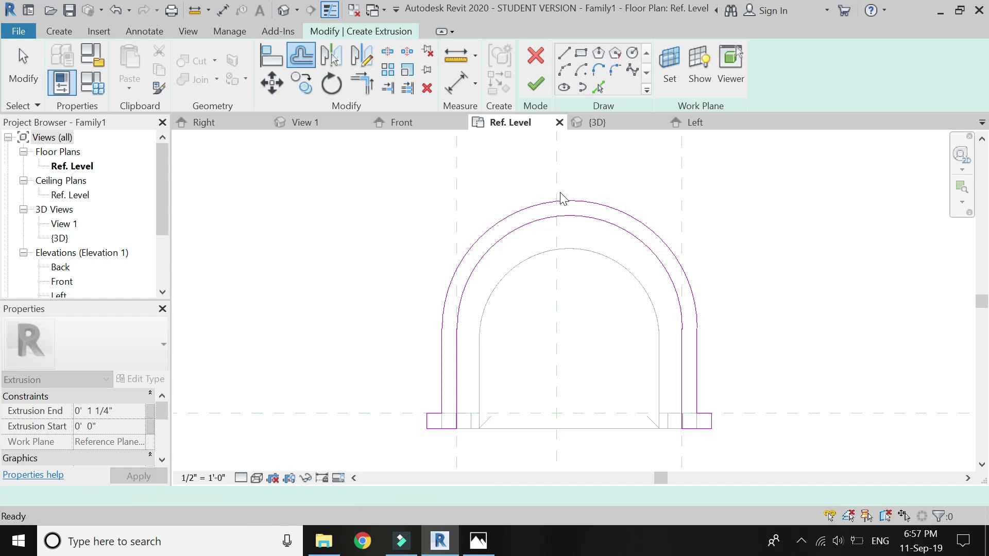
{"action": "key", "text": "Escape"}
Move both arcs together toward the rear of the chair, stretching the attached side lines.
{"action": "left_click", "coordinate": [568, 201]}
{"action": "mouse_move", "coordinate": [569, 201]}
{"action": "left_mouse_down"}
{"action": "mouse_move", "coordinate": [561, 177]}
{"action": "mouse_move", "coordinate": [570, 160]}
{"action": "left_mouse_up"}
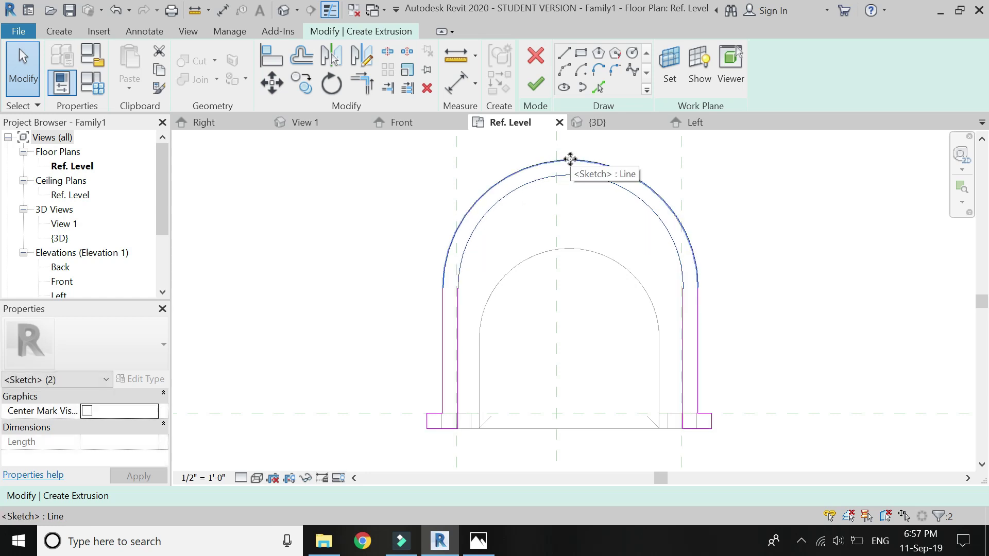
{"action": "scroll", "coordinate": [553, 168], "scroll_direction": "up", "scroll_amount": 5}
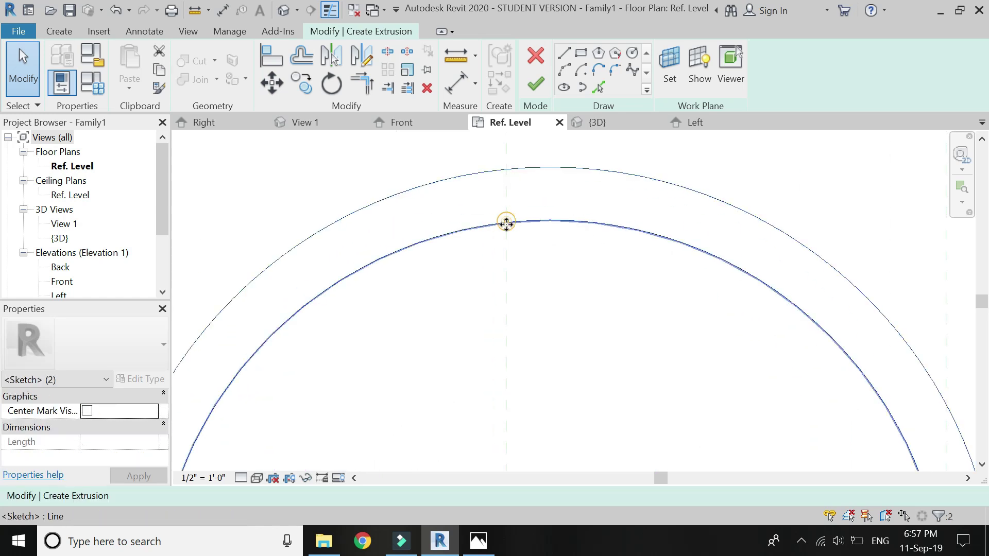
{"action": "mouse_move", "coordinate": [504, 241]}
{"action": "left_mouse_down"}
{"action": "mouse_move", "coordinate": [505, 281]}
{"action": "mouse_move", "coordinate": [514, 273]}
{"action": "left_mouse_up"}
{"action": "scroll", "coordinate": [531, 237], "scroll_direction": "down", "scroll_amount": 4}
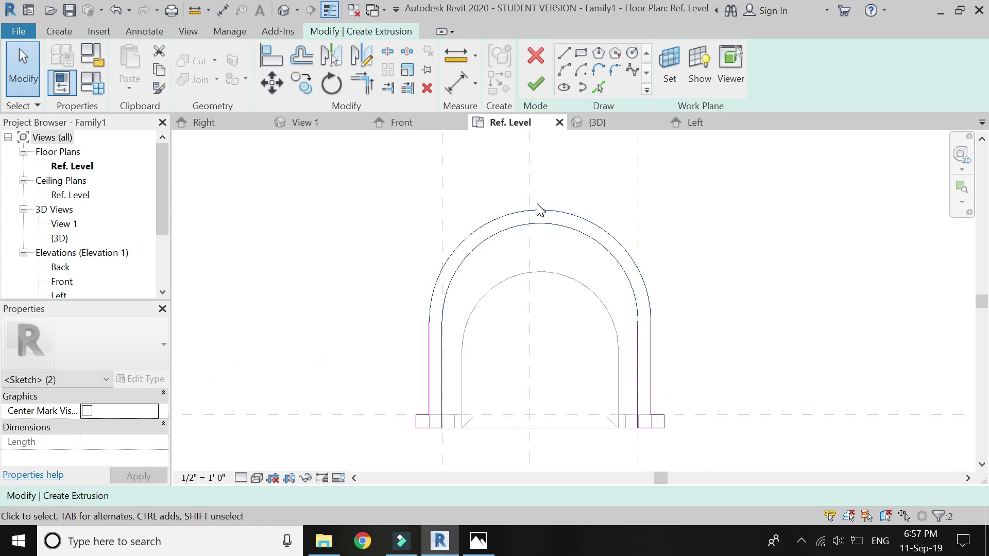
Shift the side lines of the rail sketch so the inner ones align with the two vertical reference planes.
{"action": "scroll", "coordinate": [432, 392], "scroll_direction": "up", "scroll_amount": 5}
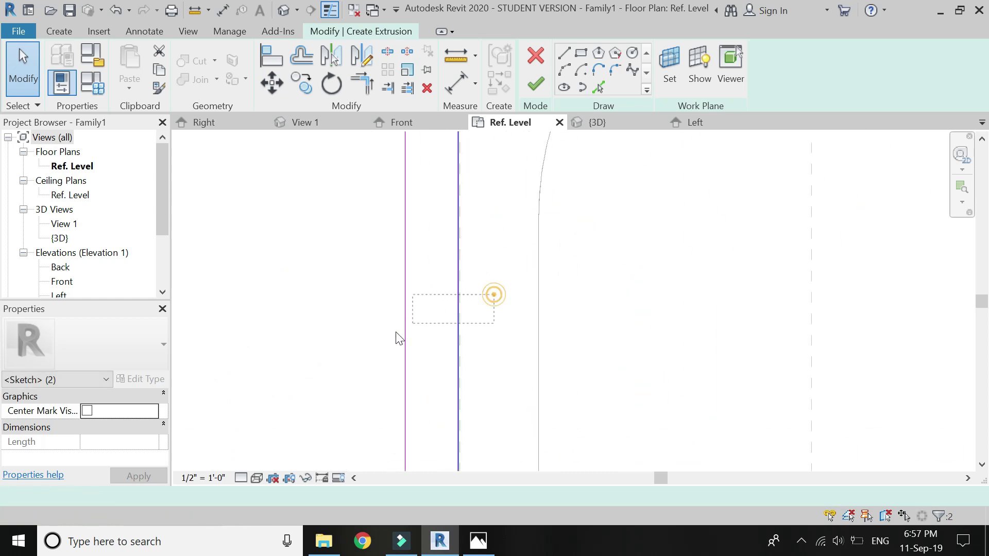
{"action": "left_click", "coordinate": [458, 343]}
{"action": "scroll", "coordinate": [488, 352], "scroll_direction": "down", "scroll_amount": 5}
{"action": "mouse_move", "coordinate": [502, 357]}
{"action": "left_mouse_down"}
{"action": "mouse_move", "coordinate": [520, 353]}
{"action": "mouse_move", "coordinate": [502, 356]}
{"action": "left_mouse_up"}
{"action": "scroll", "coordinate": [347, 360], "scroll_direction": "up", "scroll_amount": 3}
{"action": "scroll", "coordinate": [347, 355], "scroll_direction": "down", "scroll_amount": 3}
{"action": "scroll", "coordinate": [670, 350], "scroll_direction": "up", "scroll_amount": 3}
{"action": "left_click", "coordinate": [725, 289]}
{"action": "mouse_move", "coordinate": [724, 287]}
{"action": "left_mouse_down"}
{"action": "mouse_move", "coordinate": [626, 352]}
{"action": "mouse_move", "coordinate": [602, 329]}
{"action": "left_mouse_up"}
{"action": "scroll", "coordinate": [632, 348], "scroll_direction": "up", "scroll_amount": 5}
{"action": "scroll", "coordinate": [618, 319], "scroll_direction": "down", "scroll_amount": 4}
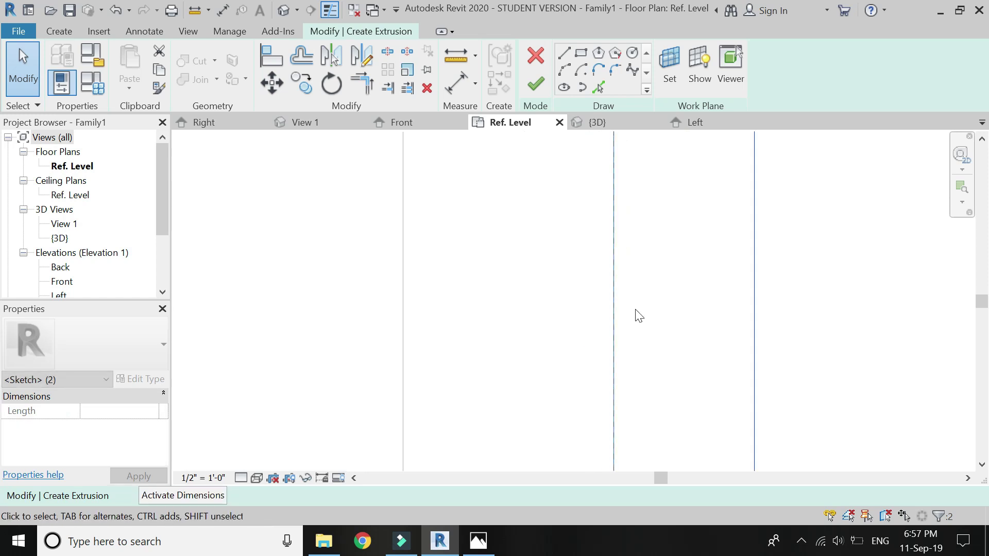
{"action": "scroll", "coordinate": [577, 351], "scroll_direction": "down", "scroll_amount": 2}
{"action": "key", "text": "Escape"}
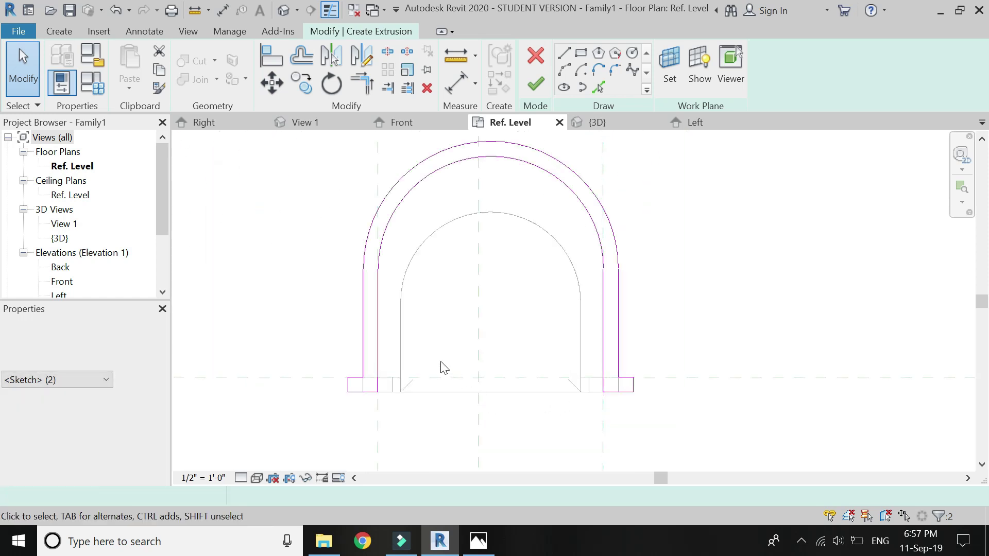
Set the extrusion end to 1 1/2" and finish the curved rail extrusion in the 3D view.
{"action": "left_click", "coordinate": [126, 411]}
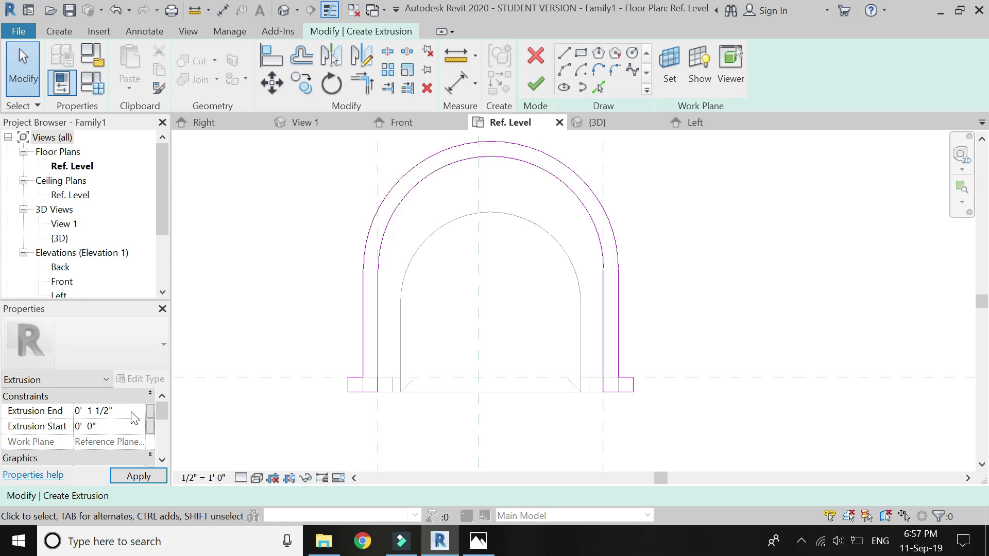
{"action": "left_click", "coordinate": [282, 11]}
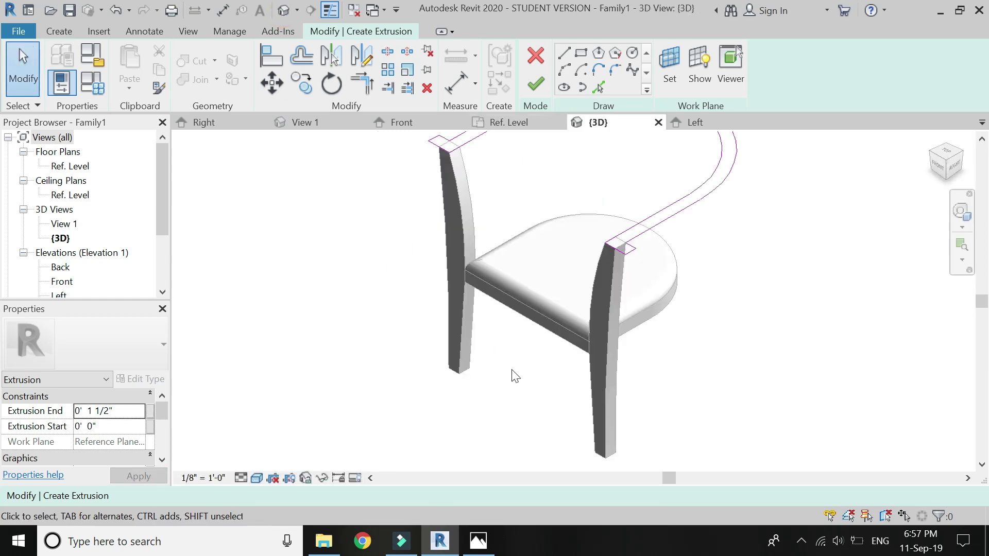
{"action": "scroll", "coordinate": [513, 373], "scroll_direction": "down", "scroll_amount": 3}
{"action": "scroll", "coordinate": [486, 218], "scroll_direction": "up", "scroll_amount": 1}
{"action": "left_click", "coordinate": [535, 84]}
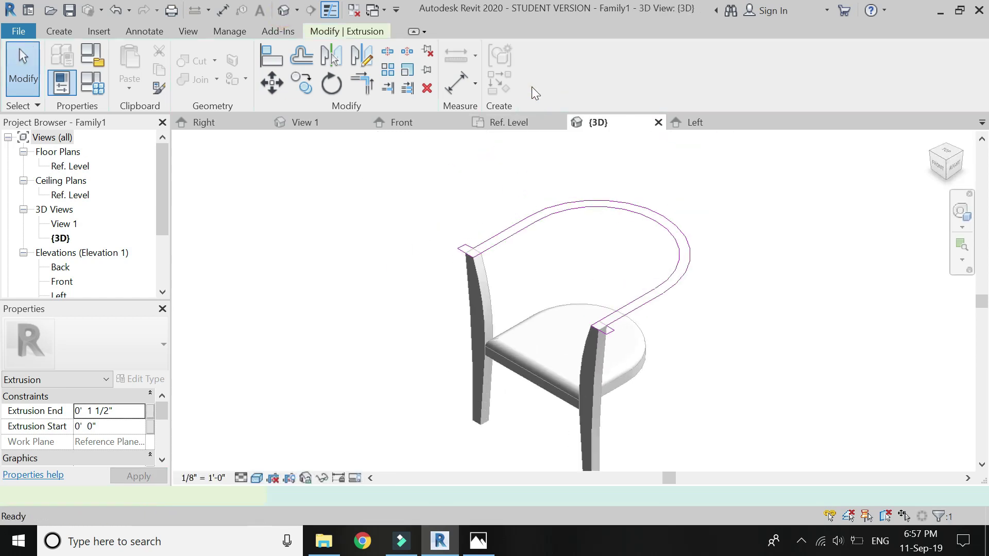
{"action": "key", "text": "Escape"}
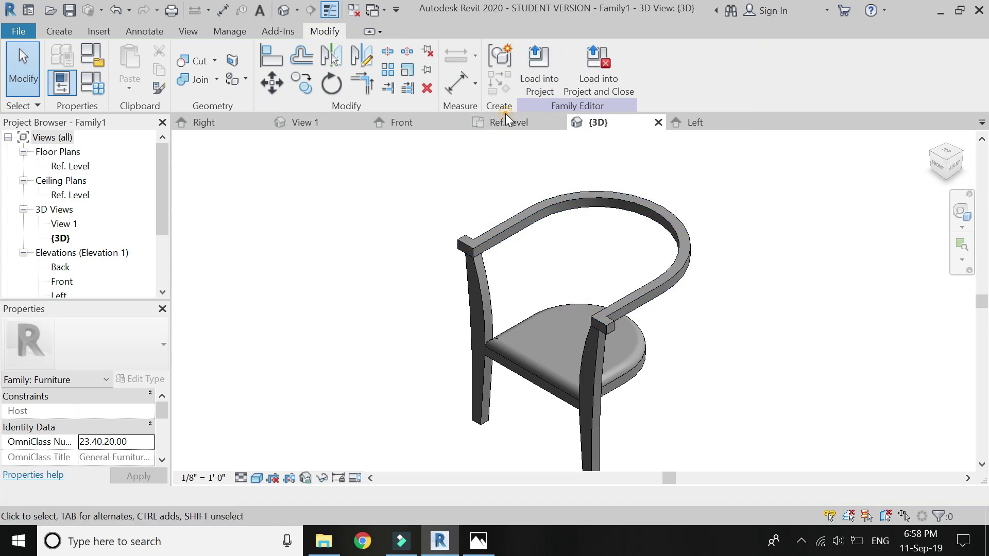
Reopen the rail's sketch in the Ref. Level plan and delete its outer arc and both outer side lines.
{"action": "left_click", "coordinate": [507, 118]}
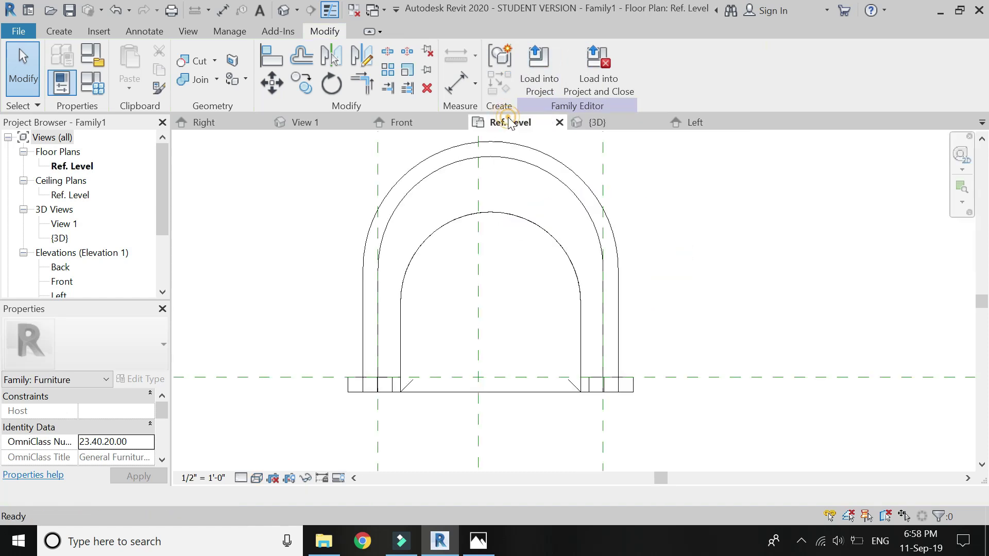
{"action": "double_click", "coordinate": [366, 272]}
{"action": "scroll", "coordinate": [371, 294], "scroll_direction": "up", "scroll_amount": 2}
{"action": "left_click", "coordinate": [360, 319]}
{"action": "scroll", "coordinate": [345, 345], "scroll_direction": "down", "scroll_amount": 2}
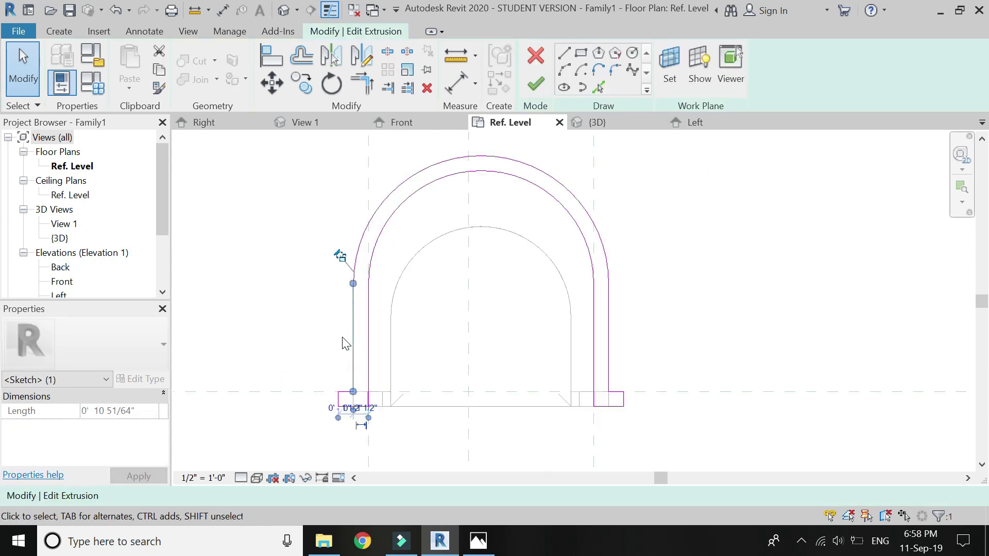
{"action": "key", "text": "Delete"}
{"action": "left_click", "coordinate": [382, 205]}
{"action": "key", "text": "Delete"}
{"action": "left_click", "coordinate": [608, 291]}
{"action": "key", "text": "Delete"}
Delete the rear and outer short edges of both leg-top outlines, keeping the 3" front lines.
{"action": "scroll", "coordinate": [618, 404], "scroll_direction": "up", "scroll_amount": 1}
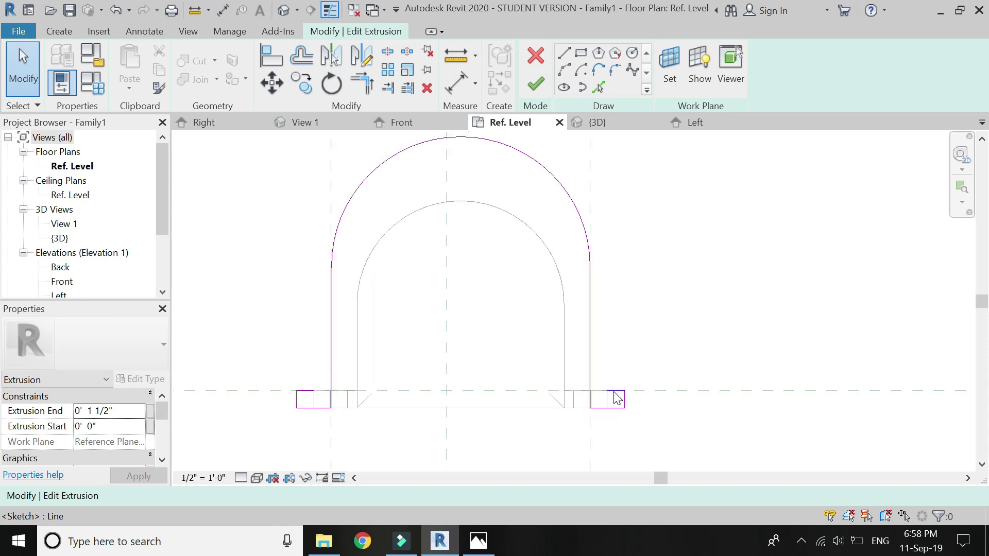
{"action": "left_click", "coordinate": [616, 391]}
{"action": "left_click", "coordinate": [674, 373]}
{"action": "left_click", "coordinate": [314, 399]}
{"action": "left_click", "coordinate": [624, 400]}
{"action": "left_click", "coordinate": [348, 428]}
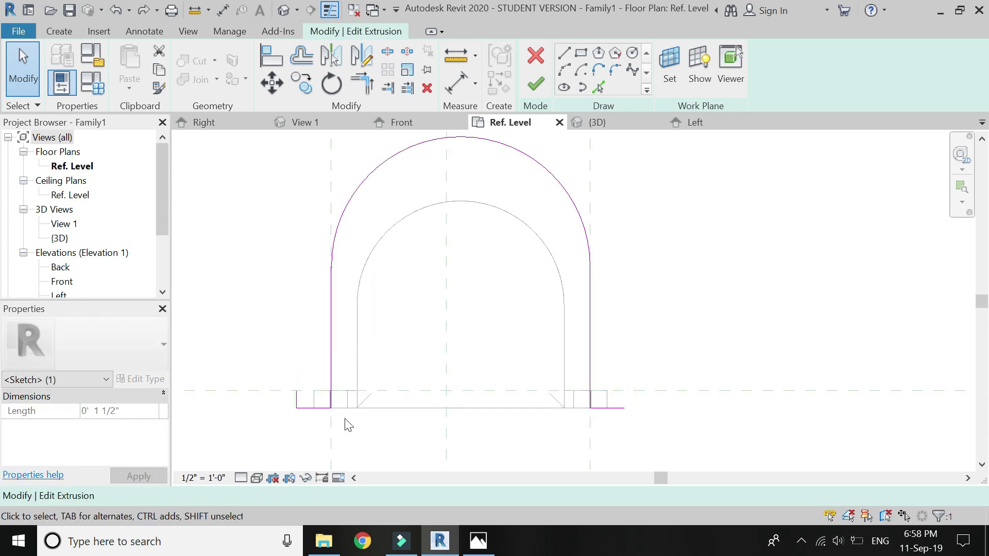
{"action": "left_click", "coordinate": [297, 400]}
{"action": "left_click", "coordinate": [319, 364]}
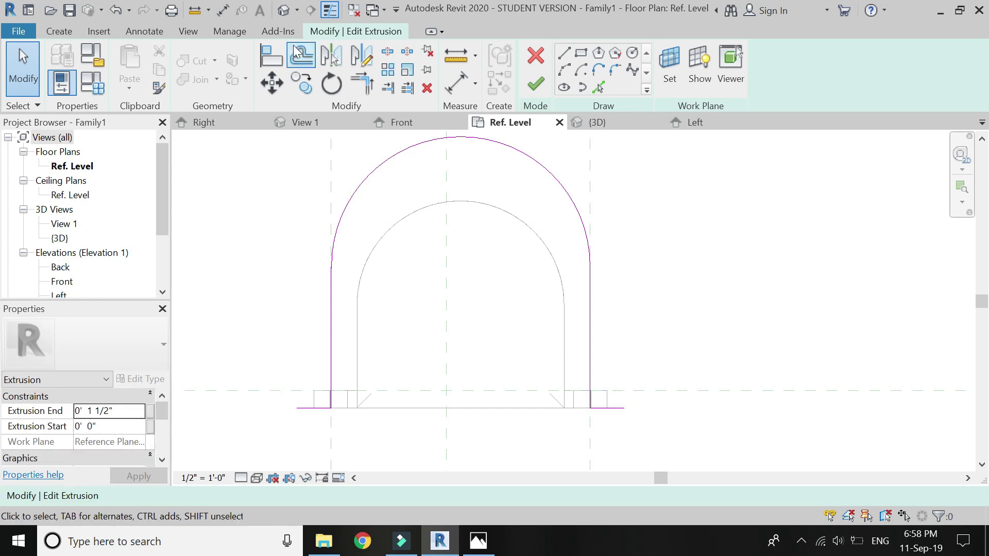
Offset the inner side lines and arc 3" outward with copies to close the wider rail outline.
{"action": "left_click", "coordinate": [301, 55]}
{"action": "left_click", "coordinate": [324, 340]}
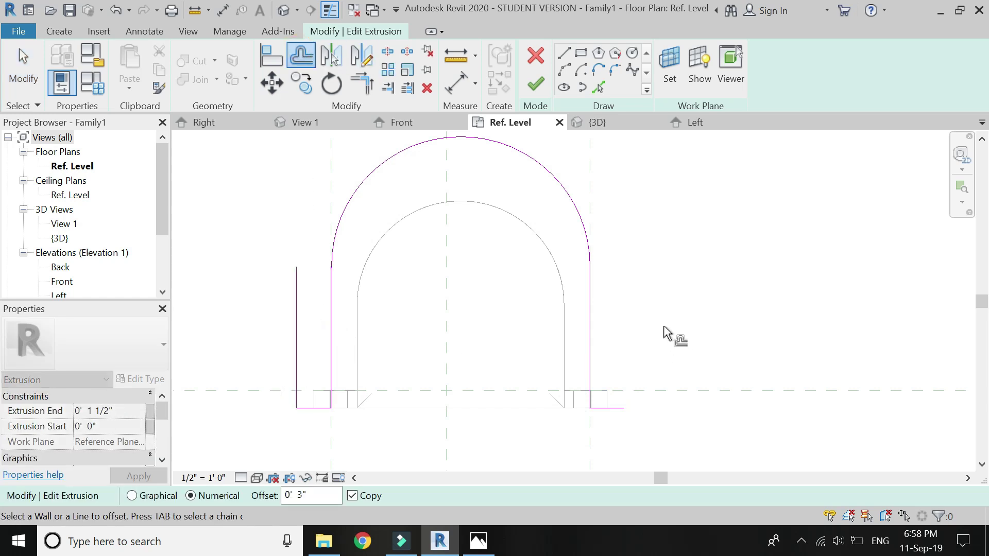
{"action": "left_click", "coordinate": [594, 318]}
{"action": "scroll", "coordinate": [510, 280], "scroll_direction": "down", "scroll_amount": 3}
{"action": "scroll", "coordinate": [507, 282], "scroll_direction": "up", "scroll_amount": 2}
{"action": "left_click", "coordinate": [504, 252]}
{"action": "key", "text": "Escape"}
{"action": "key", "text": "Escape"}
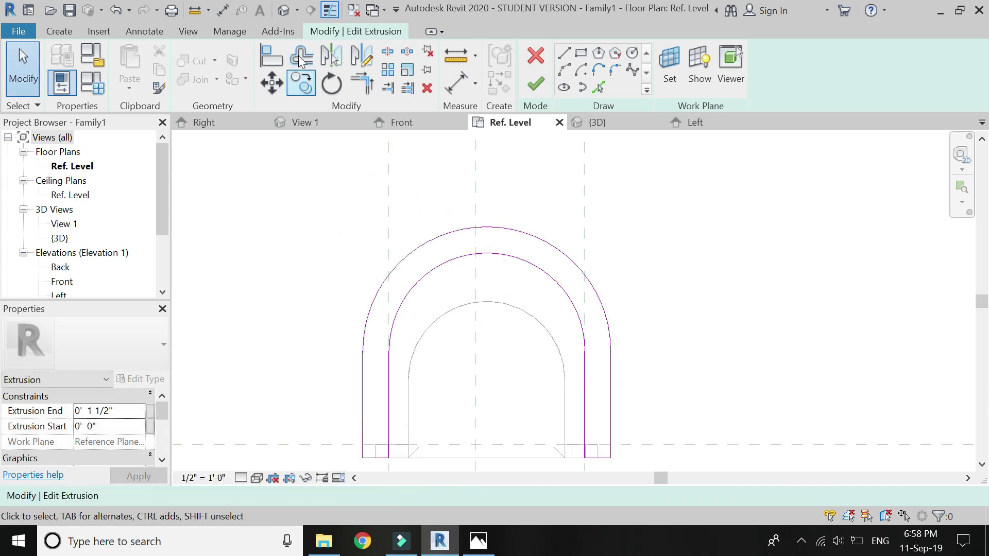
Finish editing the widened rail extrusion and show the chair in the 3D view.
{"action": "left_click", "coordinate": [532, 88]}
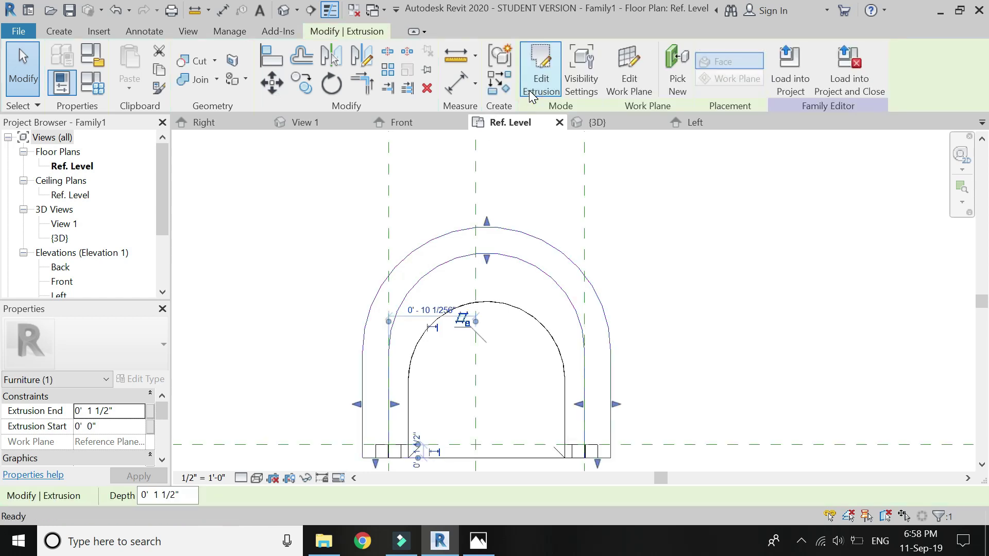
{"action": "key", "text": "Escape"}
{"action": "left_click", "coordinate": [287, 11]}
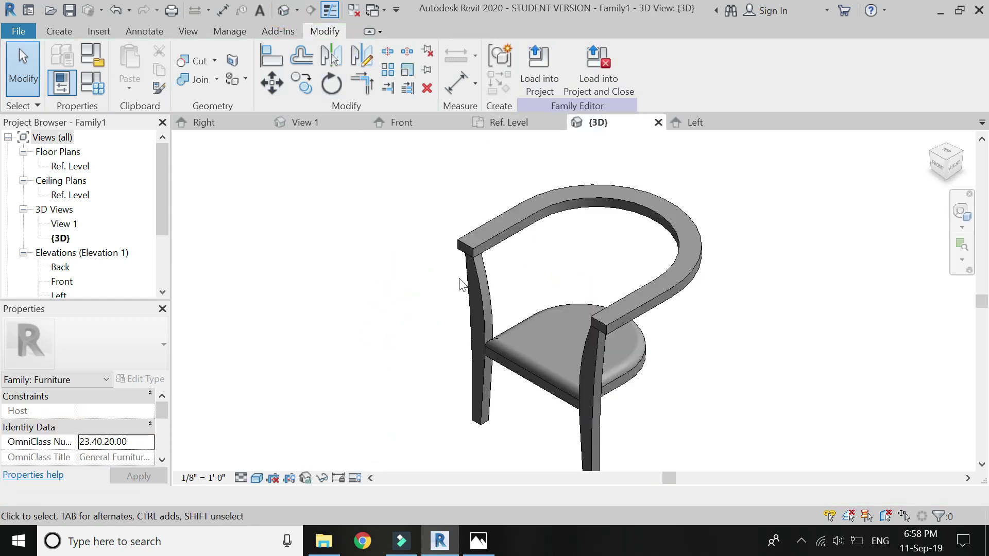
In the Front elevation, draw a horizontal reference plane just above the seat, spanning between the inner edges of the legs.
{"action": "left_click", "coordinate": [401, 123]}
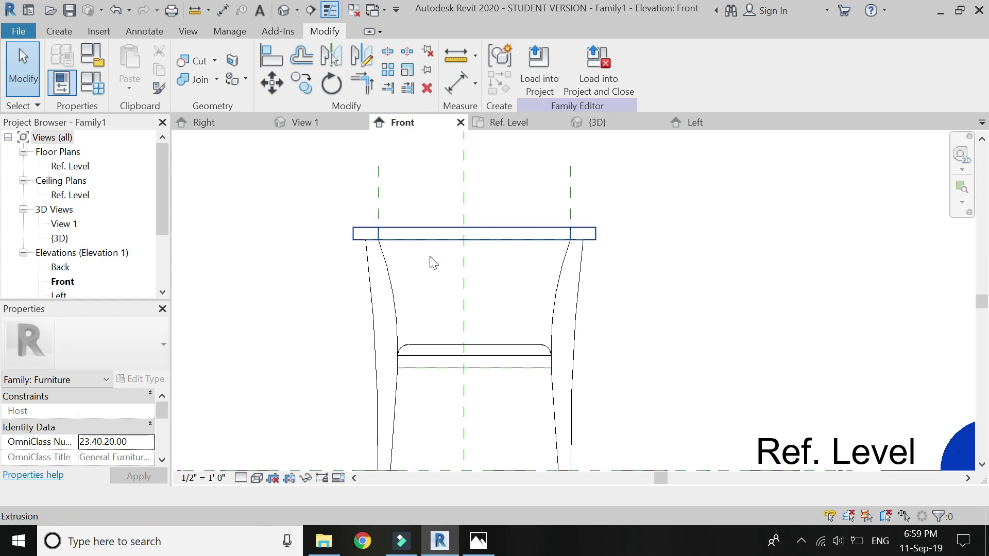
{"action": "scroll", "coordinate": [452, 314], "scroll_direction": "up", "scroll_amount": 2}
{"action": "left_click", "coordinate": [61, 33]}
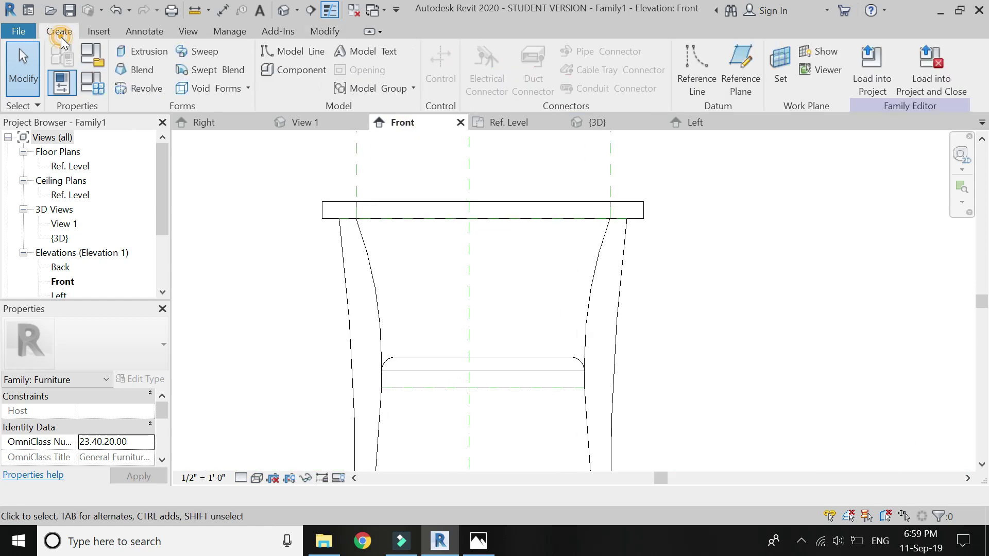
{"action": "left_click", "coordinate": [740, 69]}
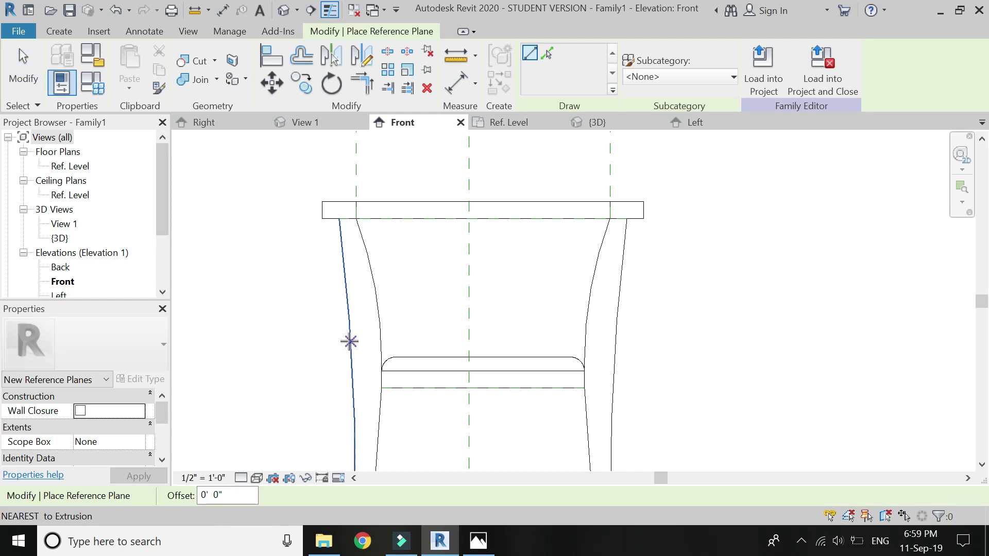
{"action": "left_click", "coordinate": [381, 344]}
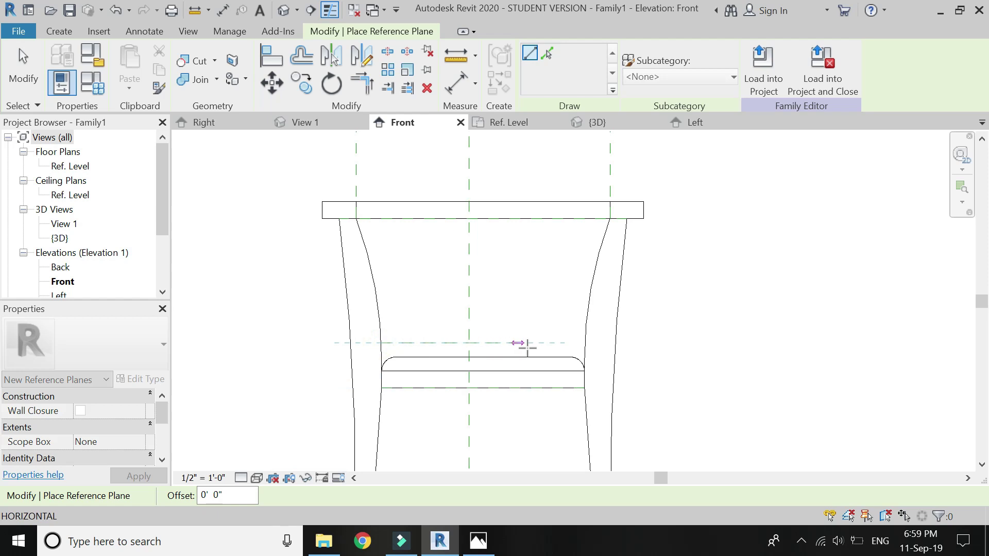
{"action": "left_click", "coordinate": [585, 343]}
{"action": "key", "text": "Escape"}
{"action": "key", "text": "Escape"}
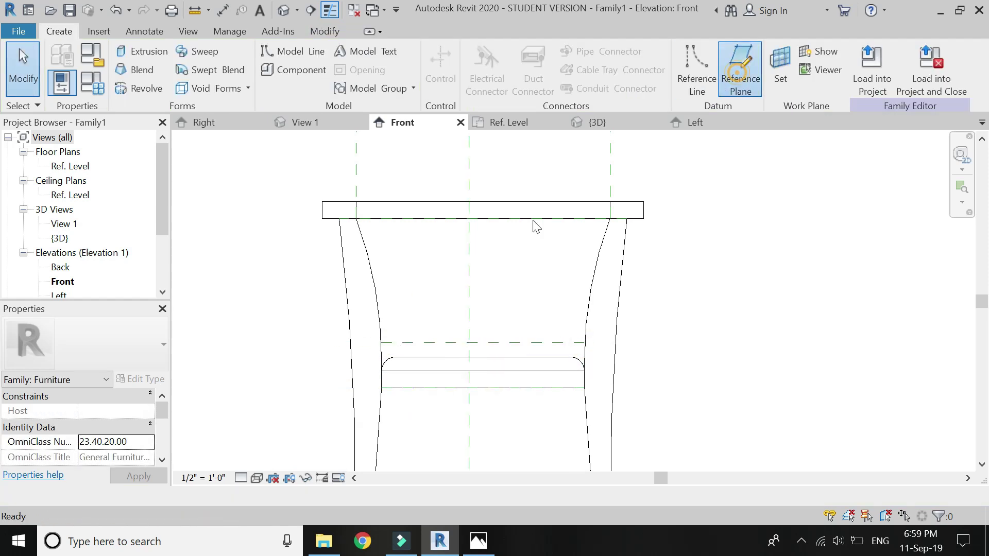
Draw two vertical reference planes rising above the rail from the legs' outer edges at the height of the new horizontal plane.
{"action": "left_click", "coordinate": [740, 64]}
{"action": "left_click", "coordinate": [350, 342]}
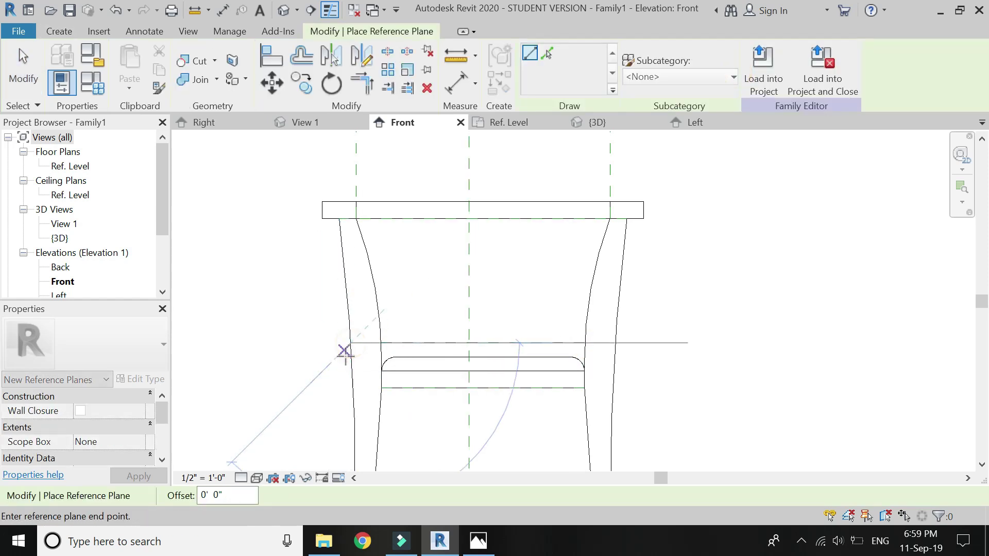
{"action": "scroll", "coordinate": [344, 330], "scroll_direction": "down", "scroll_amount": 2}
{"action": "left_click", "coordinate": [347, 160]}
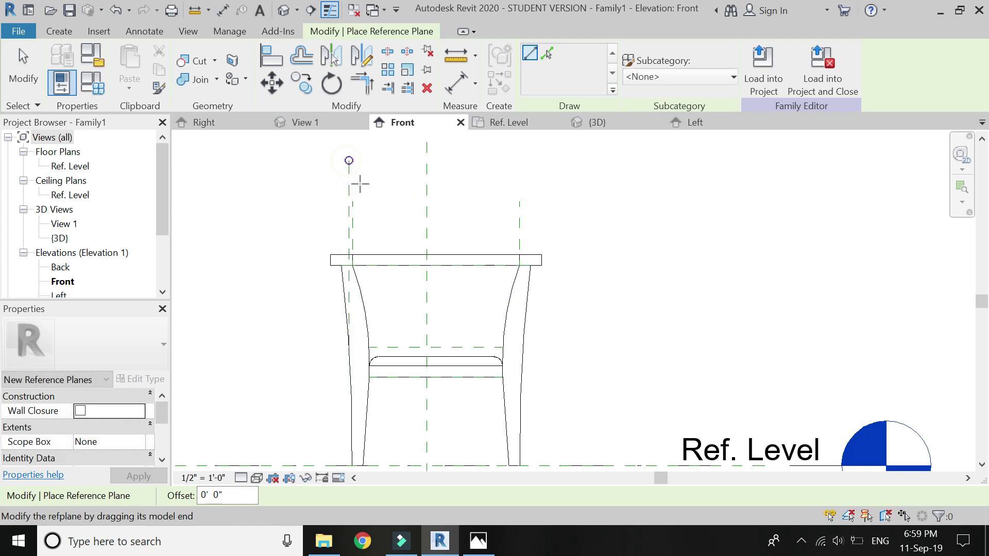
{"action": "scroll", "coordinate": [404, 307], "scroll_direction": "up", "scroll_amount": 2}
{"action": "left_click", "coordinate": [560, 360]}
{"action": "scroll", "coordinate": [548, 383], "scroll_direction": "down", "scroll_amount": 3}
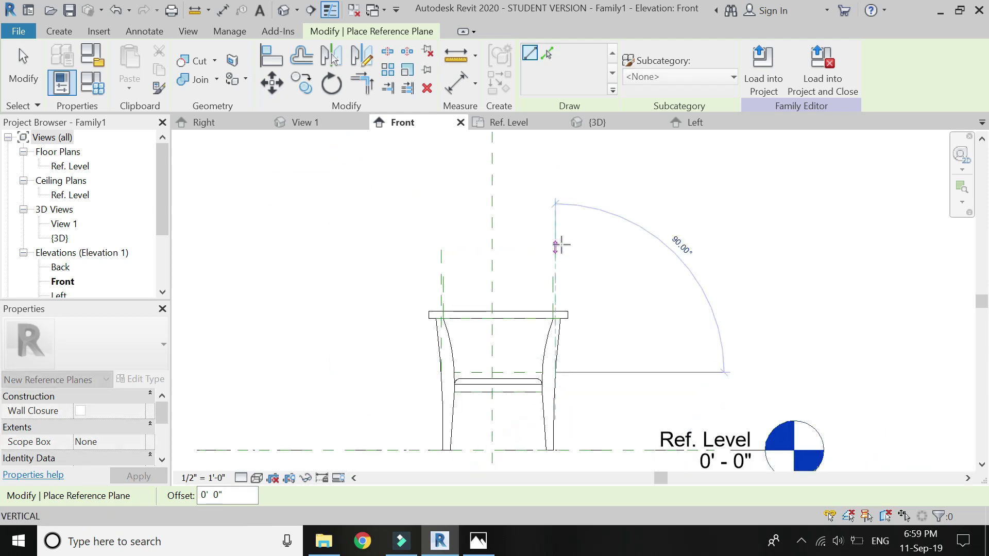
{"action": "left_click", "coordinate": [560, 244]}
{"action": "key", "text": "Escape"}
{"action": "key", "text": "Escape"}
{"action": "scroll", "coordinate": [550, 298], "scroll_direction": "up", "scroll_amount": 3}
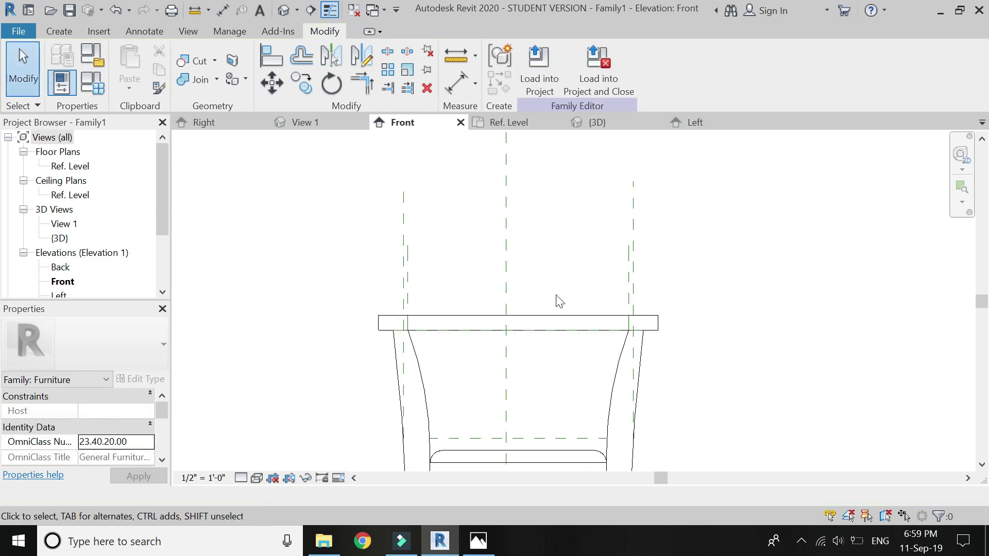
Delete the two older vertical reference planes at the inner edges of the rail.
{"action": "left_click", "coordinate": [628, 287]}
{"action": "left_click", "coordinate": [462, 274]}
{"action": "left_click", "coordinate": [416, 274]}
{"action": "left_click", "coordinate": [452, 280]}
{"action": "scroll", "coordinate": [452, 280], "scroll_direction": "down", "scroll_amount": 2}
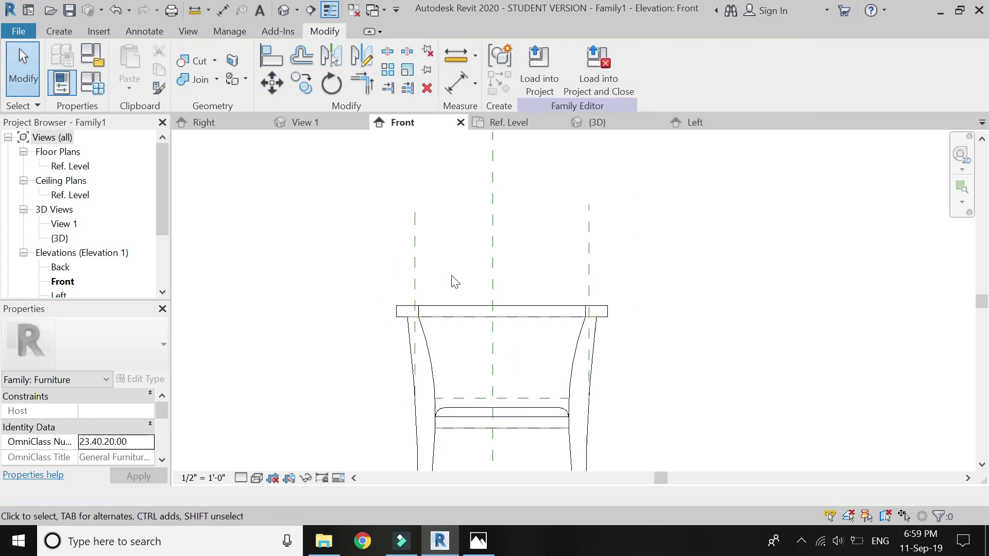
Name the horizontal reference plane above the seat "b".
{"action": "scroll", "coordinate": [533, 339], "scroll_direction": "up", "scroll_amount": 2}
{"action": "left_click", "coordinate": [515, 385]}
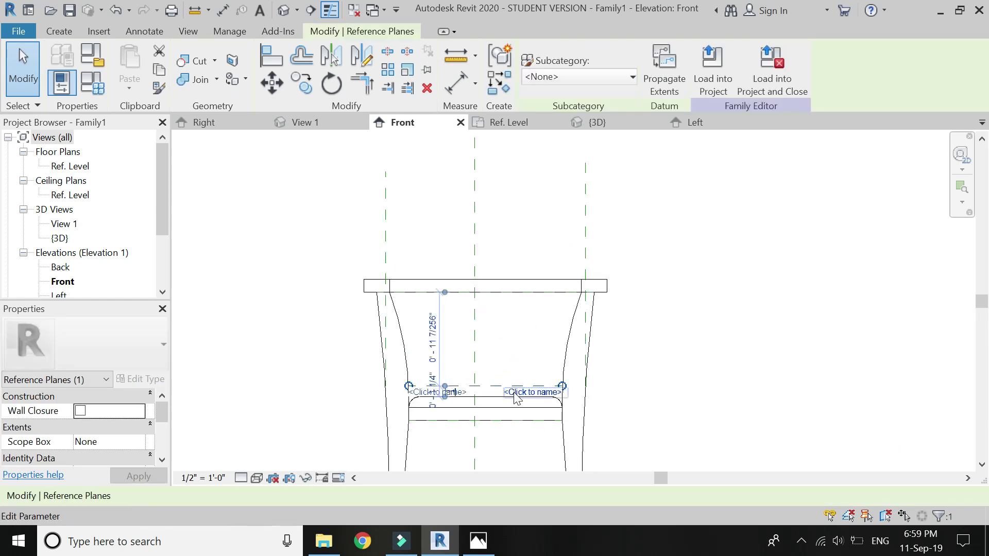
{"action": "left_click", "coordinate": [517, 392]}
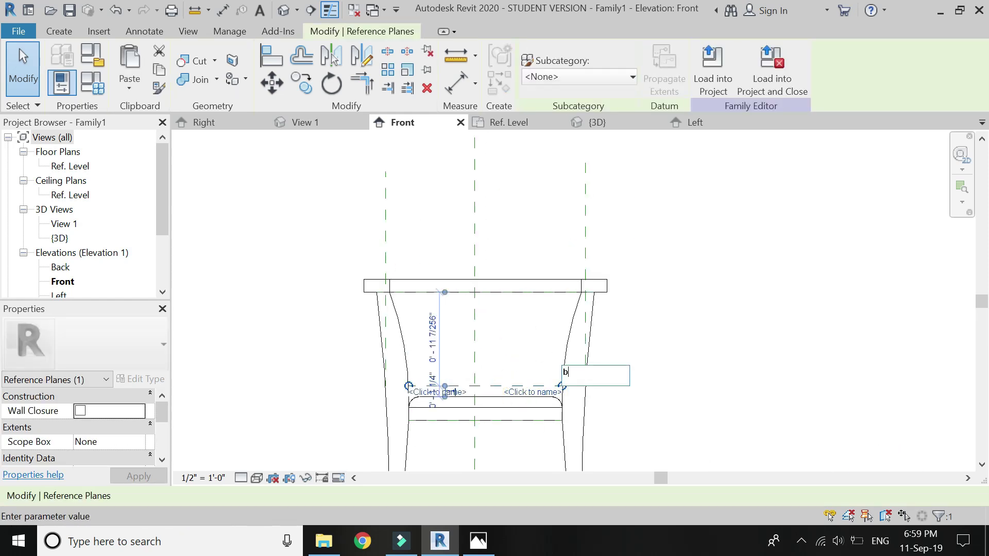
{"action": "left_click", "coordinate": [520, 349]}
{"action": "left_click", "coordinate": [503, 353]}
Start a new extrusion in the Ref. Level plan with Reference Plane : b as its work plane.
{"action": "left_click", "coordinate": [517, 128]}
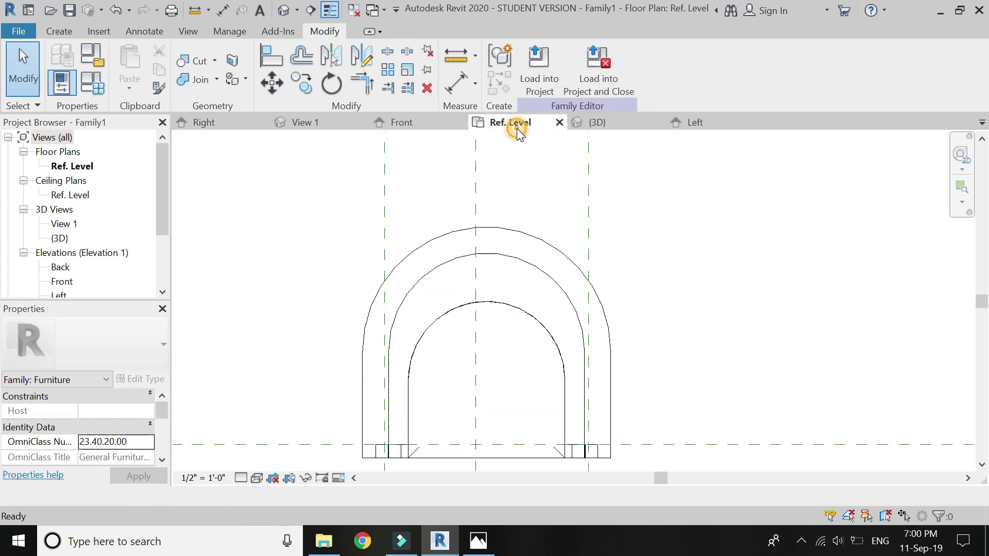
{"action": "middle_click_drag", "start_coordinate": [476, 361], "coordinate": [474, 335]}
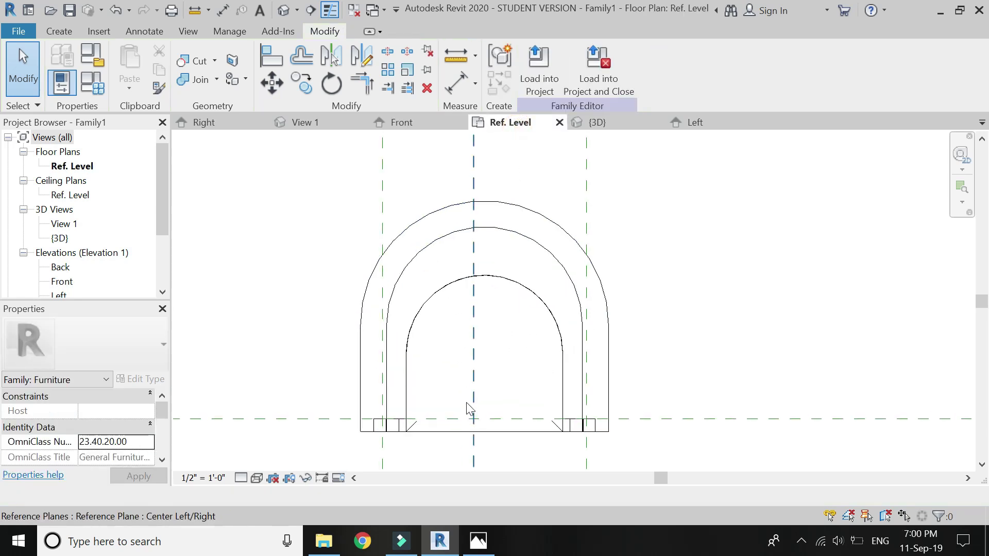
{"action": "left_click", "coordinate": [59, 32]}
{"action": "left_click", "coordinate": [139, 51]}
{"action": "left_click", "coordinate": [668, 73]}
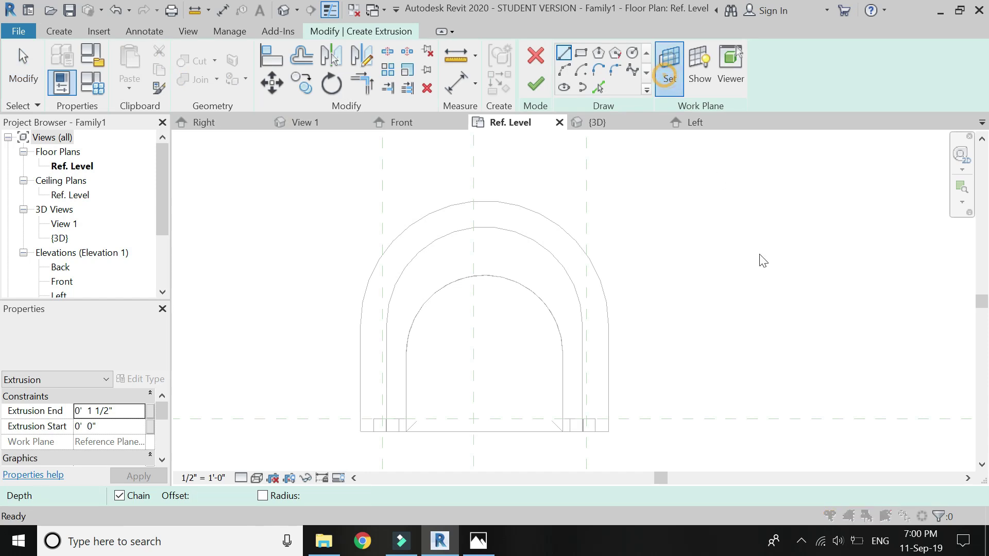
{"action": "left_click", "coordinate": [800, 349]}
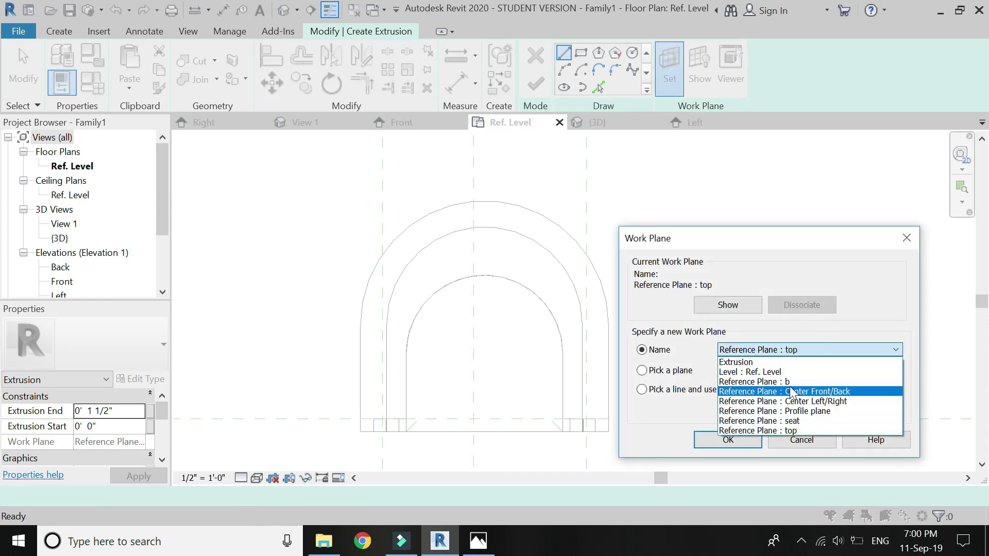
{"action": "left_click", "coordinate": [790, 383]}
{"action": "left_click", "coordinate": [759, 437]}
Sketch two side lines along the vertical reference planes, from the chair's front edge to the start of the rail's arc.
{"action": "left_click", "coordinate": [562, 431]}
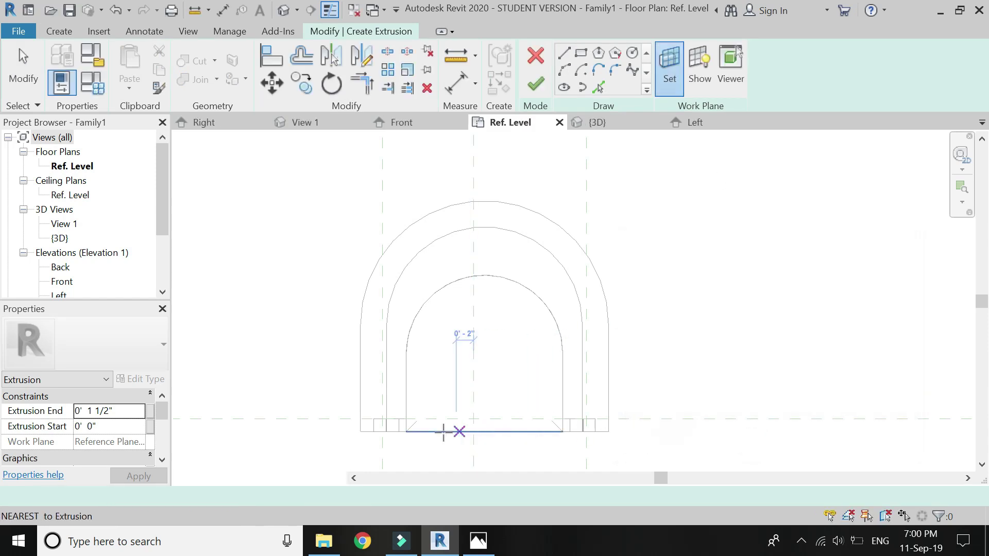
{"action": "left_click", "coordinate": [406, 432]}
{"action": "scroll", "coordinate": [393, 432], "scroll_direction": "up", "scroll_amount": 3}
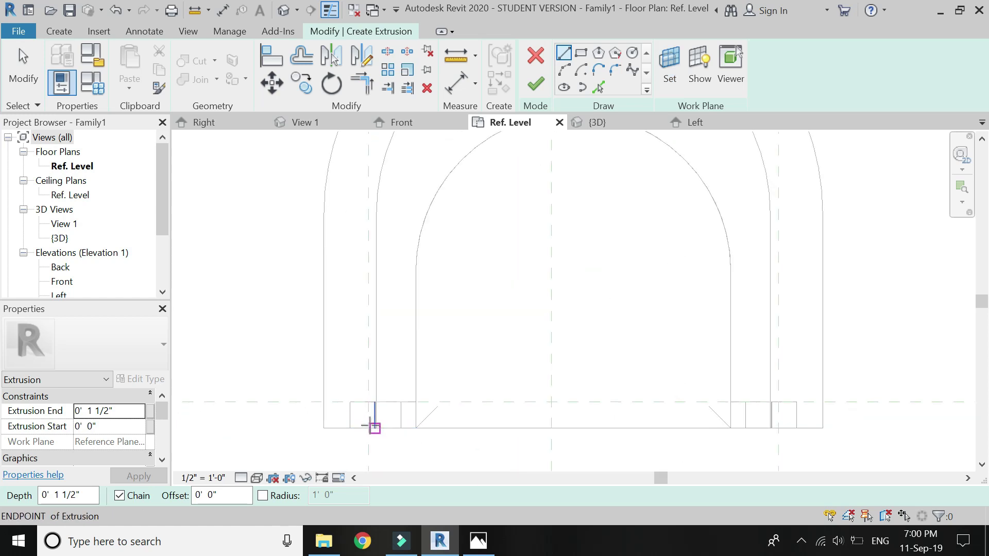
{"action": "left_click", "coordinate": [374, 428]}
{"action": "scroll", "coordinate": [368, 430], "scroll_direction": "up", "scroll_amount": 2}
{"action": "scroll", "coordinate": [354, 439], "scroll_direction": "down", "scroll_amount": 5}
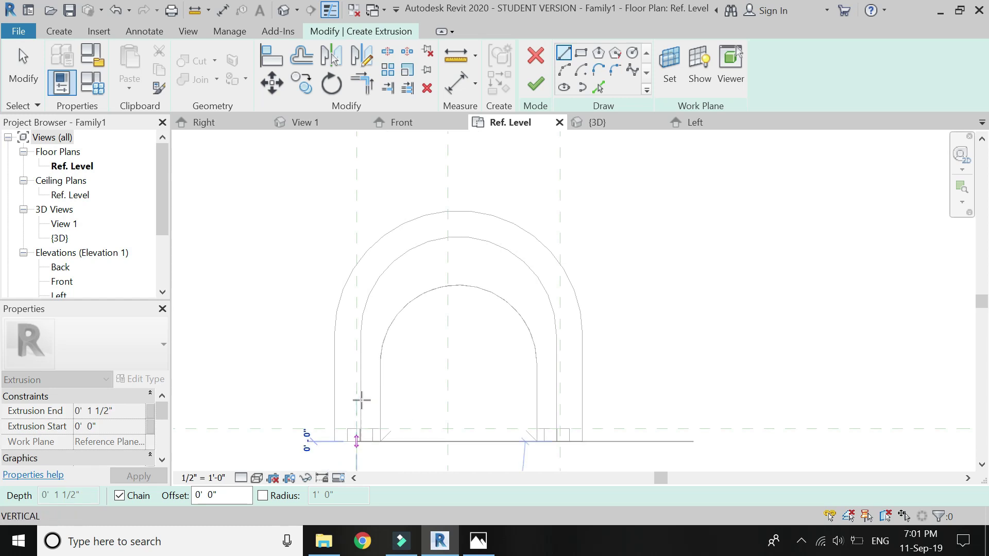
{"action": "left_click", "coordinate": [354, 335]}
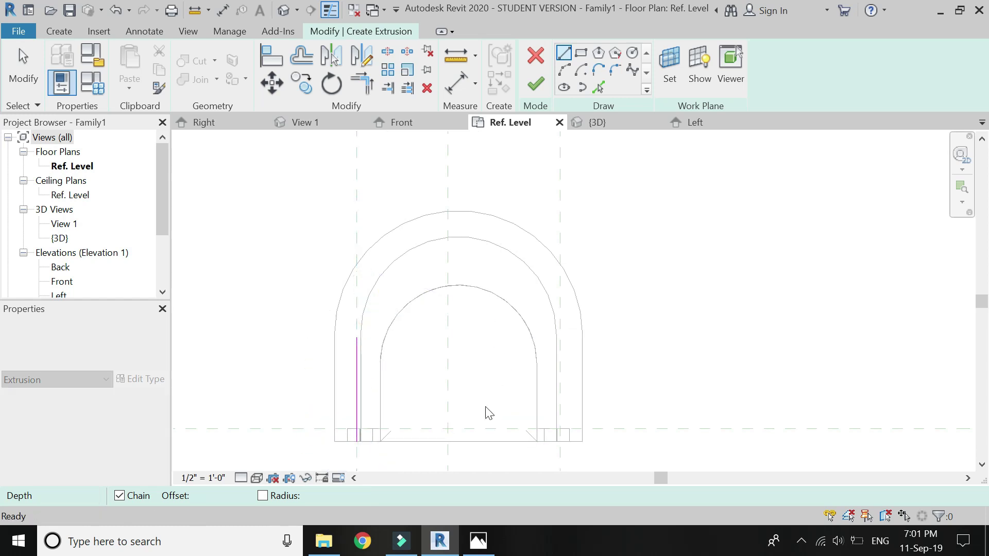
{"action": "scroll", "coordinate": [475, 408], "scroll_direction": "up", "scroll_amount": 4}
{"action": "left_click", "coordinate": [543, 429]}
{"action": "scroll", "coordinate": [567, 396], "scroll_direction": "down", "scroll_amount": 3}
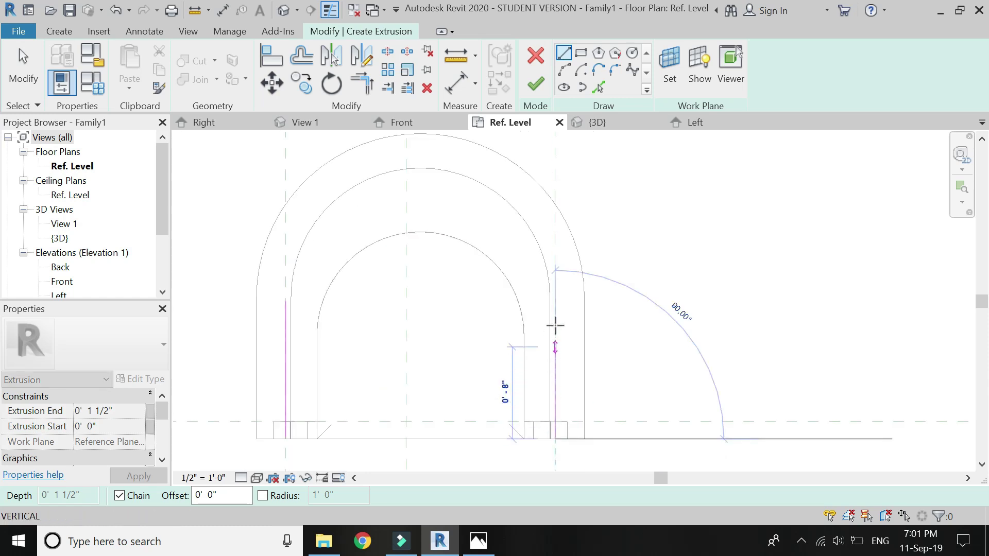
{"action": "left_click", "coordinate": [554, 301]}
{"action": "key", "text": "Escape"}
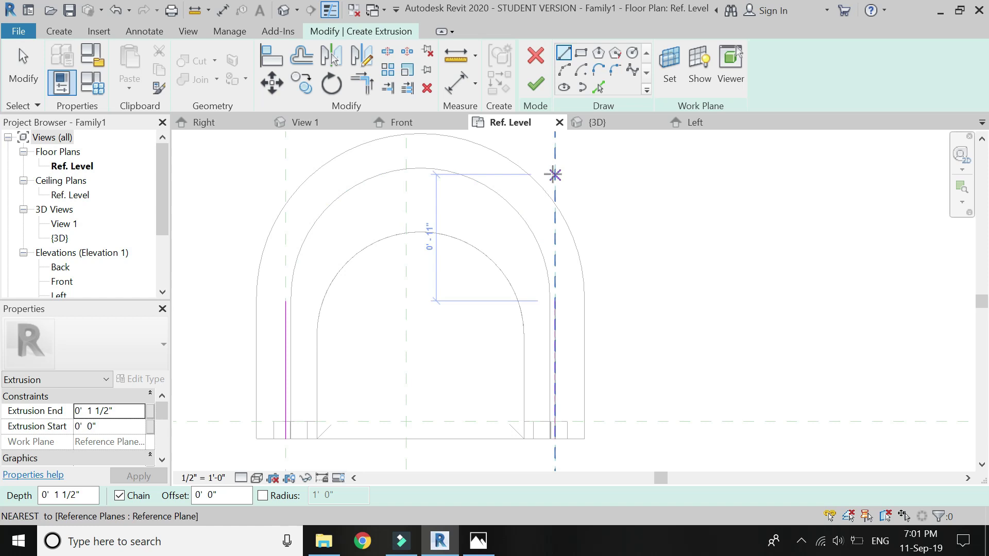
Join the back ends of both side lines with a tangent semicircular arc of about 11 23/32" radius.
{"action": "left_click", "coordinate": [564, 69]}
{"action": "left_click", "coordinate": [286, 300]}
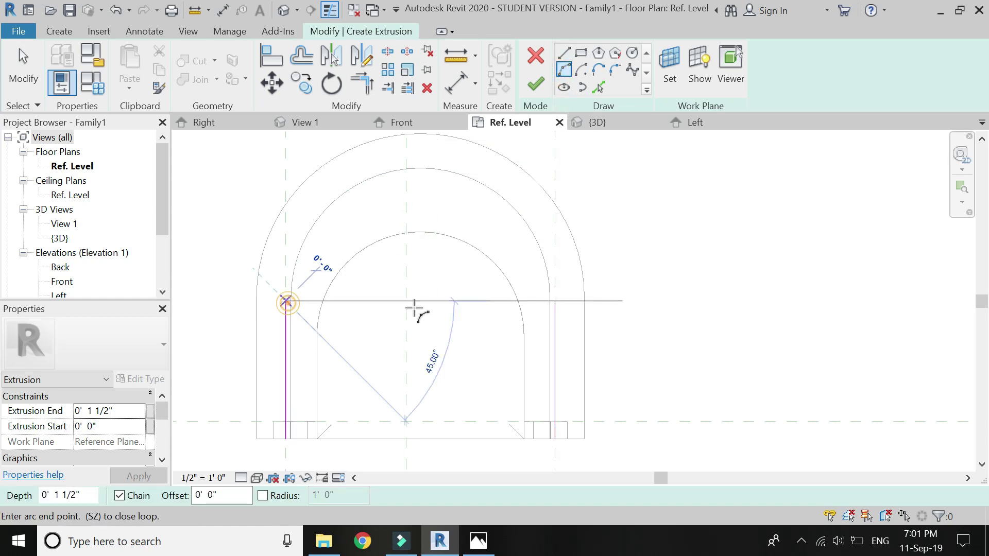
{"action": "left_click", "coordinate": [549, 301]}
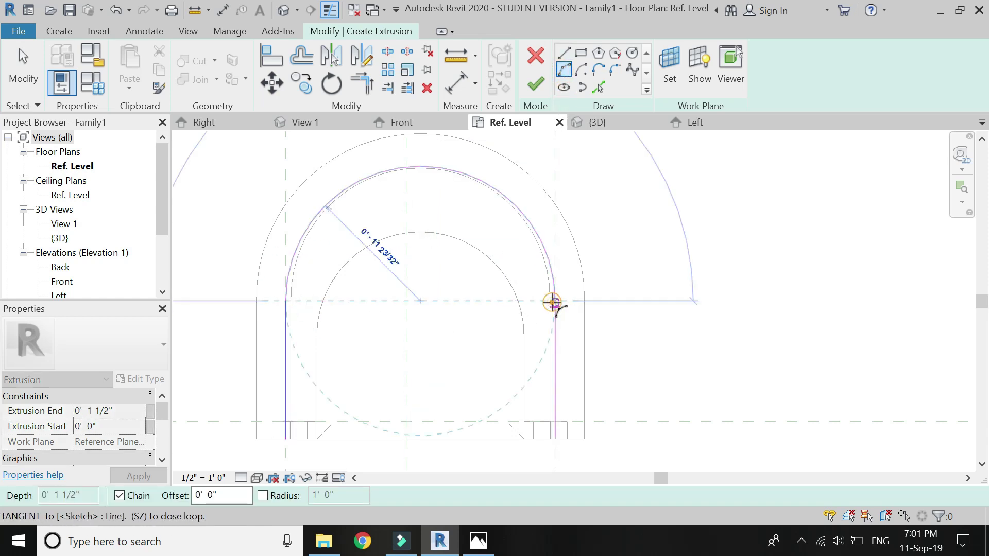
{"action": "left_click", "coordinate": [419, 167]}
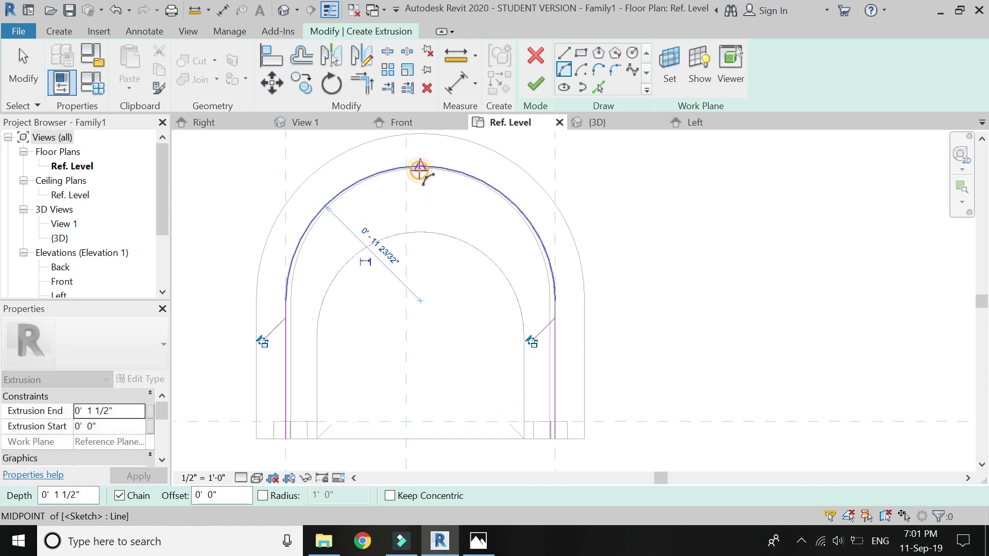
{"action": "key", "text": "Escape"}
{"action": "key", "text": "Escape"}
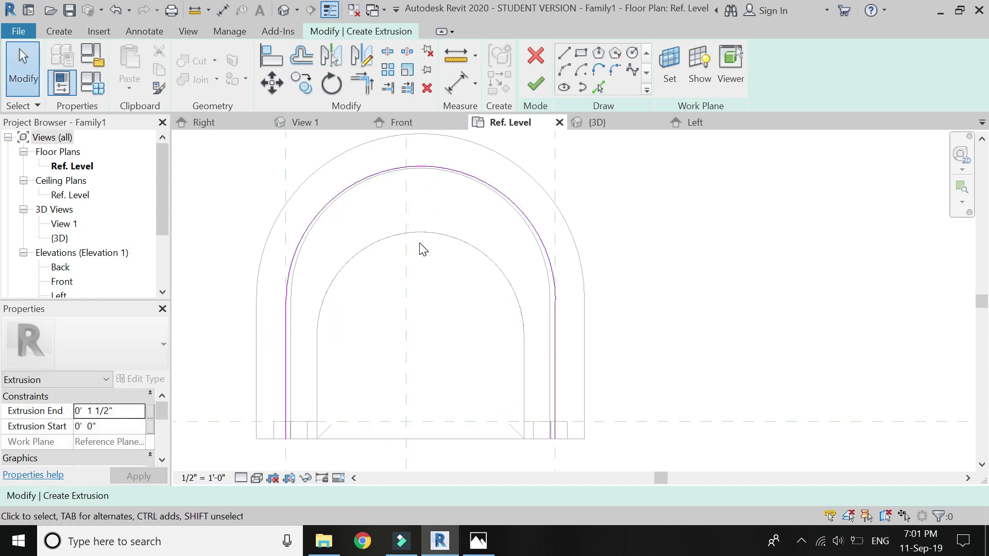
Offset the arc and both side lines 1 1/2" inward with copies.
{"action": "left_click", "coordinate": [303, 60]}
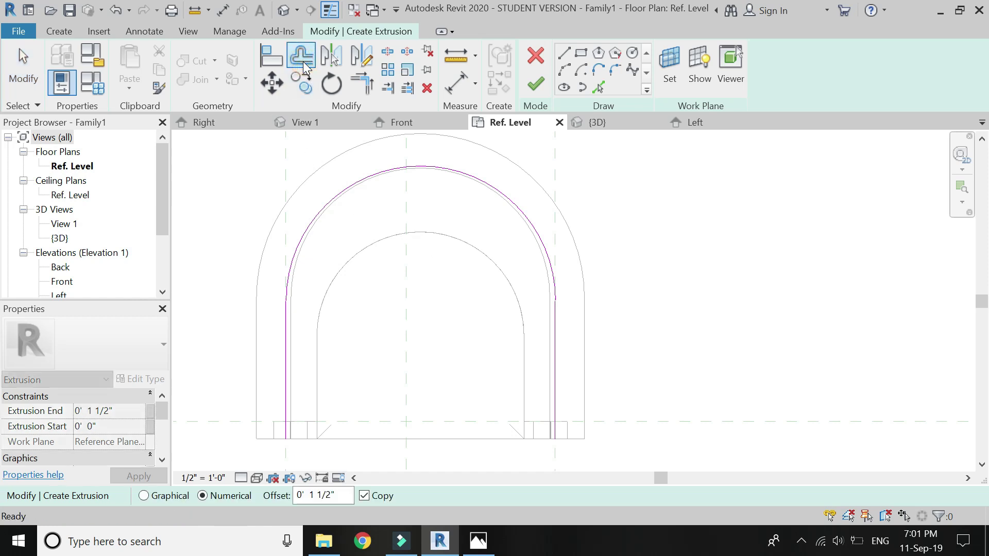
{"action": "left_click", "coordinate": [354, 186]}
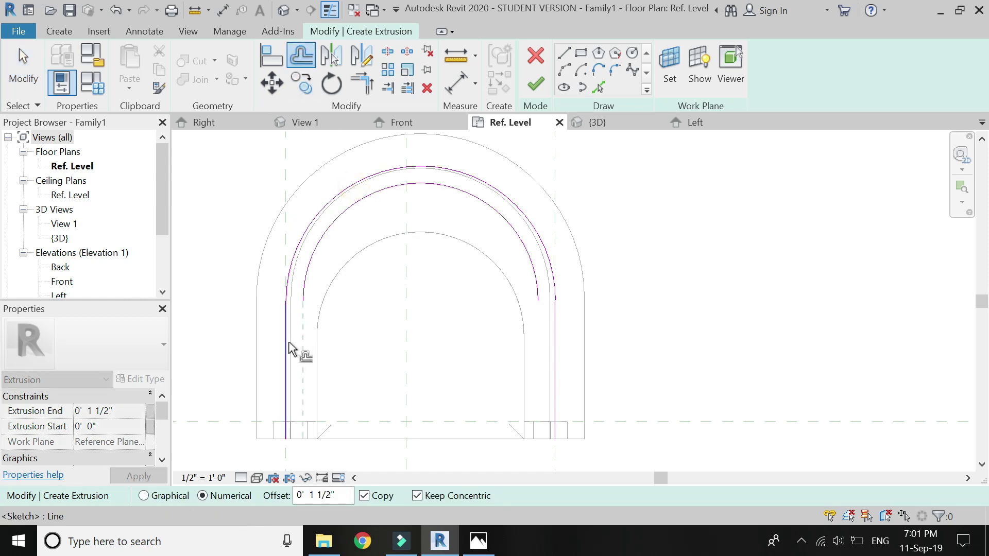
{"action": "left_click", "coordinate": [553, 345]}
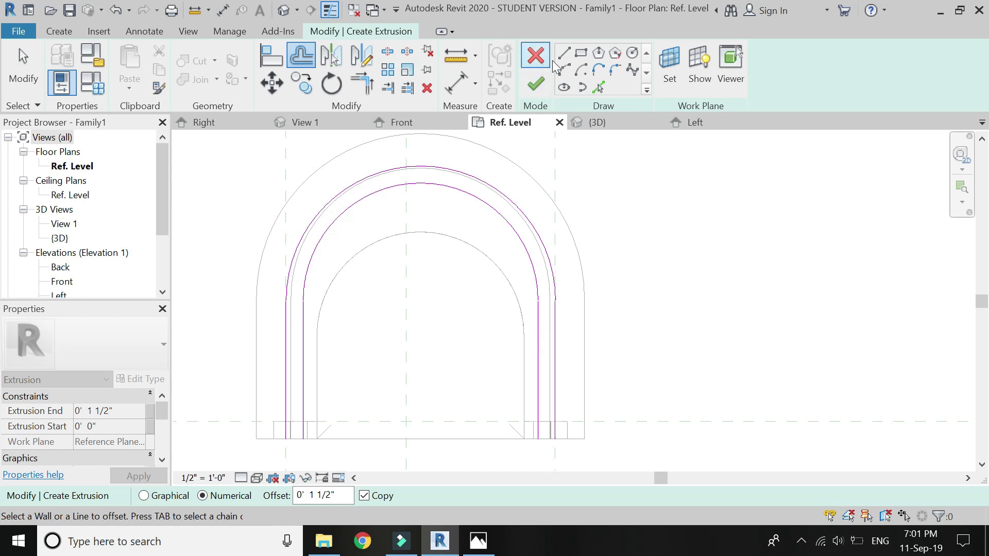
Close both front ends of the curved profile with short lines between the outer and inner side lines.
{"action": "left_click", "coordinate": [564, 52]}
{"action": "scroll", "coordinate": [548, 451], "scroll_direction": "up", "scroll_amount": 5}
{"action": "scroll", "coordinate": [537, 435], "scroll_direction": "up", "scroll_amount": 2}
{"action": "left_click", "coordinate": [504, 394]}
{"action": "left_click", "coordinate": [608, 373]}
{"action": "scroll", "coordinate": [753, 404], "scroll_direction": "down", "scroll_amount": 4}
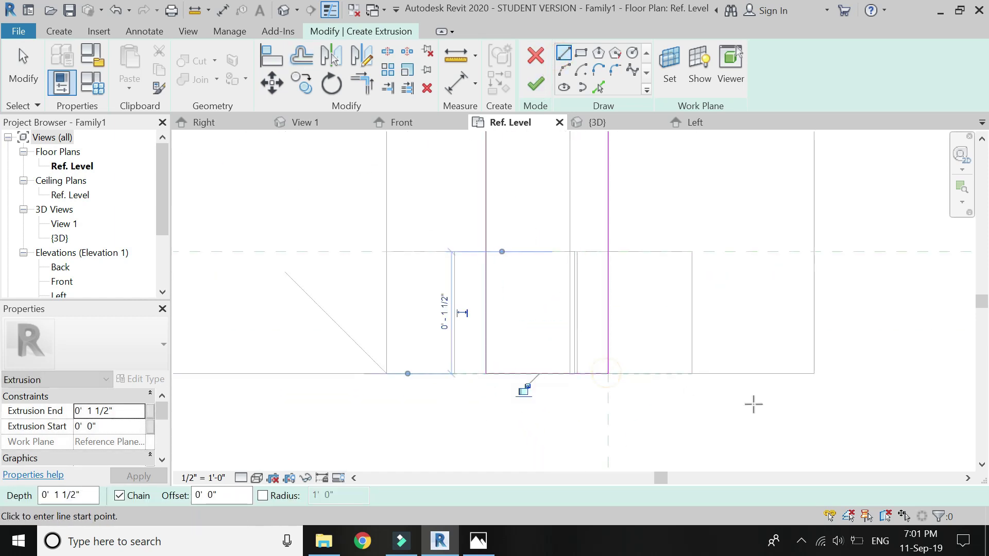
{"action": "scroll", "coordinate": [324, 410], "scroll_direction": "up", "scroll_amount": 3}
{"action": "left_click", "coordinate": [290, 374]}
{"action": "left_click", "coordinate": [383, 375]}
{"action": "key", "text": "Escape"}
{"action": "key", "text": "Escape"}
Move both short front end lines back onto the Center Front/Back reference plane.
{"action": "left_click", "coordinate": [344, 376]}
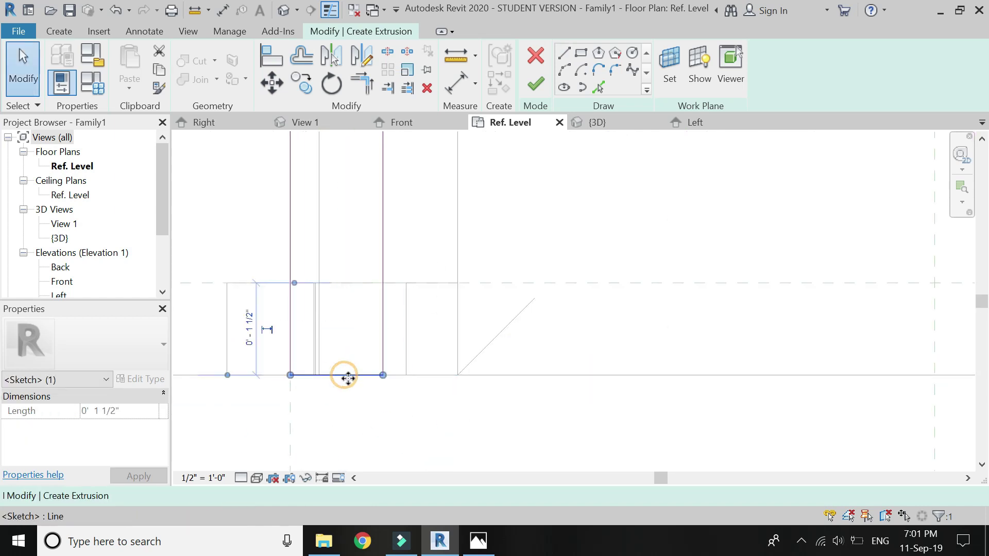
{"action": "left_click_drag", "start_coordinate": [351, 332], "coordinate": [354, 282]}
{"action": "scroll", "coordinate": [293, 408], "scroll_direction": "down", "scroll_amount": 4}
{"action": "scroll", "coordinate": [519, 406], "scroll_direction": "up", "scroll_amount": 1}
{"action": "scroll", "coordinate": [646, 401], "scroll_direction": "up", "scroll_amount": 3}
{"action": "left_click_drag", "start_coordinate": [612, 395], "coordinate": [601, 315]}
{"action": "key", "text": "Escape"}
{"action": "scroll", "coordinate": [587, 386], "scroll_direction": "down", "scroll_amount": 4}
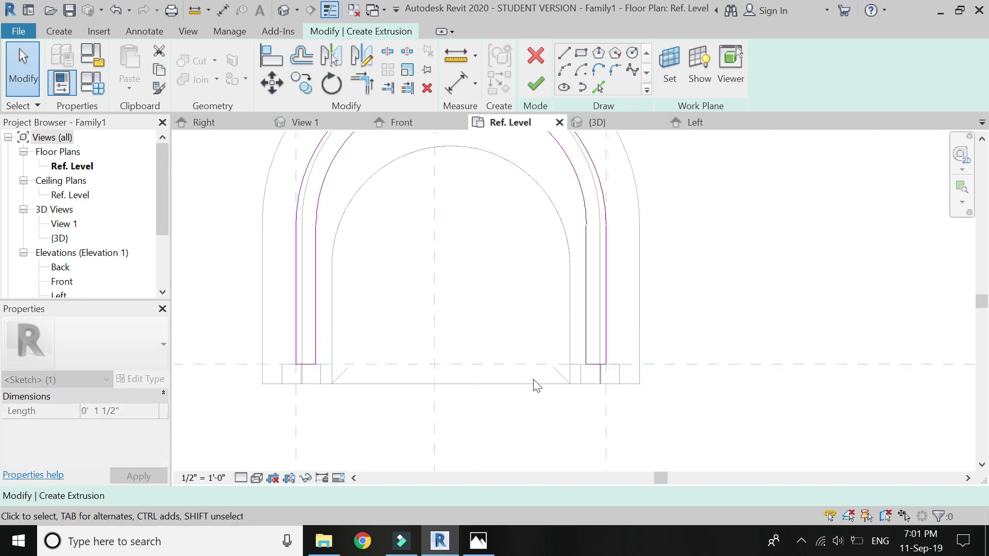
{"action": "key", "text": "Escape"}
{"action": "scroll", "coordinate": [536, 385], "scroll_direction": "down", "scroll_amount": 2}
{"action": "scroll", "coordinate": [422, 263], "scroll_direction": "up", "scroll_amount": 1}
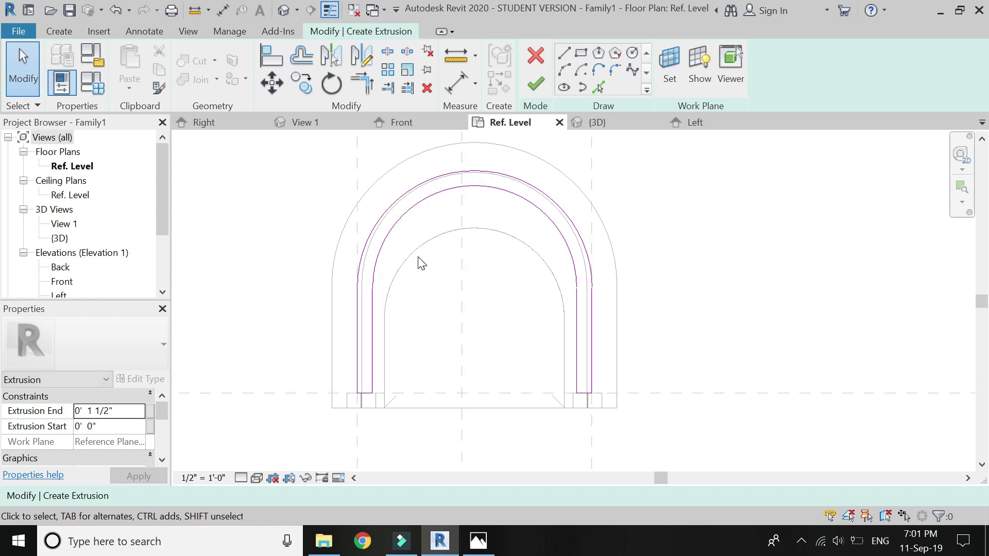
Finish the curved profile above the seat as a 1 1/2" deep extrusion and check it in the 3D view.
{"action": "left_click", "coordinate": [283, 13]}
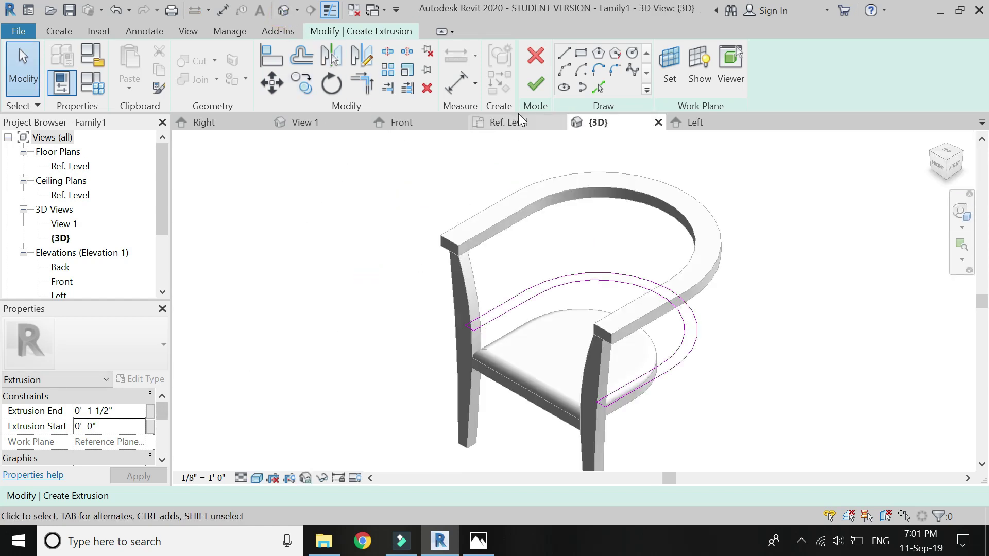
{"action": "left_click", "coordinate": [533, 86]}
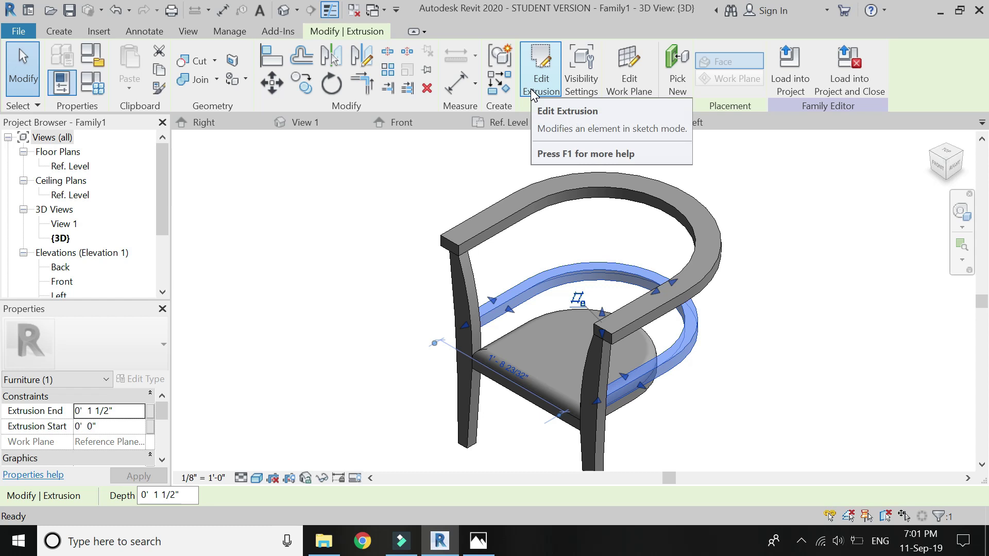
{"action": "key", "text": "Escape"}
Sketch a vertical swept blend path in the Front view, about 9 1/2" long, from the lower rail's top edge midpoint to the upper rail's underside.
{"action": "left_click", "coordinate": [401, 126]}
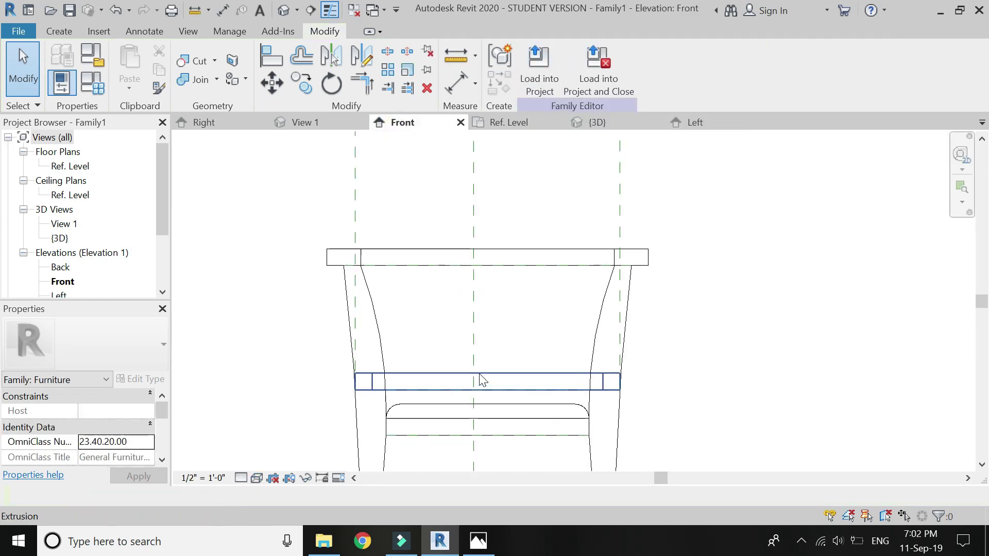
{"action": "left_click", "coordinate": [59, 32]}
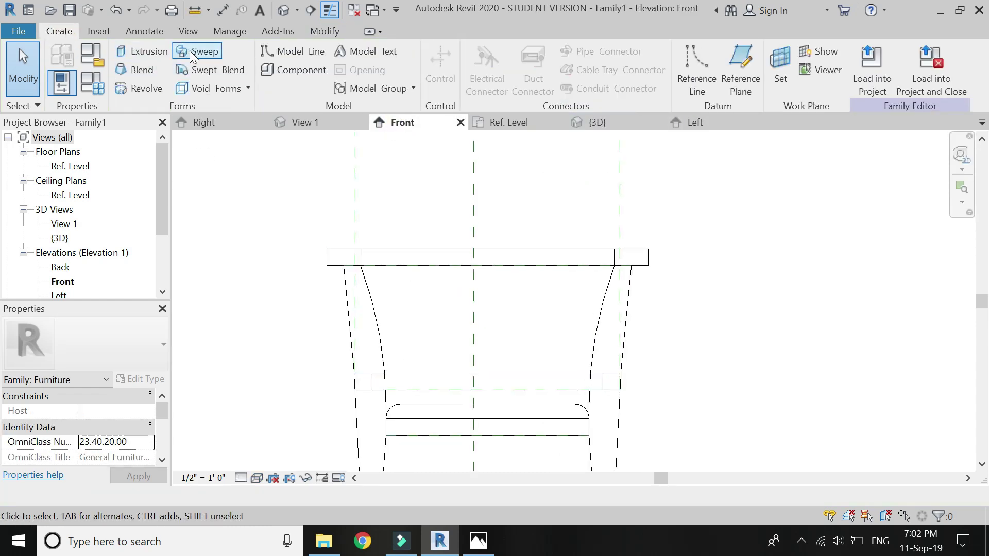
{"action": "left_click", "coordinate": [213, 72]}
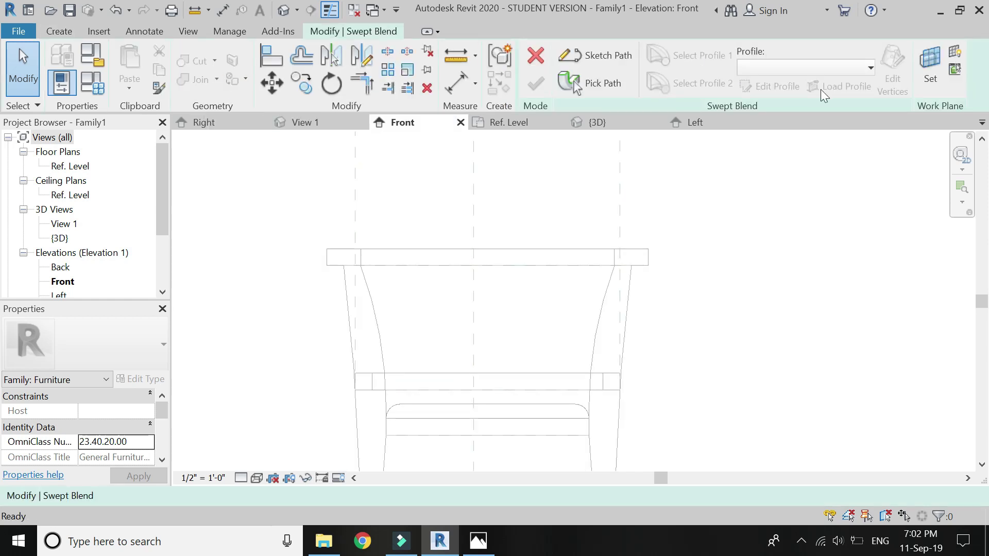
{"action": "left_click", "coordinate": [600, 55]}
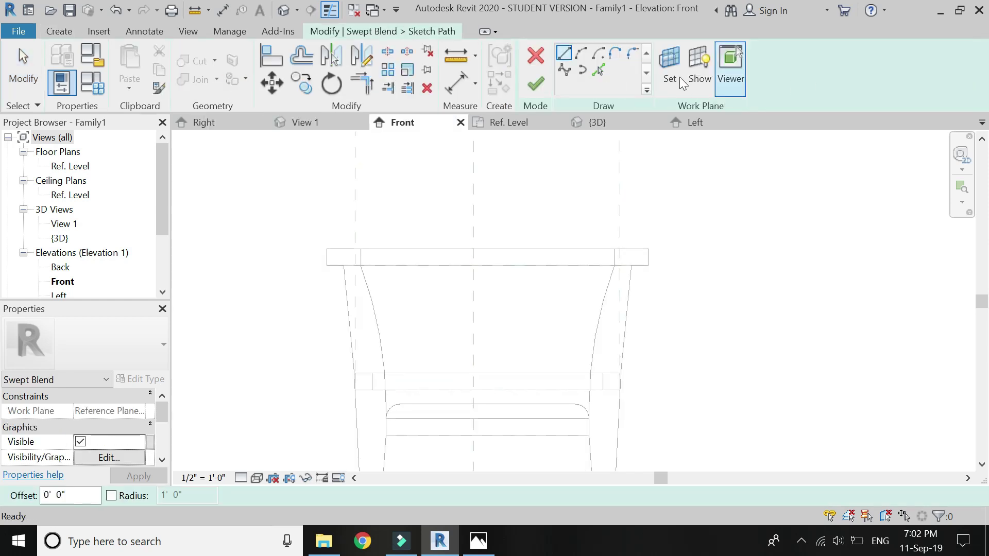
{"action": "left_click", "coordinate": [679, 78]}
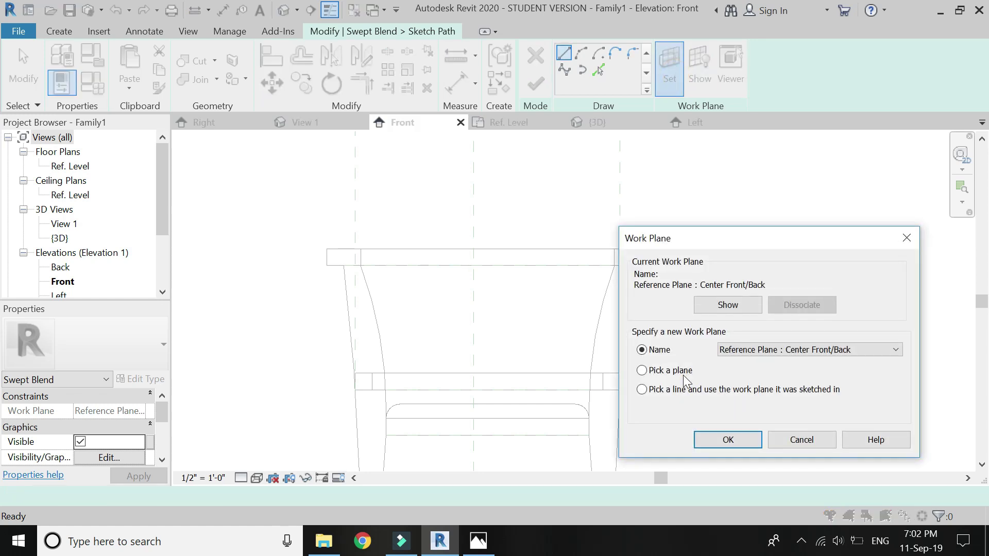
{"action": "left_click", "coordinate": [728, 440]}
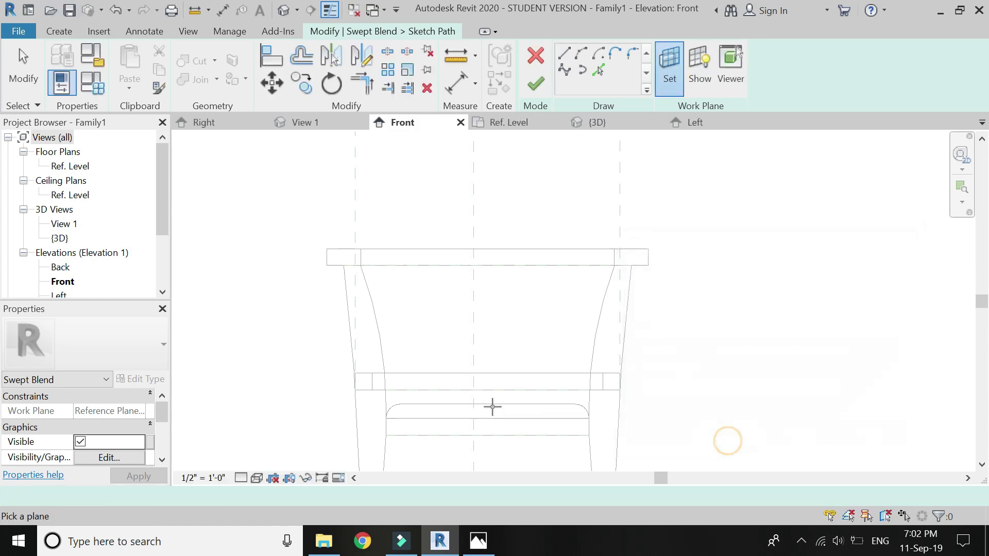
{"action": "left_click", "coordinate": [506, 432]}
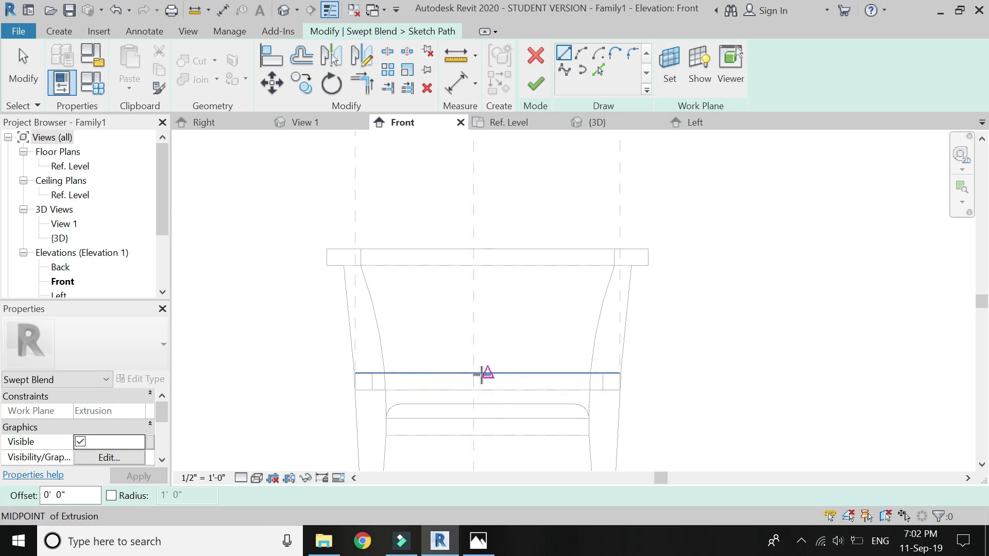
{"action": "left_click", "coordinate": [488, 265]}
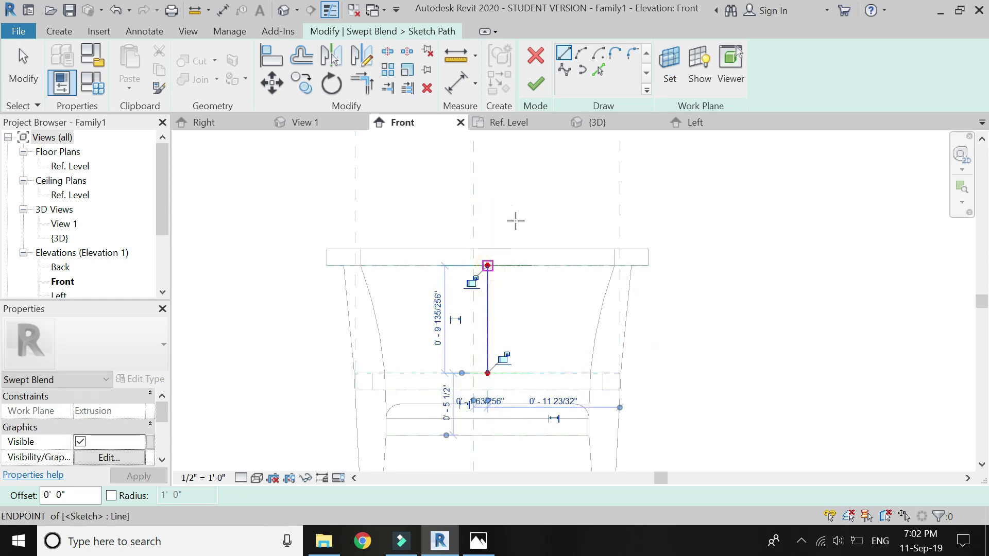
{"action": "left_click", "coordinate": [535, 84]}
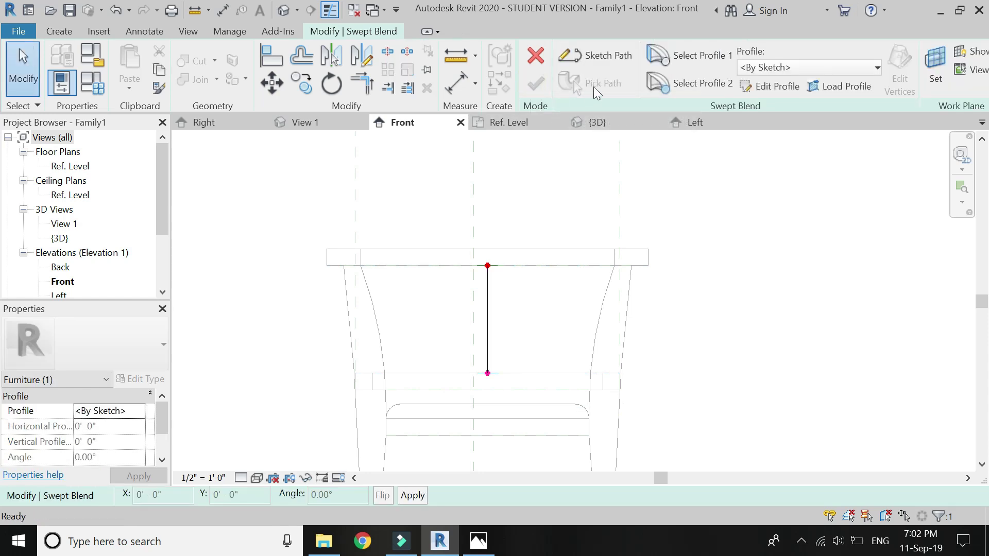
Edit the first profile in the Ref. Level floor plan, tracing the lower rail's inner arc and both inner side edges.
{"action": "left_click", "coordinate": [672, 60]}
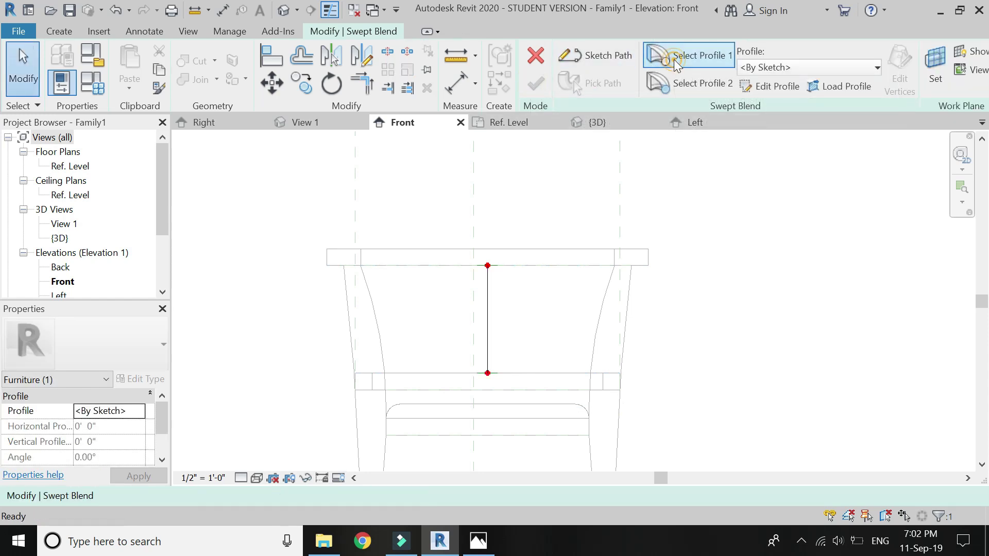
{"action": "left_click", "coordinate": [754, 85]}
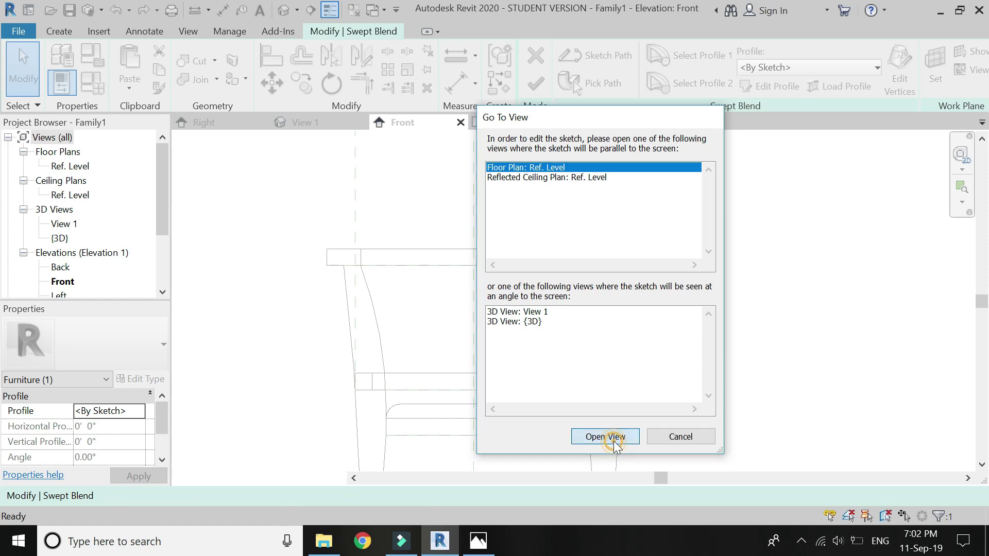
{"action": "left_click", "coordinate": [617, 439]}
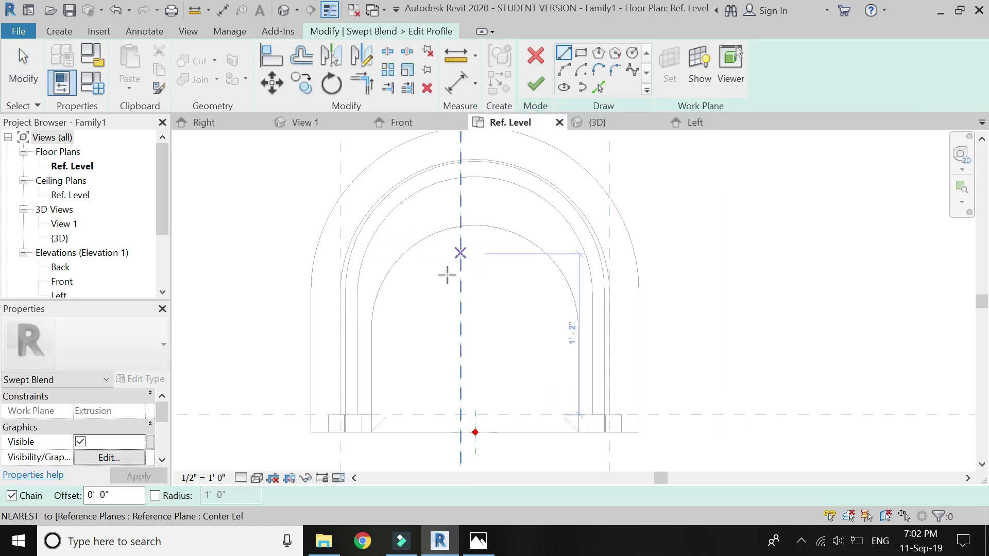
{"action": "scroll", "coordinate": [400, 373], "scroll_direction": "up", "scroll_amount": 1}
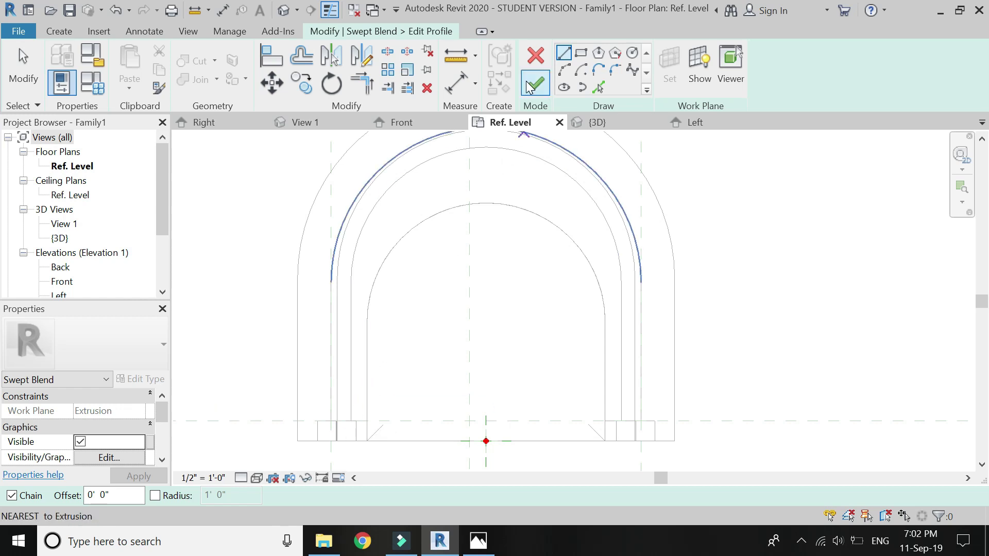
{"action": "left_click", "coordinate": [597, 85]}
{"action": "left_click", "coordinate": [378, 205]}
{"action": "left_click", "coordinate": [621, 314]}
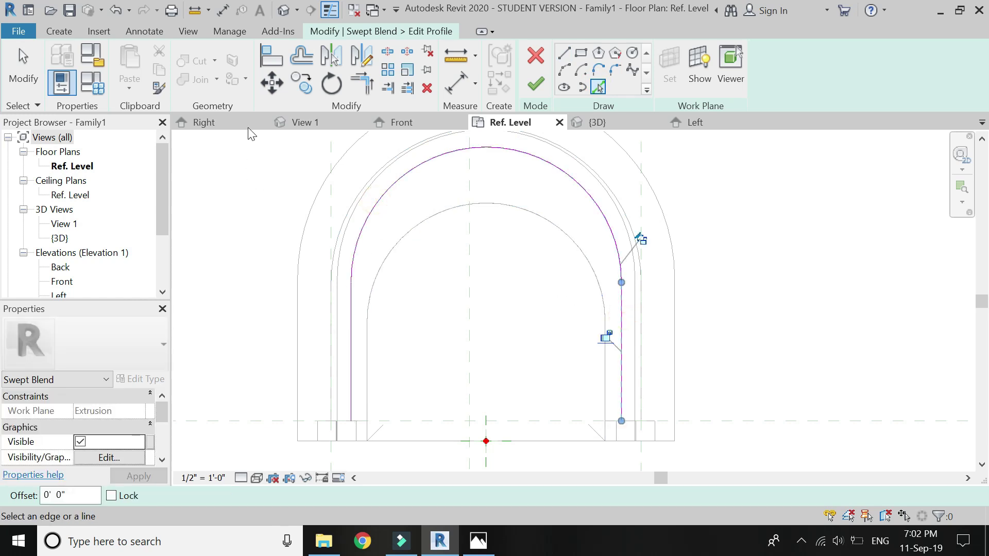
Offset the first profile's arc and both side lines 1/8" outward with copies.
{"action": "left_click", "coordinate": [291, 58]}
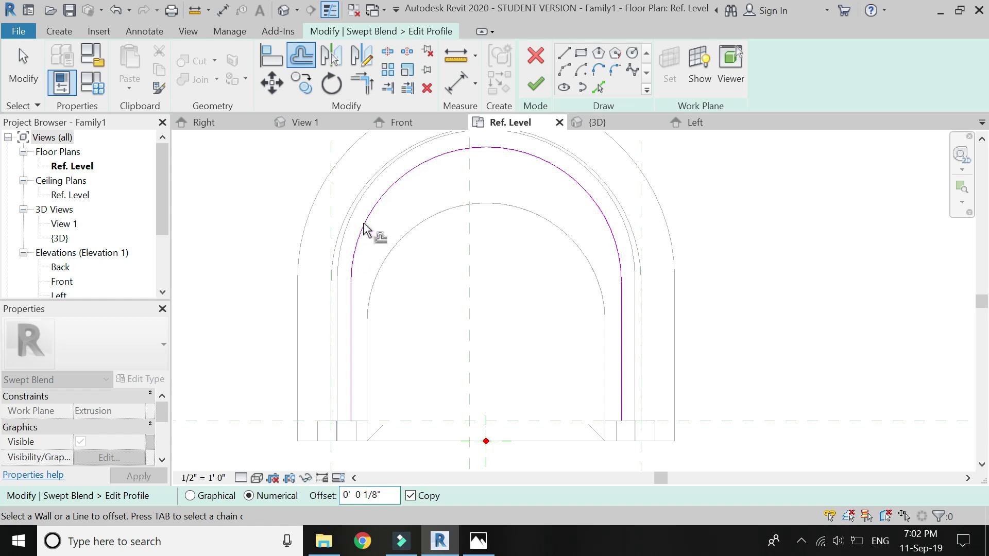
{"action": "left_click", "coordinate": [359, 252]}
{"action": "left_click", "coordinate": [349, 323]}
{"action": "left_click", "coordinate": [618, 335]}
Close both front ends of the first profile with short lines between the parallel side lines and finish the profile.
{"action": "left_click", "coordinate": [563, 58]}
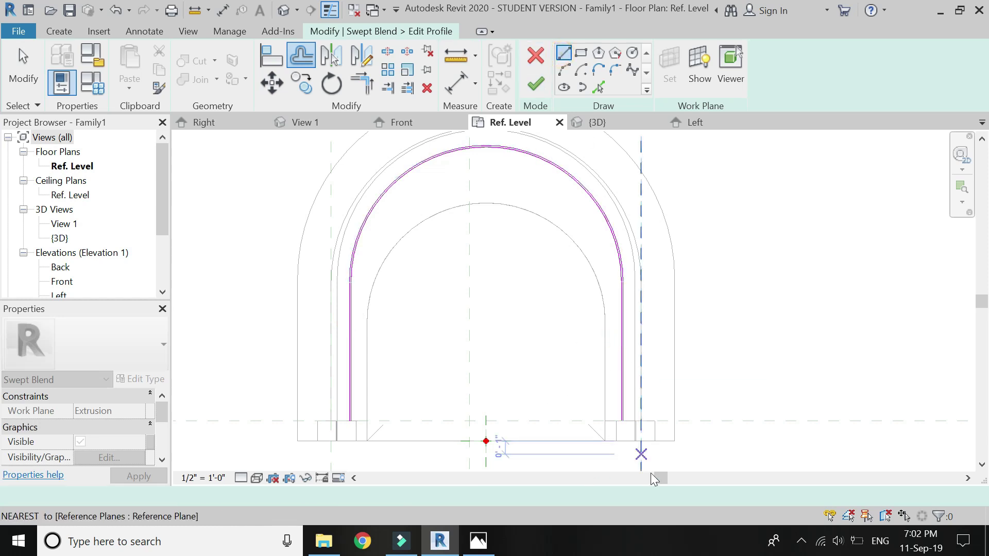
{"action": "scroll", "coordinate": [628, 427], "scroll_direction": "up", "scroll_amount": 5}
{"action": "left_click", "coordinate": [560, 370]}
{"action": "left_click", "coordinate": [581, 370]}
{"action": "scroll", "coordinate": [784, 419], "scroll_direction": "down", "scroll_amount": 5}
{"action": "scroll", "coordinate": [433, 425], "scroll_direction": "up", "scroll_amount": 4}
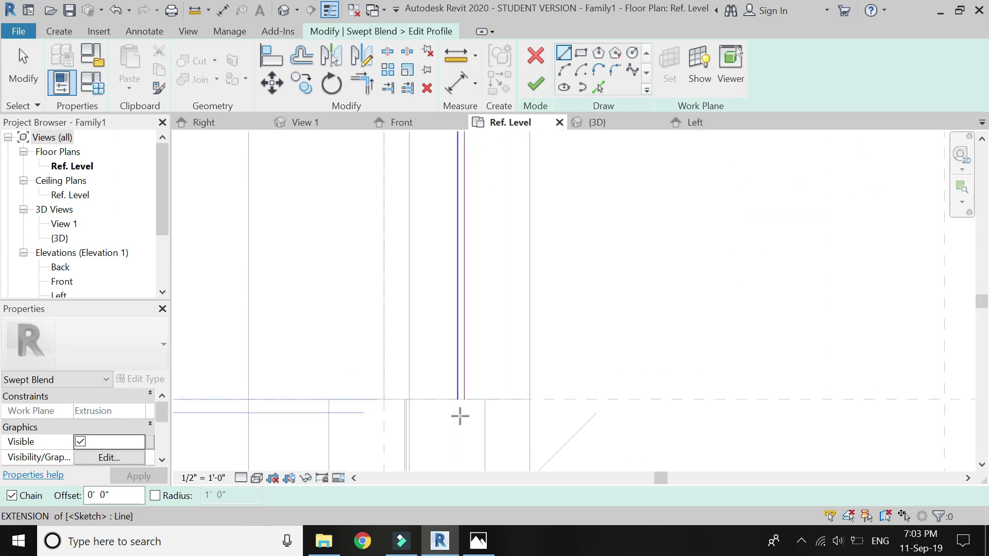
{"action": "left_click", "coordinate": [465, 390]}
{"action": "left_click", "coordinate": [457, 390]}
{"action": "scroll", "coordinate": [428, 412], "scroll_direction": "down", "scroll_amount": 5}
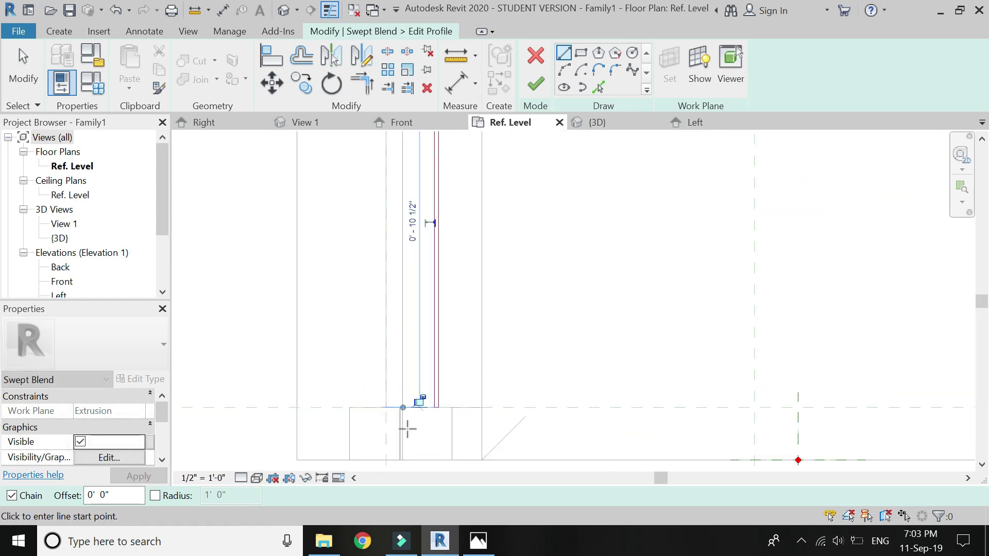
{"action": "left_click", "coordinate": [535, 87]}
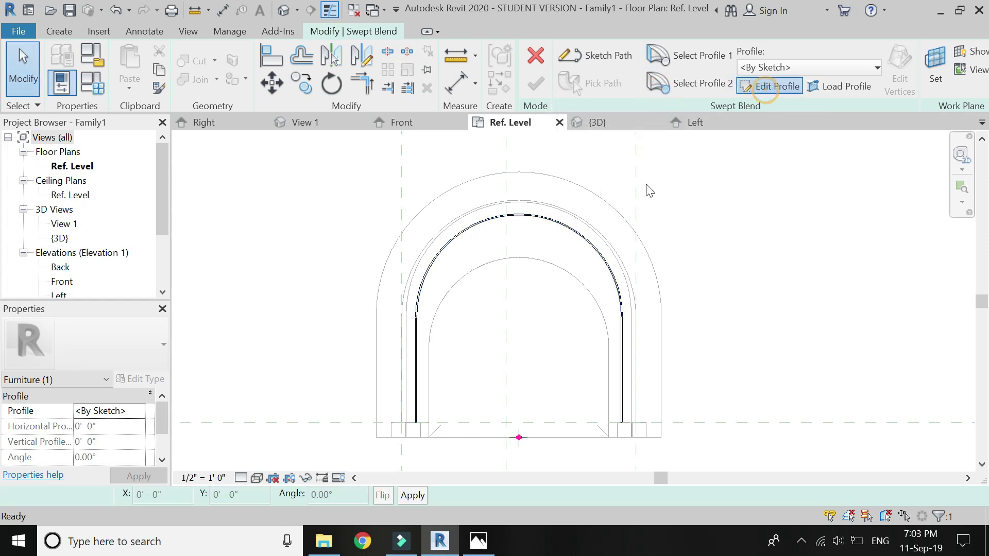
Edit the second profile, tracing the upper rail's inner arc and both inner side edges.
{"action": "scroll", "coordinate": [415, 438], "scroll_direction": "up", "scroll_amount": 3}
{"action": "scroll", "coordinate": [432, 375], "scroll_direction": "down", "scroll_amount": 2}
{"action": "scroll", "coordinate": [430, 390], "scroll_direction": "up", "scroll_amount": 3}
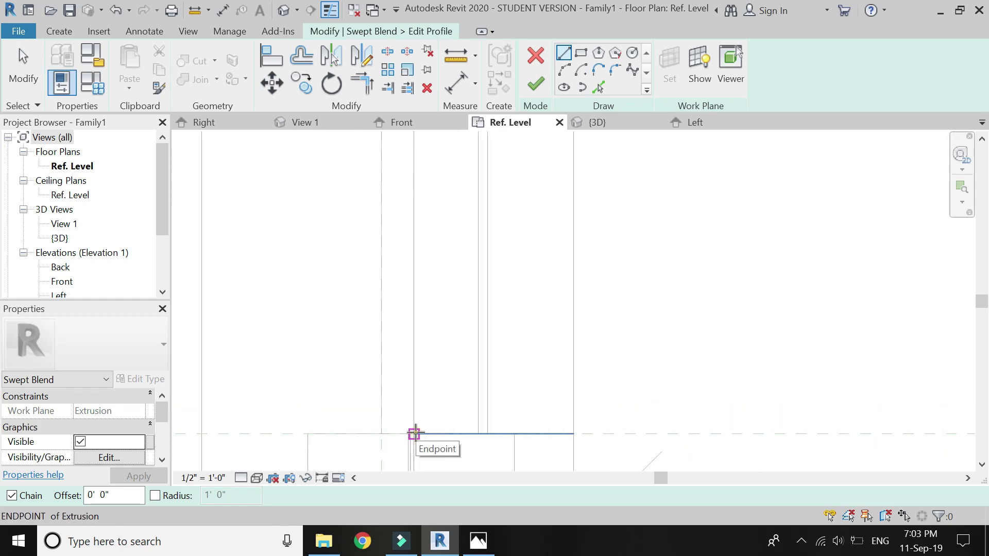
{"action": "scroll", "coordinate": [386, 435], "scroll_direction": "down", "scroll_amount": 3}
{"action": "key", "text": "Escape"}
{"action": "key", "text": "Escape"}
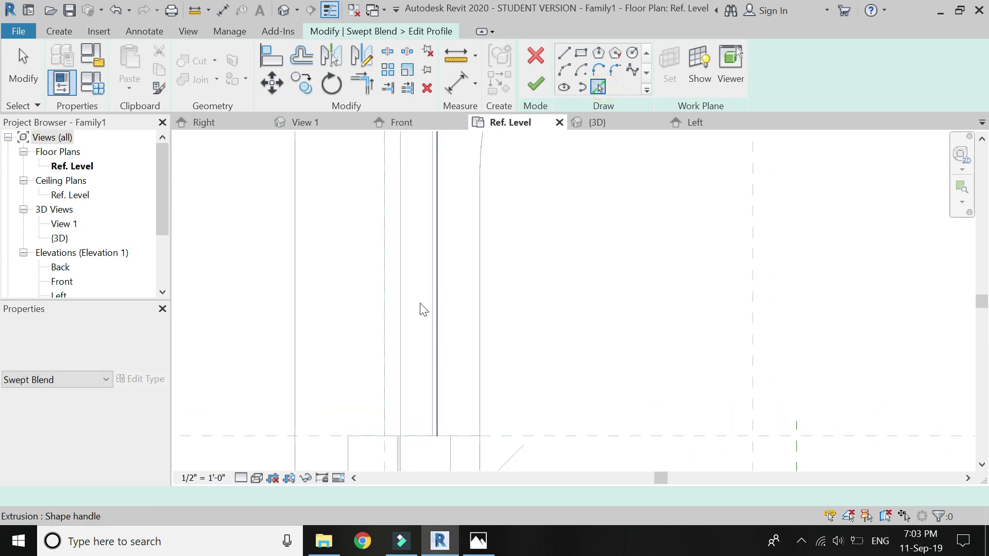
{"action": "scroll", "coordinate": [399, 329], "scroll_direction": "down", "scroll_amount": 3}
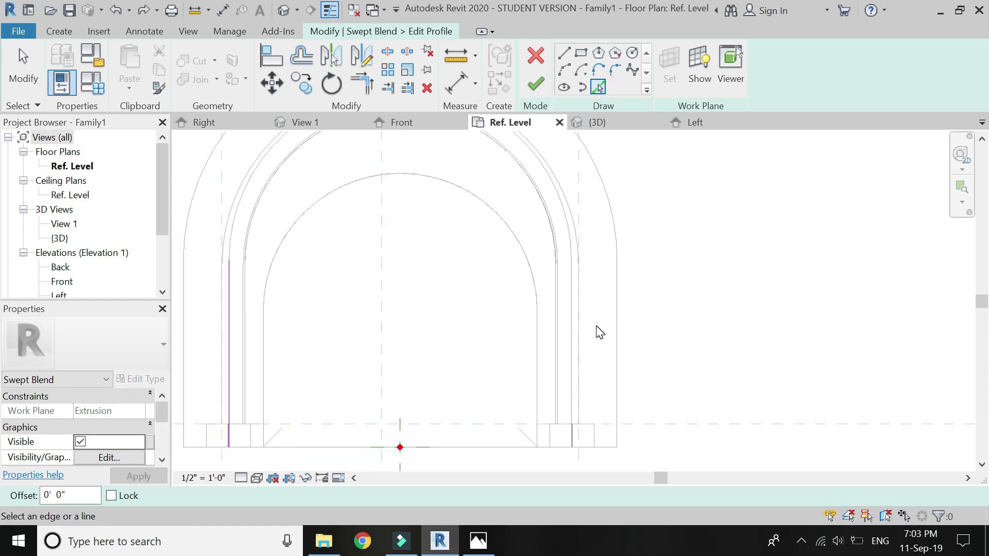
{"action": "scroll", "coordinate": [595, 345], "scroll_direction": "up", "scroll_amount": 2}
{"action": "scroll", "coordinate": [596, 348], "scroll_direction": "down", "scroll_amount": 3}
{"action": "scroll", "coordinate": [577, 260], "scroll_direction": "up", "scroll_amount": 3}
{"action": "left_click", "coordinate": [585, 267]}
{"action": "scroll", "coordinate": [584, 278], "scroll_direction": "down", "scroll_amount": 4}
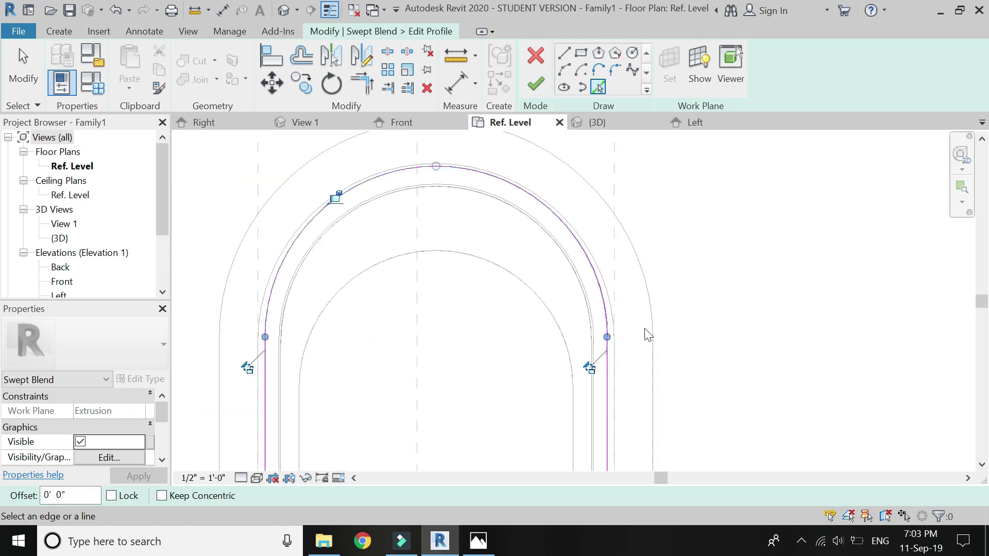
Offset the second profile's arc and both side lines 1/8" outward with copies.
{"action": "left_click", "coordinate": [314, 57]}
{"action": "scroll", "coordinate": [471, 230], "scroll_direction": "up", "scroll_amount": 3}
{"action": "scroll", "coordinate": [458, 232], "scroll_direction": "down", "scroll_amount": 2}
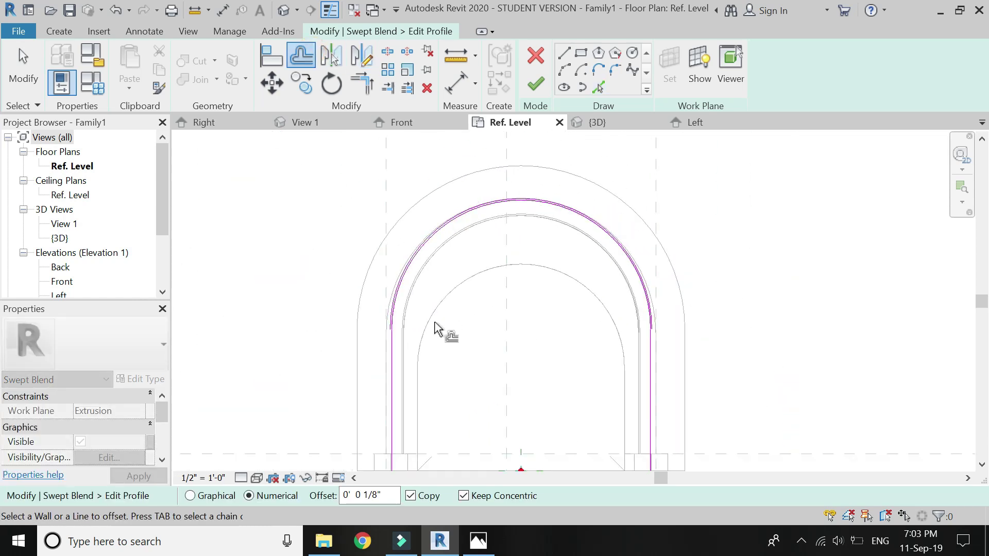
{"action": "scroll", "coordinate": [387, 351], "scroll_direction": "up", "scroll_amount": 2}
{"action": "left_click", "coordinate": [392, 345]}
{"action": "scroll", "coordinate": [412, 301], "scroll_direction": "down", "scroll_amount": 2}
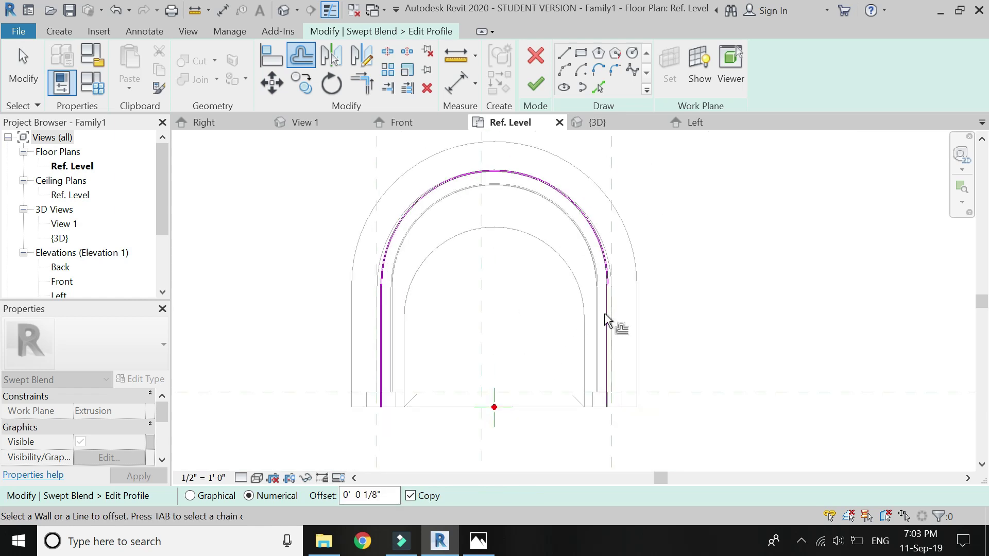
{"action": "scroll", "coordinate": [605, 320], "scroll_direction": "up", "scroll_amount": 2}
Close both front ends of the second profile with short lines between the paired side lines.
{"action": "left_click", "coordinate": [564, 53]}
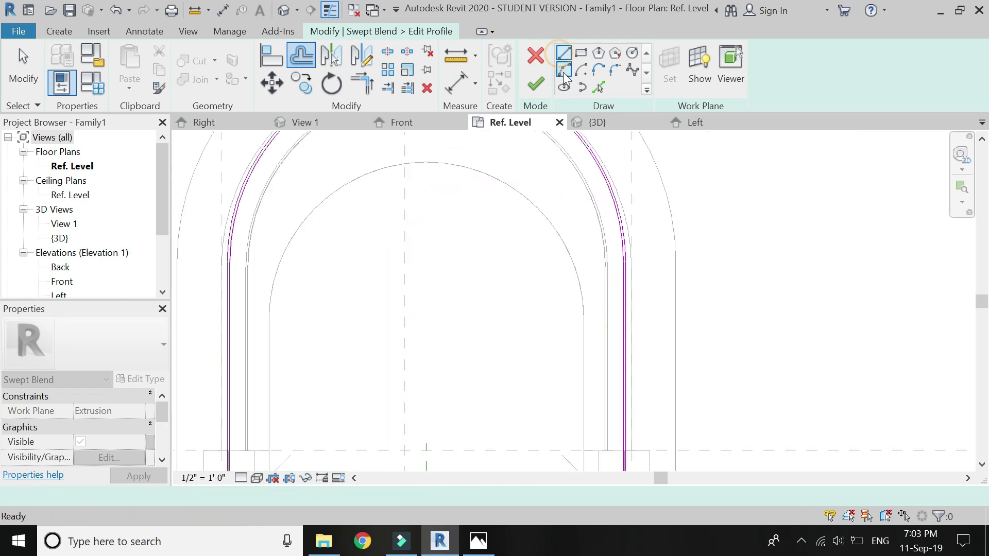
{"action": "scroll", "coordinate": [660, 309], "scroll_direction": "down", "scroll_amount": 2}
{"action": "scroll", "coordinate": [624, 358], "scroll_direction": "up", "scroll_amount": 5}
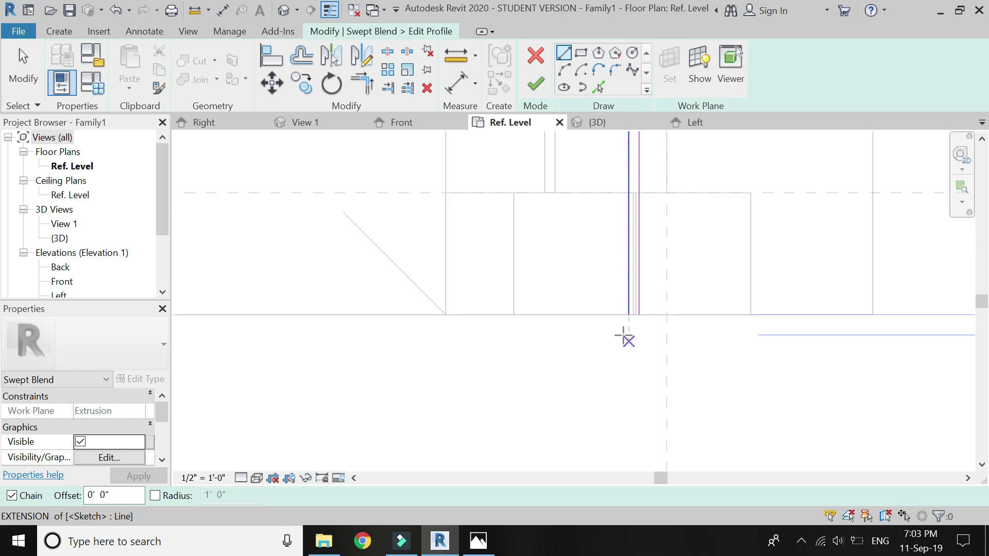
{"action": "scroll", "coordinate": [728, 375], "scroll_direction": "down", "scroll_amount": 3}
{"action": "scroll", "coordinate": [536, 329], "scroll_direction": "down", "scroll_amount": 3}
{"action": "scroll", "coordinate": [510, 309], "scroll_direction": "up", "scroll_amount": 4}
{"action": "scroll", "coordinate": [536, 355], "scroll_direction": "up", "scroll_amount": 3}
{"action": "left_click", "coordinate": [530, 309]}
{"action": "left_click", "coordinate": [554, 311]}
{"action": "scroll", "coordinate": [563, 379], "scroll_direction": "down", "scroll_amount": 2}
{"action": "key", "text": "Escape"}
{"action": "key", "text": "Escape"}
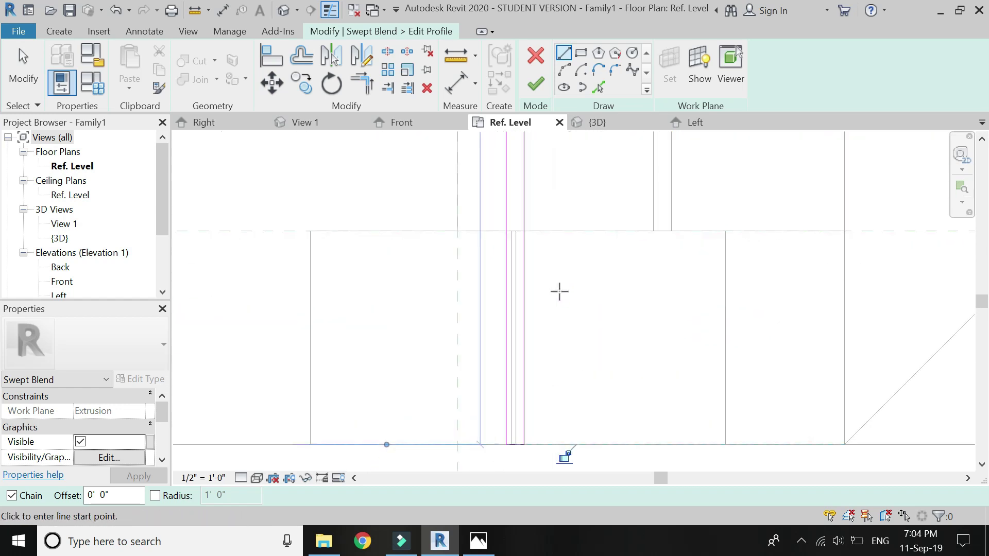
Move the second profile's short end line at the left leg back onto the Center Front/Back reference plane.
{"action": "left_click", "coordinate": [520, 445]}
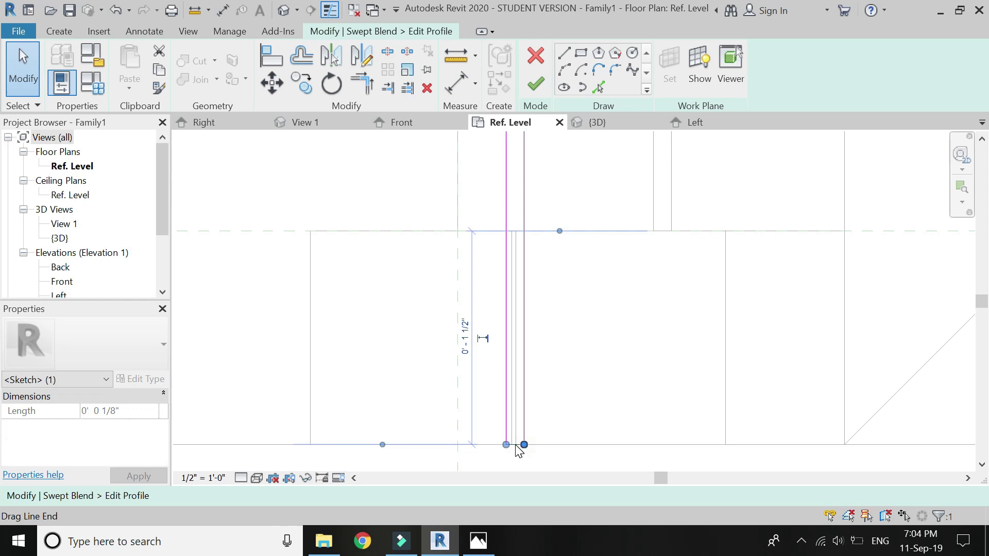
{"action": "scroll", "coordinate": [516, 444], "scroll_direction": "up", "scroll_amount": 2}
{"action": "left_click_drag", "start_coordinate": [514, 447], "coordinate": [525, 192]}
{"action": "scroll", "coordinate": [534, 336], "scroll_direction": "down", "scroll_amount": 2}
{"action": "scroll", "coordinate": [545, 329], "scroll_direction": "up", "scroll_amount": 1}
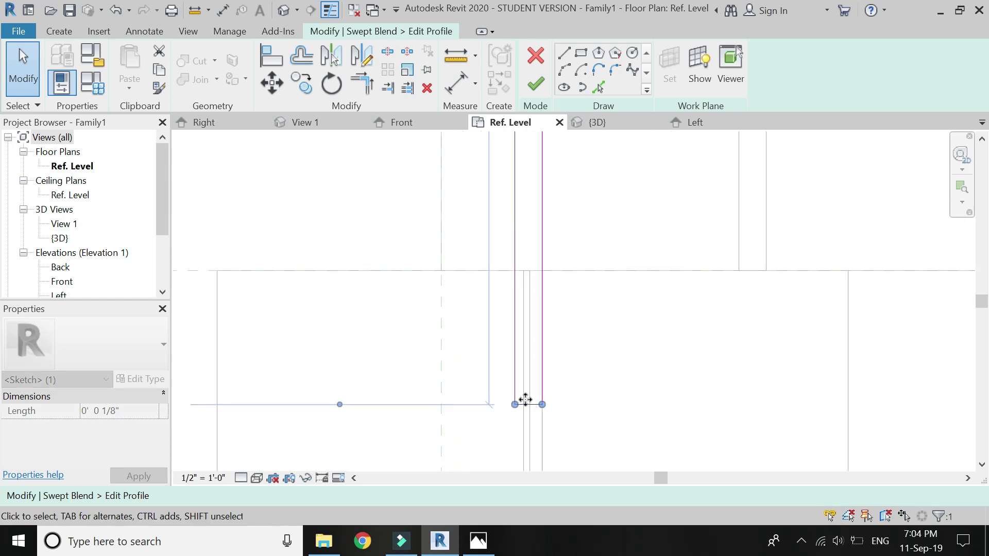
{"action": "left_click_drag", "start_coordinate": [527, 403], "coordinate": [528, 271]}
{"action": "scroll", "coordinate": [369, 366], "scroll_direction": "down", "scroll_amount": 2}
Move the short end line at the right leg back onto the Center Front/Back reference plane and view the second profile in 3D.
{"action": "scroll", "coordinate": [578, 400], "scroll_direction": "up", "scroll_amount": 2}
{"action": "scroll", "coordinate": [720, 397], "scroll_direction": "up", "scroll_amount": 3}
{"action": "left_click_drag", "start_coordinate": [650, 431], "coordinate": [644, 223]}
{"action": "scroll", "coordinate": [658, 413], "scroll_direction": "down", "scroll_amount": 3}
{"action": "scroll", "coordinate": [653, 384], "scroll_direction": "up", "scroll_amount": 3}
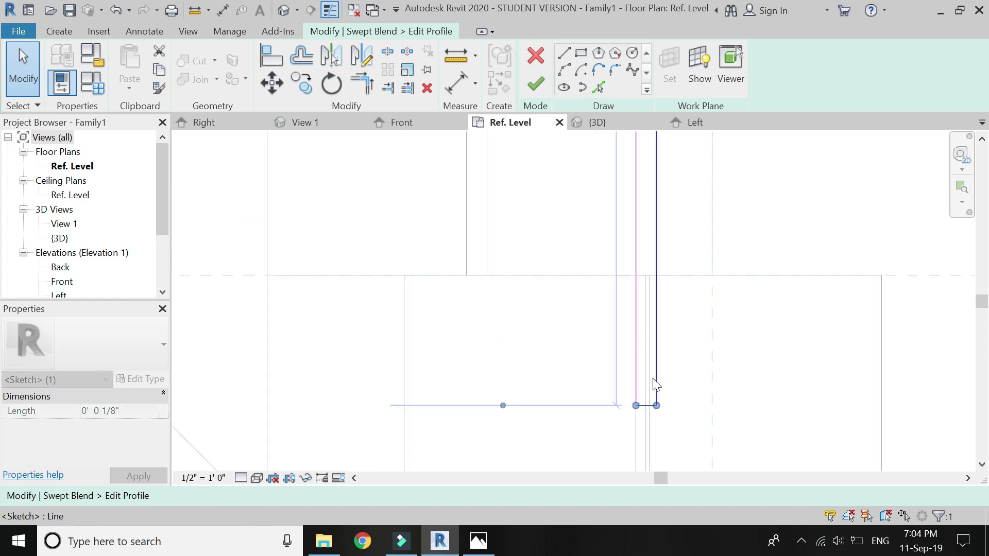
{"action": "left_click_drag", "start_coordinate": [644, 407], "coordinate": [647, 211]}
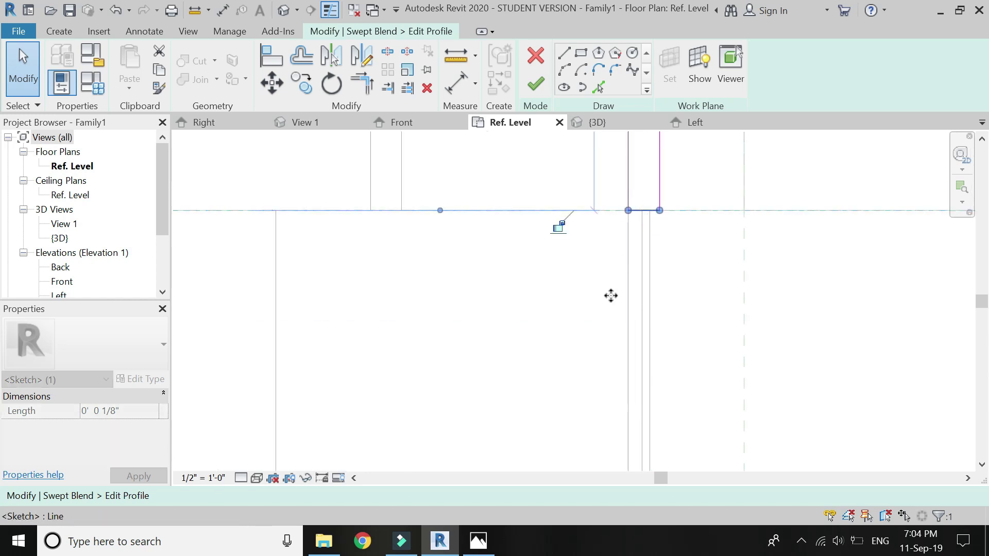
{"action": "left_click", "coordinate": [587, 338]}
{"action": "scroll", "coordinate": [587, 338], "scroll_direction": "down", "scroll_amount": 2}
{"action": "left_click", "coordinate": [284, 11]}
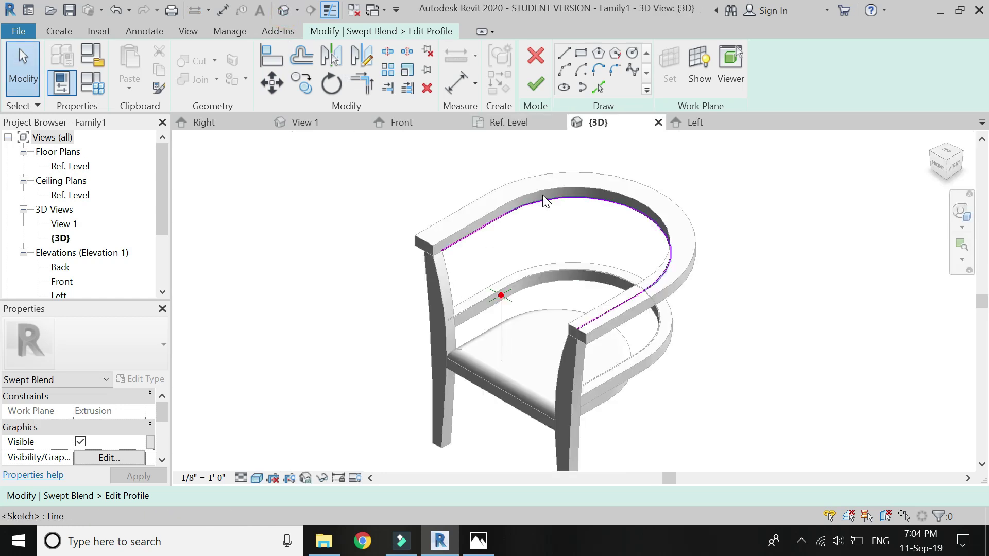
Finish the second profile and complete the swept blend backrest.
{"action": "left_click", "coordinate": [543, 83]}
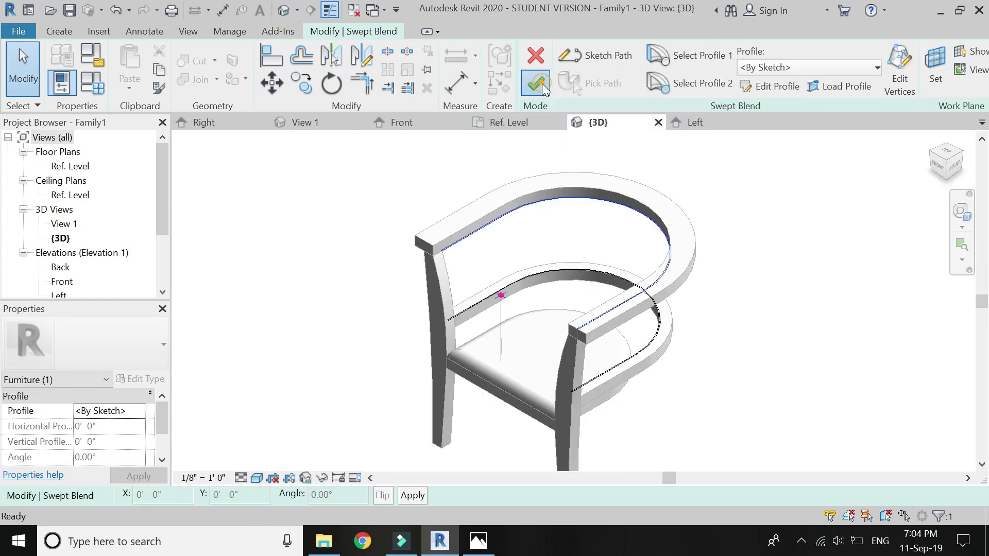
{"action": "left_click", "coordinate": [543, 82]}
{"action": "left_click", "coordinate": [505, 180]}
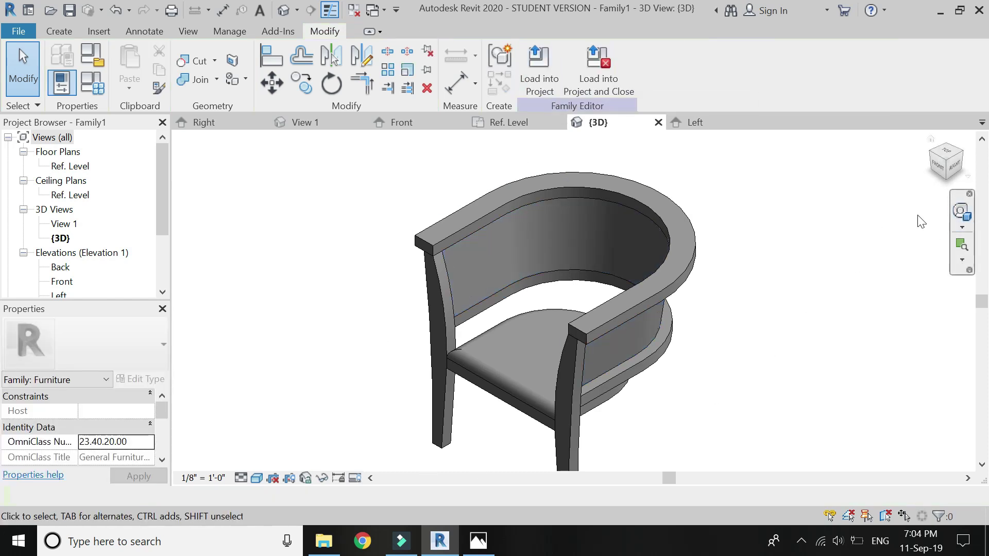
Open the lower curved rail's extrusion sketch in the Ref. Level plan and move its arcs toward the chair's front.
{"action": "scroll", "coordinate": [564, 275], "scroll_direction": "up", "scroll_amount": 2}
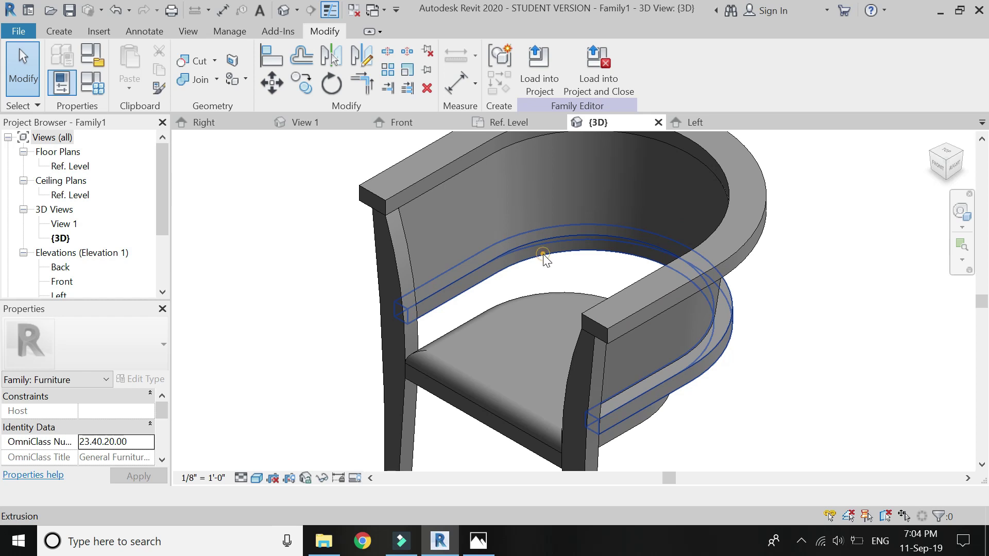
{"action": "double_click", "coordinate": [544, 256]}
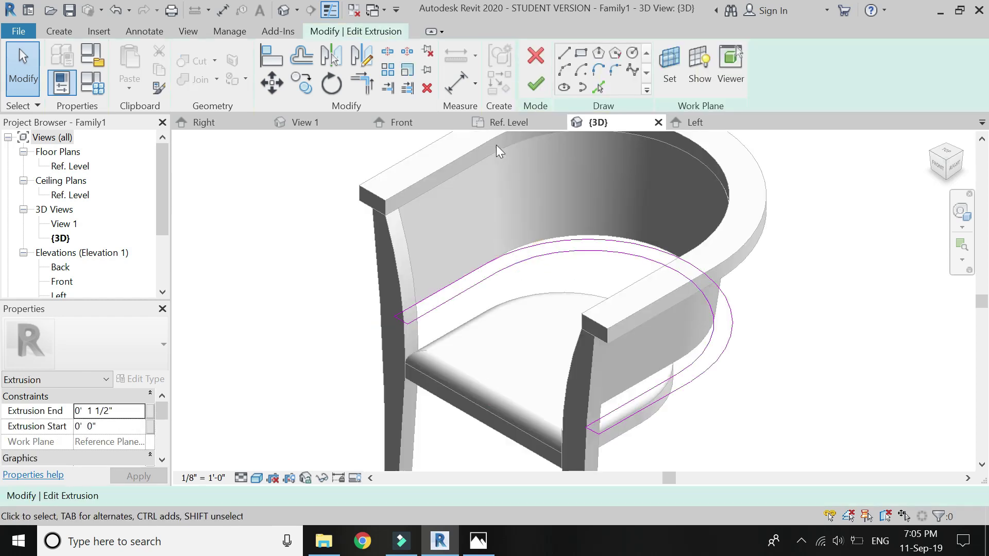
{"action": "left_click", "coordinate": [508, 124]}
{"action": "scroll", "coordinate": [524, 200], "scroll_direction": "up", "scroll_amount": 1}
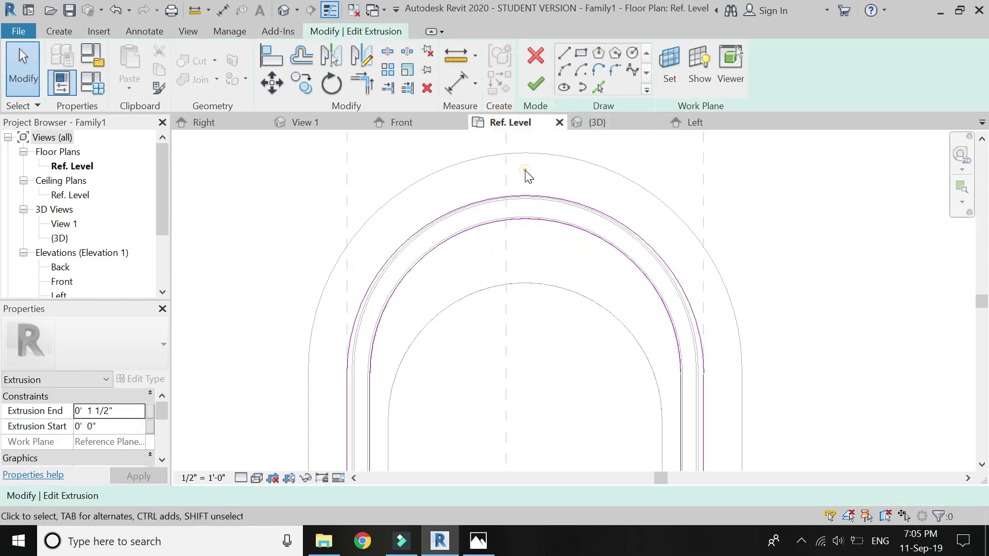
{"action": "left_click", "coordinate": [519, 219]}
{"action": "left_click_drag", "start_coordinate": [519, 219], "coordinate": [522, 286]}
Move the rail sketch's pair of right side lines outward until the outer line sits on the right reference plane.
{"action": "scroll", "coordinate": [700, 358], "scroll_direction": "up", "scroll_amount": 6}
{"action": "left_click_drag", "start_coordinate": [759, 281], "coordinate": [618, 335]}
{"action": "scroll", "coordinate": [714, 354], "scroll_direction": "up", "scroll_amount": 2}
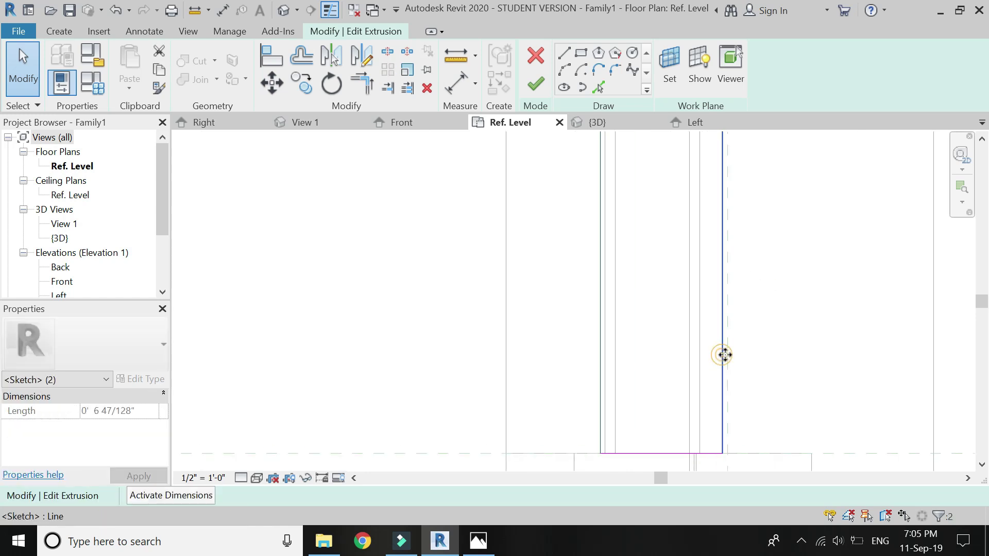
{"action": "left_click_drag", "start_coordinate": [739, 354], "coordinate": [728, 357]}
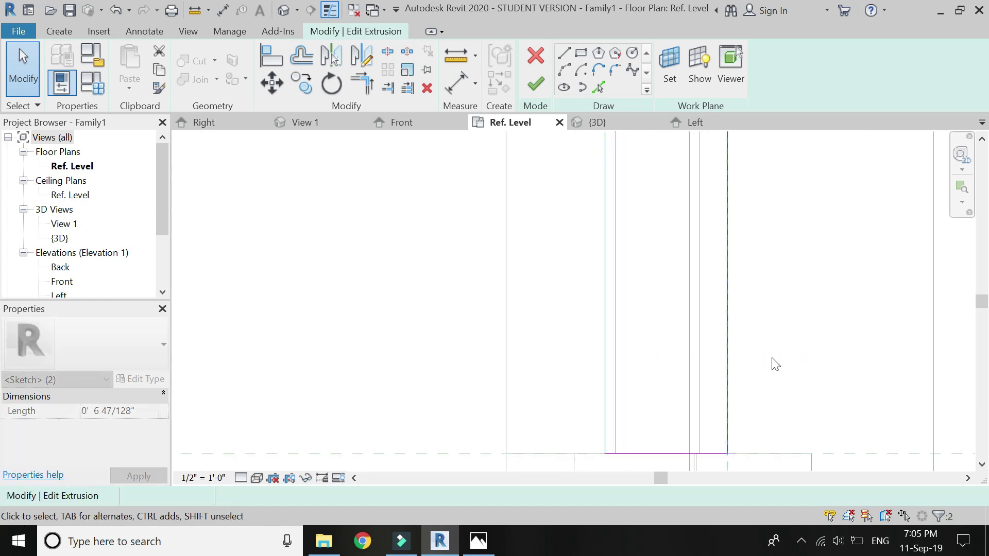
Align the left pair of side lines with the left reference plane and finish the lower rail's sketch.
{"action": "scroll", "coordinate": [796, 383], "scroll_direction": "down", "scroll_amount": 2}
{"action": "scroll", "coordinate": [796, 383], "scroll_direction": "down", "scroll_amount": 2}
{"action": "scroll", "coordinate": [448, 345], "scroll_direction": "up", "scroll_amount": 3}
{"action": "left_click_drag", "start_coordinate": [527, 316], "coordinate": [436, 354]}
{"action": "scroll", "coordinate": [440, 343], "scroll_direction": "up", "scroll_amount": 2}
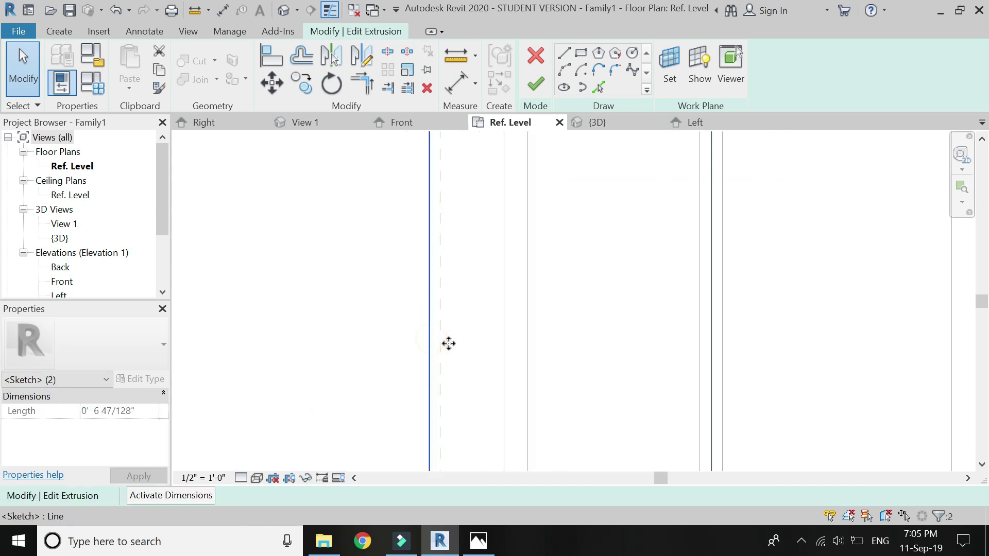
{"action": "scroll", "coordinate": [401, 368], "scroll_direction": "down", "scroll_amount": 4}
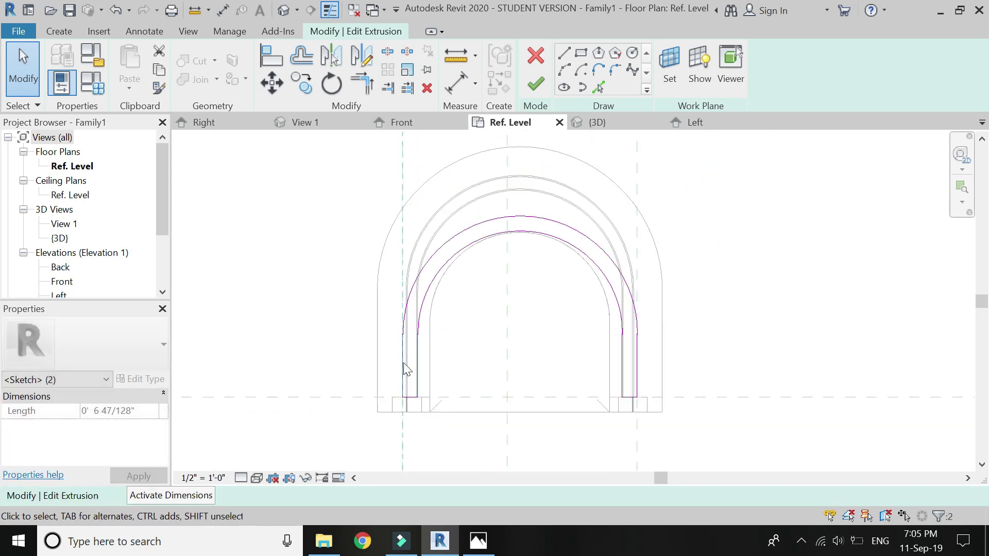
{"action": "left_click", "coordinate": [537, 82]}
{"action": "key", "text": "Escape"}
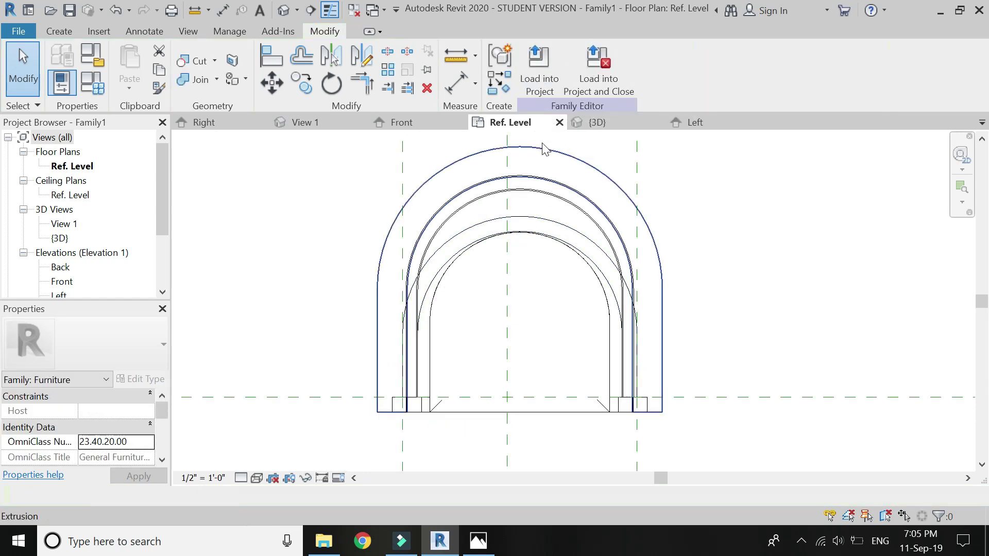
Open the backrest swept blend's lower profile for editing in plan and move its two arcs forward to the lower rail.
{"action": "left_click", "coordinate": [283, 10]}
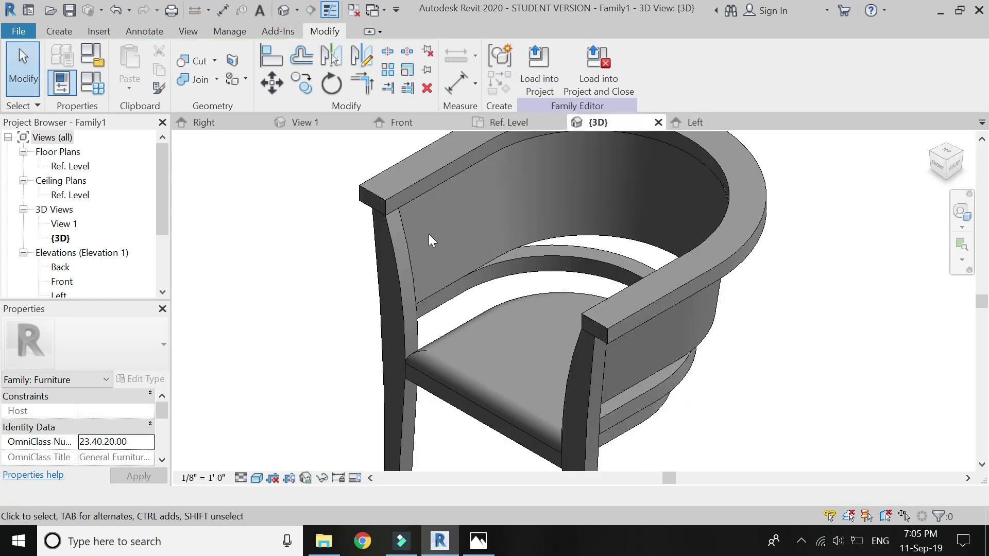
{"action": "double_click", "coordinate": [601, 235]}
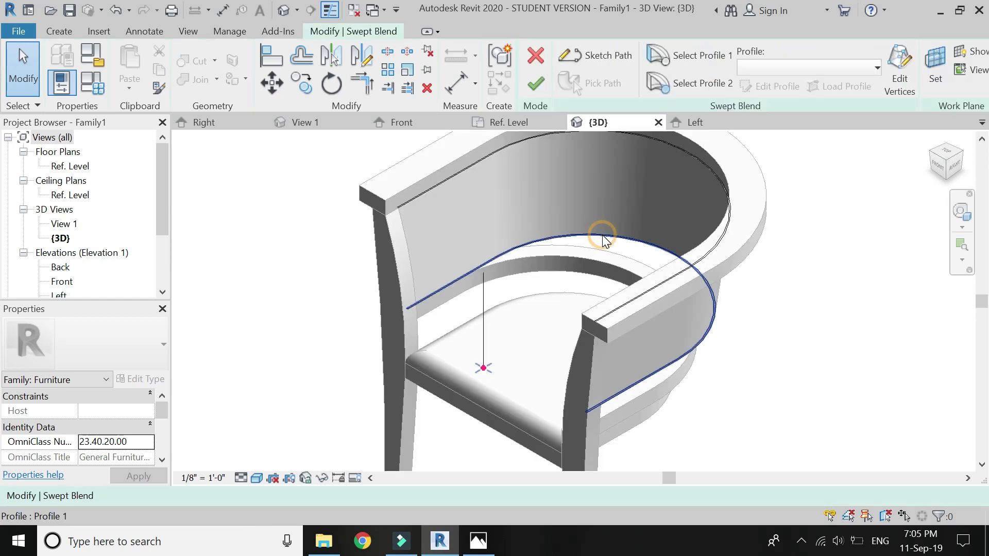
{"action": "left_click", "coordinate": [601, 234]}
{"action": "double_click", "coordinate": [603, 242]}
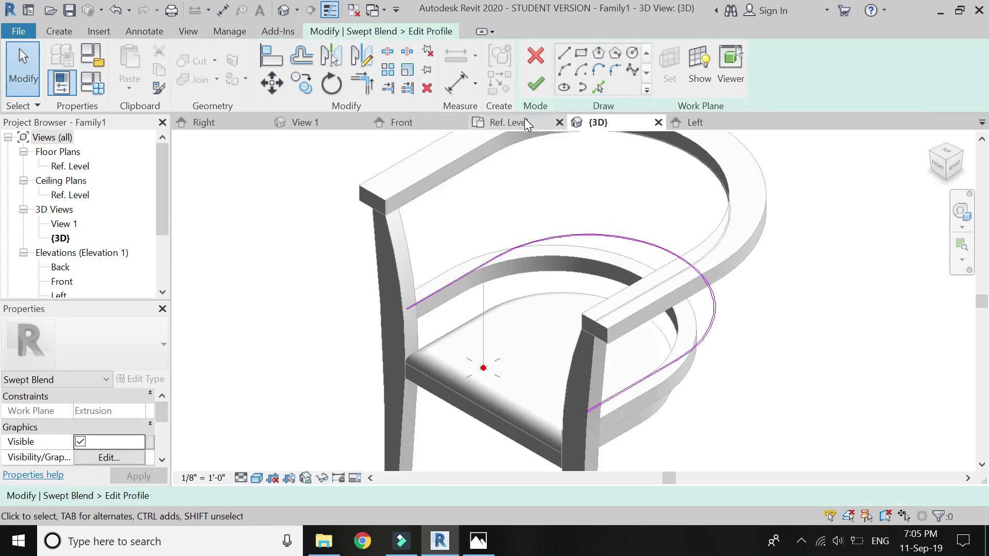
{"action": "left_click", "coordinate": [526, 124]}
{"action": "scroll", "coordinate": [511, 226], "scroll_direction": "up", "scroll_amount": 3}
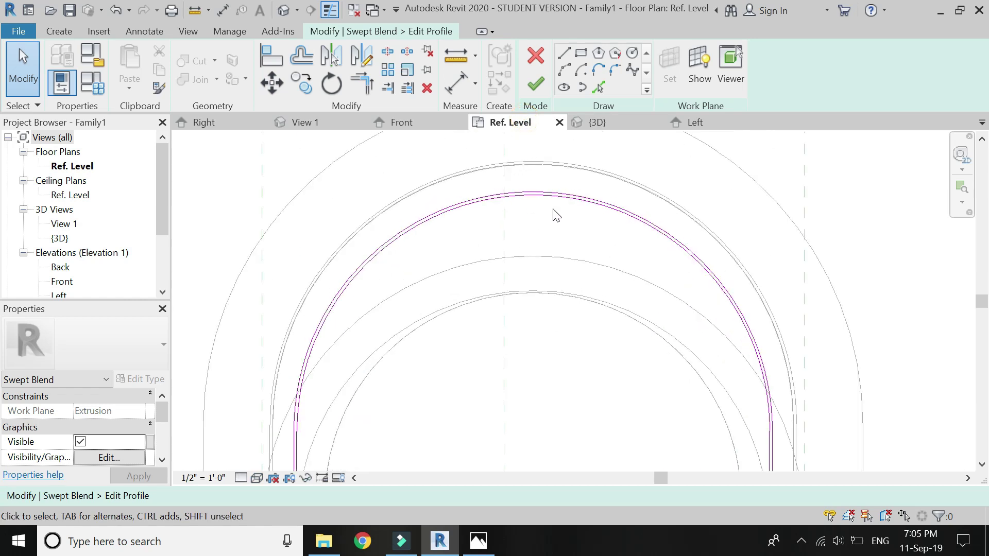
{"action": "left_click", "coordinate": [525, 196]}
{"action": "left_click_drag", "start_coordinate": [525, 196], "coordinate": [527, 290]}
Shift the lower profile's pair of right side lines slightly outward and check their alignment with the lower rail.
{"action": "scroll", "coordinate": [534, 230], "scroll_direction": "down", "scroll_amount": 3}
{"action": "scroll", "coordinate": [644, 396], "scroll_direction": "up", "scroll_amount": 4}
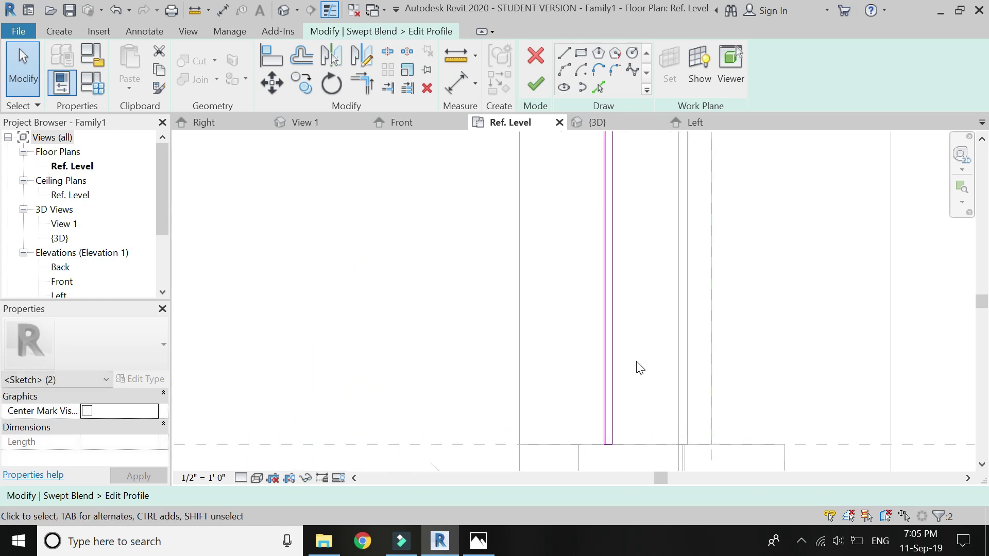
{"action": "left_click", "coordinate": [603, 385]}
{"action": "scroll", "coordinate": [605, 384], "scroll_direction": "up", "scroll_amount": 4}
{"action": "mouse_move", "coordinate": [603, 380]}
{"action": "left_mouse_down"}
{"action": "mouse_move", "coordinate": [629, 387]}
{"action": "mouse_move", "coordinate": [611, 390]}
{"action": "left_mouse_up"}
{"action": "scroll", "coordinate": [764, 366], "scroll_direction": "down", "scroll_amount": 2}
{"action": "scroll", "coordinate": [757, 368], "scroll_direction": "down", "scroll_amount": 3}
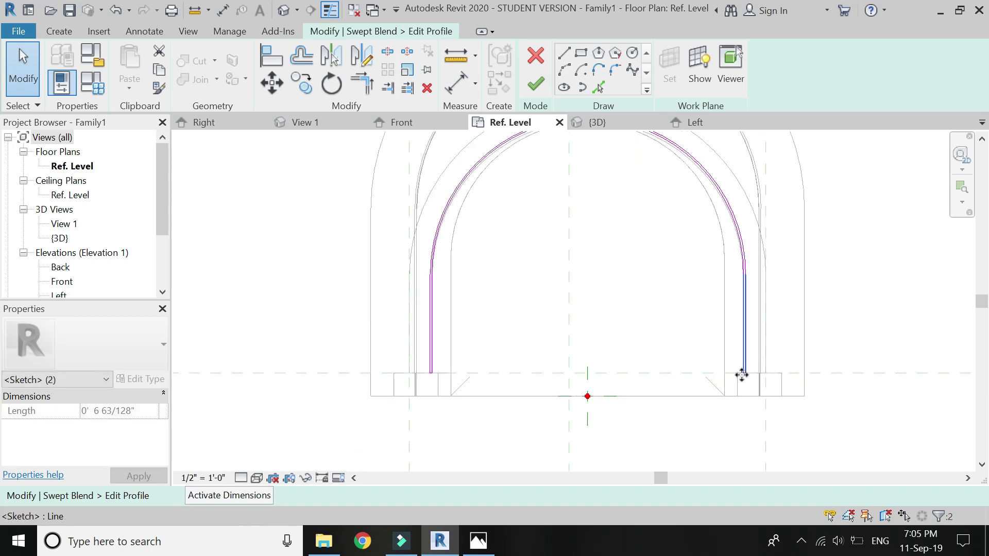
{"action": "scroll", "coordinate": [447, 329], "scroll_direction": "up", "scroll_amount": 4}
{"action": "scroll", "coordinate": [363, 404], "scroll_direction": "down", "scroll_amount": 3}
{"action": "scroll", "coordinate": [360, 400], "scroll_direction": "down", "scroll_amount": 3}
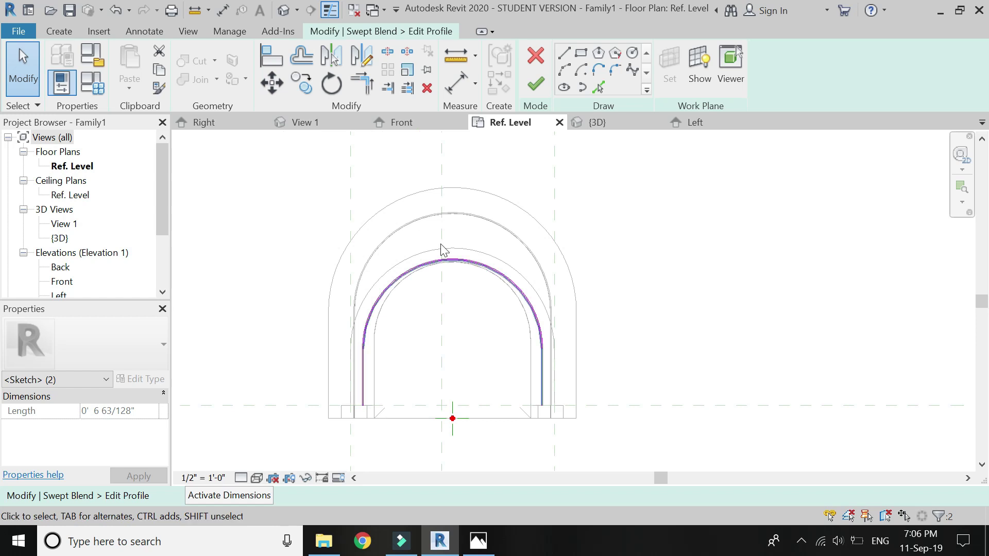
Finish the edited lower profile in 3D and complete the modified swept blend backrest.
{"action": "left_click", "coordinate": [284, 10]}
{"action": "scroll", "coordinate": [515, 334], "scroll_direction": "down", "scroll_amount": 2}
{"action": "scroll", "coordinate": [568, 324], "scroll_direction": "up", "scroll_amount": 2}
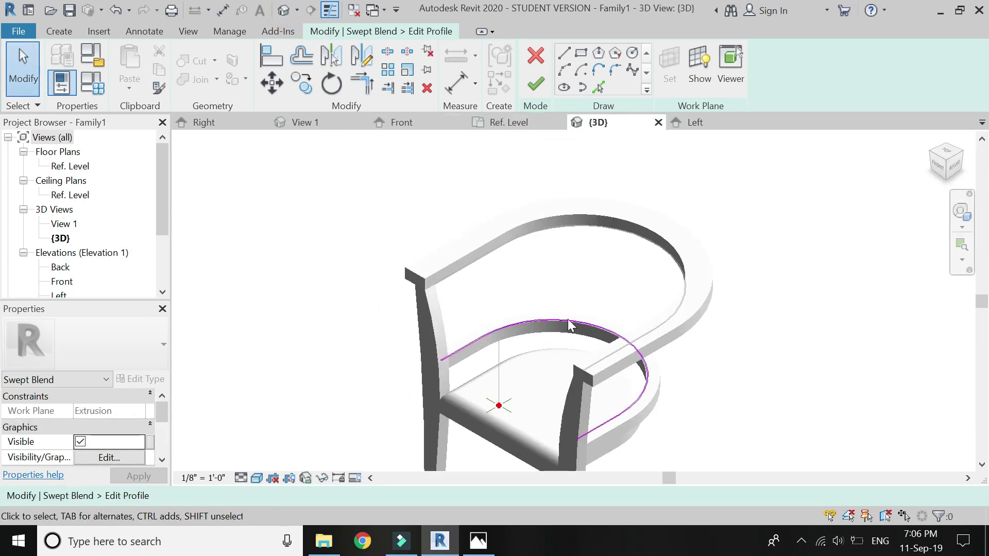
{"action": "left_click", "coordinate": [536, 85]}
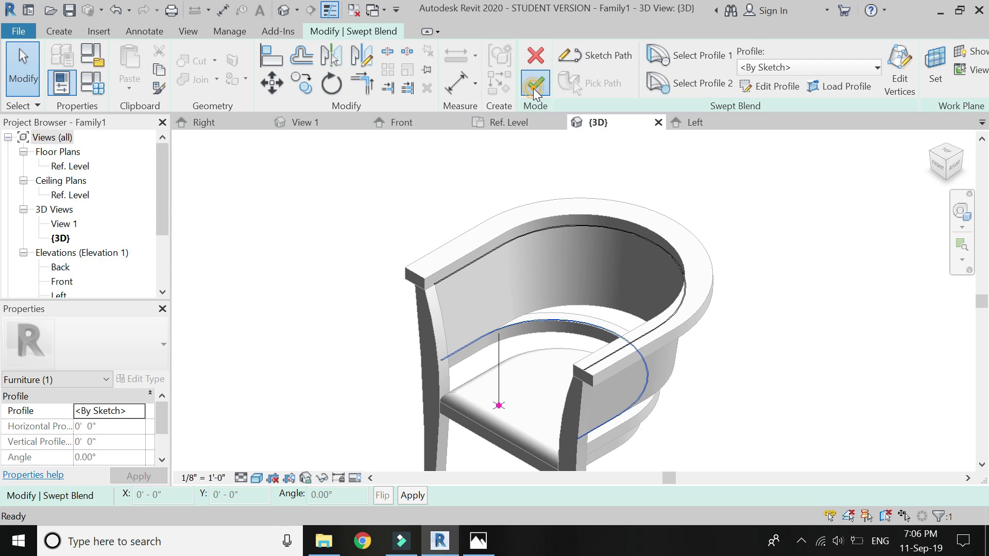
{"action": "left_click", "coordinate": [533, 88]}
{"action": "left_click", "coordinate": [794, 348]}
Set the upper curved rail's Extrusion End to 3/4".
{"action": "middle_click_drag", "start_coordinate": [795, 349], "coordinate": [437, 224], "text": "shift"}
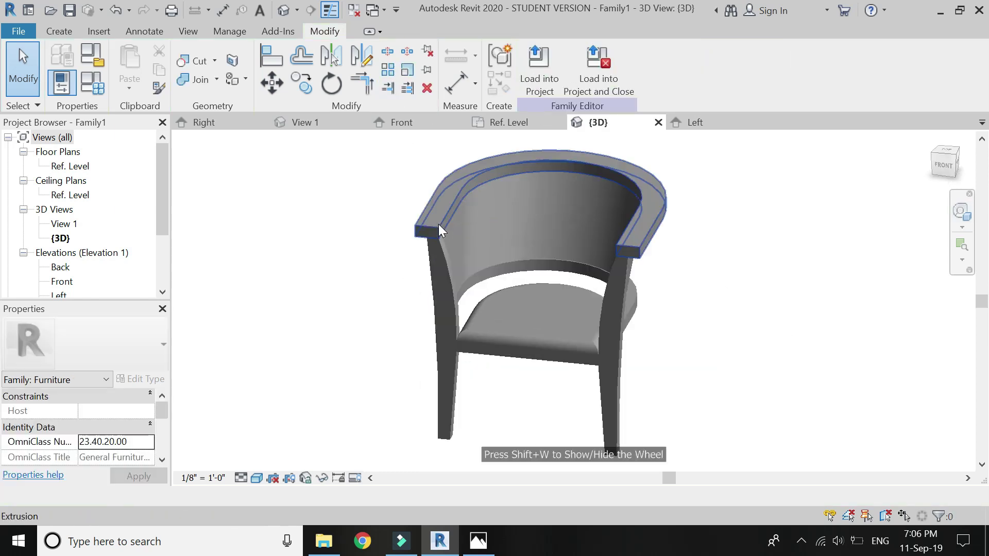
{"action": "scroll", "coordinate": [437, 224], "scroll_direction": "up", "scroll_amount": 2}
{"action": "left_click", "coordinate": [438, 227]}
{"action": "left_click", "coordinate": [116, 409]}
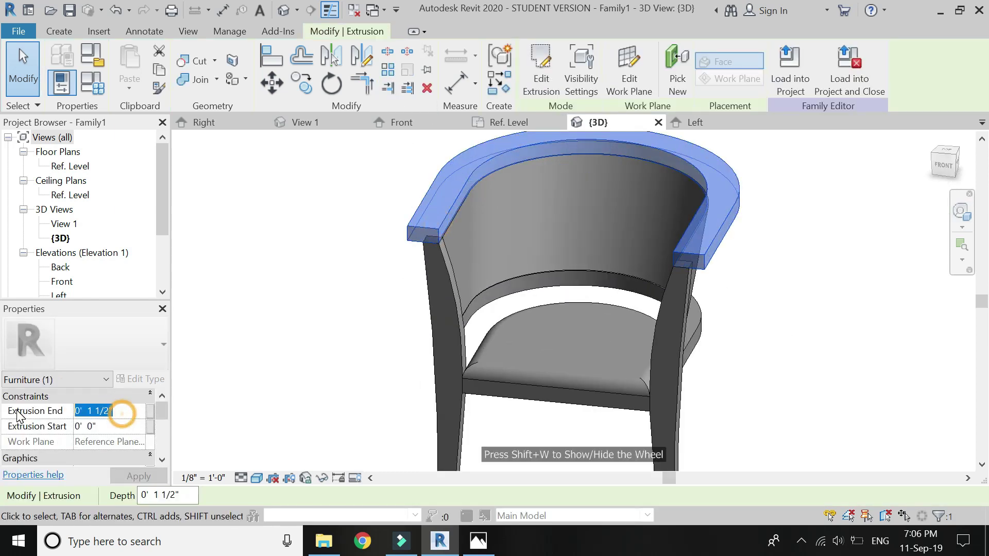
{"action": "type", "text": "0"}
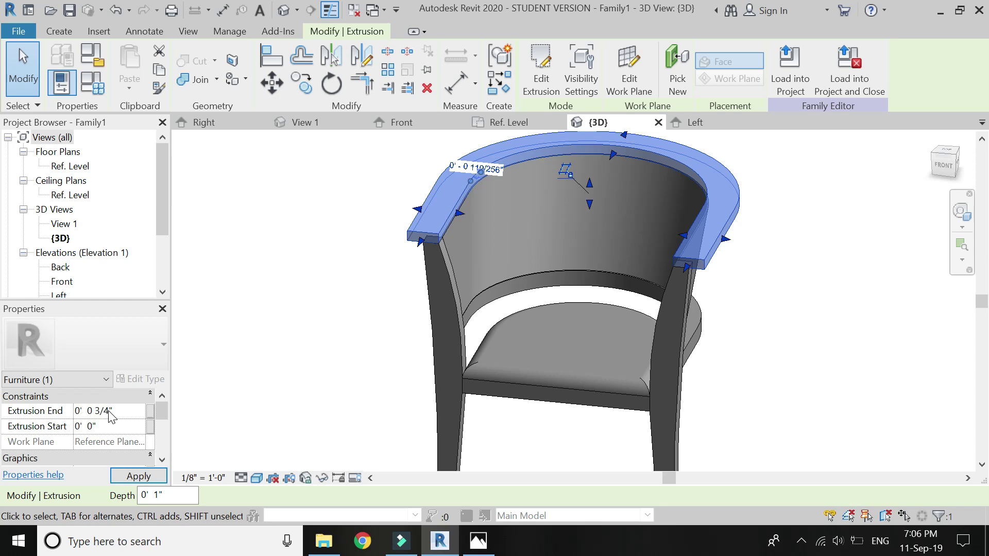
{"action": "left_click", "coordinate": [128, 476]}
{"action": "left_click", "coordinate": [471, 315]}
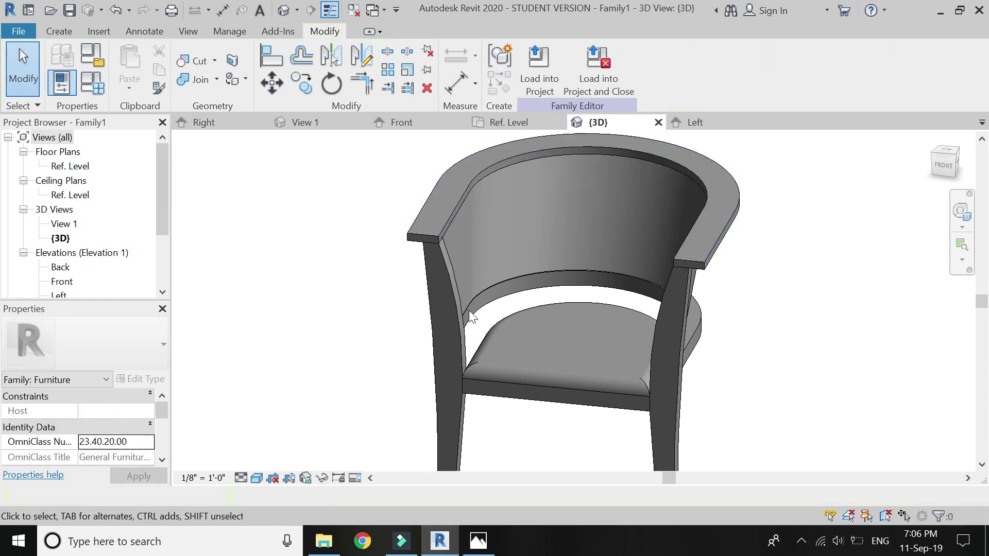
Start a new extrusion in the Front elevation with Reference Plane : Center Front/Back as its work plane.
{"action": "left_click", "coordinate": [961, 211]}
{"action": "left_click_drag", "start_coordinate": [779, 205], "coordinate": [545, 286]}
{"action": "left_click_drag", "start_coordinate": [548, 344], "coordinate": [551, 217]}
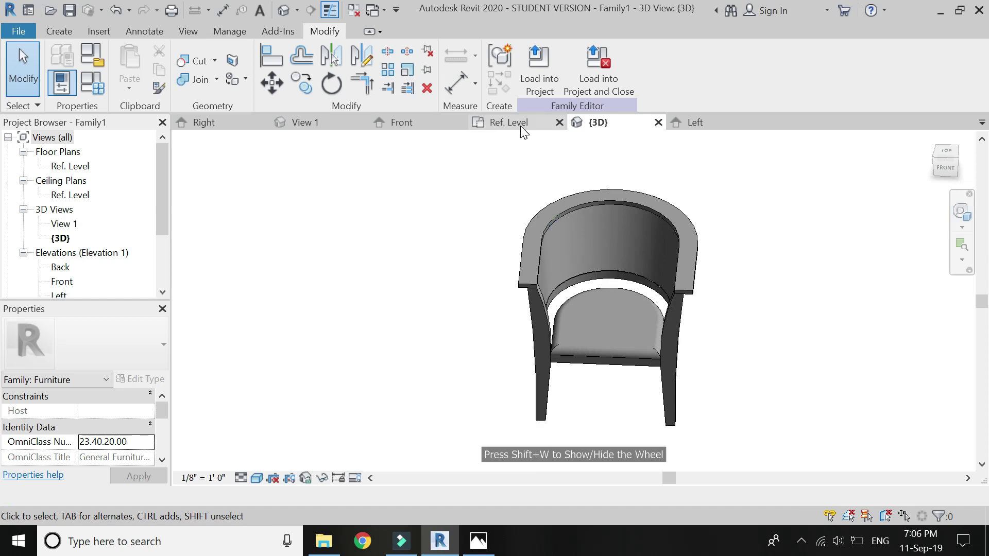
{"action": "left_click", "coordinate": [444, 122]}
{"action": "scroll", "coordinate": [552, 239], "scroll_direction": "down", "scroll_amount": 3}
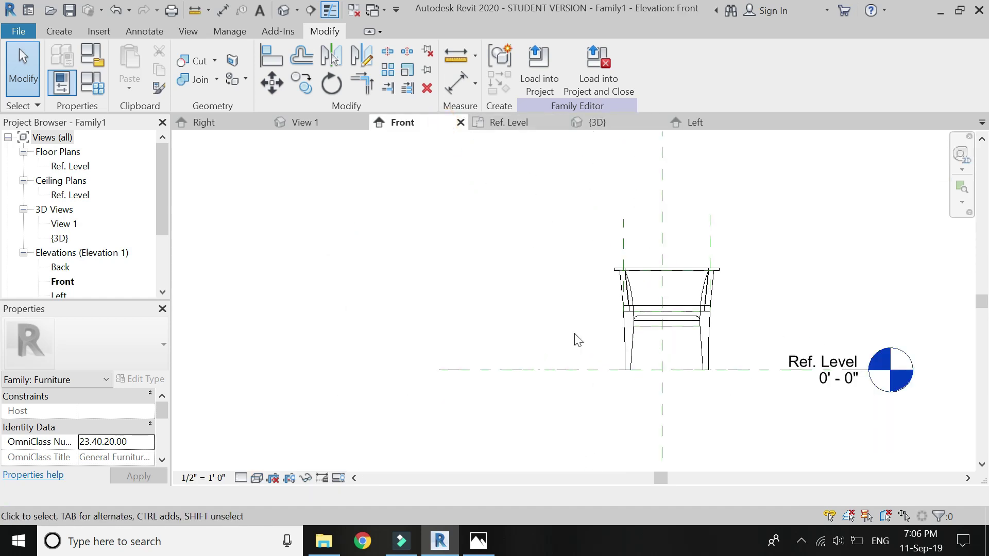
{"action": "scroll", "coordinate": [600, 352], "scroll_direction": "up", "scroll_amount": 2}
{"action": "left_click", "coordinate": [59, 31]}
{"action": "left_click", "coordinate": [126, 56]}
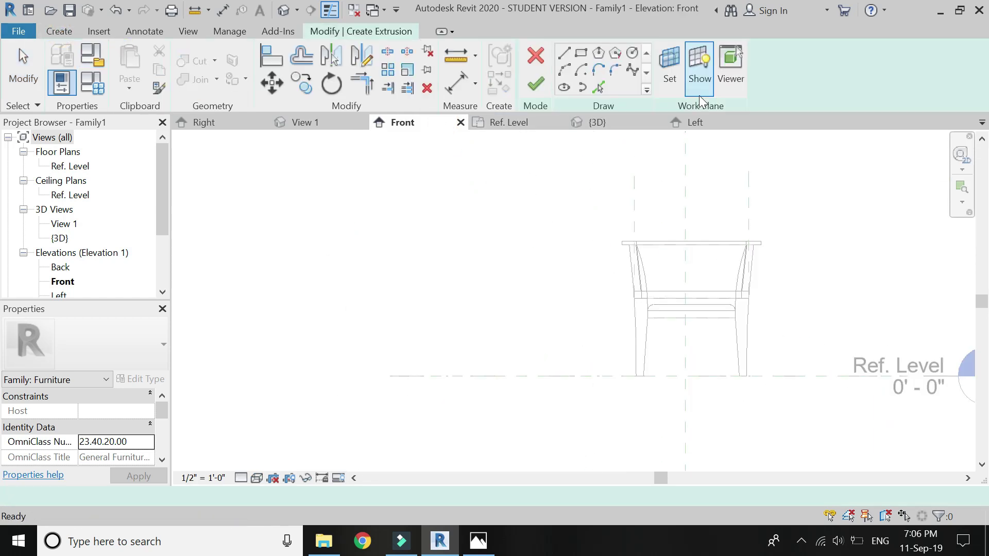
{"action": "left_click", "coordinate": [670, 77]}
{"action": "left_click", "coordinate": [752, 350]}
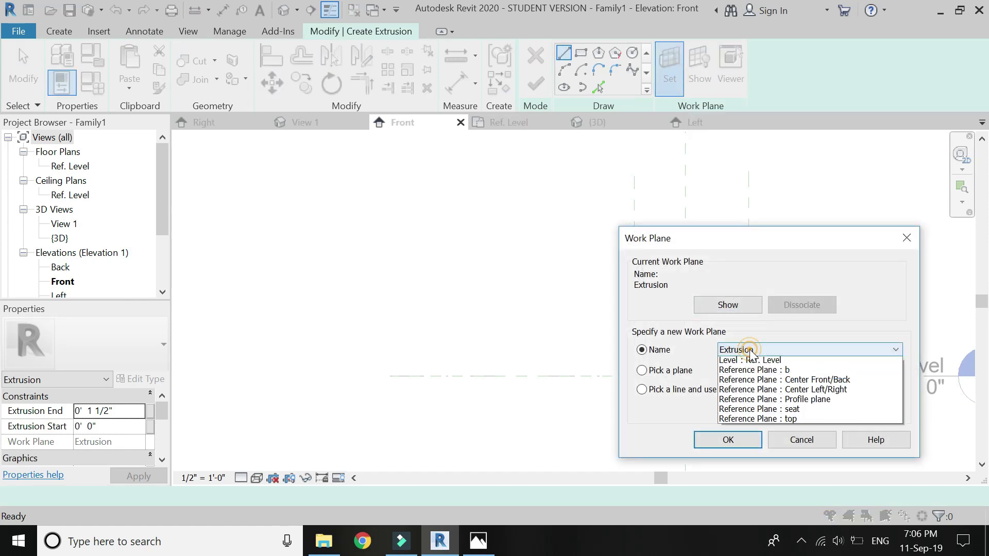
{"action": "left_click", "coordinate": [765, 393]}
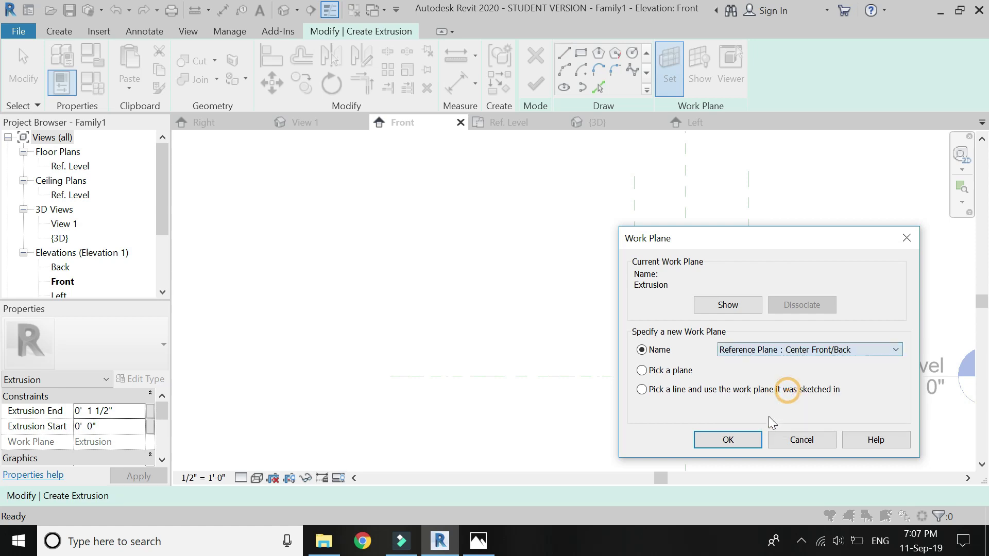
{"action": "left_click", "coordinate": [746, 442]}
Sketch a 1'-6" vertical line up from Ref. Level beside the chair, then a line slanting outward about 9 37/64" to the top reference plane.
{"action": "scroll", "coordinate": [549, 350], "scroll_direction": "up", "scroll_amount": 2}
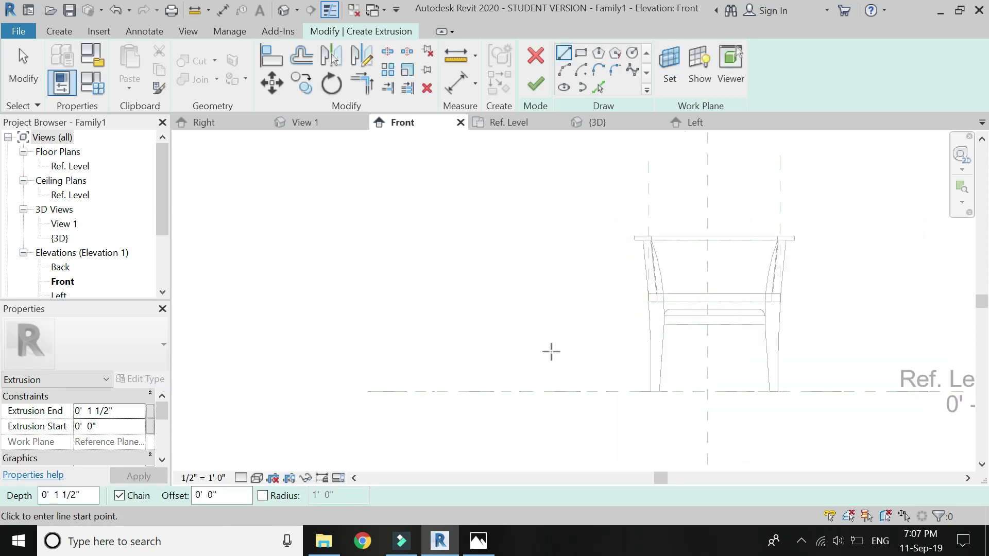
{"action": "left_click", "coordinate": [513, 398]}
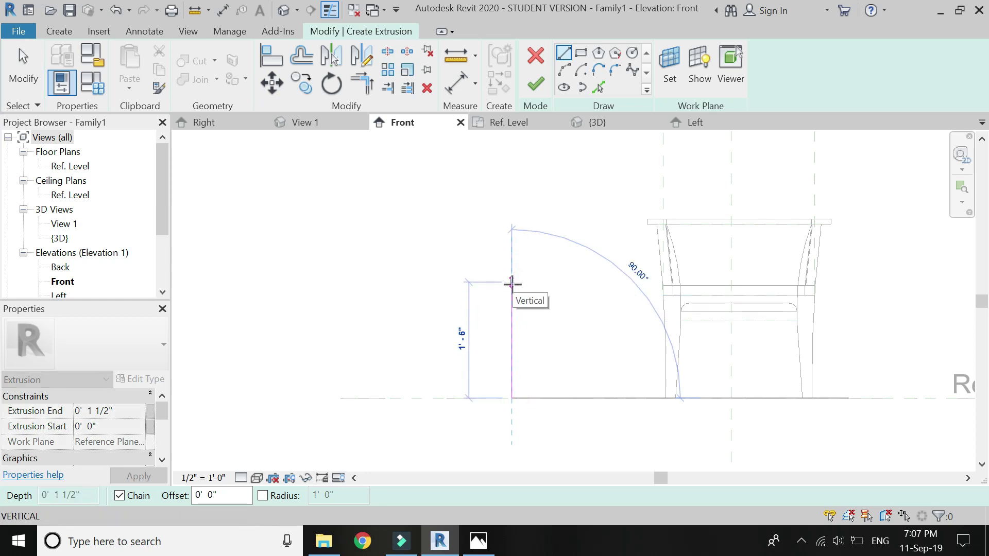
{"action": "left_click", "coordinate": [512, 282]}
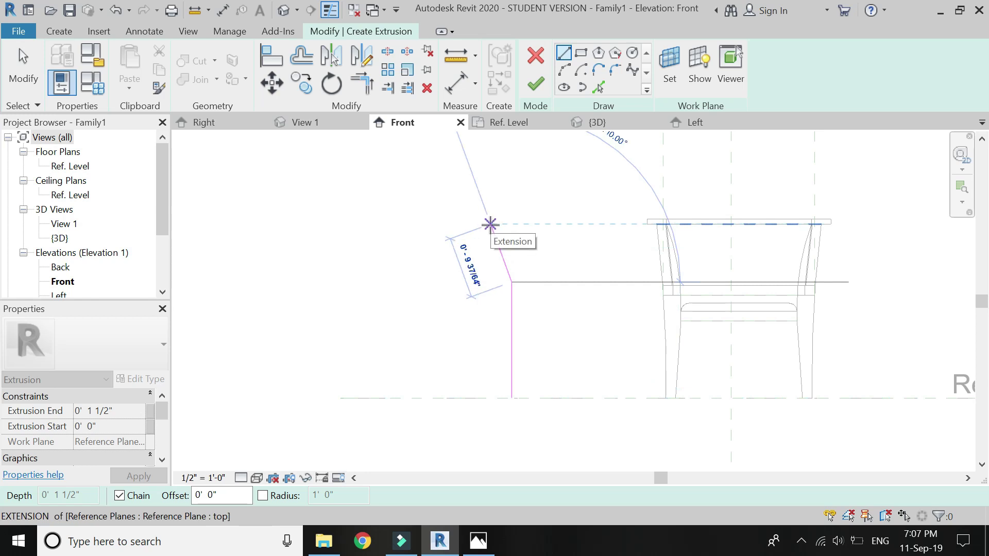
{"action": "left_click", "coordinate": [490, 224]}
{"action": "key", "text": "Escape"}
Offset the vertical and slanted lines 1 1/2" outward with copies and close the outline's upper end with a short horizontal line.
{"action": "scroll", "coordinate": [489, 225], "scroll_direction": "up", "scroll_amount": 2}
{"action": "left_click", "coordinate": [302, 55]}
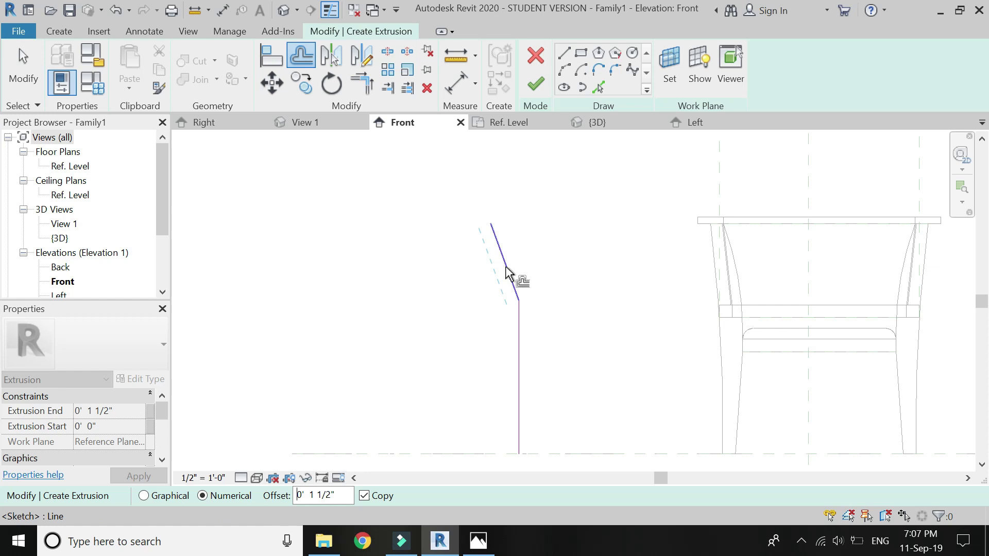
{"action": "left_click", "coordinate": [564, 57]}
{"action": "scroll", "coordinate": [489, 224], "scroll_direction": "up", "scroll_amount": 5}
{"action": "left_click", "coordinate": [489, 233]}
{"action": "scroll", "coordinate": [443, 225], "scroll_direction": "down", "scroll_amount": 3}
{"action": "left_click", "coordinate": [445, 233]}
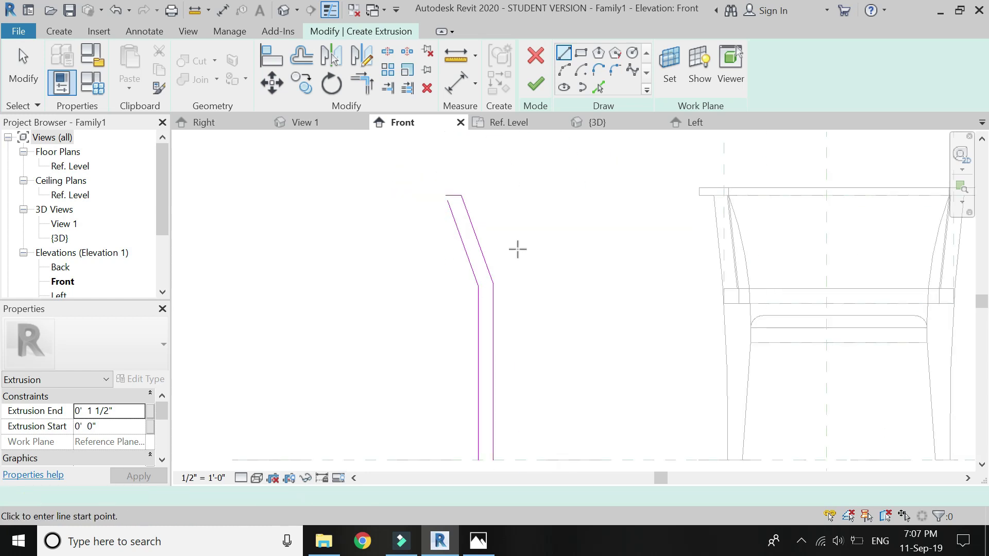
Close the outline's lower end with a short line along Ref. Level.
{"action": "scroll", "coordinate": [498, 433], "scroll_direction": "up", "scroll_amount": 4}
{"action": "left_click", "coordinate": [490, 420]}
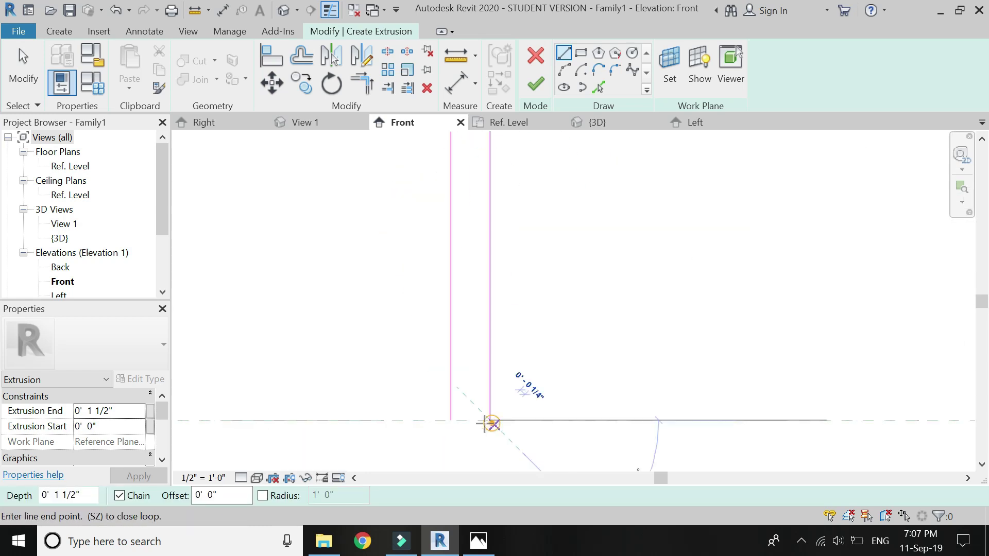
{"action": "left_click", "coordinate": [451, 420]}
{"action": "scroll", "coordinate": [491, 360], "scroll_direction": "down", "scroll_amount": 3}
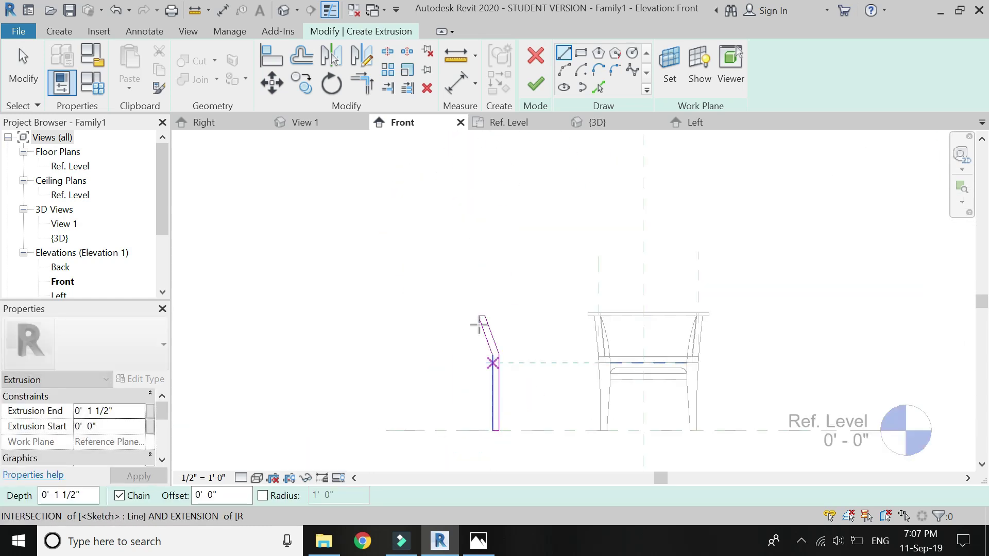
Clean up the bent leg's closed outline and finish it as a 1 1/2" deep extrusion.
{"action": "left_click", "coordinate": [359, 92]}
{"action": "scroll", "coordinate": [508, 391], "scroll_direction": "up", "scroll_amount": 2}
{"action": "scroll", "coordinate": [474, 363], "scroll_direction": "down", "scroll_amount": 5}
{"action": "key", "text": "Escape"}
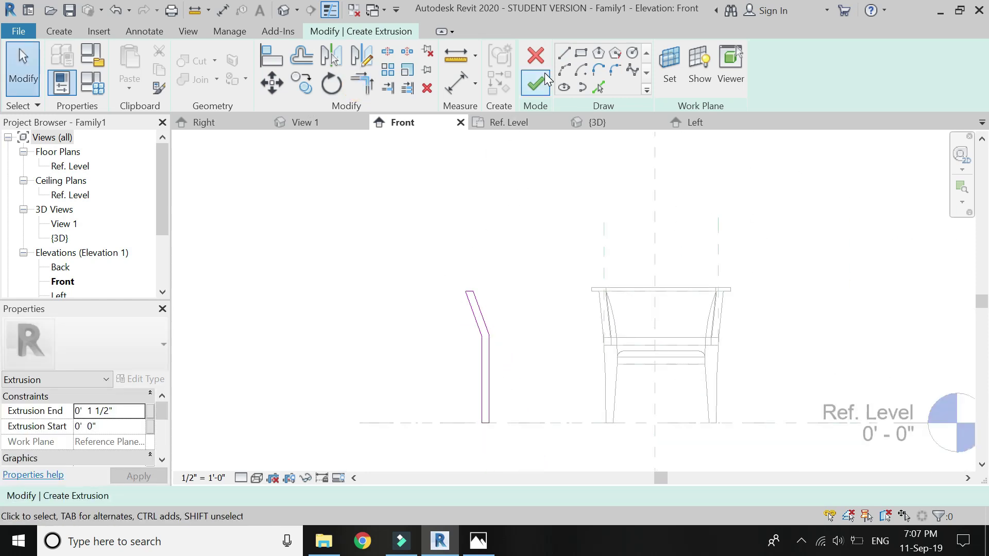
{"action": "left_click", "coordinate": [539, 81]}
{"action": "key", "text": "Escape"}
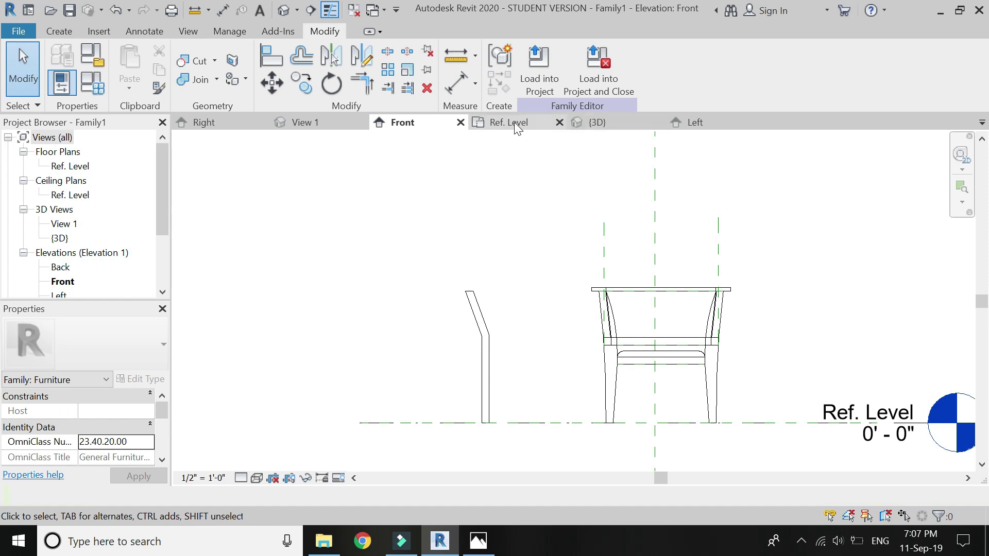
In the 3D view seen from above, rotate the bent leg extrusion 45° about its centre.
{"action": "left_click", "coordinate": [603, 125]}
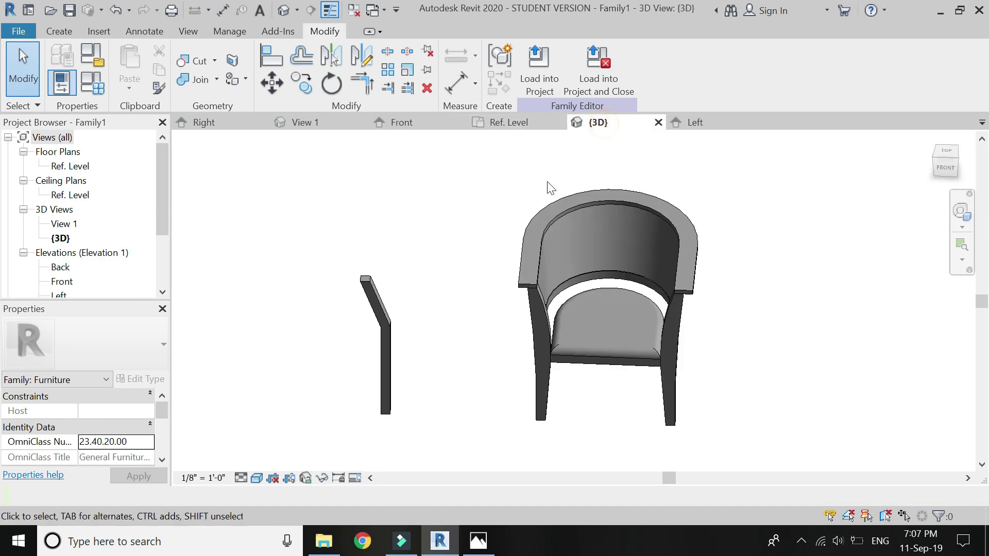
{"action": "left_click", "coordinate": [947, 157]}
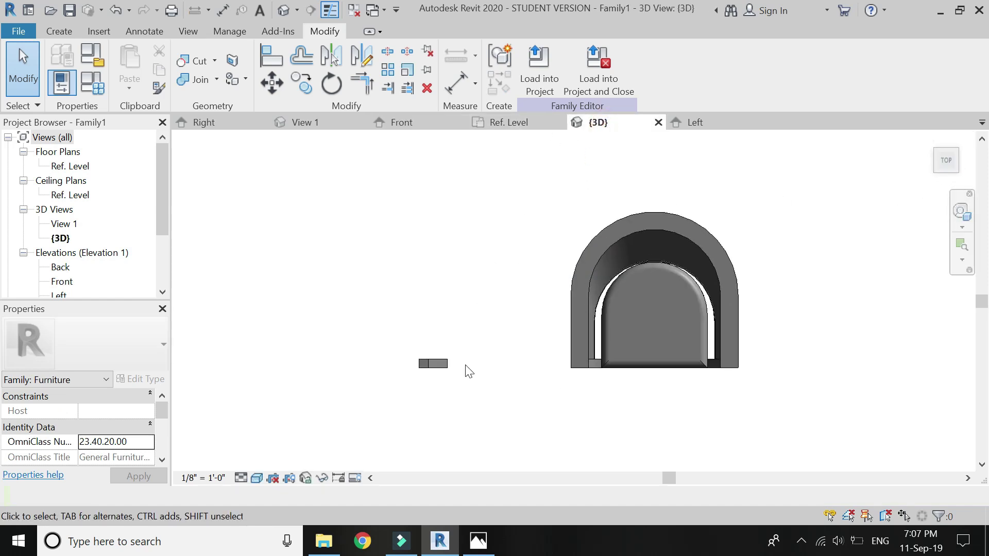
{"action": "left_click", "coordinate": [433, 363]}
{"action": "scroll", "coordinate": [443, 356], "scroll_direction": "up", "scroll_amount": 5}
{"action": "key", "text": "r"}
{"action": "key", "text": "o"}
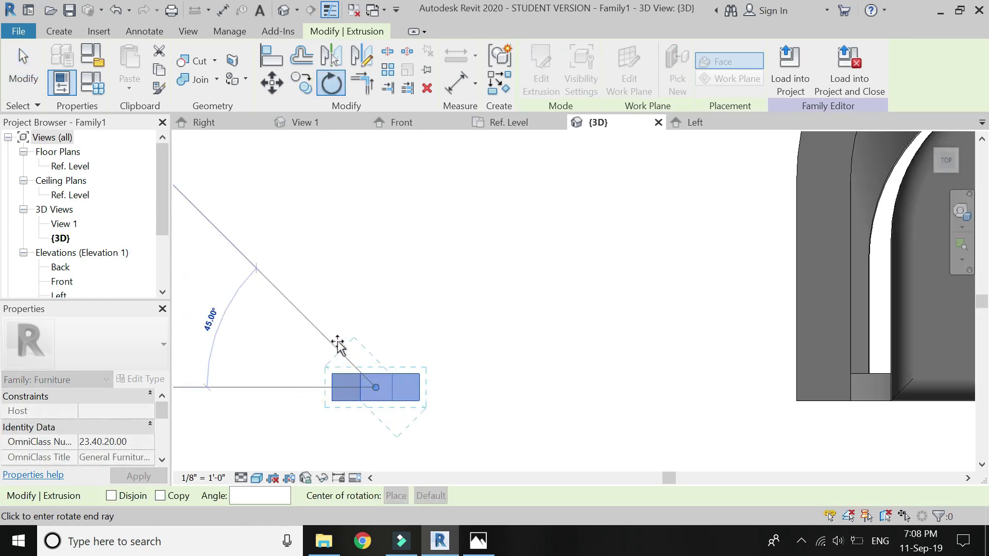
{"action": "left_click", "coordinate": [329, 344]}
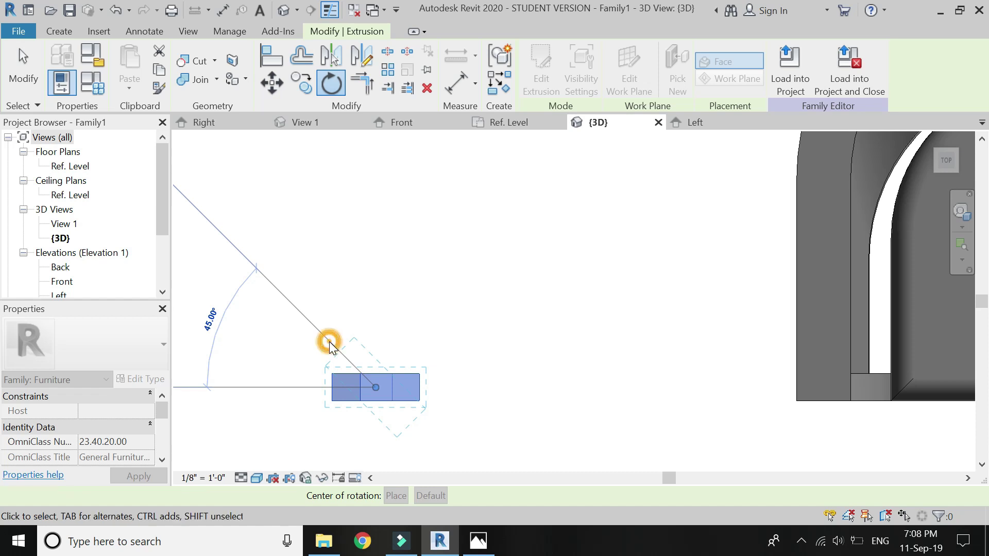
{"action": "left_click", "coordinate": [371, 346]}
In the Ref. Level plan, move the rotated leg by its outer corner onto the rear-left part of the chair's curved rail.
{"action": "key", "text": "ctrl+Tab"}
{"action": "scroll", "coordinate": [508, 253], "scroll_direction": "down", "scroll_amount": 3}
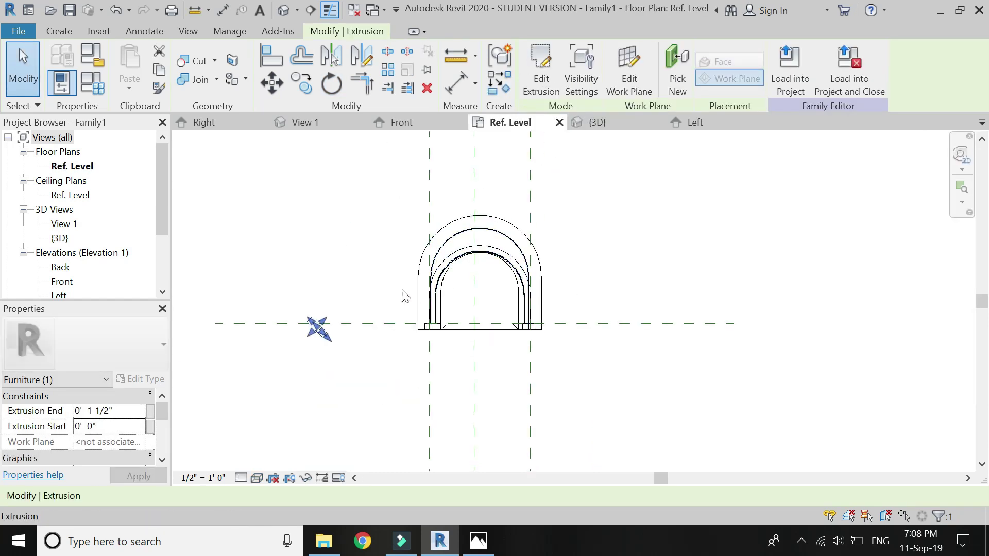
{"action": "scroll", "coordinate": [350, 335], "scroll_direction": "up", "scroll_amount": 3}
{"action": "left_click", "coordinate": [310, 324]}
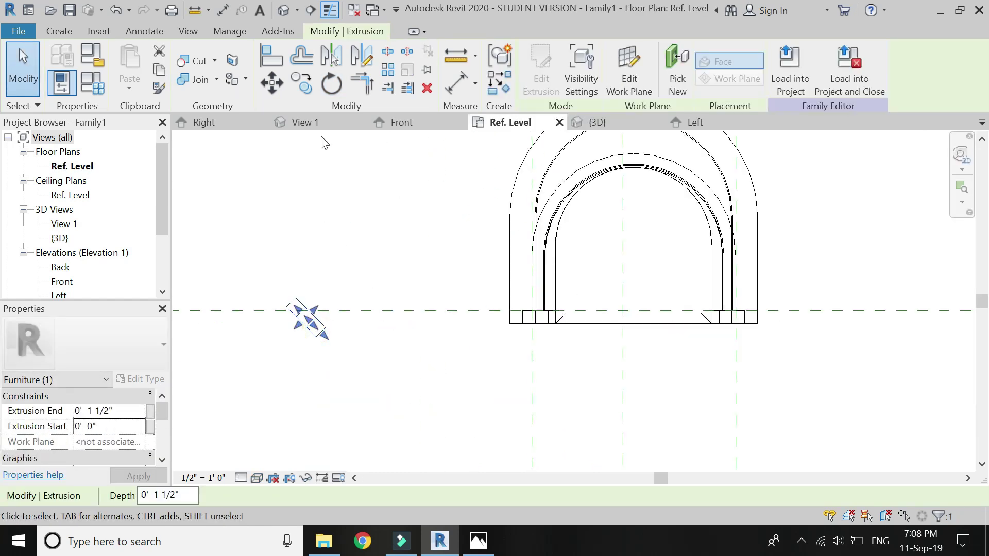
{"action": "left_click", "coordinate": [271, 83]}
{"action": "scroll", "coordinate": [301, 262], "scroll_direction": "up", "scroll_amount": 2}
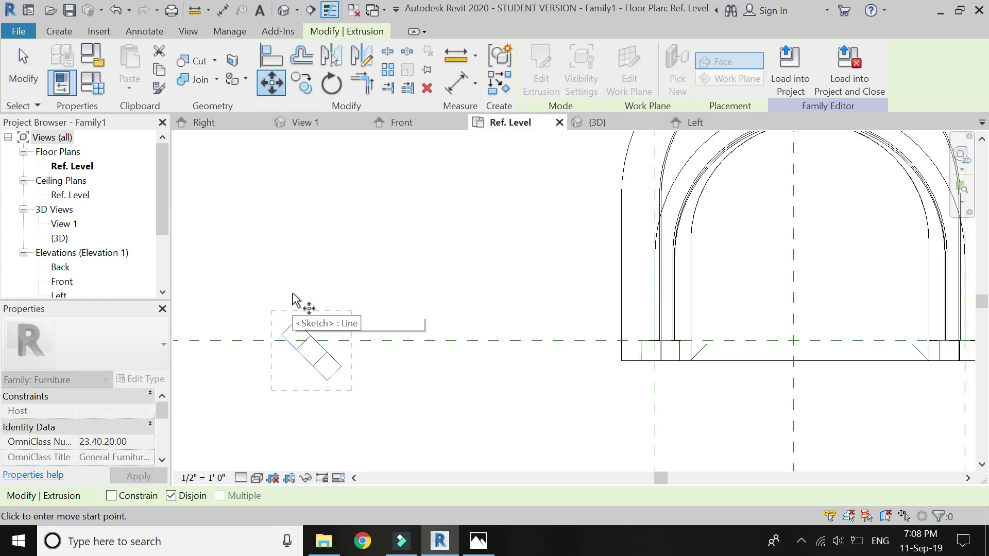
{"action": "left_click", "coordinate": [297, 326]}
{"action": "scroll", "coordinate": [393, 393], "scroll_direction": "down", "scroll_amount": 4}
{"action": "scroll", "coordinate": [507, 296], "scroll_direction": "up", "scroll_amount": 3}
{"action": "scroll", "coordinate": [506, 292], "scroll_direction": "up", "scroll_amount": 4}
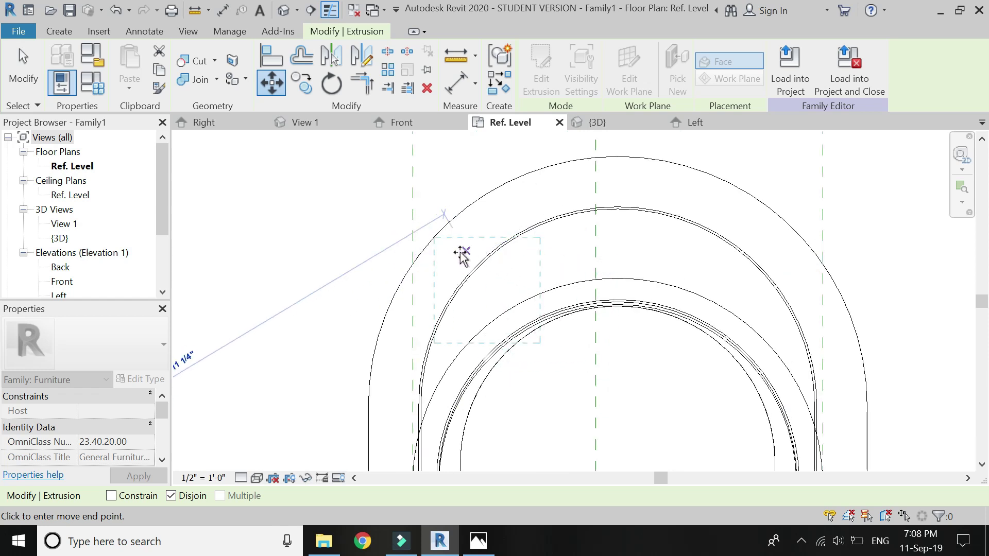
{"action": "left_click", "coordinate": [451, 260]}
{"action": "scroll", "coordinate": [452, 263], "scroll_direction": "up", "scroll_amount": 2}
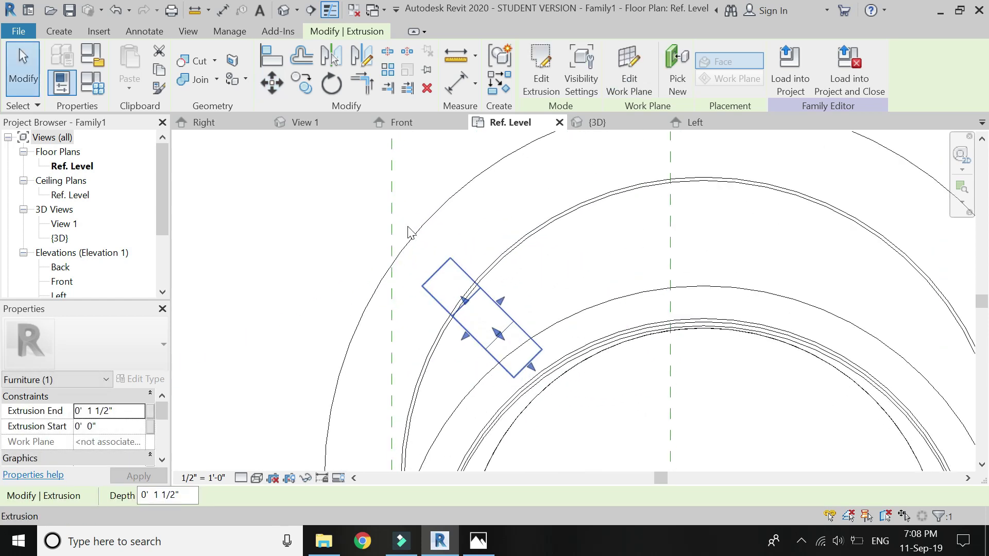
Move the leg diagonally outward until its outer corner meets the rail's outermost curve.
{"action": "left_click", "coordinate": [277, 87]}
{"action": "scroll", "coordinate": [450, 263], "scroll_direction": "up", "scroll_amount": 3}
{"action": "left_click", "coordinate": [451, 260]}
{"action": "left_click", "coordinate": [406, 216]}
{"action": "key", "text": "Escape"}
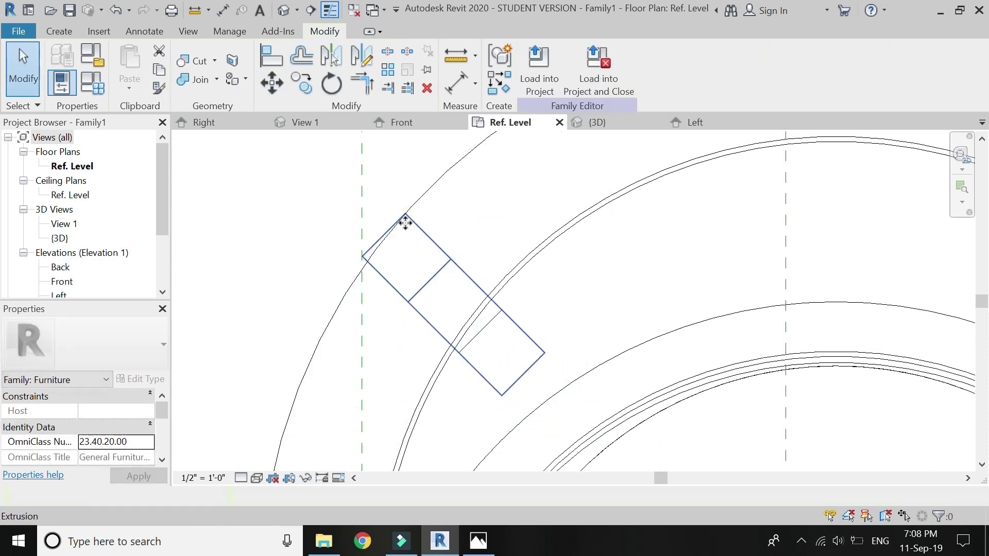
Move the leg slightly back inward along its 45° direction so it sits inside the rail's outer curve.
{"action": "scroll", "coordinate": [475, 249], "scroll_direction": "down", "scroll_amount": 6}
{"action": "scroll", "coordinate": [430, 272], "scroll_direction": "up", "scroll_amount": 5}
{"action": "left_click", "coordinate": [490, 236]}
{"action": "key", "text": "m"}
{"action": "key", "text": "v"}
{"action": "scroll", "coordinate": [463, 219], "scroll_direction": "up", "scroll_amount": 2}
{"action": "left_click", "coordinate": [434, 185]}
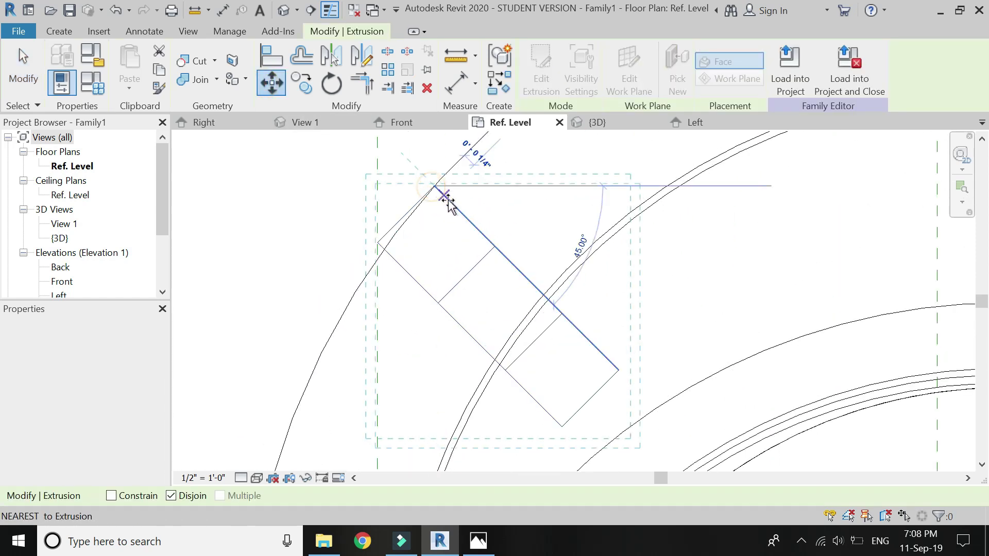
{"action": "left_click", "coordinate": [453, 205]}
{"action": "left_click", "coordinate": [841, 211]}
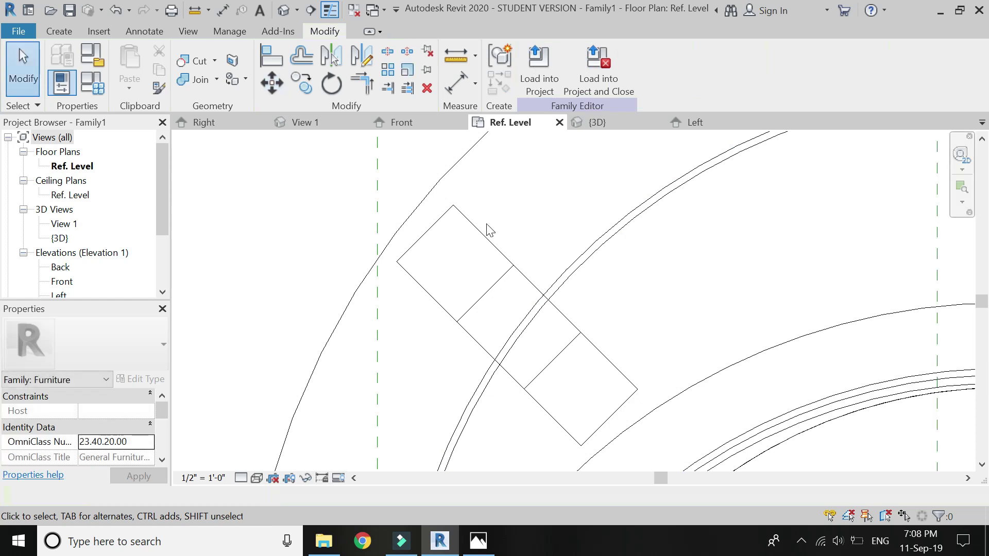
{"action": "scroll", "coordinate": [455, 189], "scroll_direction": "down", "scroll_amount": 3}
In the 3D view facing the Left/Front edge, move the leg horizontally closer to the slanted backrest.
{"action": "left_click", "coordinate": [283, 10]}
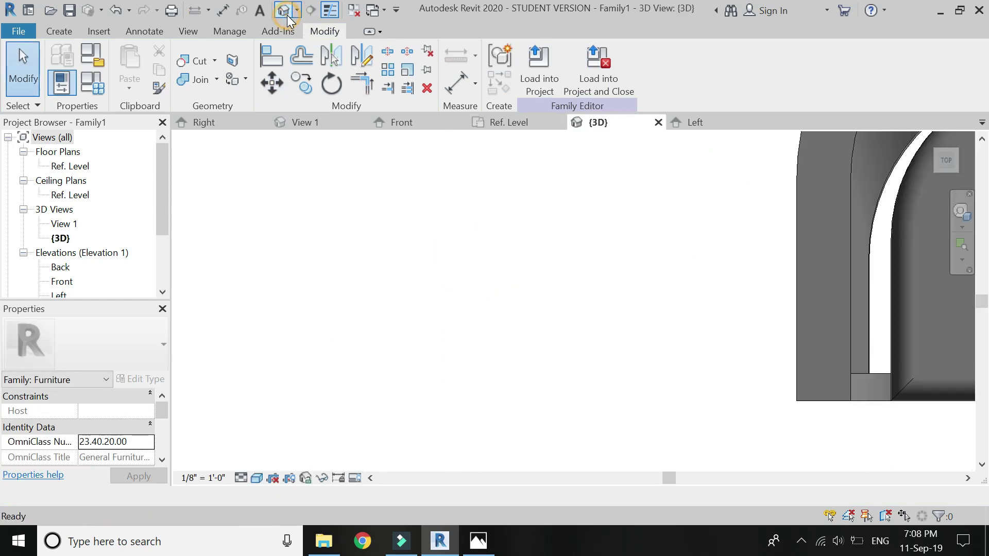
{"action": "scroll", "coordinate": [567, 402], "scroll_direction": "down", "scroll_amount": 2}
{"action": "scroll", "coordinate": [682, 379], "scroll_direction": "up", "scroll_amount": 1}
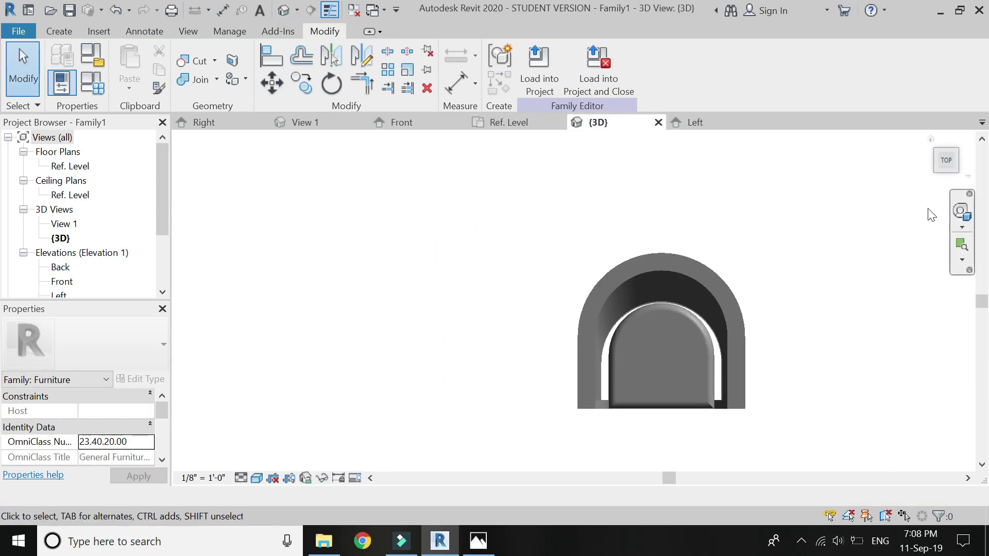
{"action": "left_click", "coordinate": [961, 212]}
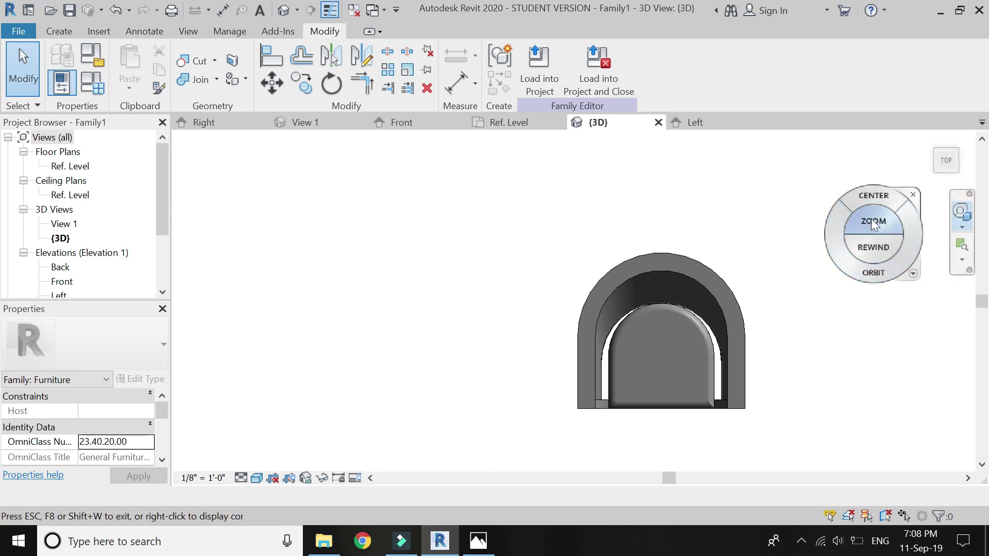
{"action": "left_click", "coordinate": [637, 320]}
{"action": "left_click_drag", "start_coordinate": [613, 387], "coordinate": [724, 286]}
{"action": "scroll", "coordinate": [554, 240], "scroll_direction": "up", "scroll_amount": 5}
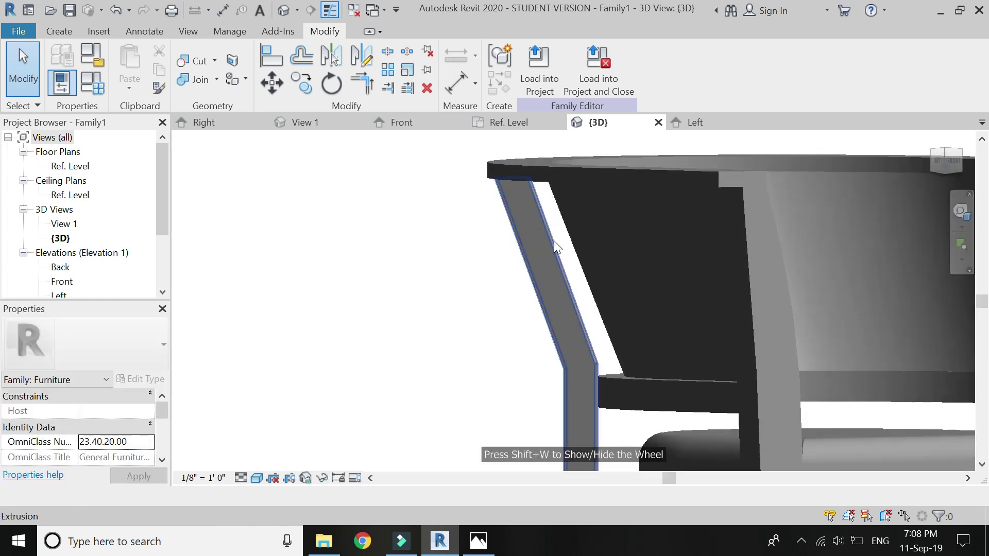
{"action": "left_click", "coordinate": [550, 241]}
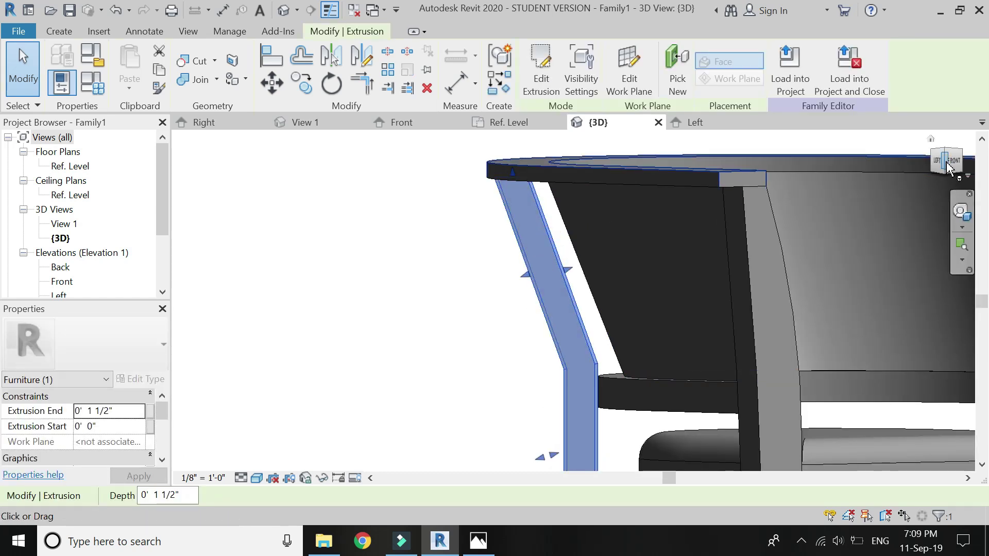
{"action": "left_click", "coordinate": [947, 165]}
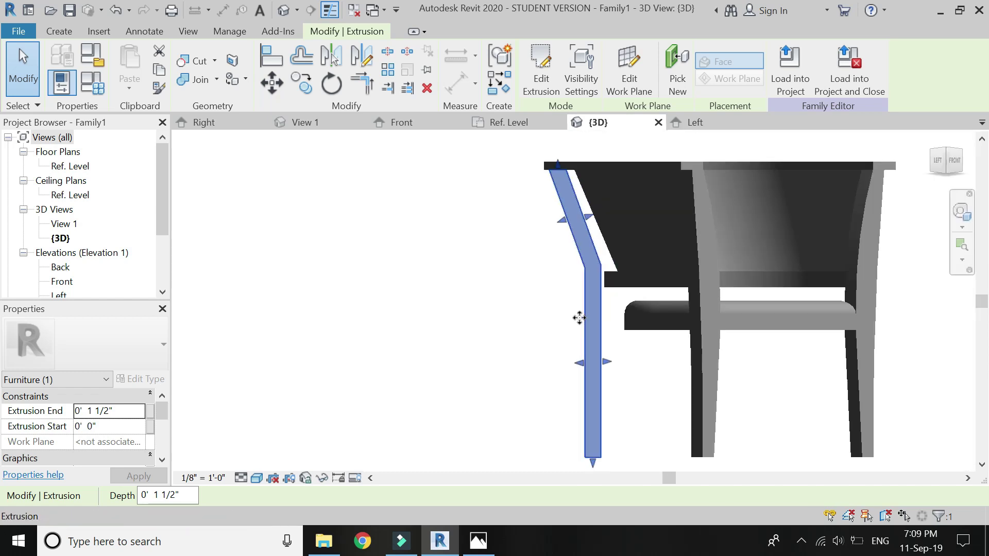
{"action": "scroll", "coordinate": [571, 203], "scroll_direction": "up", "scroll_amount": 5}
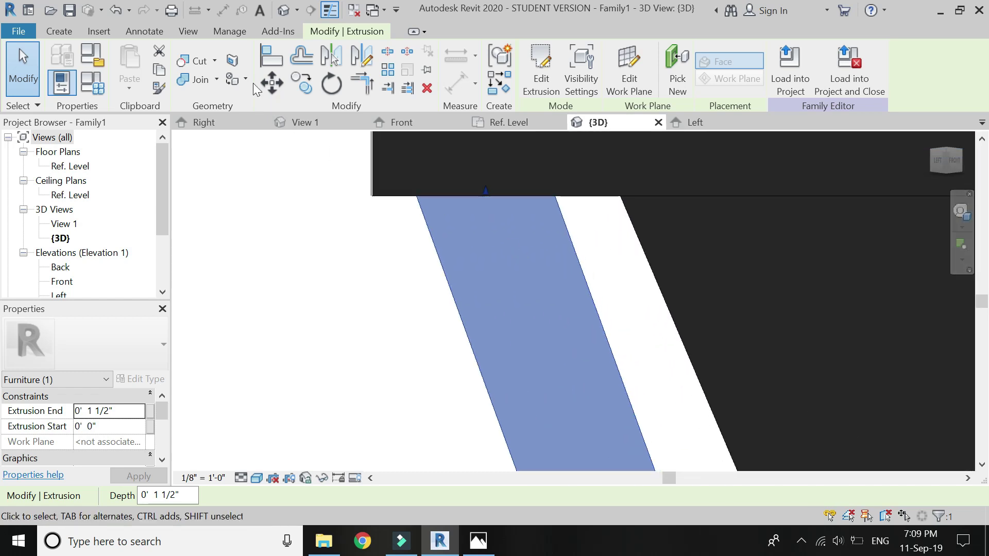
{"action": "left_click", "coordinate": [271, 82]}
{"action": "left_click", "coordinate": [556, 196]}
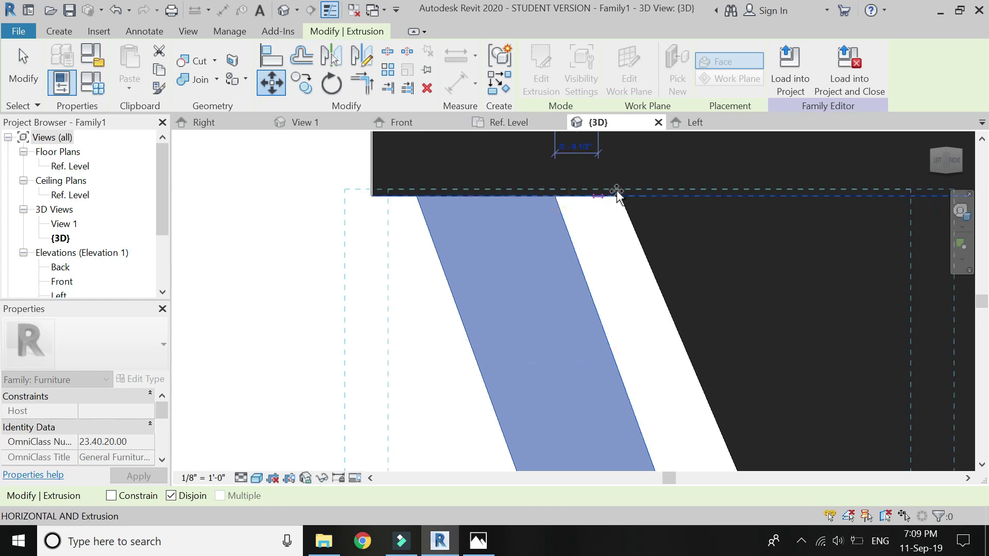
{"action": "left_click", "coordinate": [585, 193]}
{"action": "scroll", "coordinate": [505, 181], "scroll_direction": "down", "scroll_amount": 3}
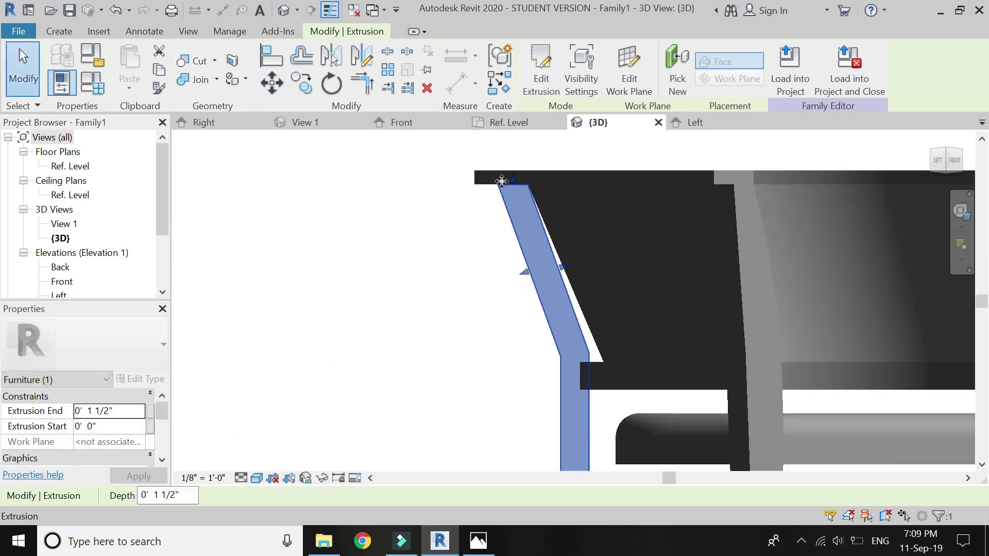
Edit the leg's extrusion sketch and shift the inner bend point inward so the slanted line follows the backrest's edge.
{"action": "double_click", "coordinate": [584, 323]}
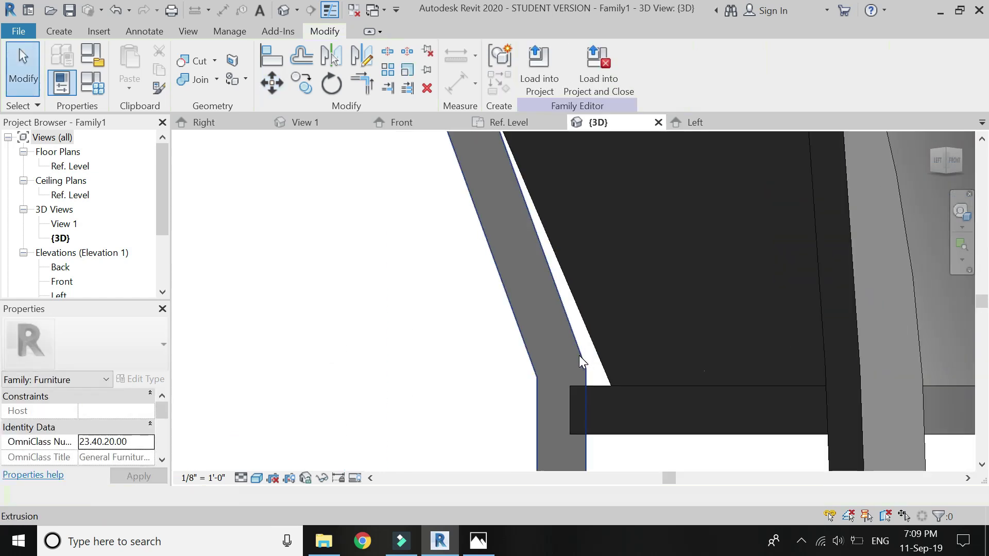
{"action": "scroll", "coordinate": [587, 376], "scroll_direction": "up", "scroll_amount": 3}
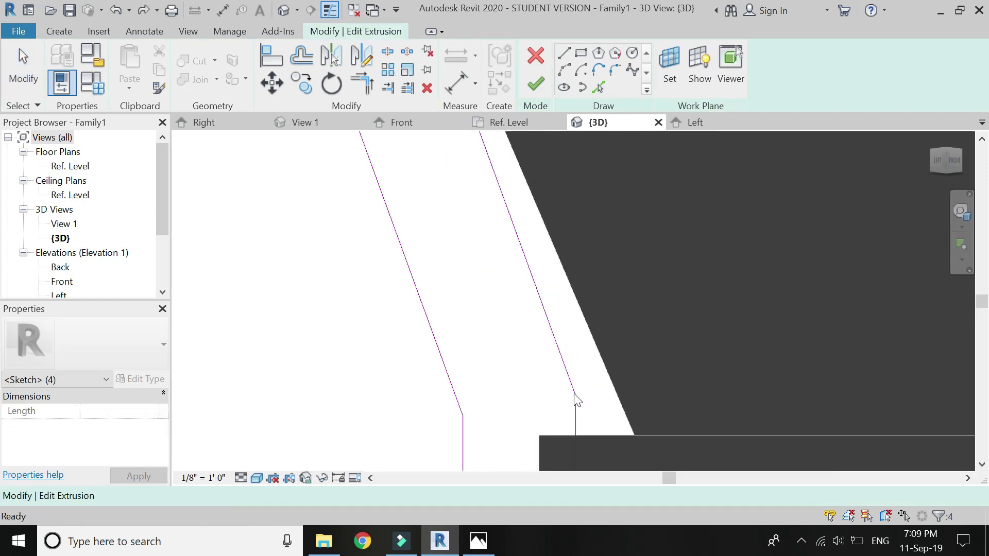
{"action": "left_click_drag", "start_coordinate": [575, 396], "coordinate": [613, 398]}
{"action": "scroll", "coordinate": [566, 396], "scroll_direction": "down", "scroll_amount": 3}
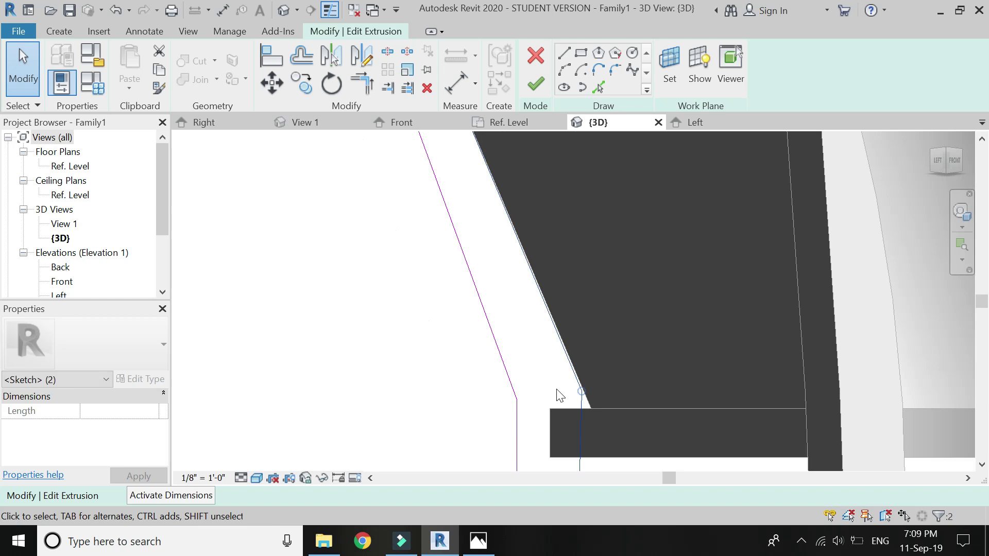
{"action": "scroll", "coordinate": [558, 380], "scroll_direction": "up", "scroll_amount": 3}
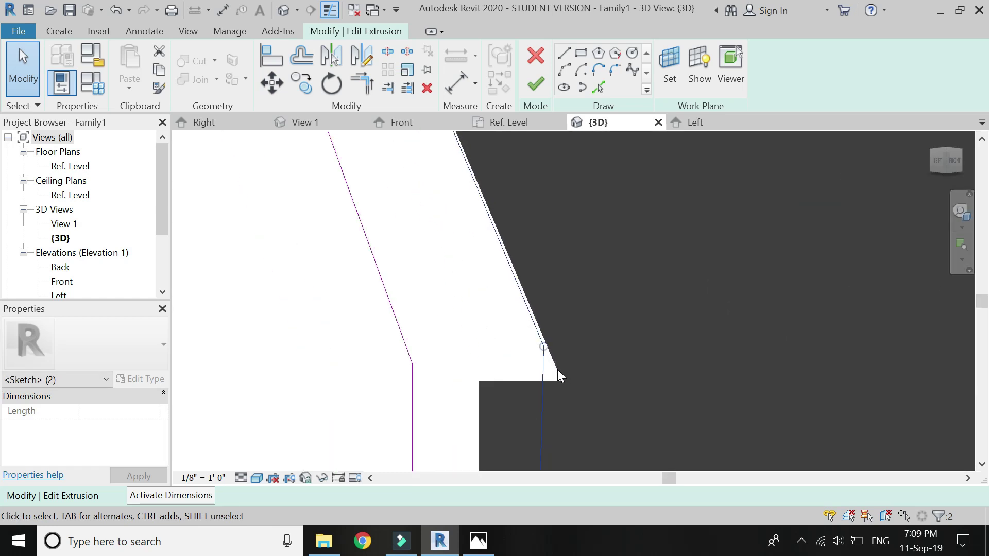
{"action": "scroll", "coordinate": [545, 321], "scroll_direction": "up", "scroll_amount": 2}
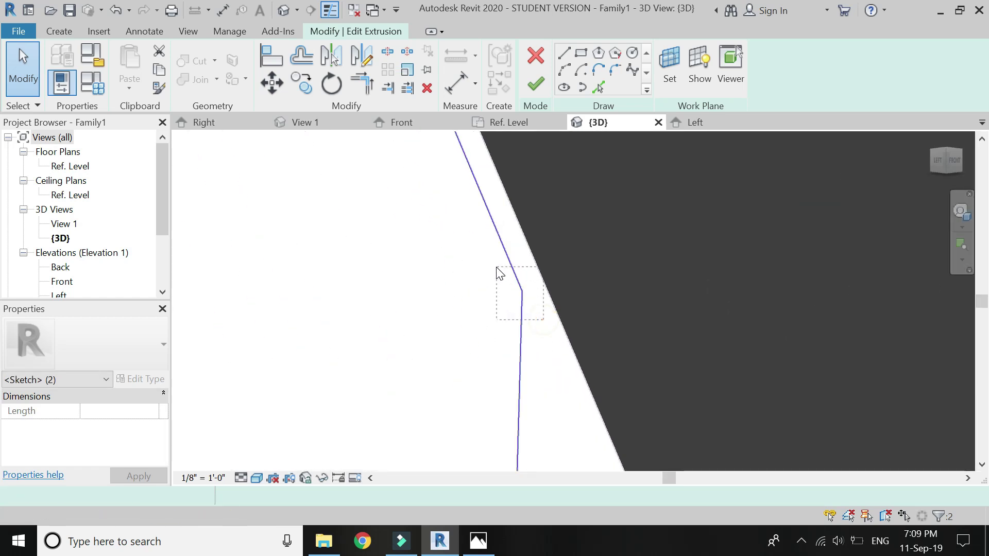
{"action": "mouse_move", "coordinate": [523, 287]}
{"action": "left_mouse_down"}
{"action": "mouse_move", "coordinate": [543, 286]}
{"action": "mouse_move", "coordinate": [554, 309]}
{"action": "left_mouse_up"}
{"action": "scroll", "coordinate": [561, 368], "scroll_direction": "down", "scroll_amount": 4}
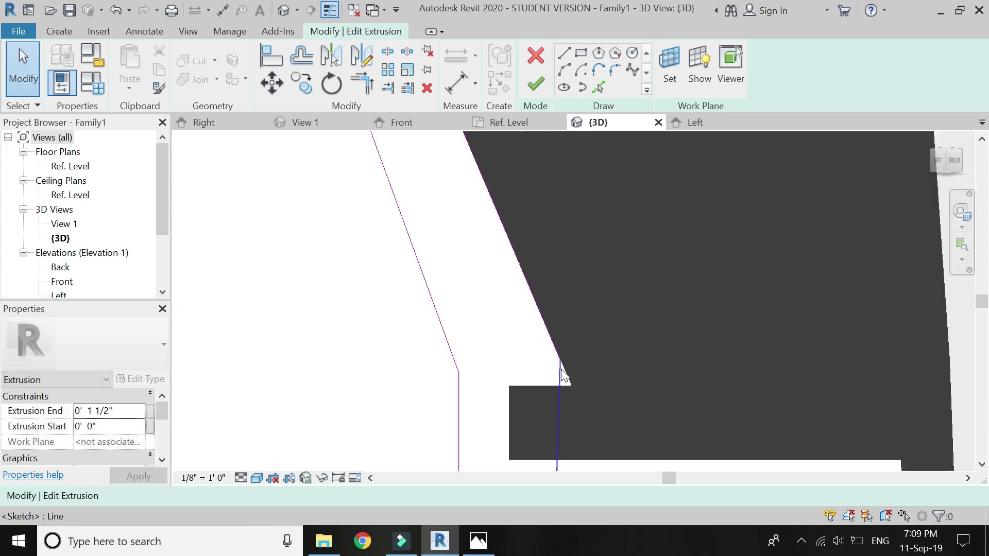
{"action": "scroll", "coordinate": [497, 349], "scroll_direction": "down", "scroll_amount": 3}
{"action": "scroll", "coordinate": [497, 356], "scroll_direction": "up", "scroll_amount": 3}
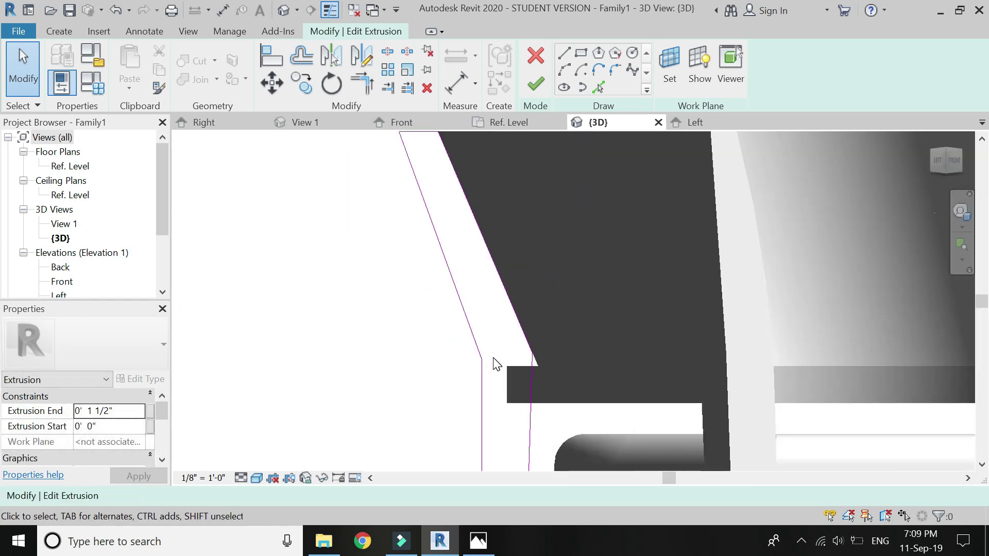
Offset the two inner leg lines 1 1/2" outward with copies and delete the old outer lines.
{"action": "left_click", "coordinate": [305, 56]}
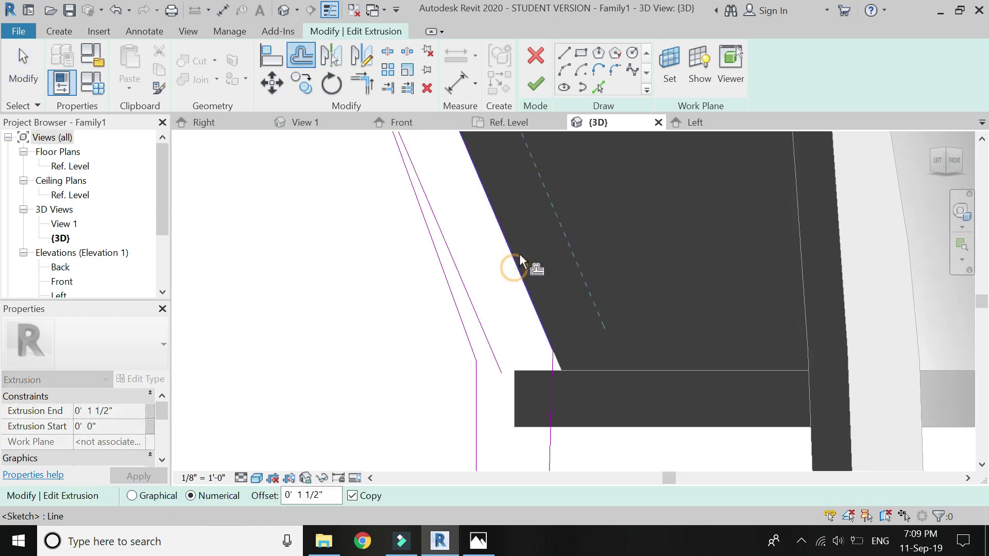
{"action": "scroll", "coordinate": [521, 260], "scroll_direction": "down", "scroll_amount": 3}
{"action": "key", "text": "Escape"}
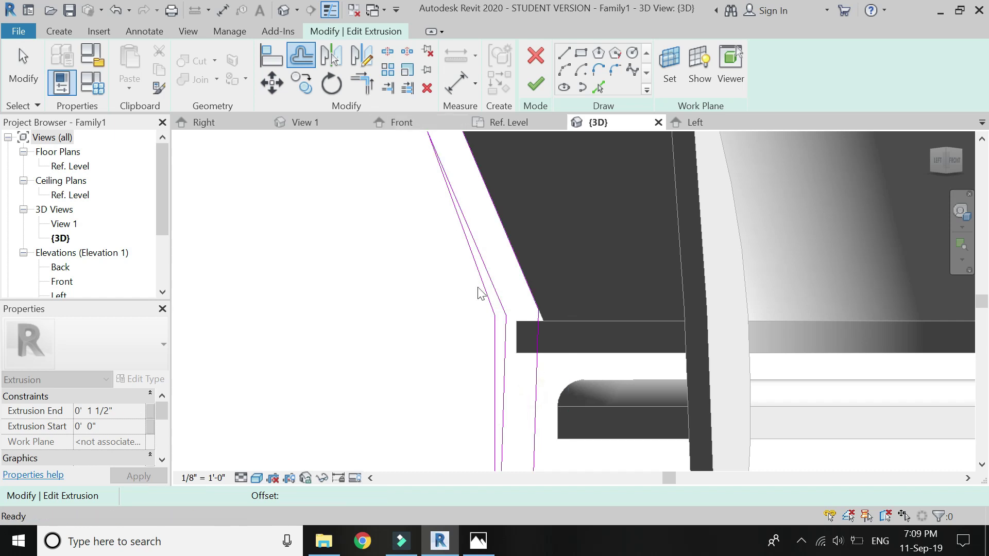
{"action": "scroll", "coordinate": [494, 325], "scroll_direction": "up", "scroll_amount": 4}
{"action": "left_click", "coordinate": [486, 331]}
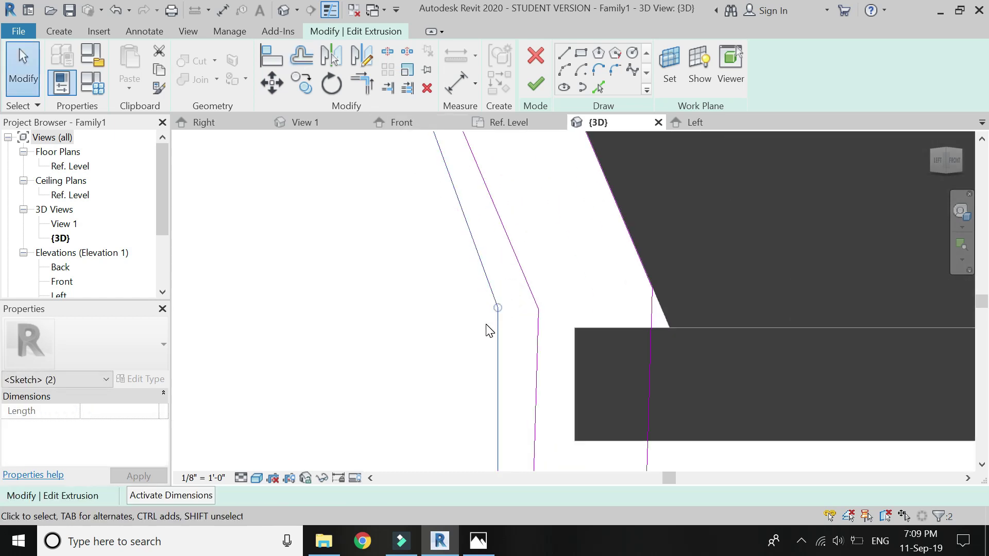
{"action": "key", "text": "Escape"}
Trim the leg's outer slanted line to meet the top line in a corner, and finish editing the leg extrusion.
{"action": "scroll", "coordinate": [490, 335], "scroll_direction": "down", "scroll_amount": 5}
{"action": "scroll", "coordinate": [466, 255], "scroll_direction": "up", "scroll_amount": 5}
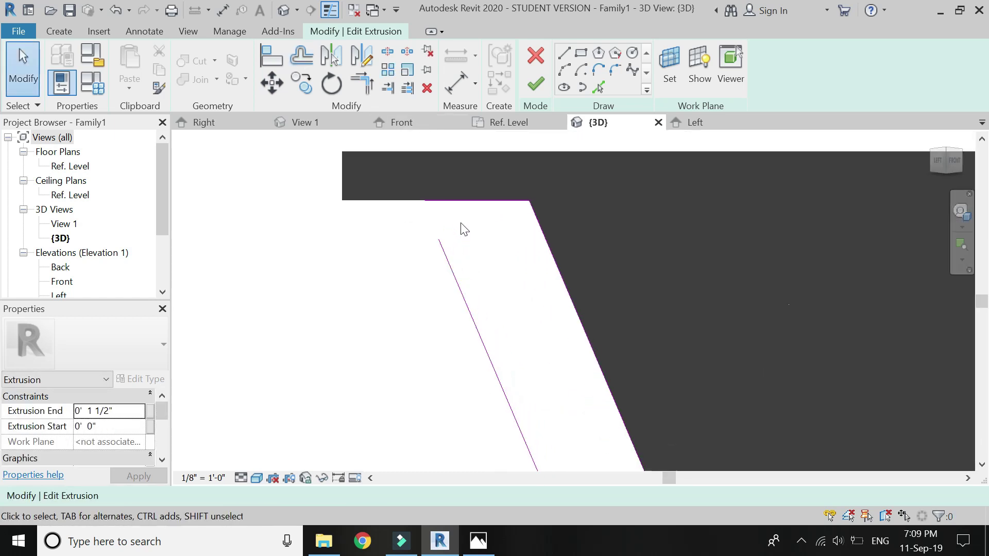
{"action": "left_click", "coordinate": [472, 197]}
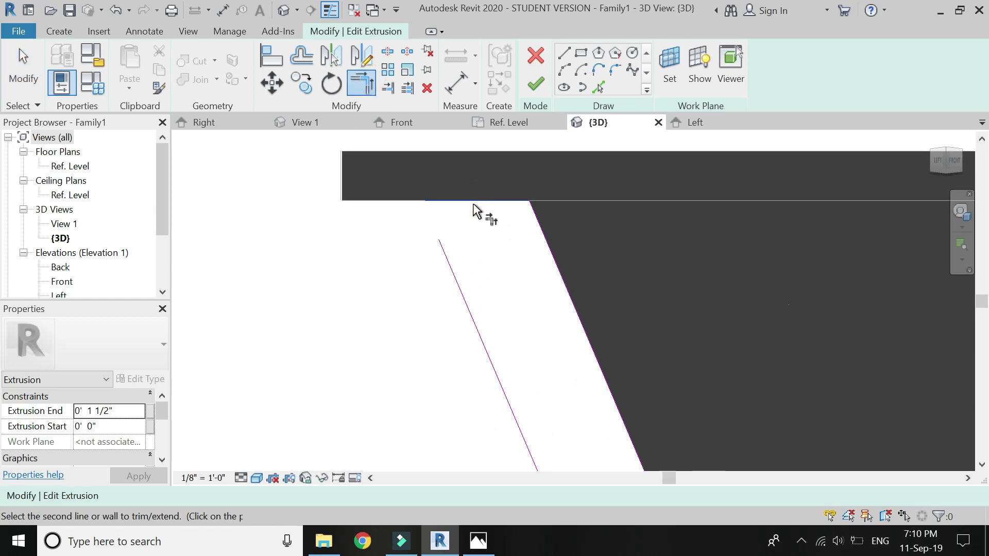
{"action": "left_click", "coordinate": [448, 260]}
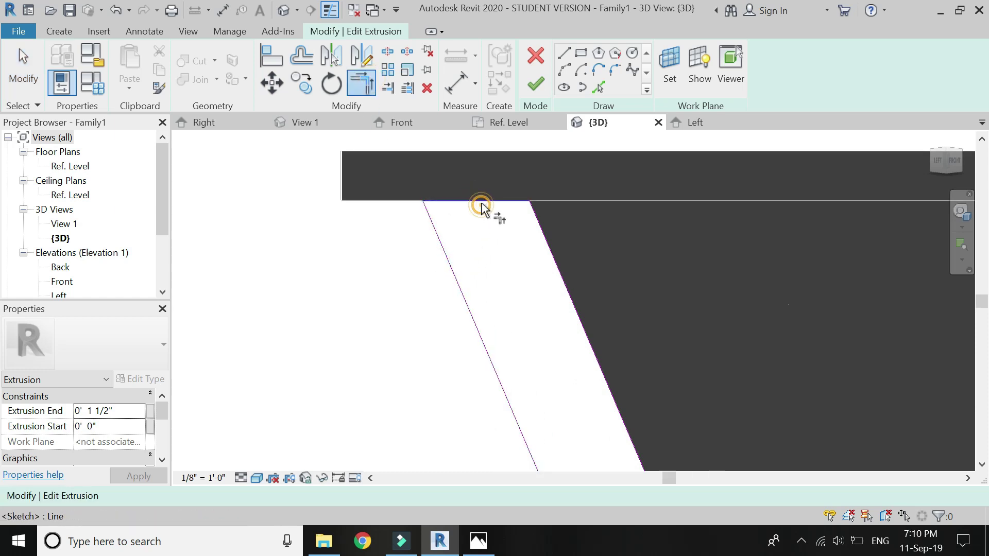
{"action": "scroll", "coordinate": [481, 208], "scroll_direction": "down", "scroll_amount": 4}
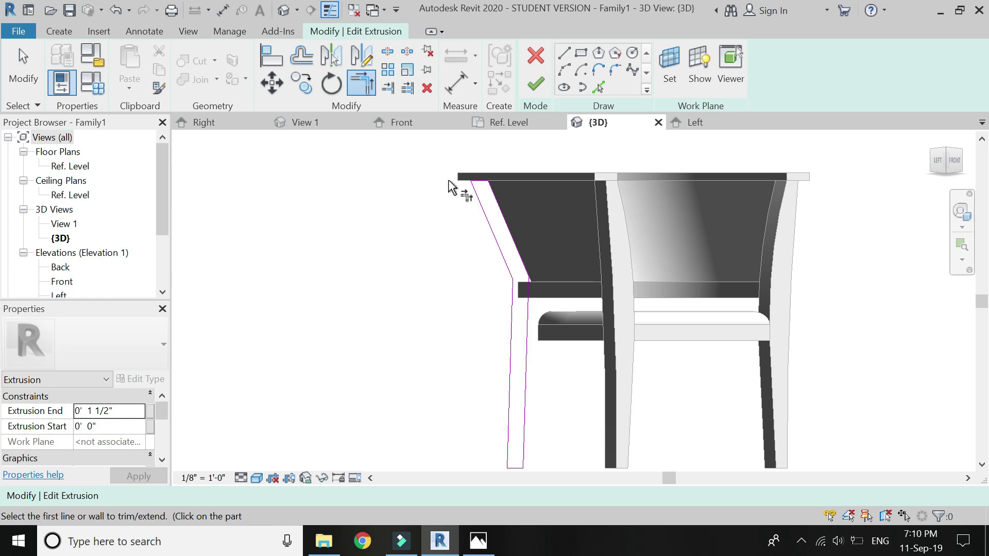
{"action": "scroll", "coordinate": [514, 283], "scroll_direction": "down", "scroll_amount": 2}
{"action": "scroll", "coordinate": [512, 386], "scroll_direction": "up", "scroll_amount": 6}
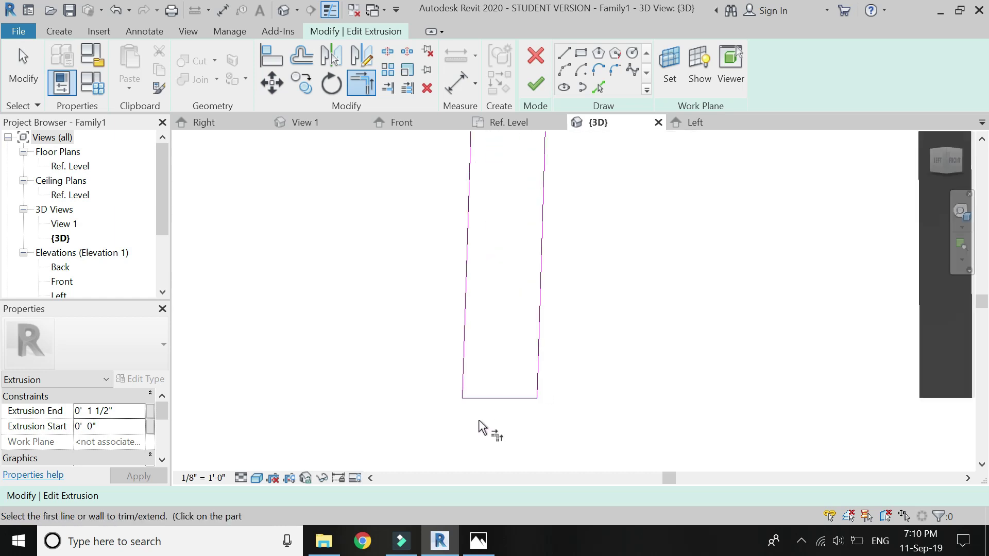
{"action": "scroll", "coordinate": [466, 422], "scroll_direction": "down", "scroll_amount": 5}
{"action": "left_click", "coordinate": [535, 83]}
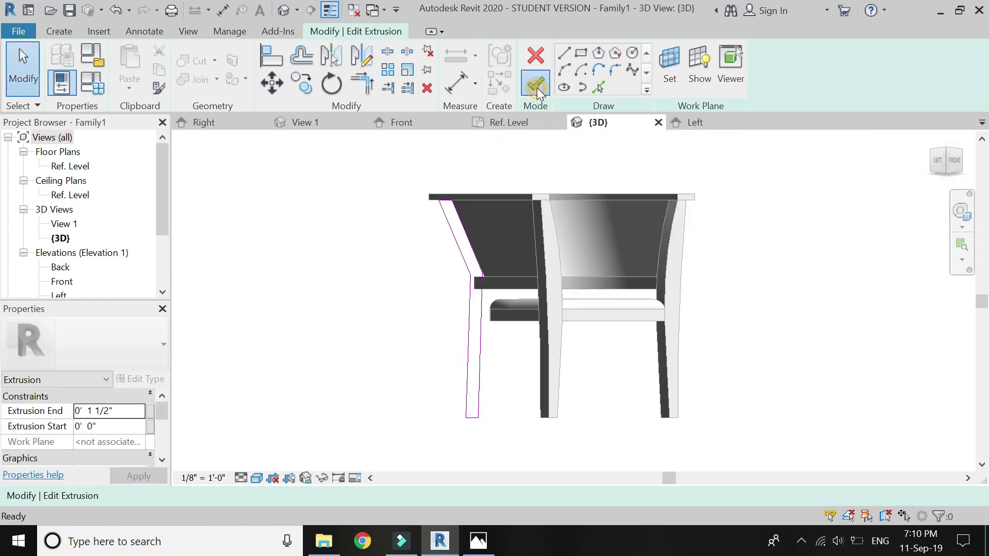
{"action": "key", "text": "Escape"}
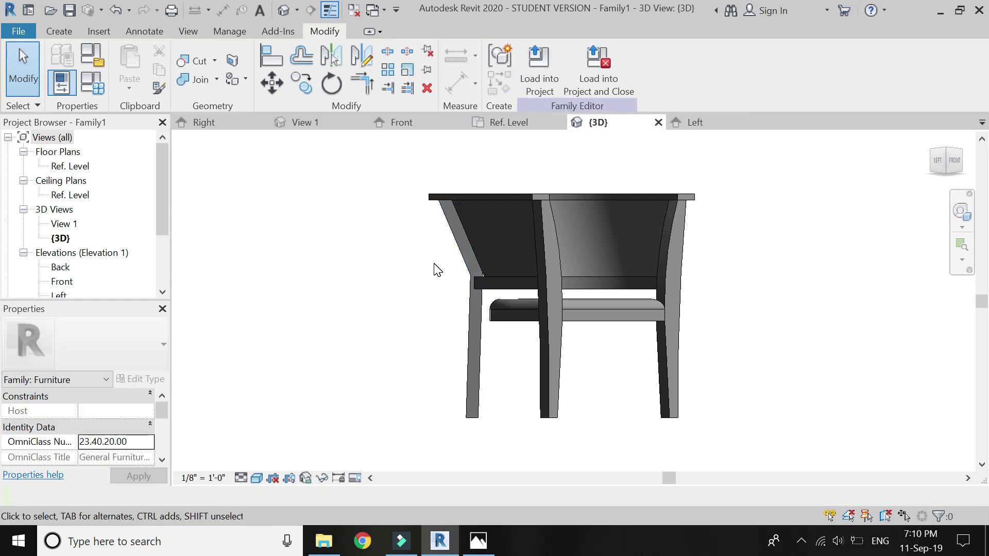
In the Ref. Level plan, mirror the rear leg across a vertical axis drawn from the middle of the seat's front edge.
{"action": "left_click", "coordinate": [509, 123]}
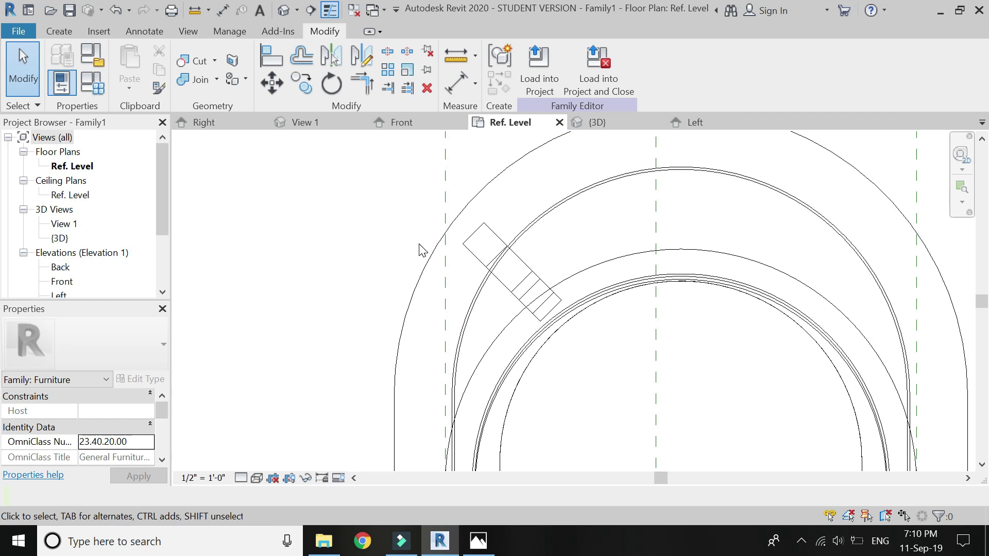
{"action": "left_click", "coordinate": [610, 121]}
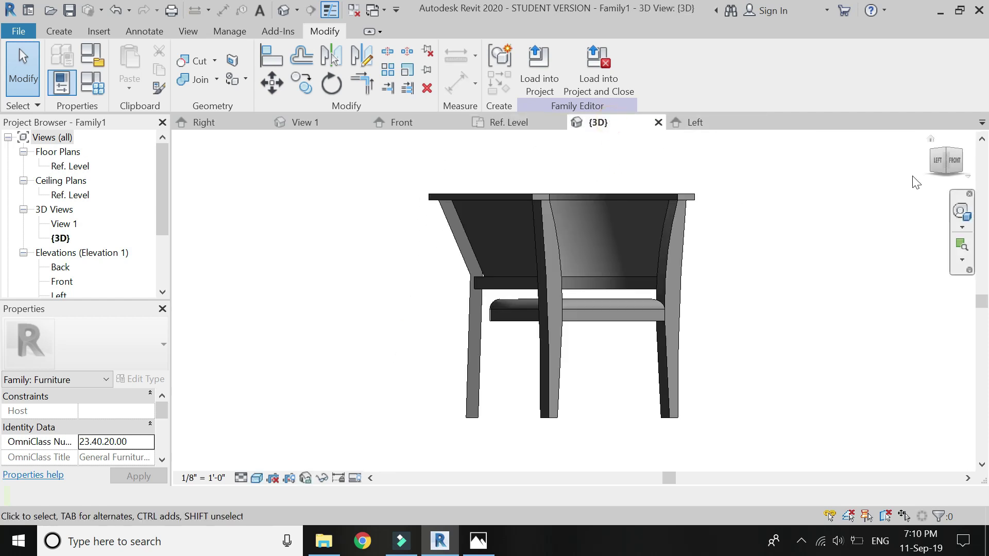
{"action": "left_click", "coordinate": [512, 123]}
{"action": "left_click", "coordinate": [529, 276]}
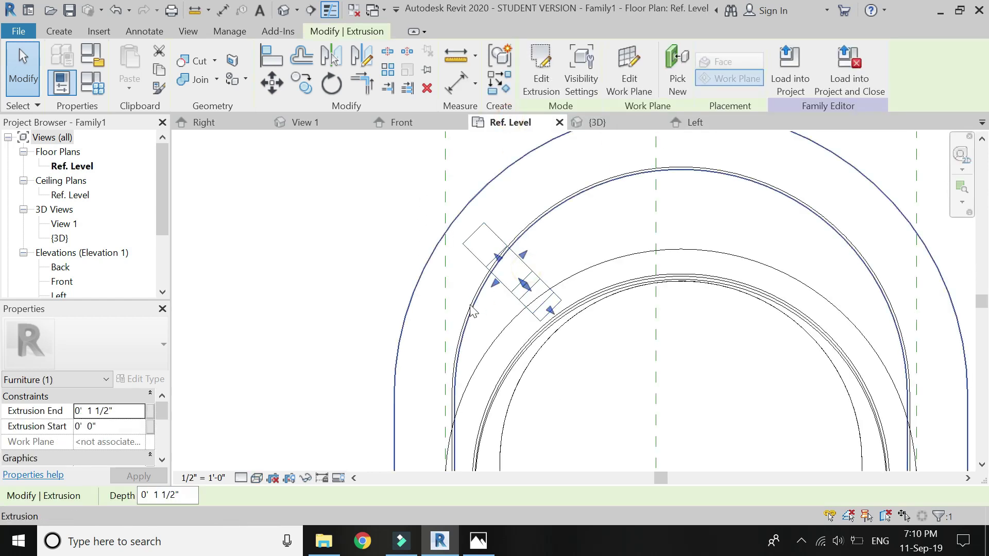
{"action": "scroll", "coordinate": [463, 299], "scroll_direction": "down", "scroll_amount": 5}
{"action": "scroll", "coordinate": [464, 298], "scroll_direction": "up", "scroll_amount": 2}
{"action": "left_click", "coordinate": [360, 57]}
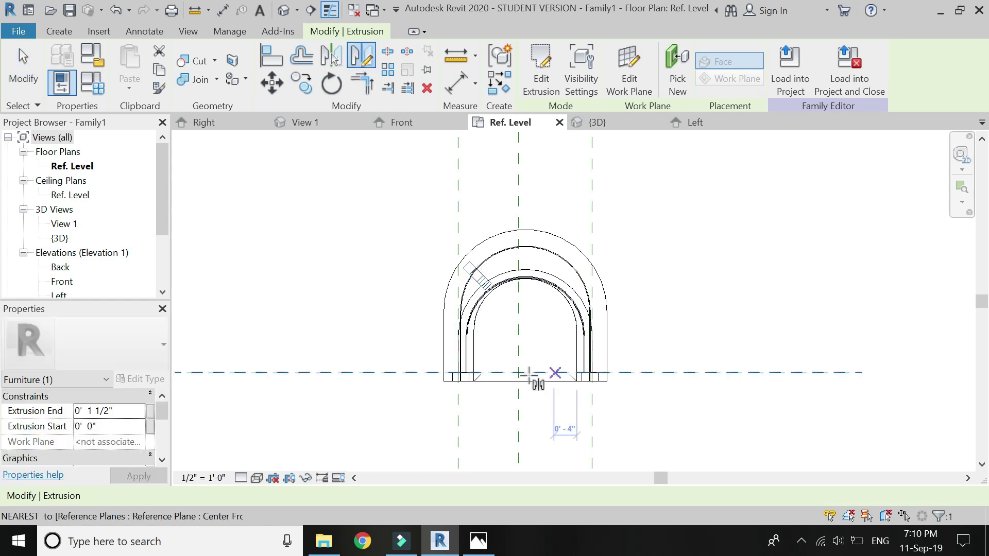
{"action": "scroll", "coordinate": [530, 386], "scroll_direction": "up", "scroll_amount": 2}
{"action": "left_click", "coordinate": [525, 383]}
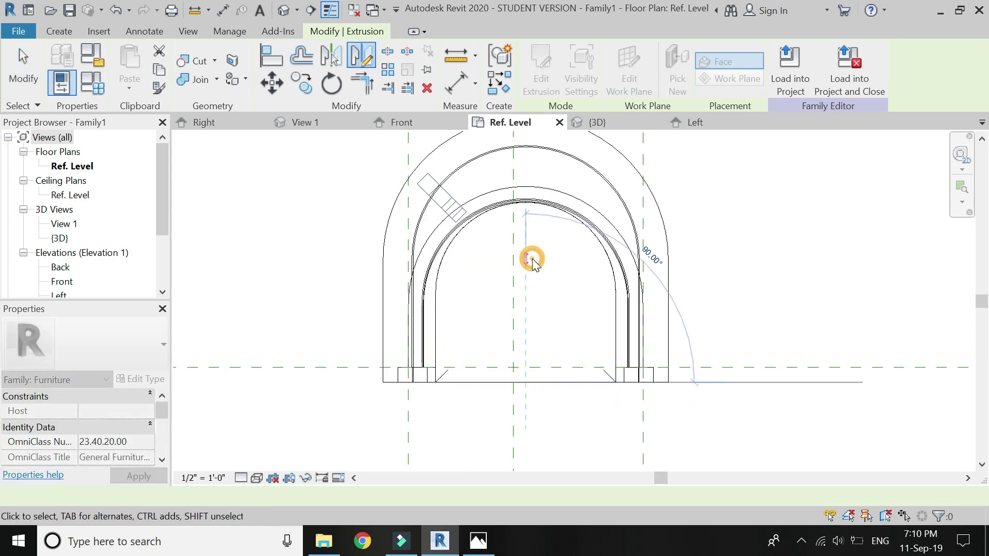
{"action": "left_click", "coordinate": [533, 259]}
{"action": "key", "text": "Escape"}
{"action": "scroll", "coordinate": [515, 320], "scroll_direction": "down", "scroll_amount": 2}
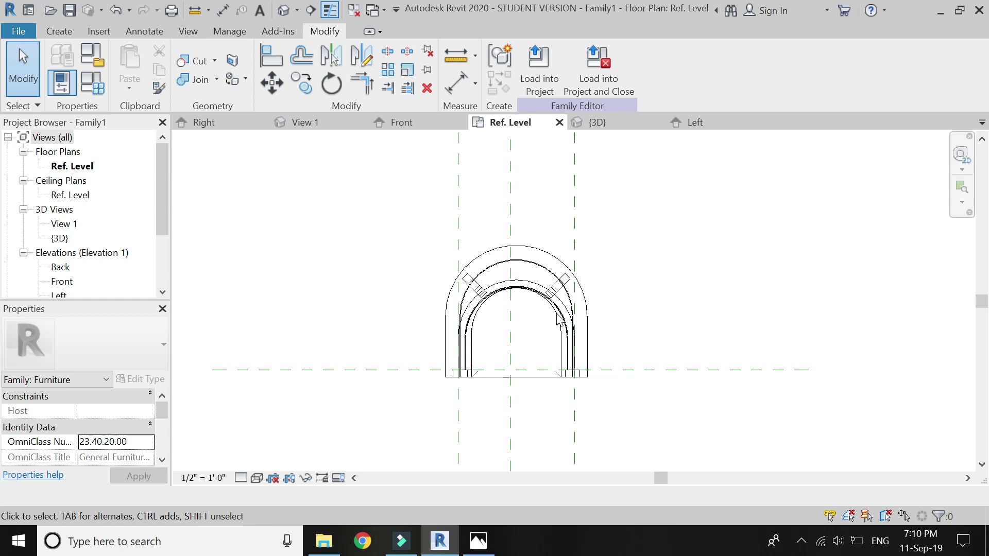
In the 3D view, set the orbit pivot on the chair and examine both rear legs and the seat from the left side.
{"action": "left_click", "coordinate": [611, 122]}
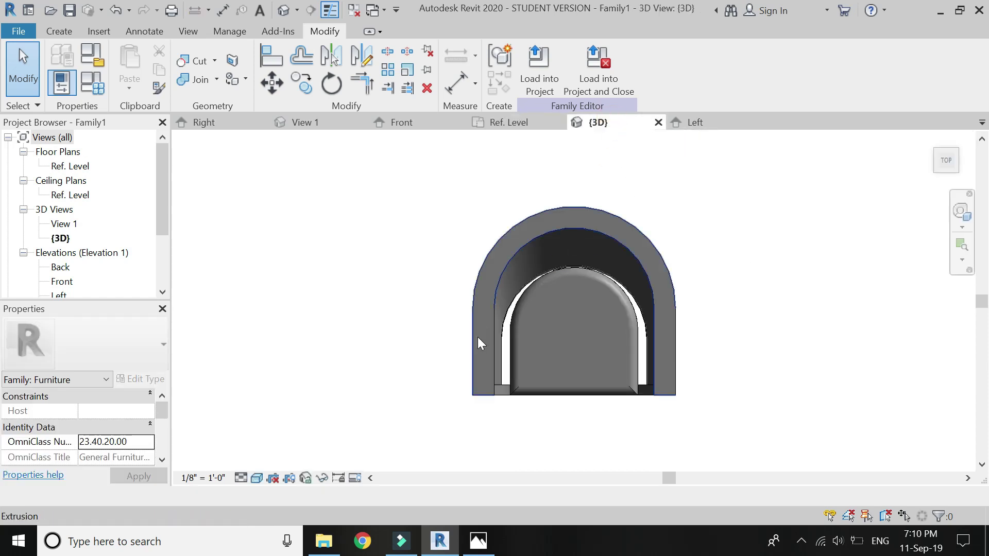
{"action": "left_click", "coordinate": [961, 211]}
{"action": "left_click", "coordinate": [730, 252]}
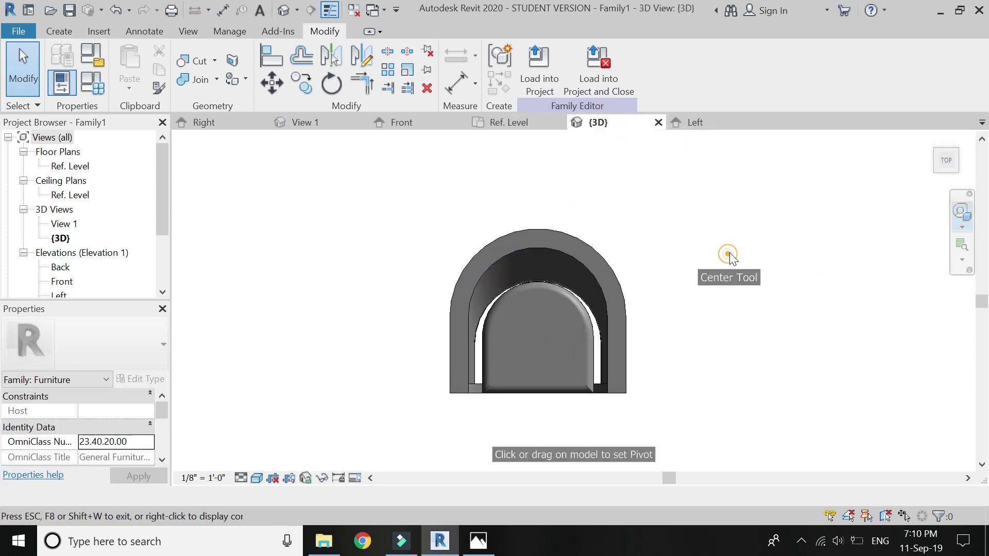
{"action": "left_click", "coordinate": [718, 287]}
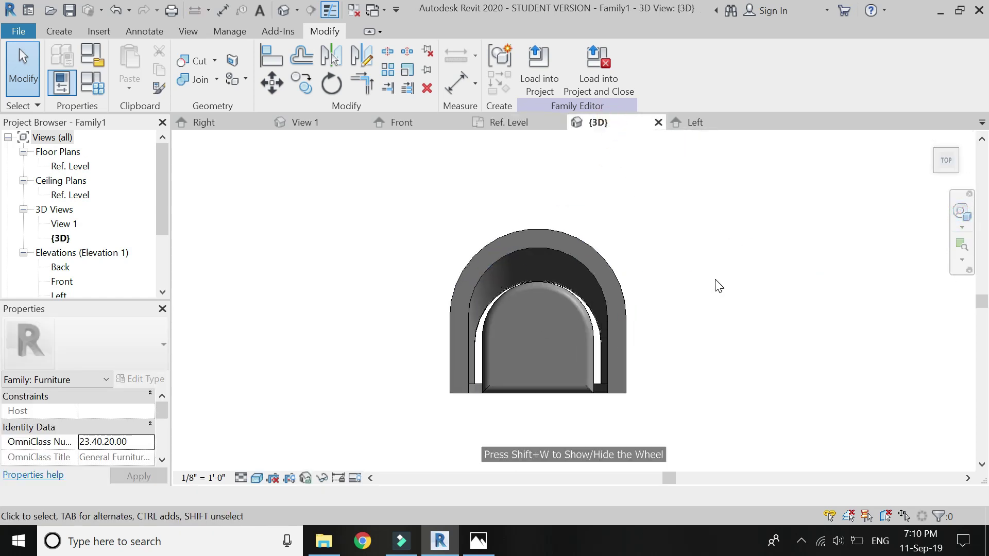
{"action": "left_click", "coordinate": [961, 211]}
{"action": "left_click_drag", "start_coordinate": [767, 232], "coordinate": [525, 332]}
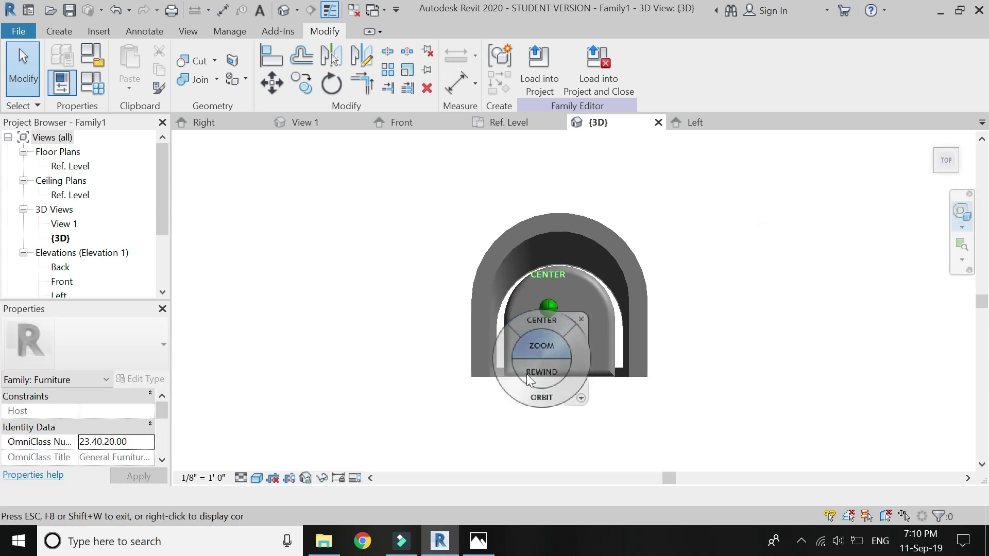
{"action": "left_click_drag", "start_coordinate": [531, 397], "coordinate": [599, 316]}
{"action": "scroll", "coordinate": [599, 316], "scroll_direction": "up", "scroll_amount": 4}
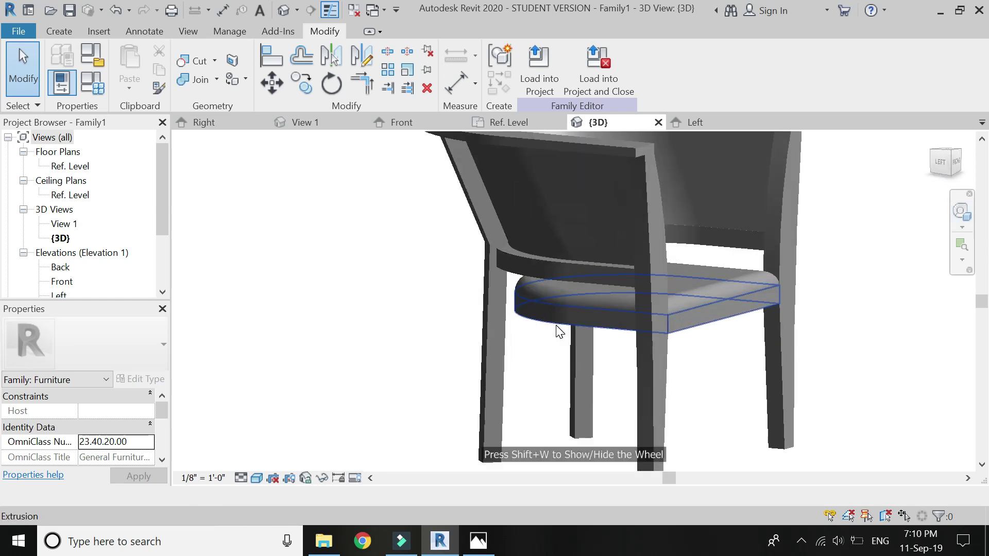
Edit the seat's extrusion sketch in the Ref. Level plan and move its rear arc outward to the lower rail's outer curve.
{"action": "double_click", "coordinate": [764, 292]}
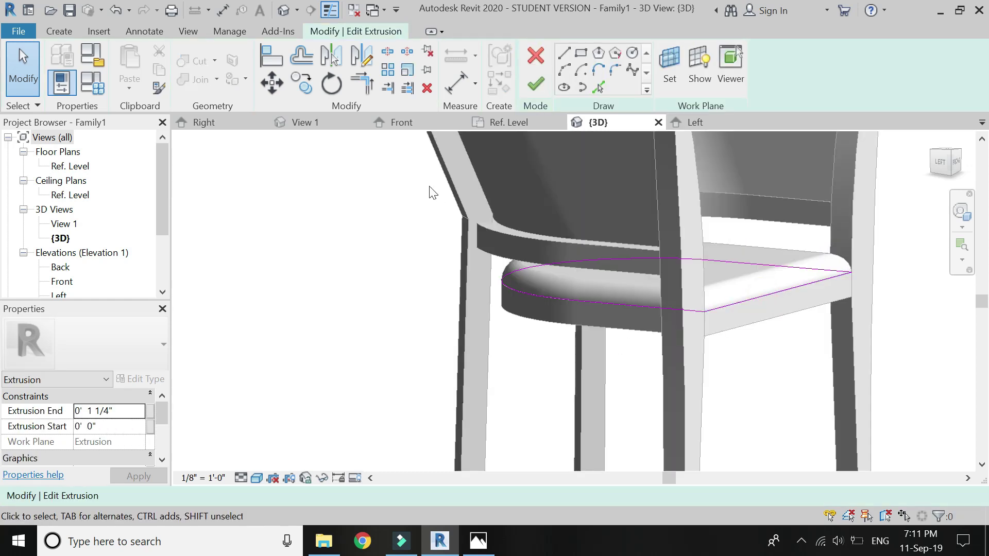
{"action": "left_click", "coordinate": [528, 125]}
{"action": "scroll", "coordinate": [498, 283], "scroll_direction": "up", "scroll_amount": 4}
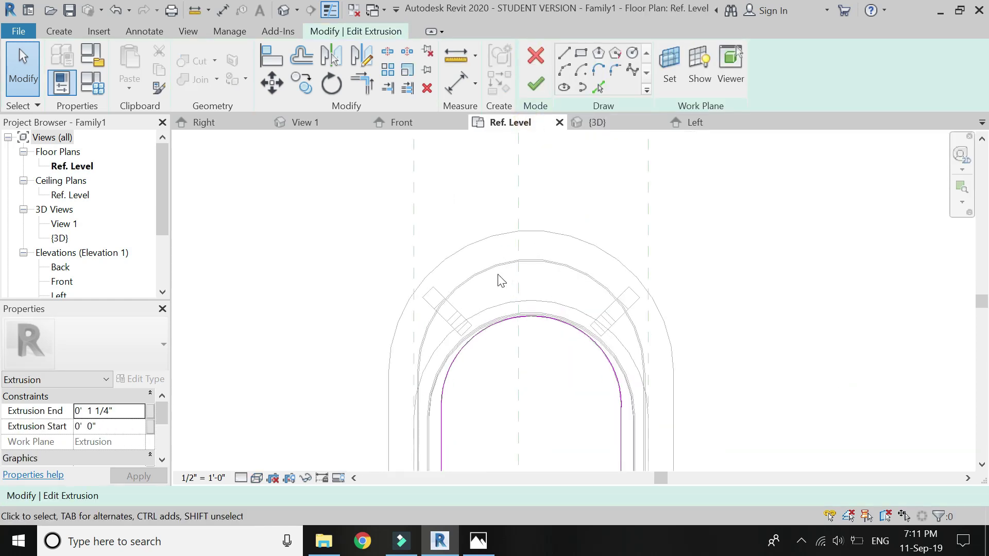
{"action": "scroll", "coordinate": [505, 344], "scroll_direction": "up", "scroll_amount": 2}
{"action": "left_click", "coordinate": [543, 316]}
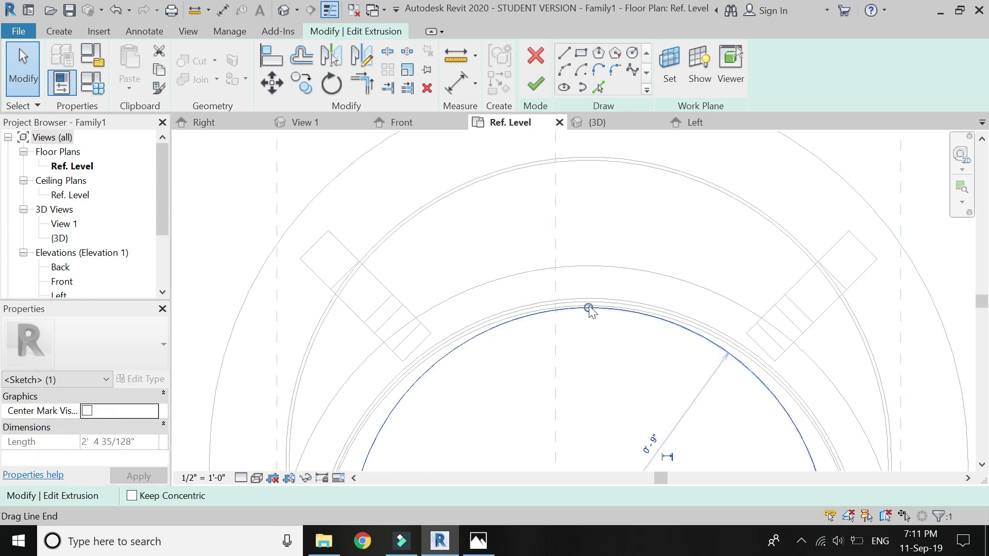
{"action": "left_click_drag", "start_coordinate": [576, 292], "coordinate": [569, 266]}
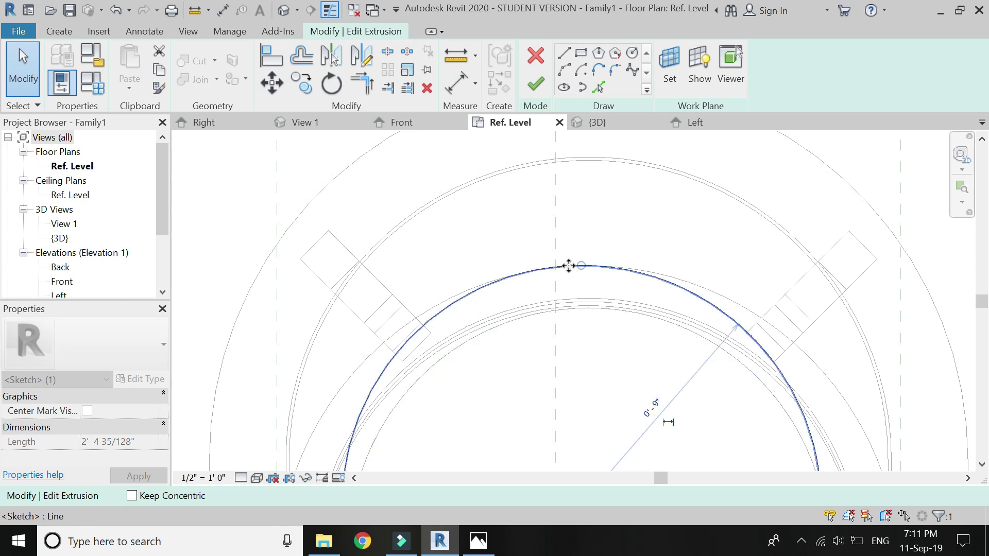
Move the left and right side lines of the seat sketch back onto the seat's original side edges.
{"action": "scroll", "coordinate": [567, 257], "scroll_direction": "down", "scroll_amount": 3}
{"action": "scroll", "coordinate": [457, 468], "scroll_direction": "up", "scroll_amount": 4}
{"action": "scroll", "coordinate": [455, 452], "scroll_direction": "down", "scroll_amount": 3}
{"action": "scroll", "coordinate": [473, 412], "scroll_direction": "up", "scroll_amount": 4}
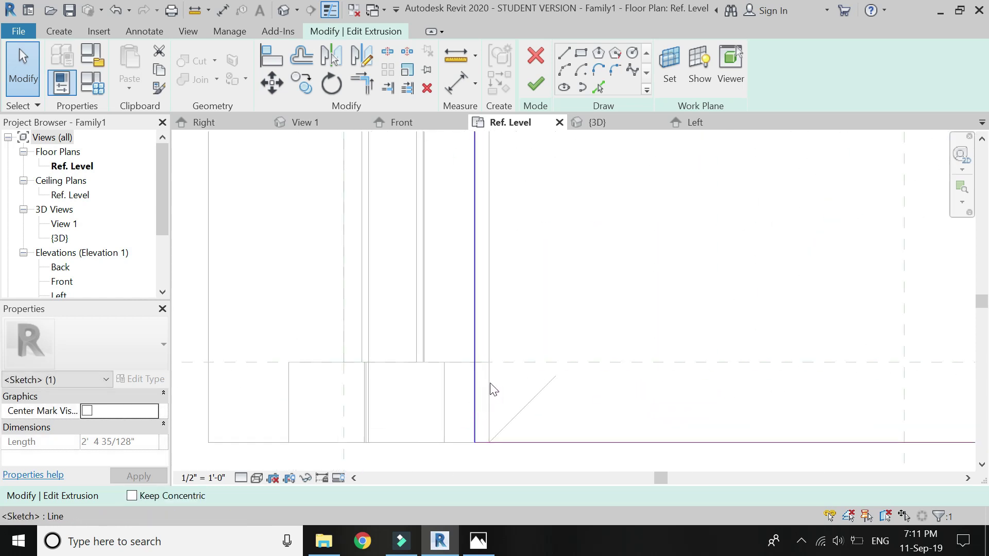
{"action": "left_click", "coordinate": [473, 331]}
{"action": "left_click_drag", "start_coordinate": [473, 331], "coordinate": [493, 333]}
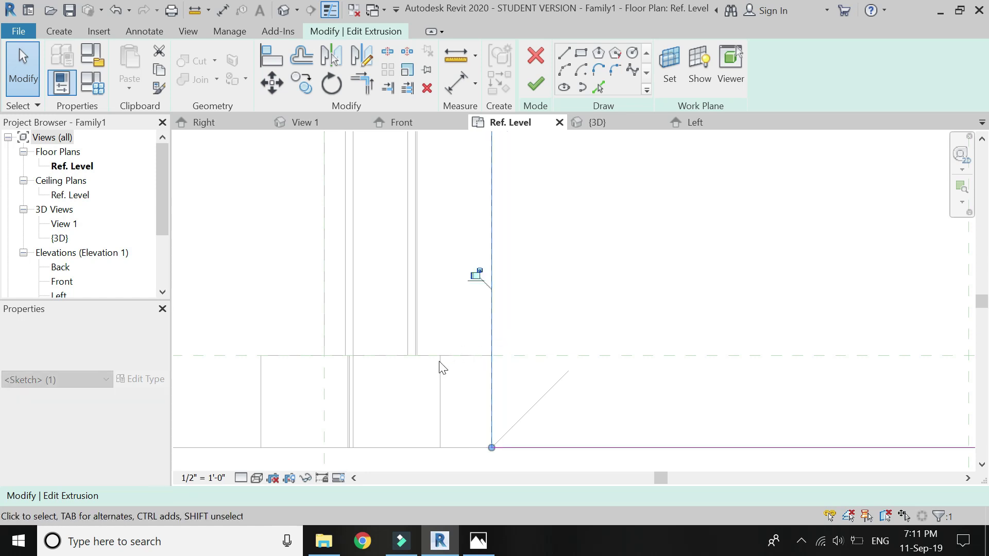
{"action": "scroll", "coordinate": [446, 379], "scroll_direction": "down", "scroll_amount": 3}
{"action": "scroll", "coordinate": [684, 342], "scroll_direction": "up", "scroll_amount": 5}
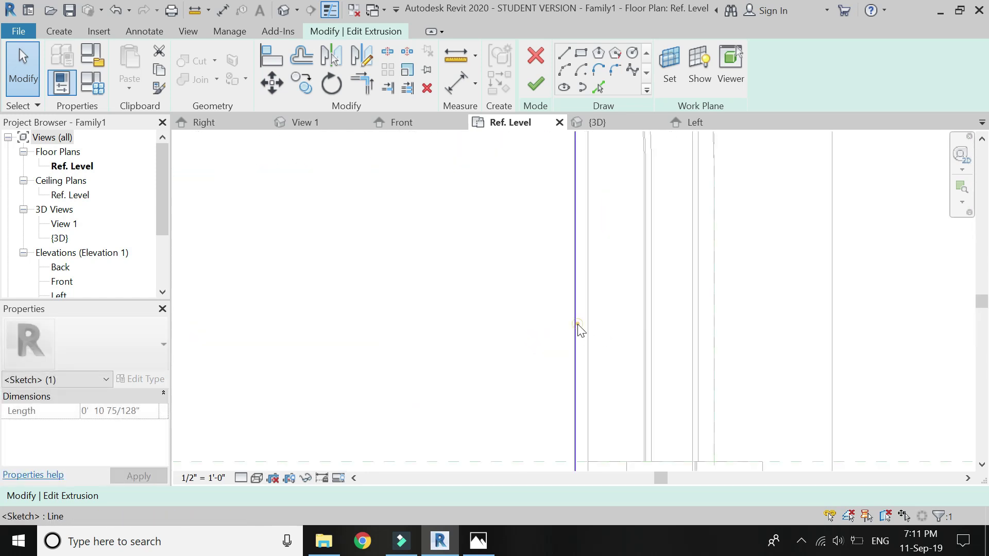
{"action": "left_click_drag", "start_coordinate": [594, 335], "coordinate": [595, 339]}
{"action": "scroll", "coordinate": [602, 345], "scroll_direction": "down", "scroll_amount": 3}
{"action": "scroll", "coordinate": [612, 352], "scroll_direction": "down", "scroll_amount": 3}
{"action": "left_click", "coordinate": [540, 236]}
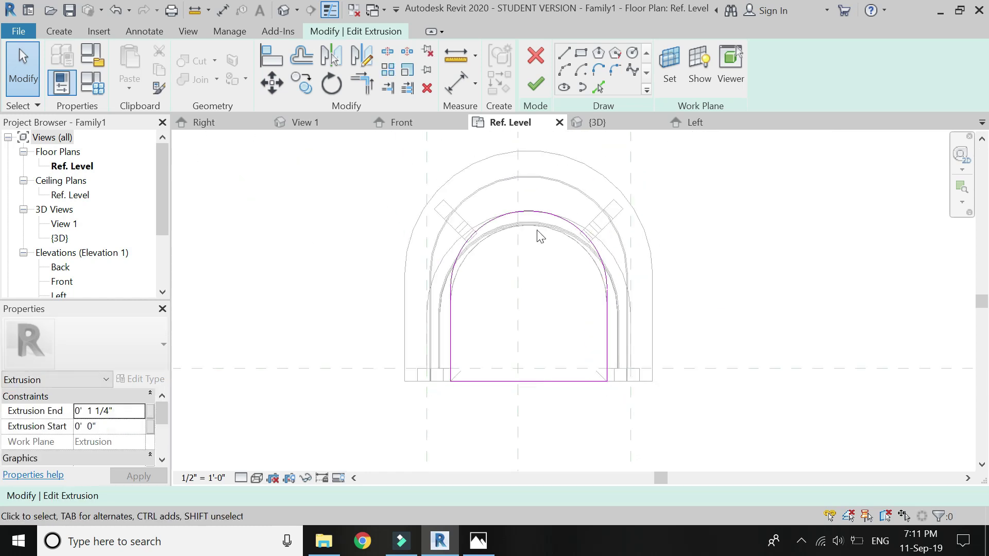
Return to the 3D view and finish the seat's extended extrusion sketch.
{"action": "left_click", "coordinate": [607, 128]}
{"action": "scroll", "coordinate": [534, 327], "scroll_direction": "down", "scroll_amount": 2}
{"action": "scroll", "coordinate": [536, 309], "scroll_direction": "up", "scroll_amount": 2}
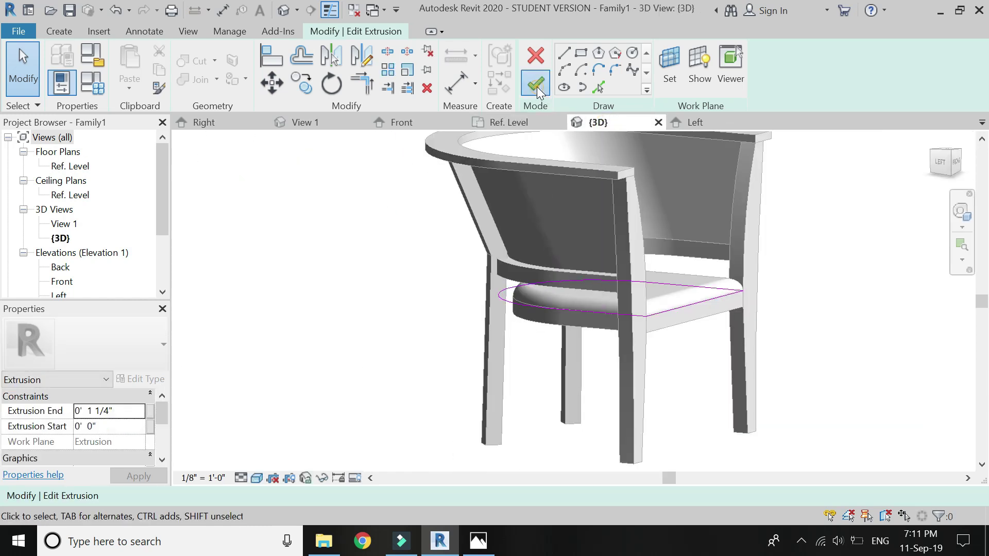
{"action": "left_click", "coordinate": [535, 85]}
{"action": "key", "text": "Escape"}
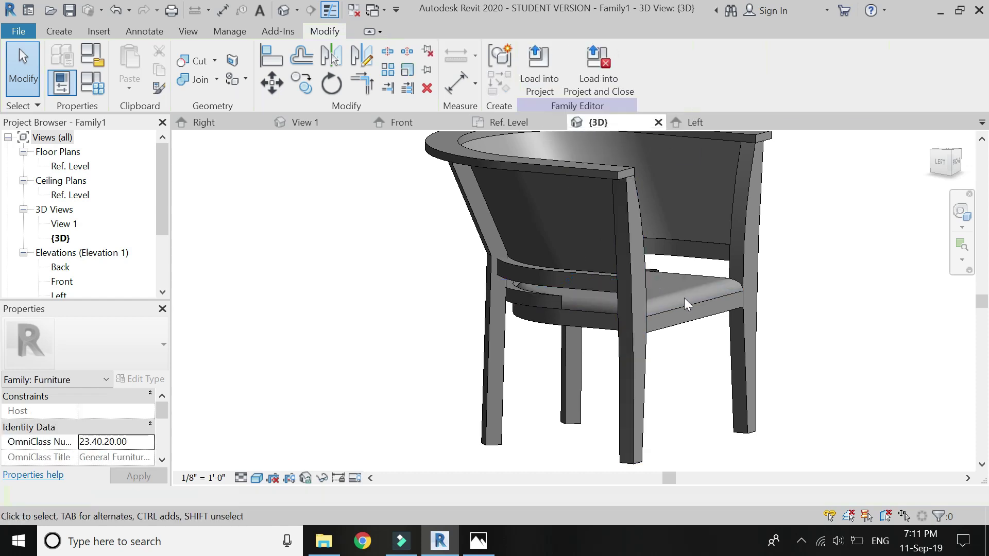
Open the path sketch of the seat's void sweep in the Ref. Level plan and delete its old rear arc.
{"action": "scroll", "coordinate": [684, 298], "scroll_direction": "up", "scroll_amount": 2}
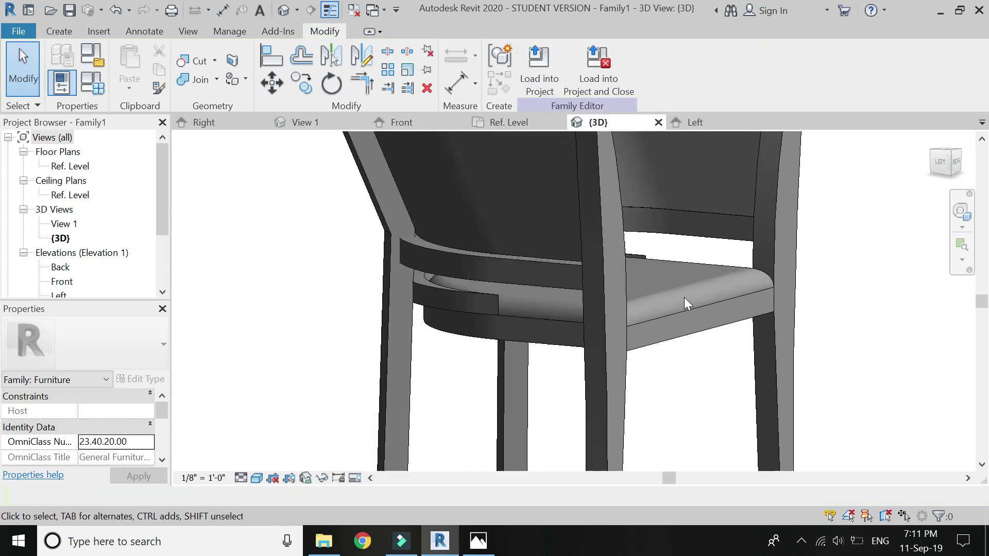
{"action": "double_click", "coordinate": [663, 313]}
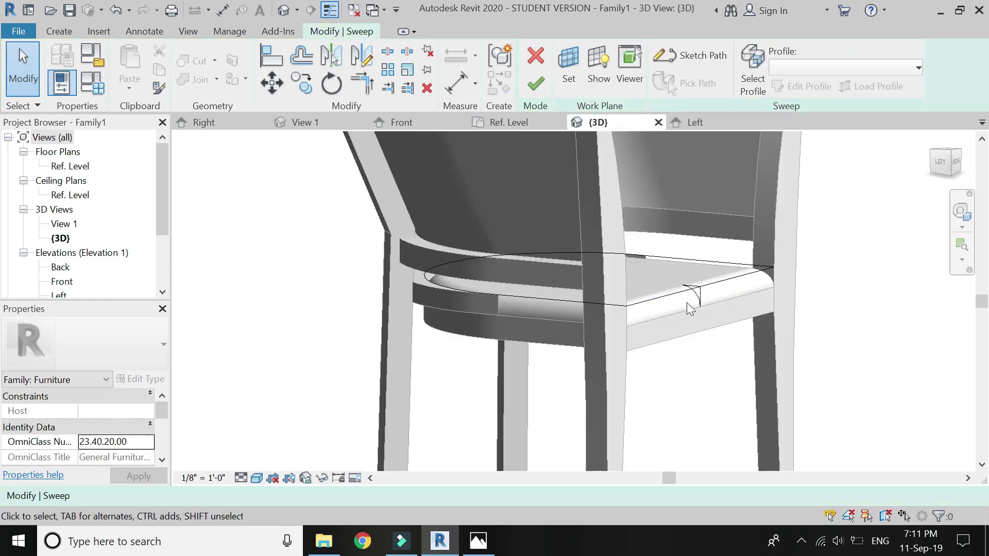
{"action": "scroll", "coordinate": [687, 302], "scroll_direction": "up", "scroll_amount": 1}
{"action": "double_click", "coordinate": [660, 300]}
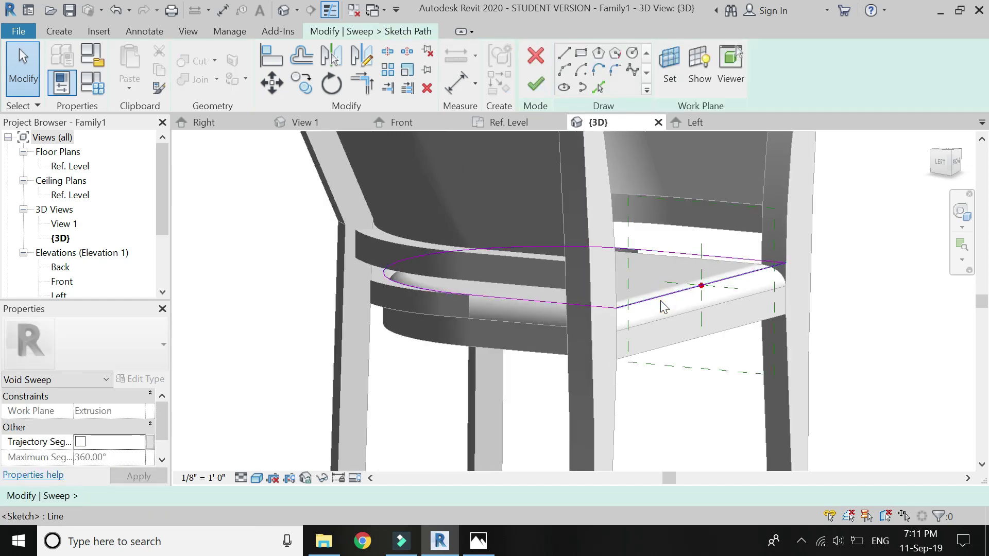
{"action": "left_click", "coordinate": [510, 122]}
{"action": "scroll", "coordinate": [535, 211], "scroll_direction": "up", "scroll_amount": 4}
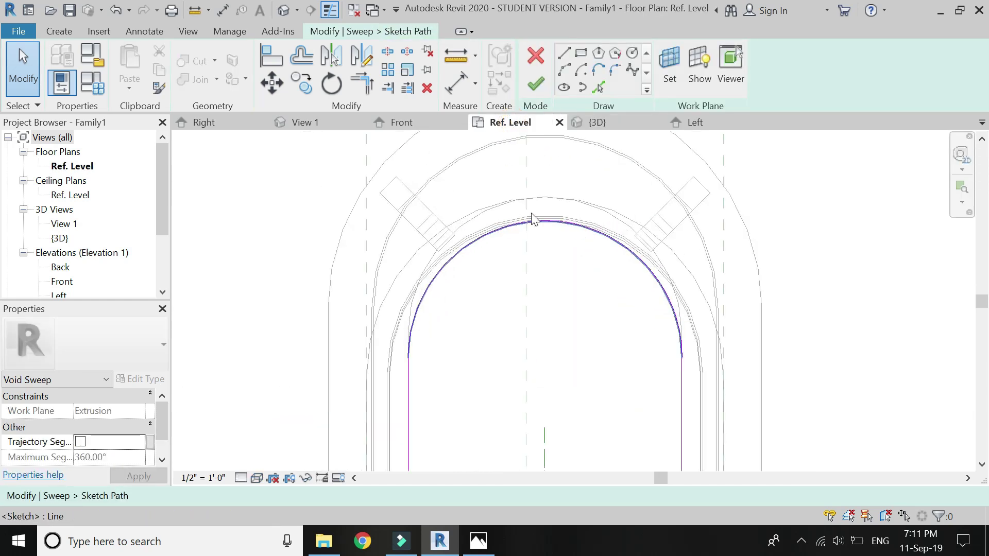
{"action": "scroll", "coordinate": [490, 289], "scroll_direction": "down", "scroll_amount": 2}
{"action": "scroll", "coordinate": [430, 324], "scroll_direction": "up", "scroll_amount": 4}
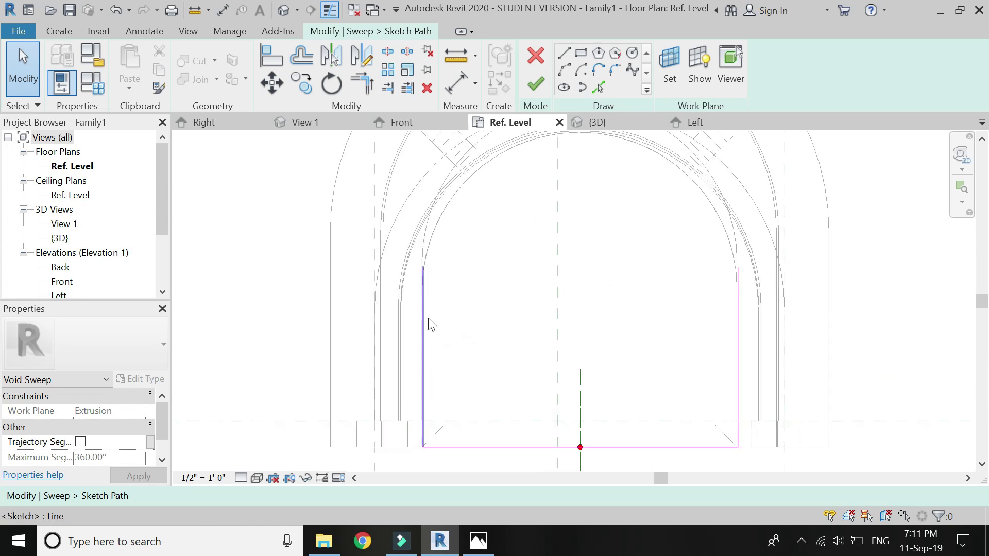
Delete the sweep path's old side lines and pick the extended seat's side edges and rear arc as the new path.
{"action": "left_click", "coordinate": [422, 314]}
{"action": "key", "text": "Escape"}
{"action": "scroll", "coordinate": [512, 359], "scroll_direction": "down", "scroll_amount": 2}
{"action": "scroll", "coordinate": [635, 320], "scroll_direction": "up", "scroll_amount": 2}
{"action": "key", "text": "Escape"}
{"action": "key", "text": "Escape"}
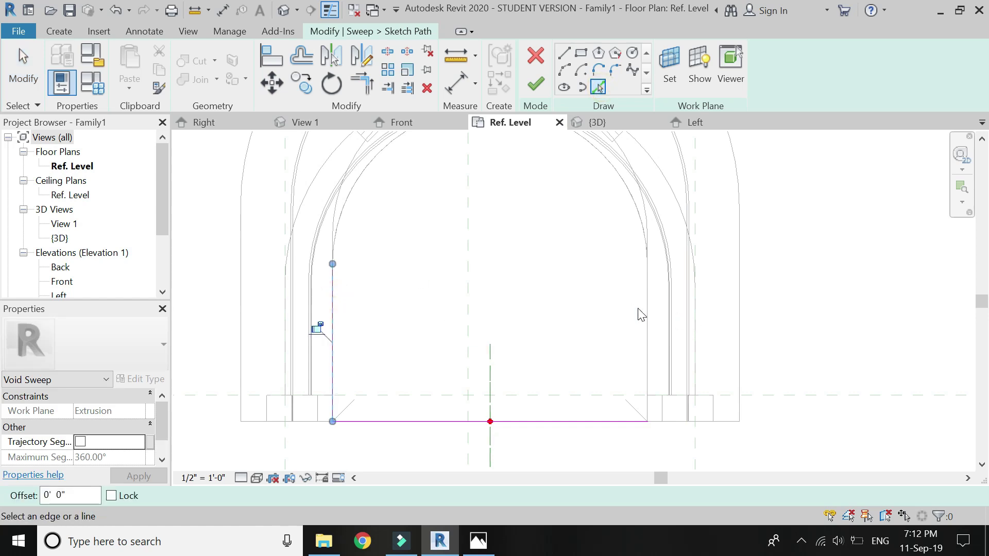
{"action": "scroll", "coordinate": [618, 340], "scroll_direction": "down", "scroll_amount": 2}
{"action": "scroll", "coordinate": [581, 208], "scroll_direction": "up", "scroll_amount": 2}
{"action": "left_click", "coordinate": [585, 203]}
{"action": "left_click", "coordinate": [486, 343]}
Trim the void sweep path's side lines to the rear arc, finish the path and the sweep, and return to the 3D view.
{"action": "left_click", "coordinate": [362, 82]}
{"action": "left_click", "coordinate": [379, 259]}
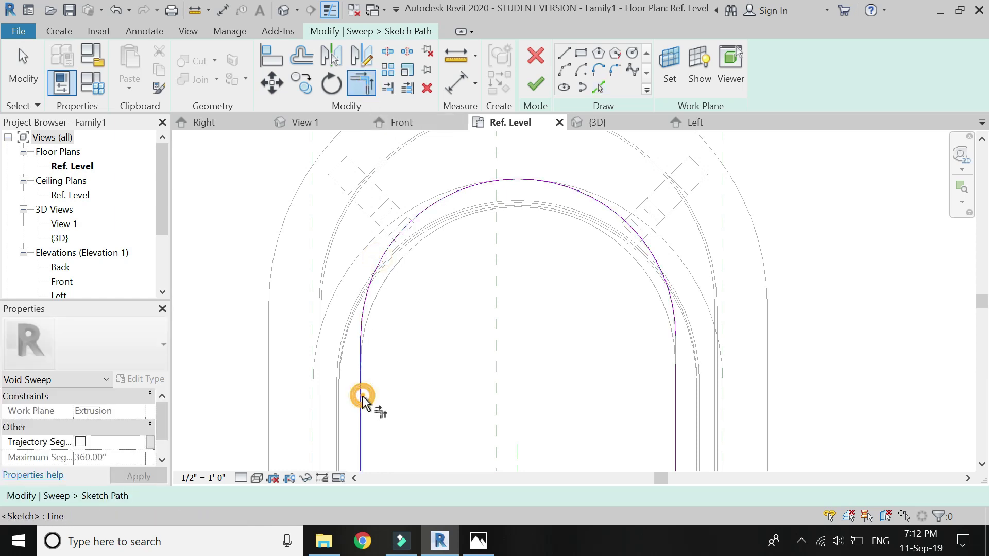
{"action": "left_click", "coordinate": [672, 385]}
{"action": "scroll", "coordinate": [551, 302], "scroll_direction": "down", "scroll_amount": 4}
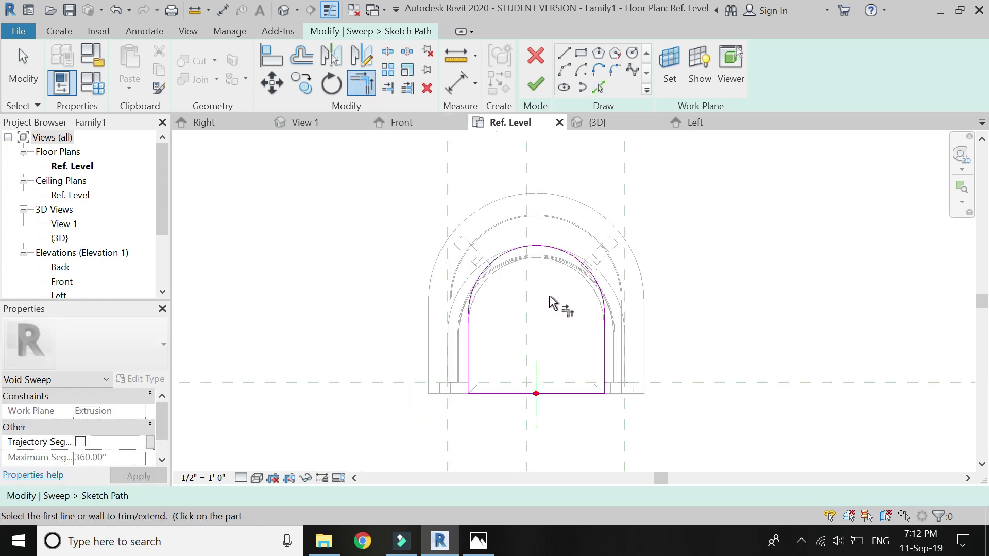
{"action": "key", "text": "Escape"}
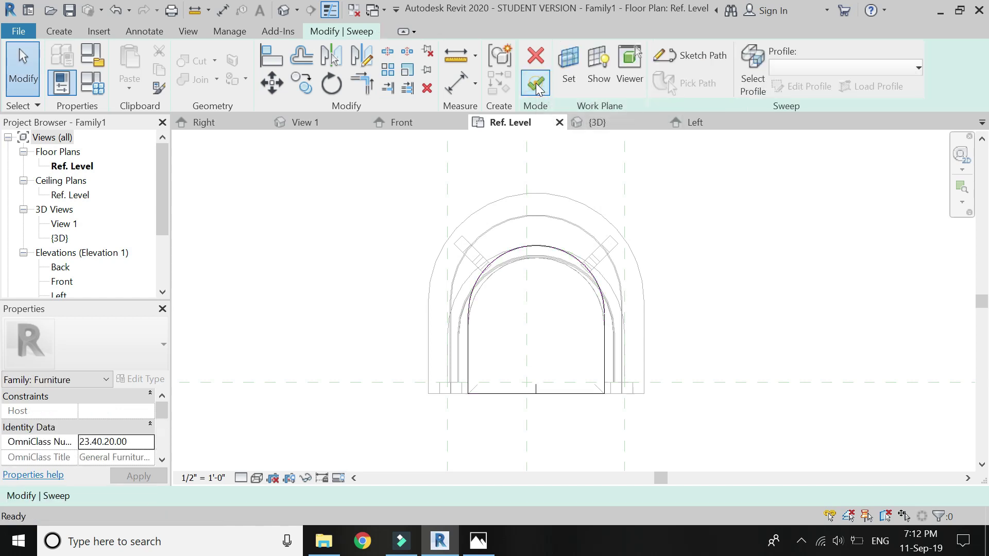
{"action": "left_click", "coordinate": [536, 87]}
{"action": "left_click", "coordinate": [593, 122]}
{"action": "key", "text": "Escape"}
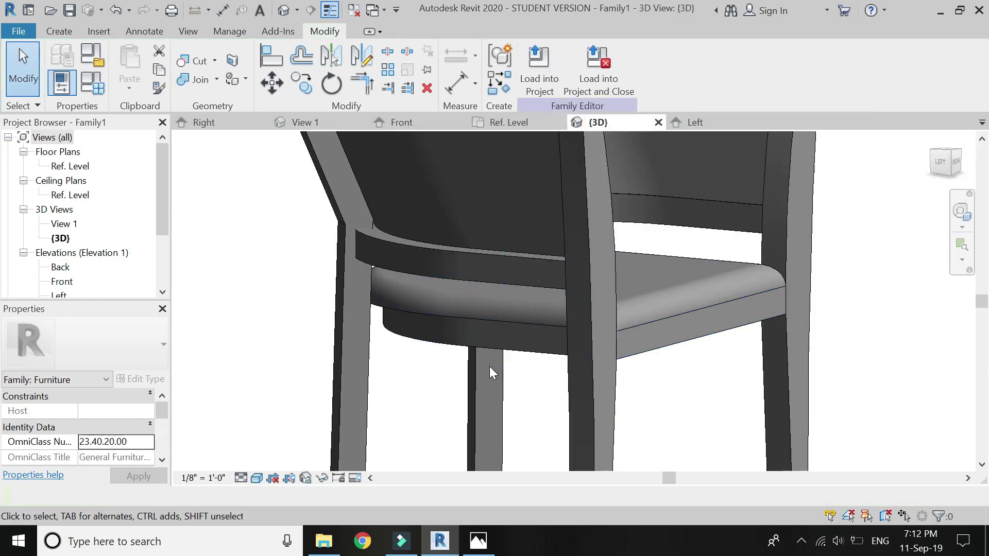
Open the sketch of the base extrusion under the seat in the Ref. Level plan and move its rear arc farther back.
{"action": "middle_click_drag", "start_coordinate": [489, 367], "coordinate": [468, 354], "text": "shift"}
{"action": "double_click", "coordinate": [462, 350]}
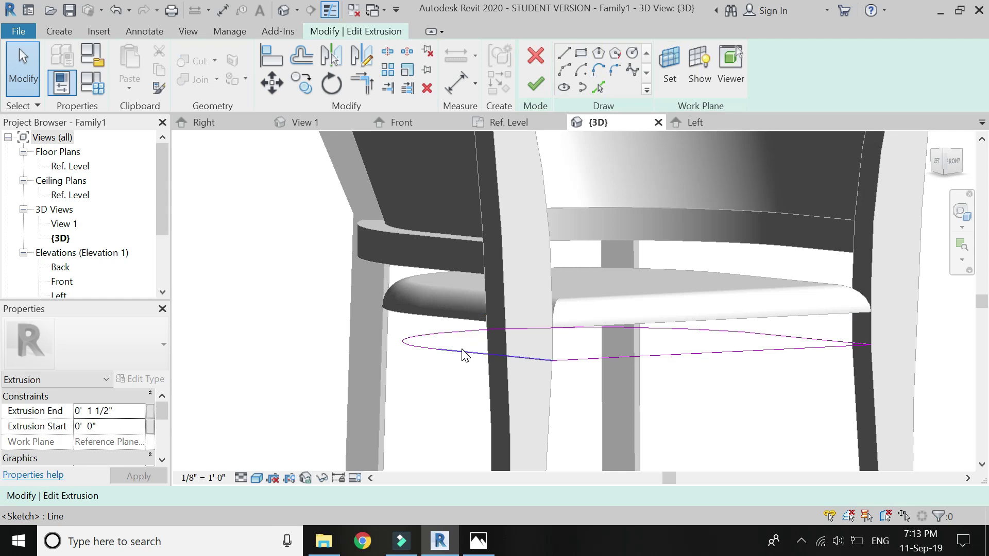
{"action": "left_click", "coordinate": [510, 123]}
{"action": "scroll", "coordinate": [482, 219], "scroll_direction": "up", "scroll_amount": 2}
{"action": "left_click", "coordinate": [500, 212]}
{"action": "scroll", "coordinate": [592, 283], "scroll_direction": "up", "scroll_amount": 3}
{"action": "left_click_drag", "start_coordinate": [598, 283], "coordinate": [595, 233]}
{"action": "scroll", "coordinate": [585, 203], "scroll_direction": "down", "scroll_amount": 3}
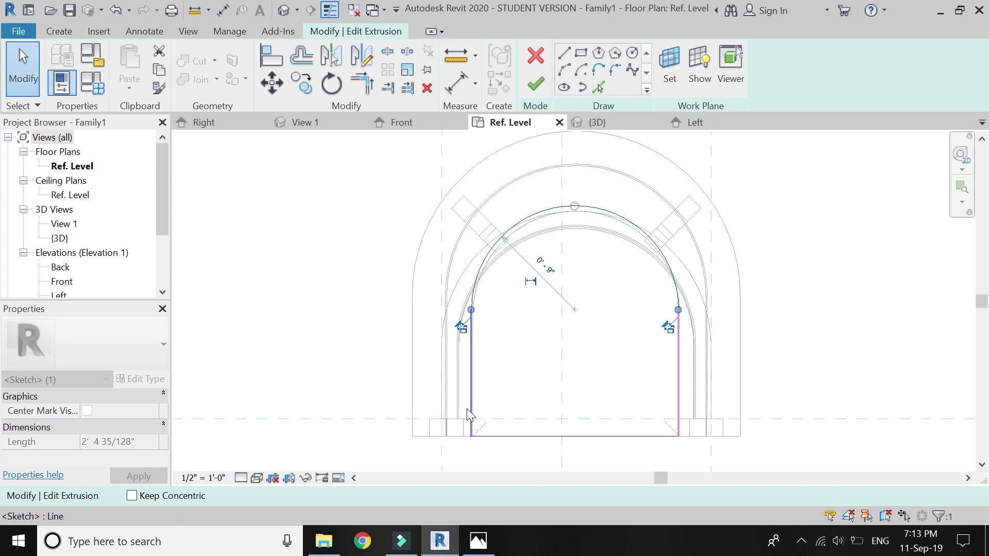
Move the seat base sketch's left and right side lines outward, the right one to about 10 1/2" from the center reference plane.
{"action": "scroll", "coordinate": [469, 415], "scroll_direction": "up", "scroll_amount": 2}
{"action": "left_click", "coordinate": [473, 387]}
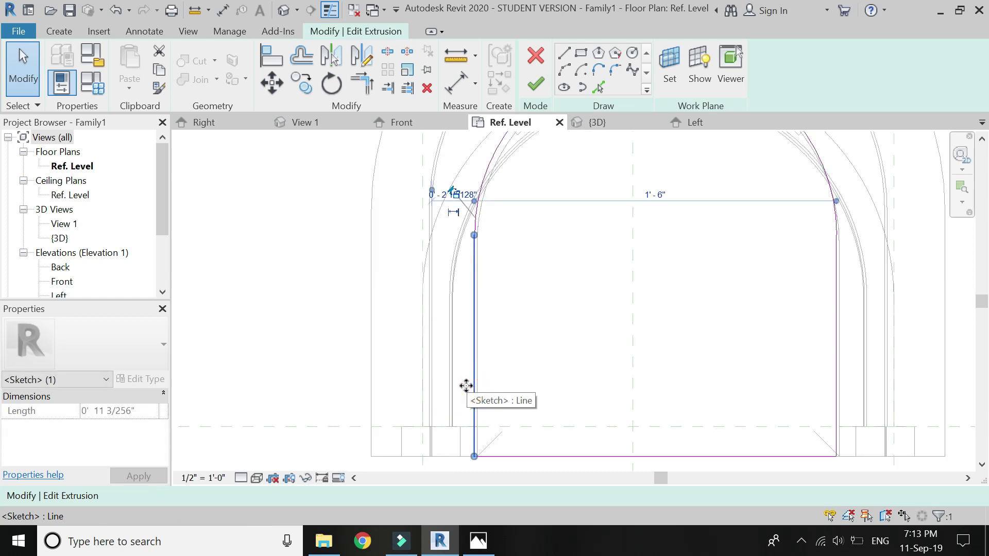
{"action": "left_click_drag", "start_coordinate": [454, 385], "coordinate": [469, 396]}
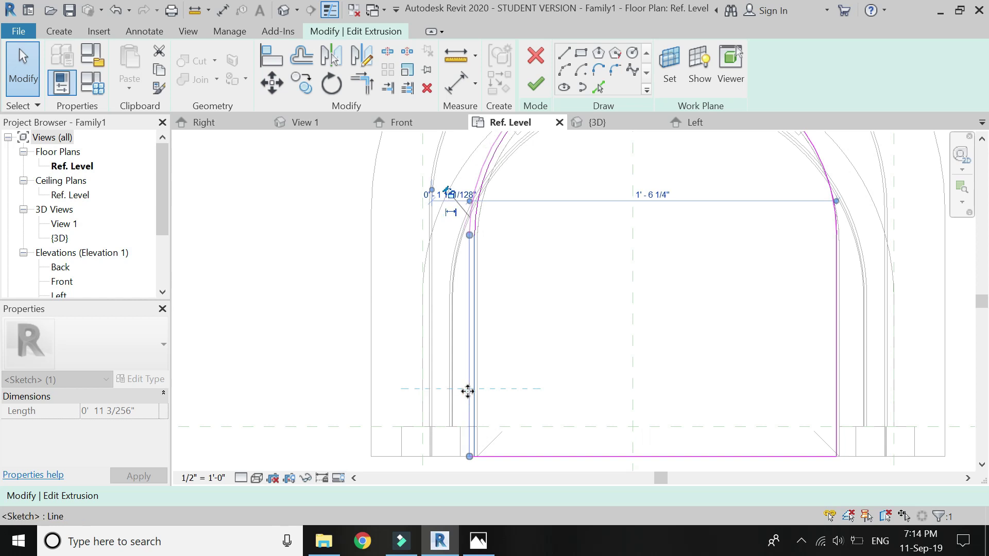
{"action": "scroll", "coordinate": [467, 391], "scroll_direction": "down", "scroll_amount": 2}
{"action": "scroll", "coordinate": [612, 352], "scroll_direction": "up", "scroll_amount": 5}
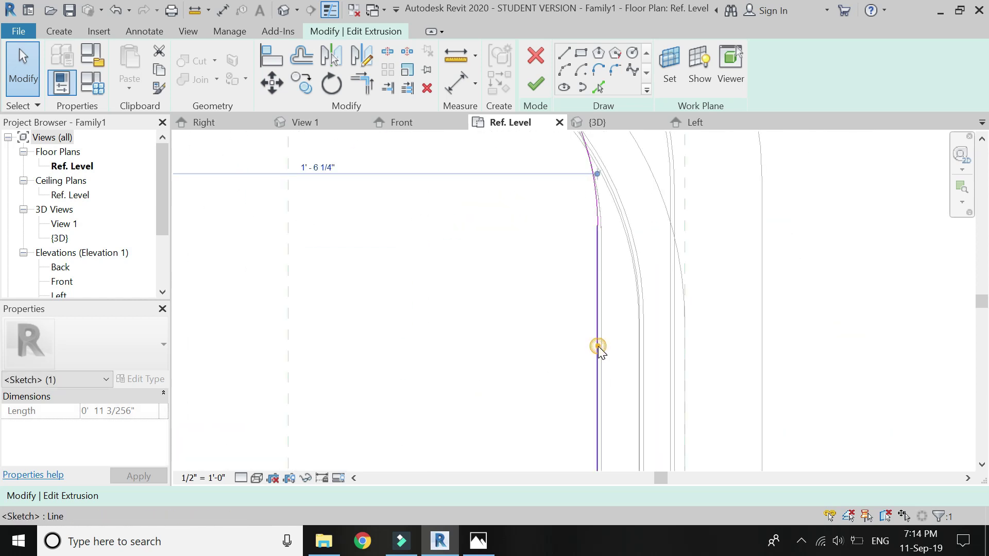
{"action": "left_click", "coordinate": [598, 353]}
{"action": "left_click_drag", "start_coordinate": [616, 357], "coordinate": [612, 356]}
{"action": "scroll", "coordinate": [613, 356], "scroll_direction": "down", "scroll_amount": 2}
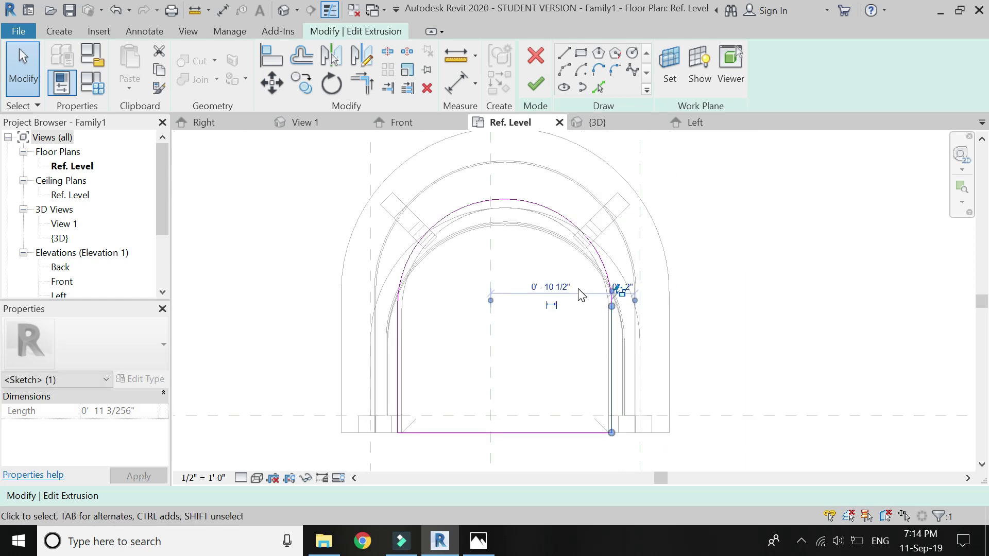
Finish the seat base extrusion's edited sketch and return to the 3D view.
{"action": "left_click", "coordinate": [606, 402]}
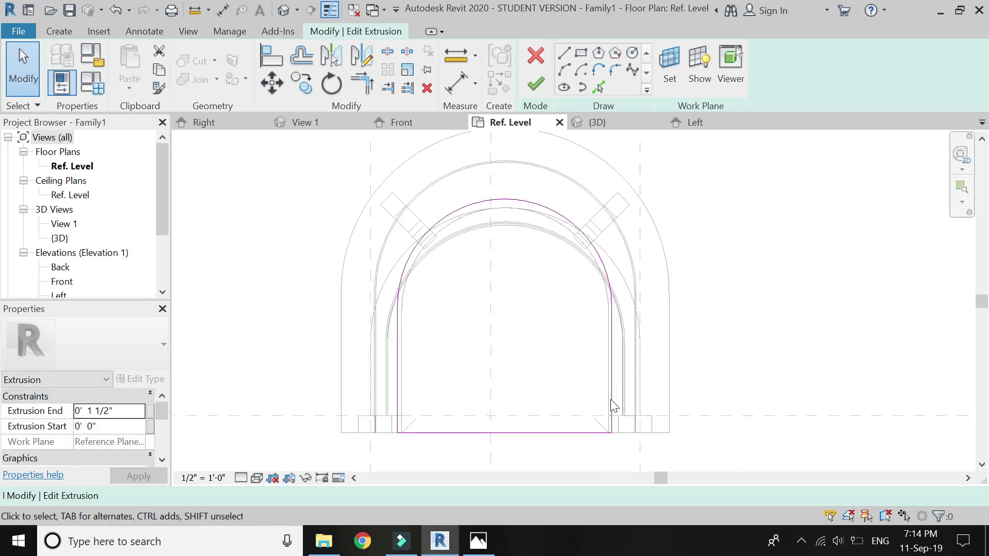
{"action": "scroll", "coordinate": [562, 135], "scroll_direction": "up", "scroll_amount": 1}
{"action": "left_click", "coordinate": [535, 85]}
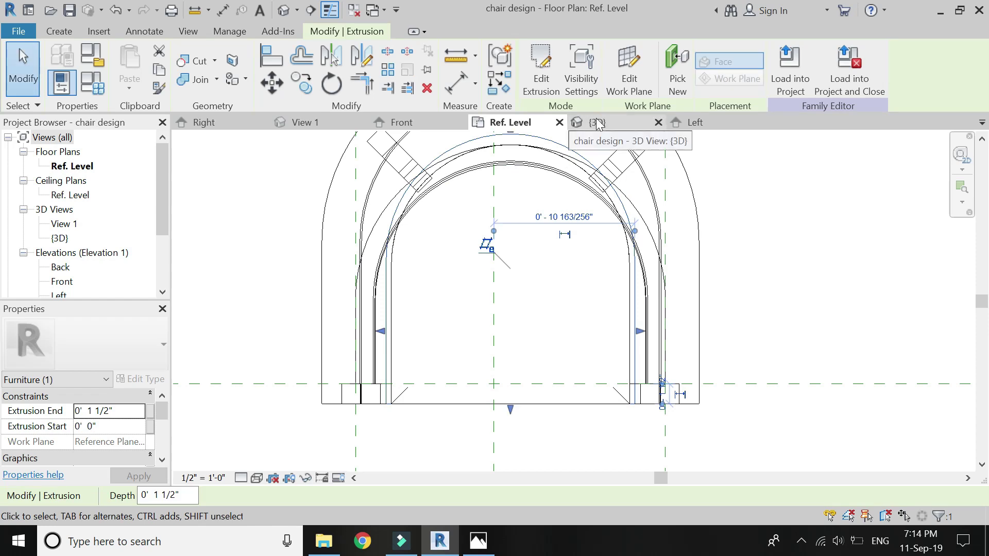
{"action": "left_click", "coordinate": [592, 122]}
{"action": "left_click", "coordinate": [458, 386]}
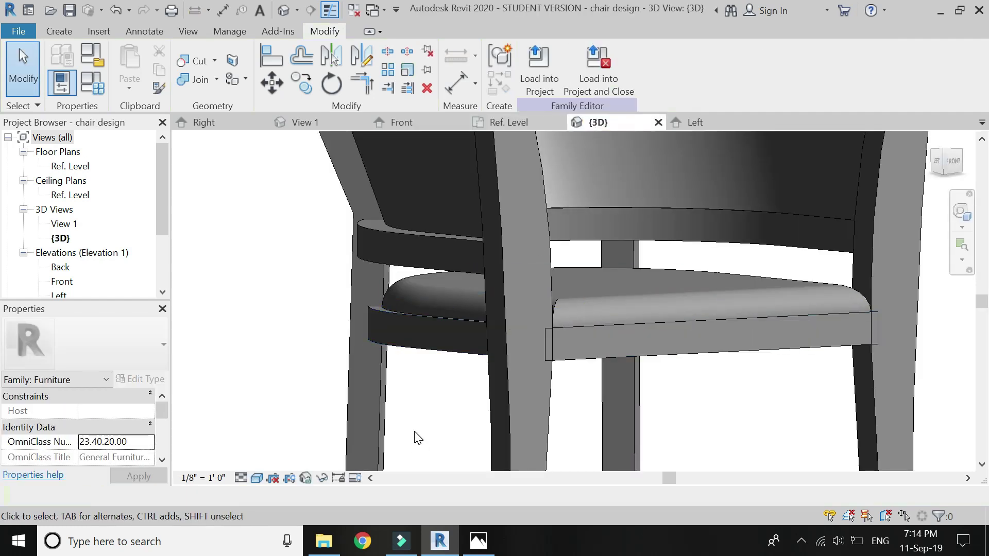
Join the left front leg with the seat base extrusion.
{"action": "scroll", "coordinate": [418, 407], "scroll_direction": "down", "scroll_amount": 2}
{"action": "left_click", "coordinate": [960, 211]}
{"action": "left_click_drag", "start_coordinate": [901, 194], "coordinate": [595, 297]}
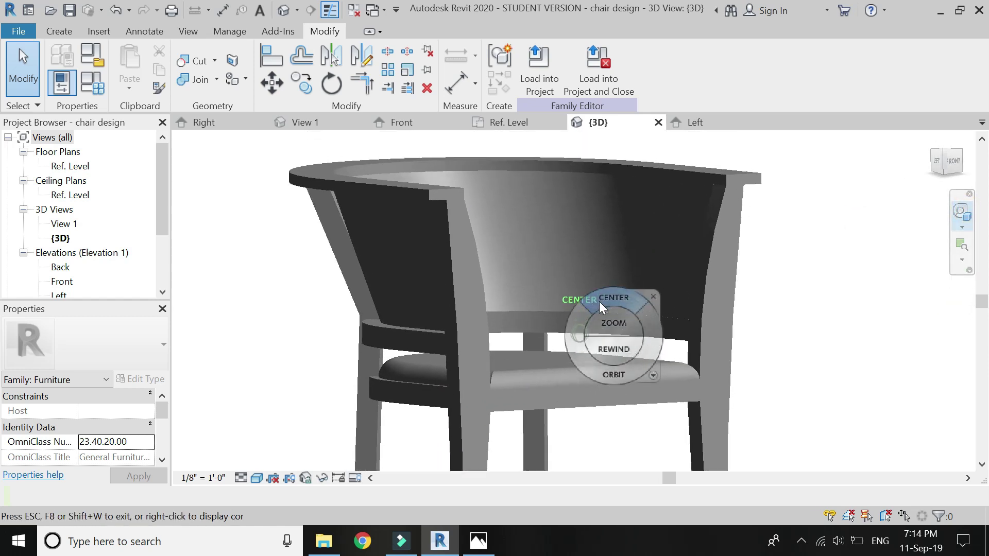
{"action": "left_click_drag", "start_coordinate": [621, 373], "coordinate": [611, 221]}
{"action": "key", "text": "Escape"}
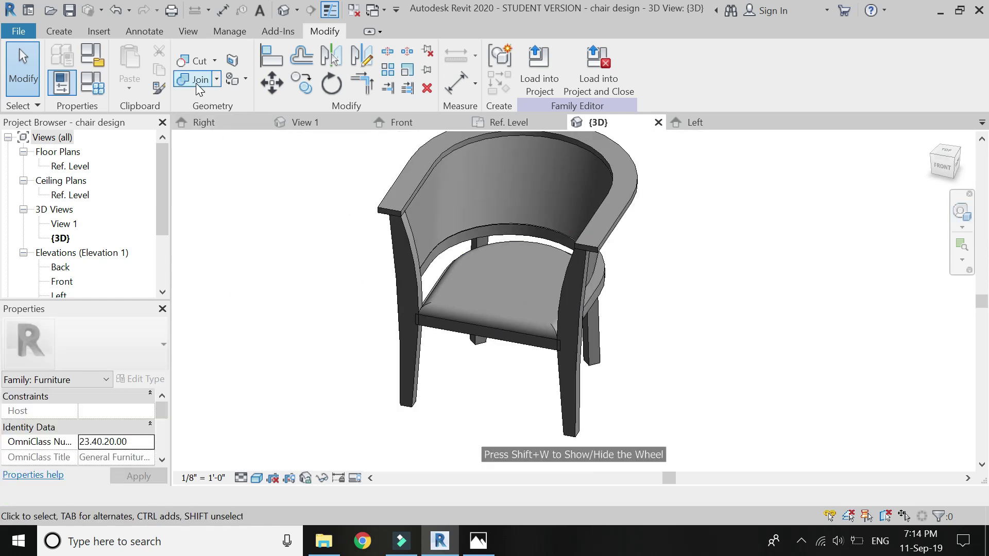
{"action": "left_click", "coordinate": [196, 80]}
{"action": "scroll", "coordinate": [415, 343], "scroll_direction": "up", "scroll_amount": 3}
{"action": "left_click", "coordinate": [415, 351]}
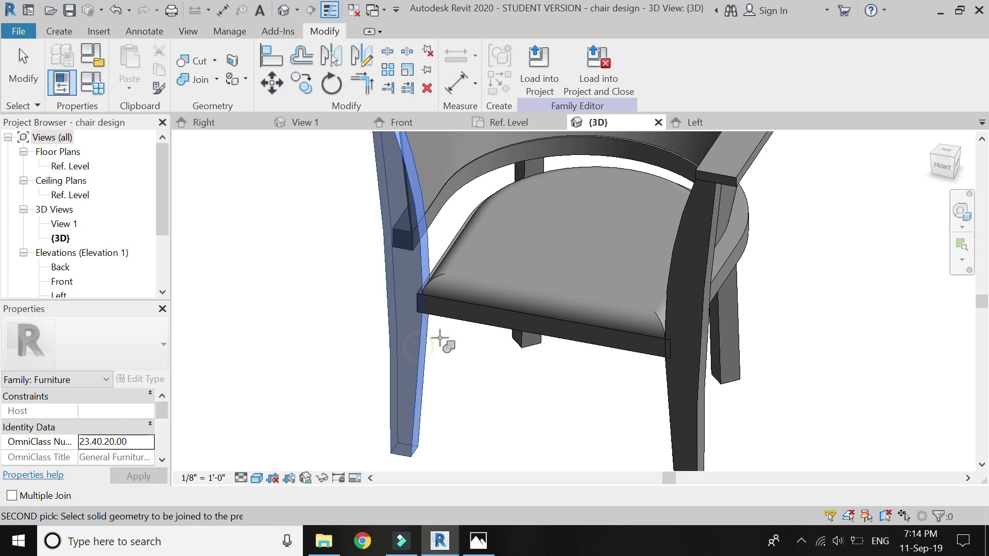
{"action": "left_click", "coordinate": [449, 325]}
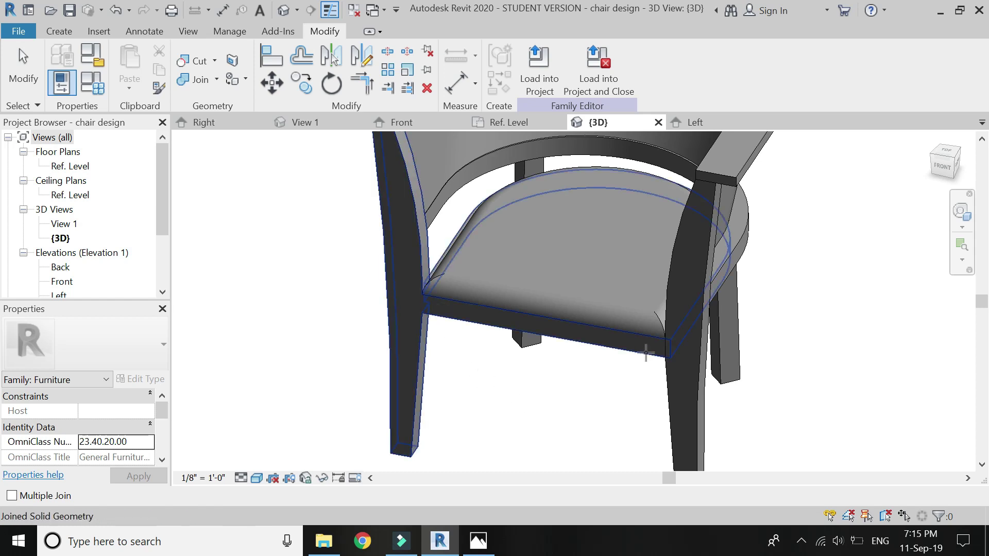
Join the chair's curved top rail with the left front leg.
{"action": "scroll", "coordinate": [580, 392], "scroll_direction": "down", "scroll_amount": 2}
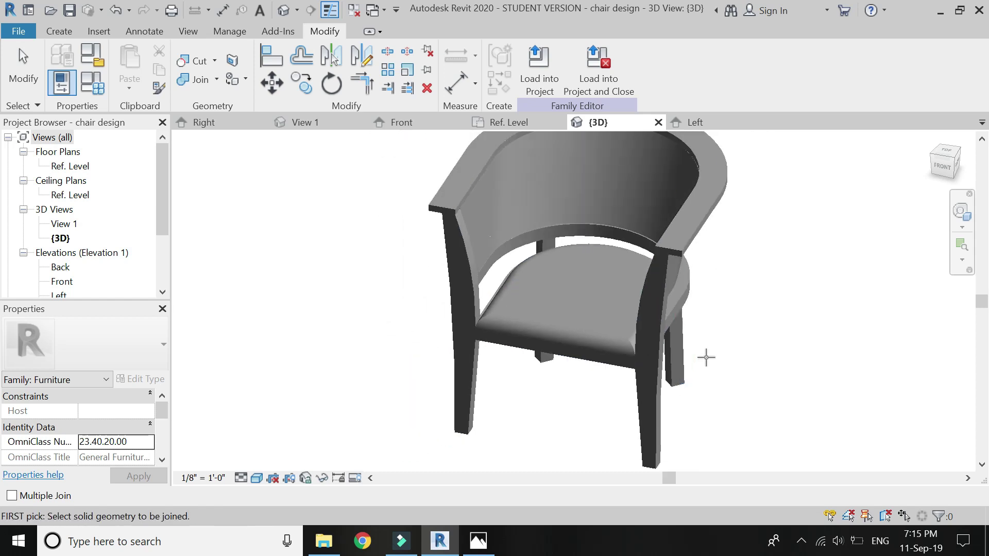
{"action": "scroll", "coordinate": [681, 333], "scroll_direction": "up", "scroll_amount": 2}
{"action": "scroll", "coordinate": [670, 335], "scroll_direction": "down", "scroll_amount": 2}
{"action": "scroll", "coordinate": [440, 195], "scroll_direction": "up", "scroll_amount": 2}
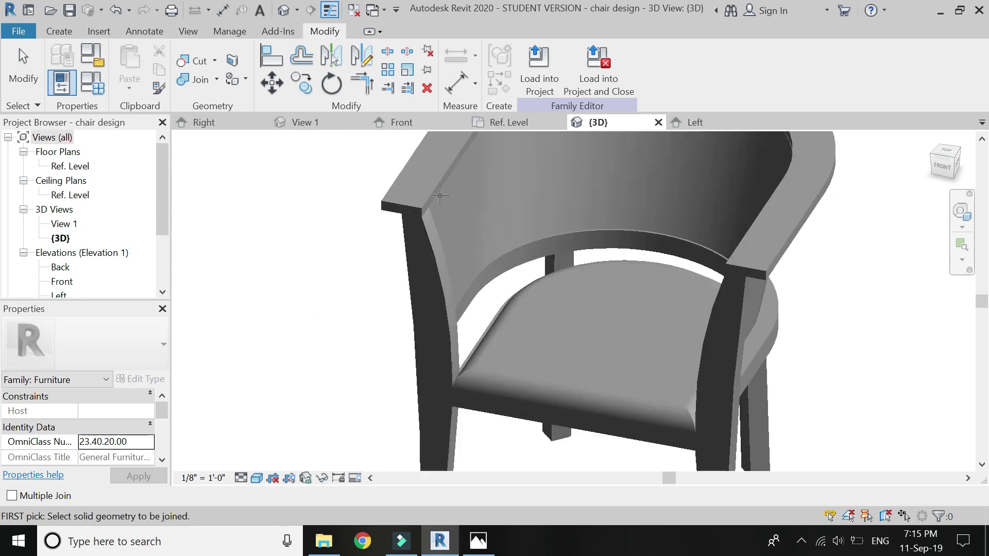
{"action": "left_click", "coordinate": [440, 196]}
{"action": "left_click", "coordinate": [428, 221]}
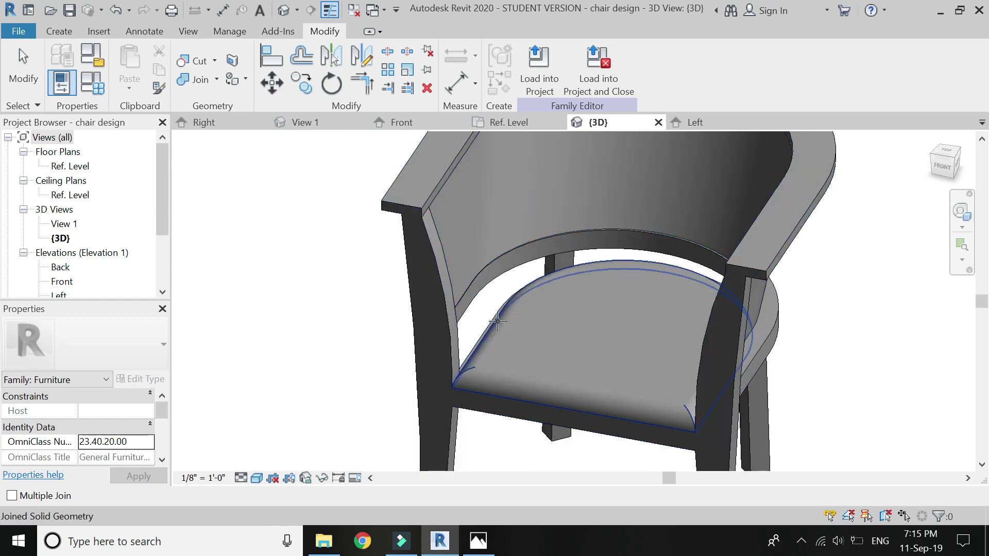
Join the upper part of the near rear leg with the lower back rail from the rear side of the chair.
{"action": "scroll", "coordinate": [572, 278], "scroll_direction": "down", "scroll_amount": 2}
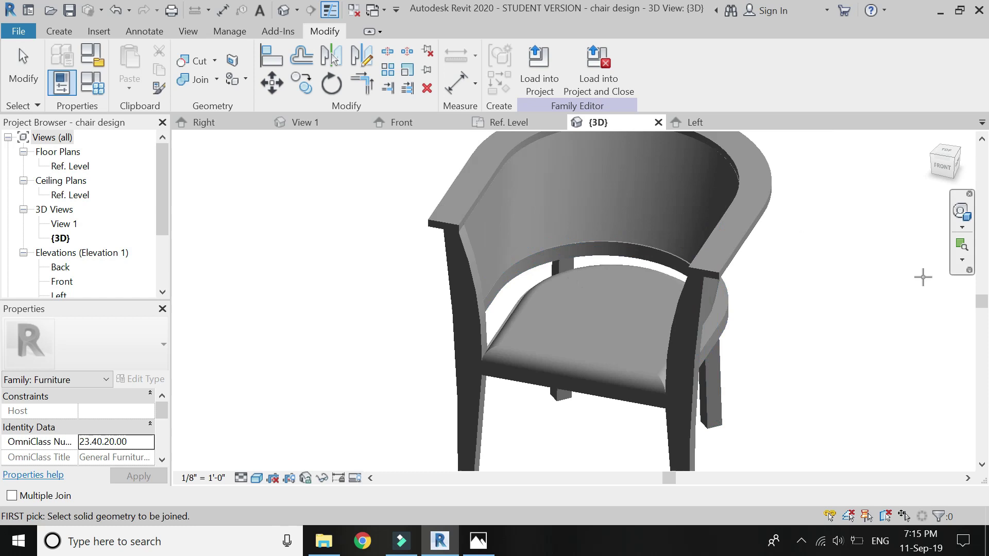
{"action": "left_click", "coordinate": [961, 211]}
{"action": "left_click", "coordinate": [633, 304]}
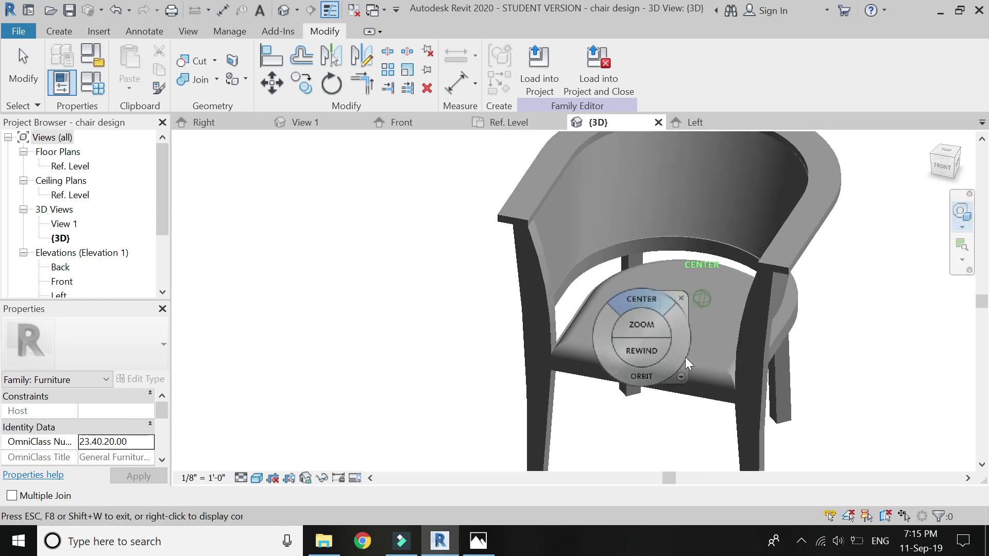
{"action": "left_click_drag", "start_coordinate": [682, 348], "coordinate": [391, 345]}
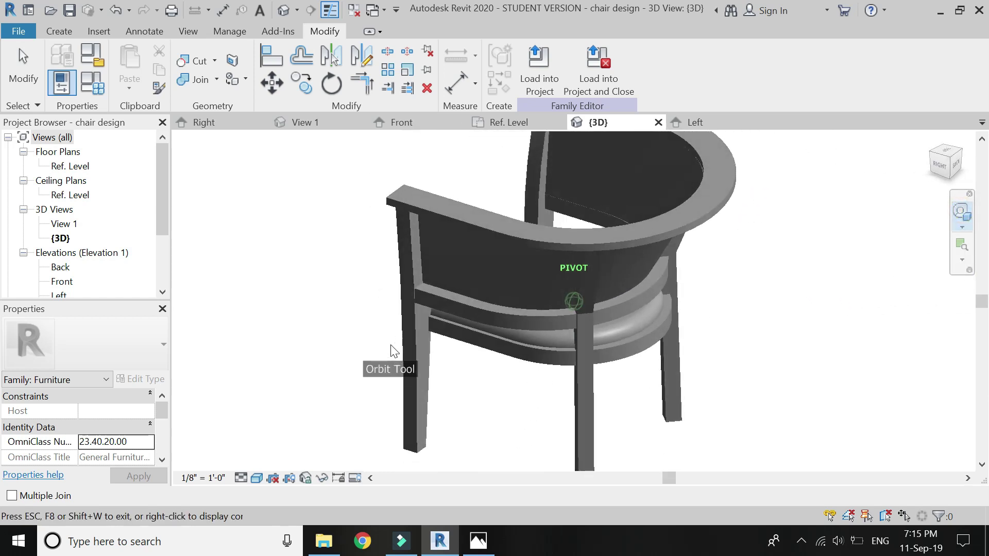
{"action": "key", "text": "Escape"}
{"action": "scroll", "coordinate": [460, 236], "scroll_direction": "up", "scroll_amount": 3}
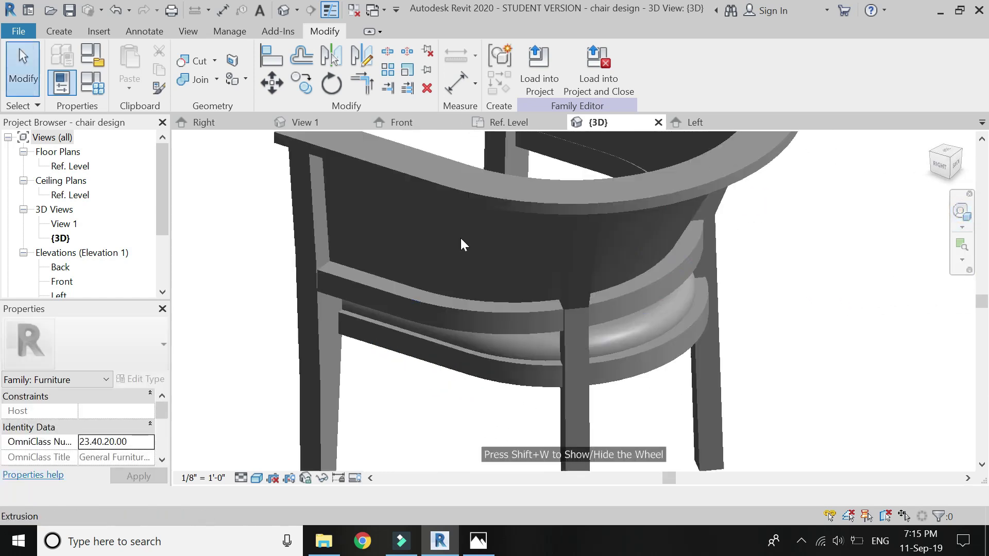
{"action": "left_click", "coordinate": [198, 81]}
{"action": "left_click", "coordinate": [571, 268]}
{"action": "left_click", "coordinate": [541, 313]}
{"action": "scroll", "coordinate": [546, 319], "scroll_direction": "down", "scroll_amount": 3}
{"action": "scroll", "coordinate": [563, 329], "scroll_direction": "up", "scroll_amount": 5}
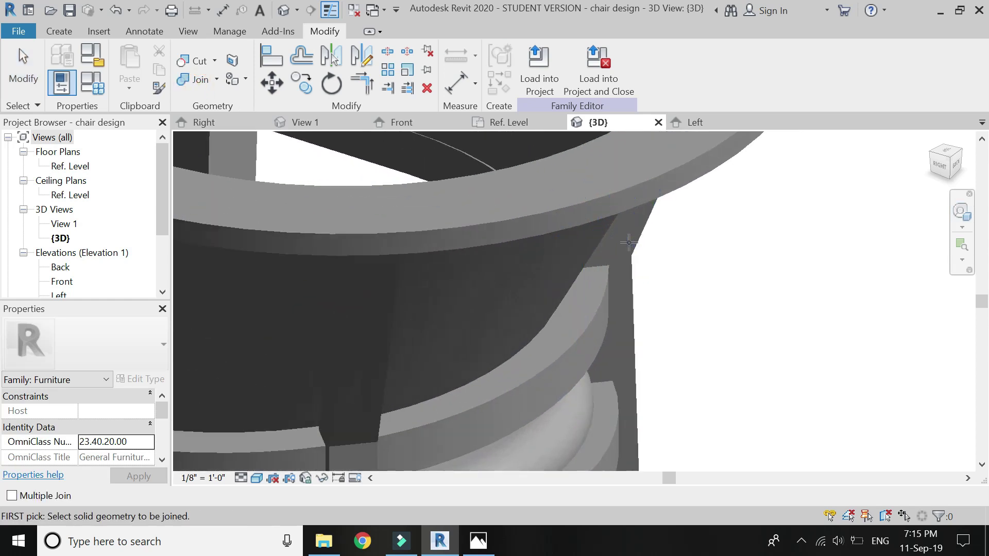
{"action": "scroll", "coordinate": [601, 314], "scroll_direction": "down", "scroll_amount": 5}
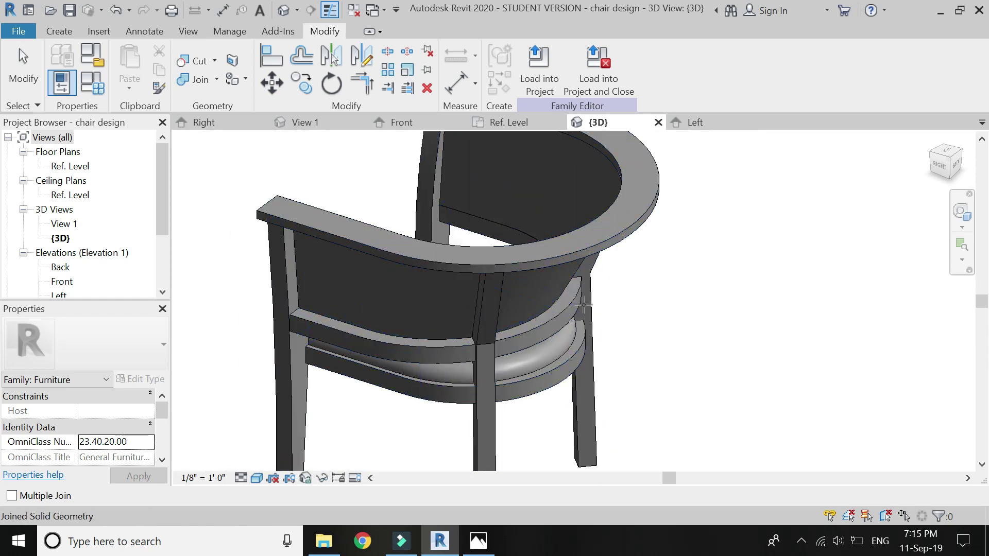
Join the near rear leg with the seat base extrusion and end the Join command.
{"action": "scroll", "coordinate": [532, 393], "scroll_direction": "down", "scroll_amount": 2}
{"action": "scroll", "coordinate": [511, 409], "scroll_direction": "up", "scroll_amount": 2}
{"action": "scroll", "coordinate": [510, 410], "scroll_direction": "up", "scroll_amount": 1}
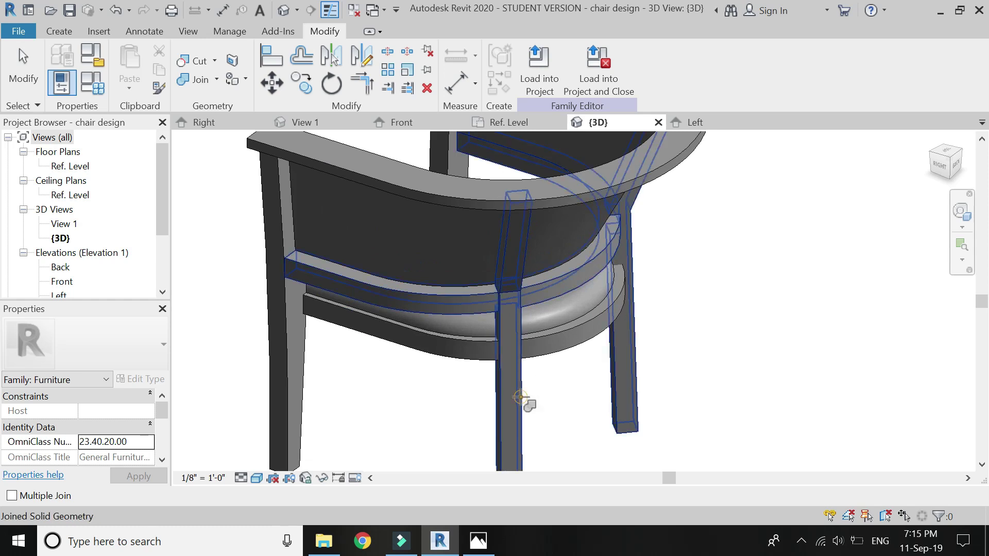
{"action": "left_click", "coordinate": [523, 402]}
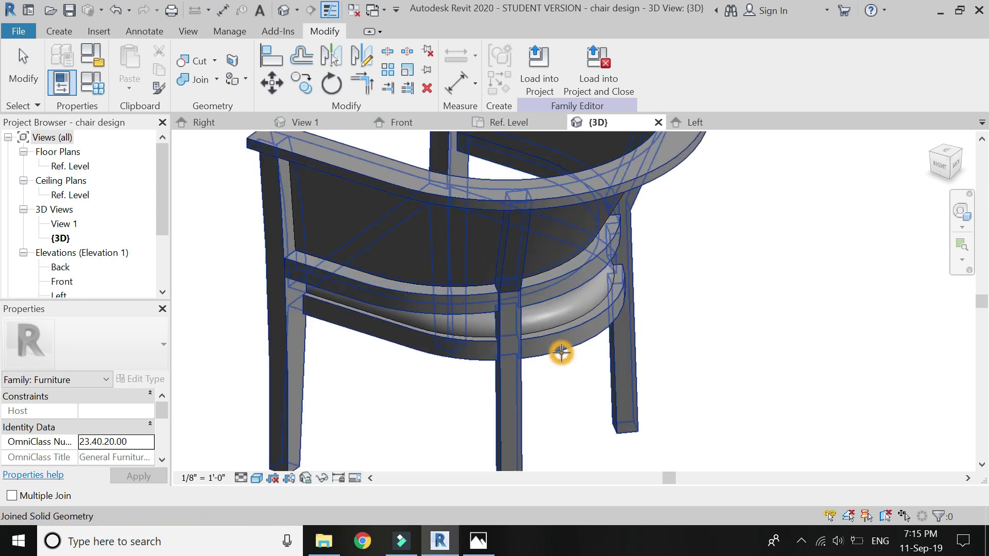
{"action": "left_click", "coordinate": [561, 350]}
{"action": "scroll", "coordinate": [574, 416], "scroll_direction": "down", "scroll_amount": 2}
{"action": "key", "text": "Escape"}
Open the Material Browser for the swept blend backrest and search the materials for "fabric".
{"action": "left_click", "coordinate": [961, 213]}
{"action": "left_click_drag", "start_coordinate": [813, 209], "coordinate": [553, 323]}
{"action": "left_click_drag", "start_coordinate": [517, 387], "coordinate": [793, 373]}
{"action": "scroll", "coordinate": [794, 373], "scroll_direction": "down", "scroll_amount": 2}
{"action": "key", "text": "Escape"}
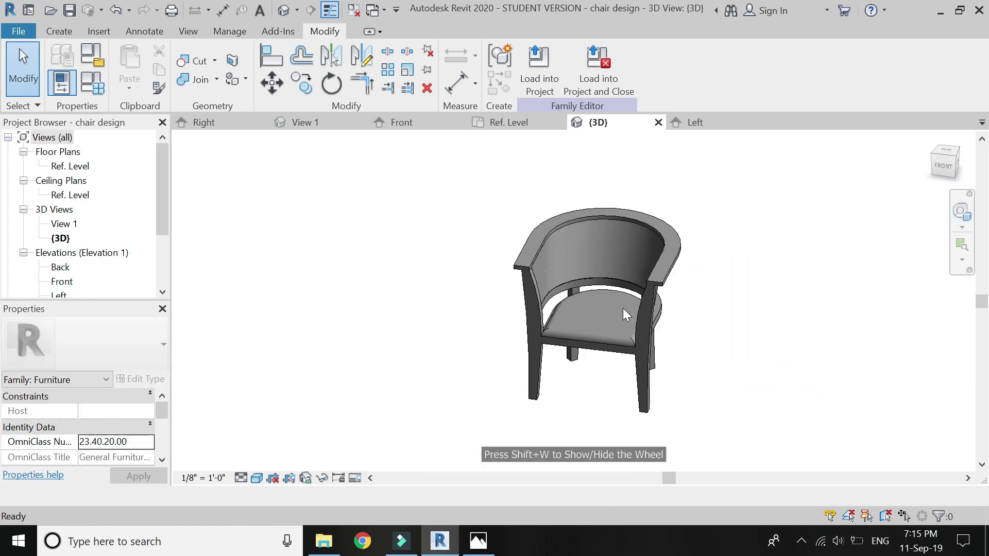
{"action": "left_click", "coordinate": [565, 194]}
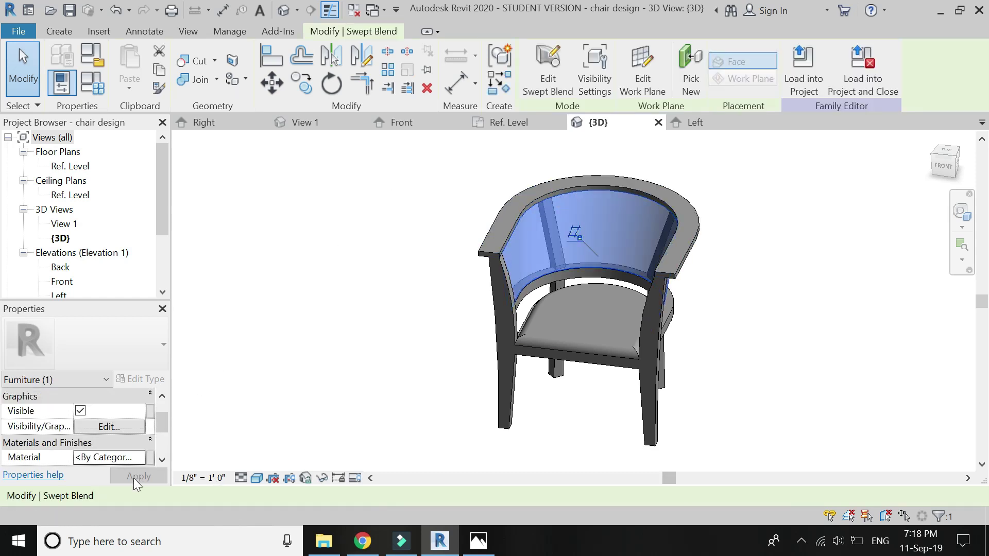
{"action": "left_click", "coordinate": [128, 456]}
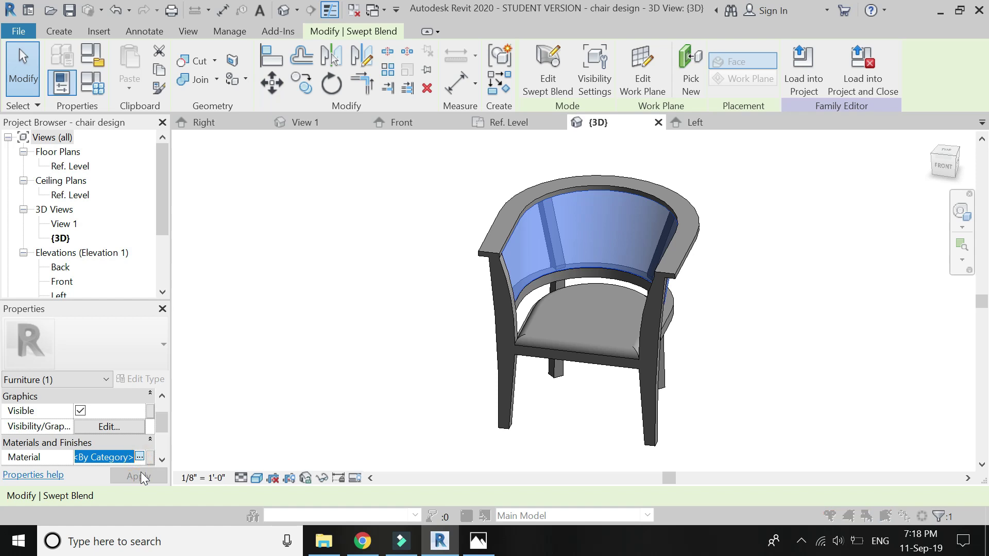
{"action": "left_click", "coordinate": [139, 457]}
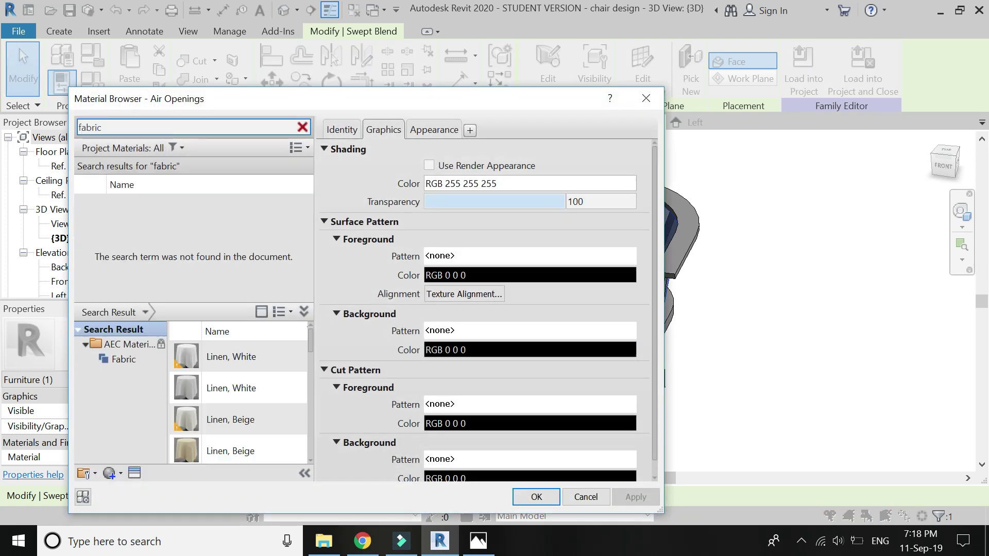
Add Linen, White to the project materials and duplicate it as "red fabric".
{"action": "mouse_move", "coordinate": [248, 360]}
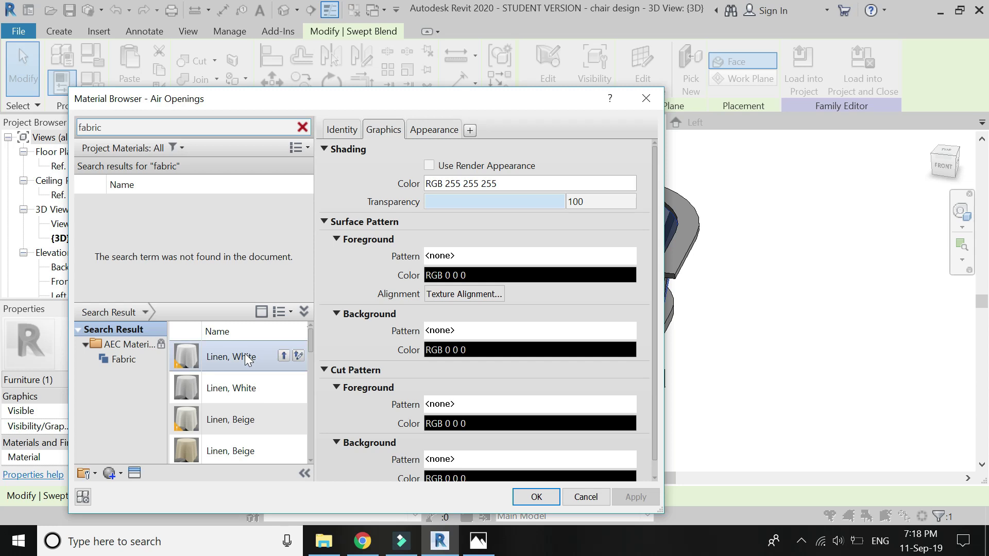
{"action": "left_click", "coordinate": [283, 357]}
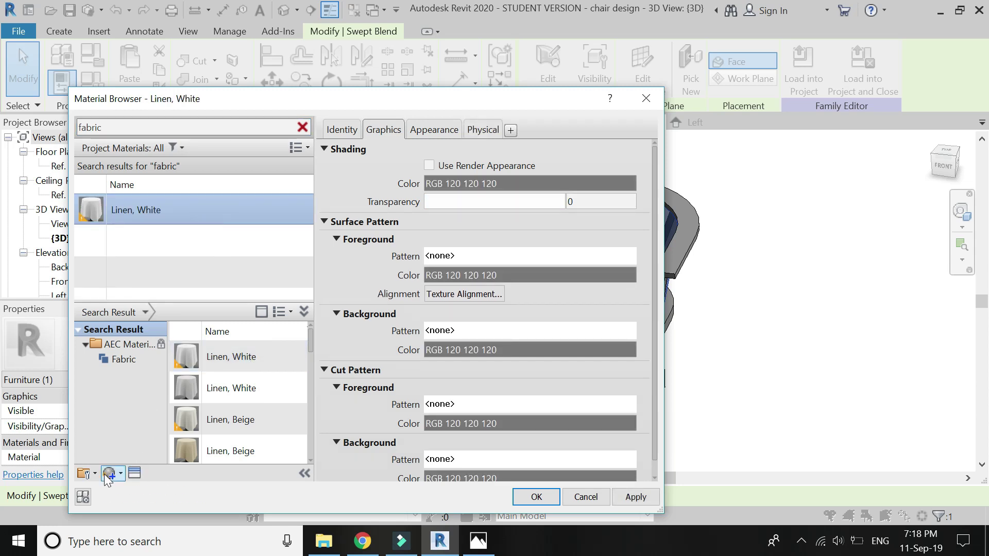
{"action": "left_click", "coordinate": [131, 503]}
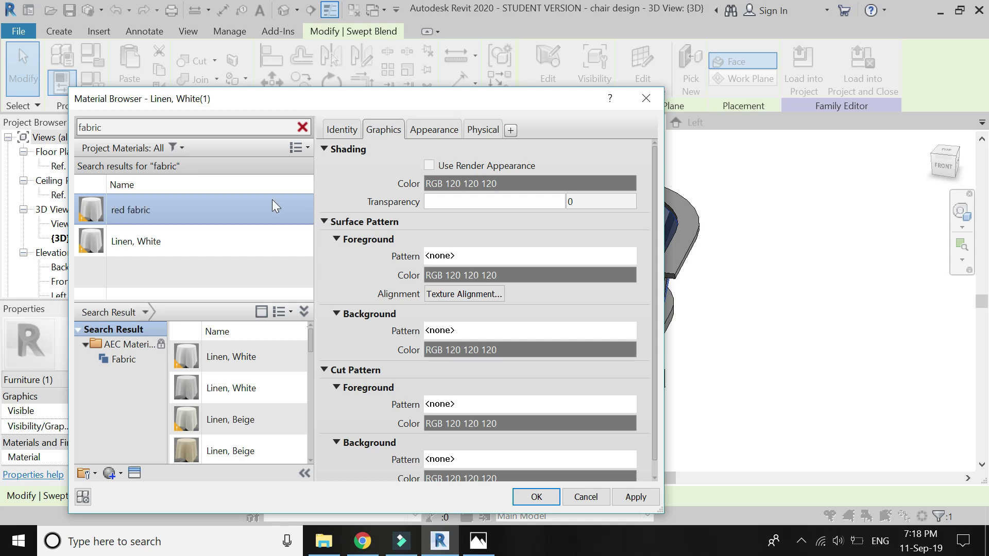
Set the red fabric's appearance image to FabricPlain0031_350.jpg and its generic colour to RGB 221 0 0, and apply the changes.
{"action": "left_click", "coordinate": [439, 131]}
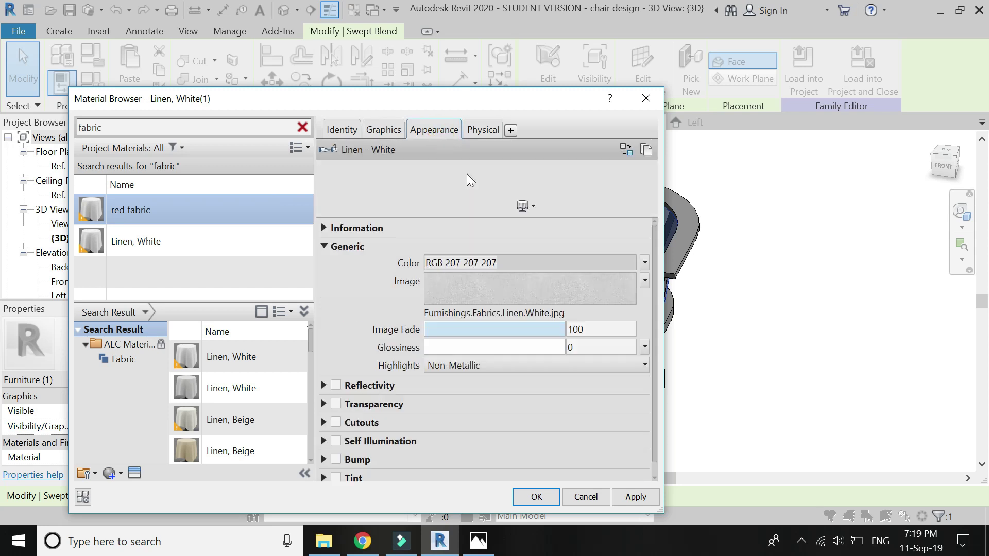
{"action": "left_click", "coordinate": [536, 314]}
{"action": "left_click", "coordinate": [389, 332]}
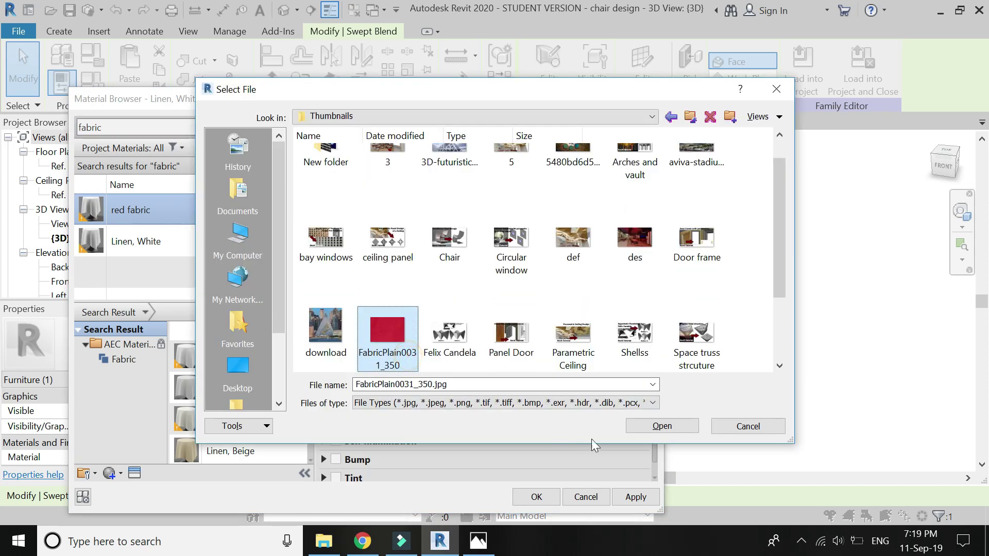
{"action": "left_click", "coordinate": [633, 423]}
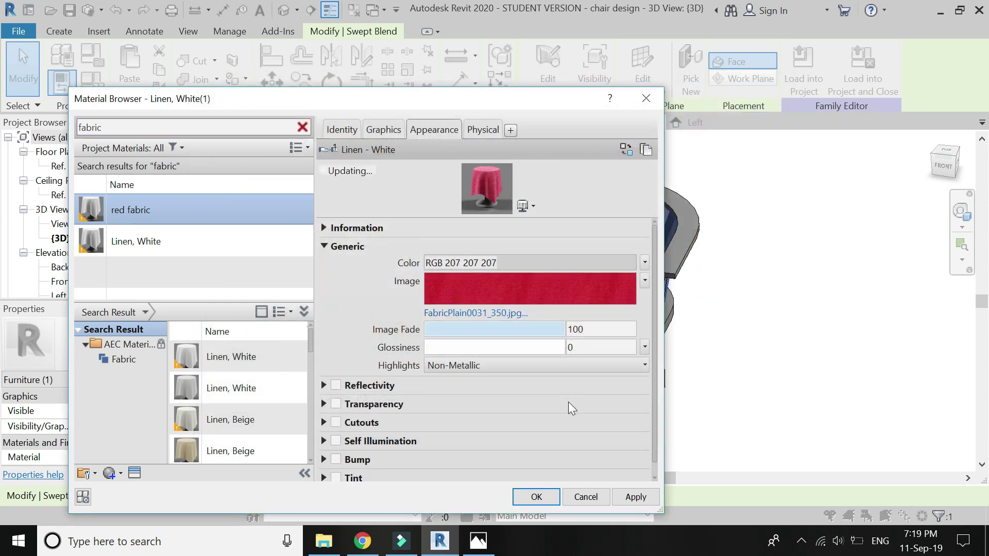
{"action": "left_click", "coordinate": [628, 499]}
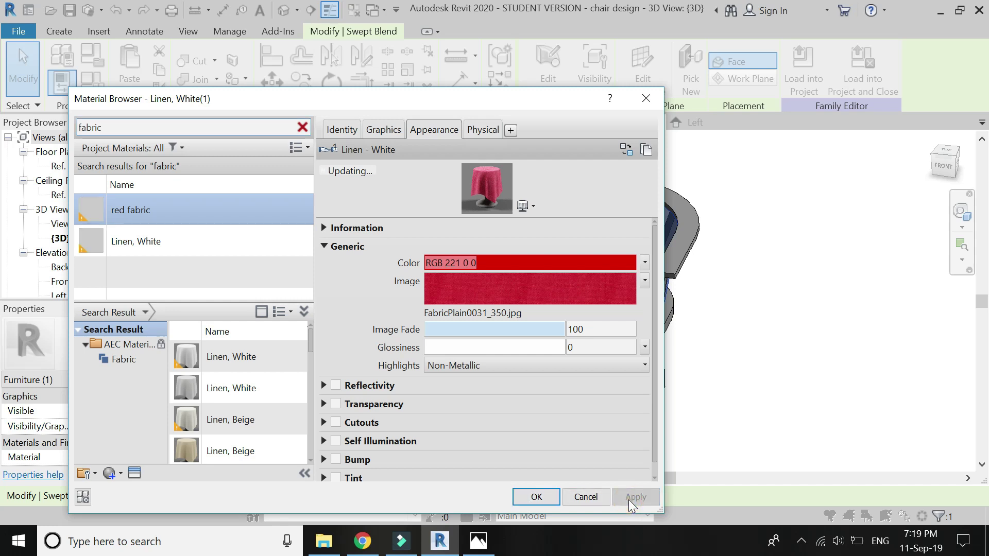
Assign red fabric to the swept blend backrest and set the 3D view's visual style to Realistic.
{"action": "left_click", "coordinate": [199, 243]}
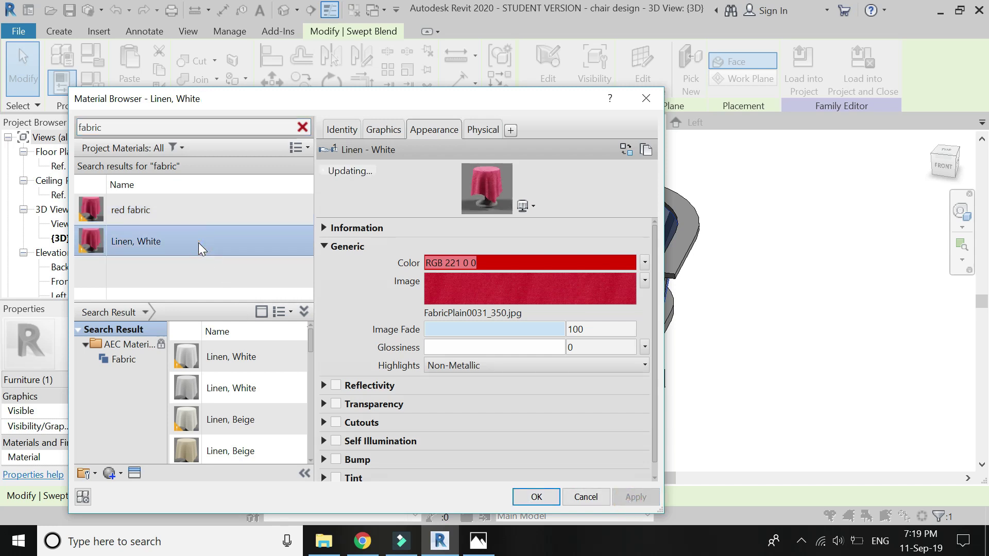
{"action": "left_click", "coordinate": [195, 218]}
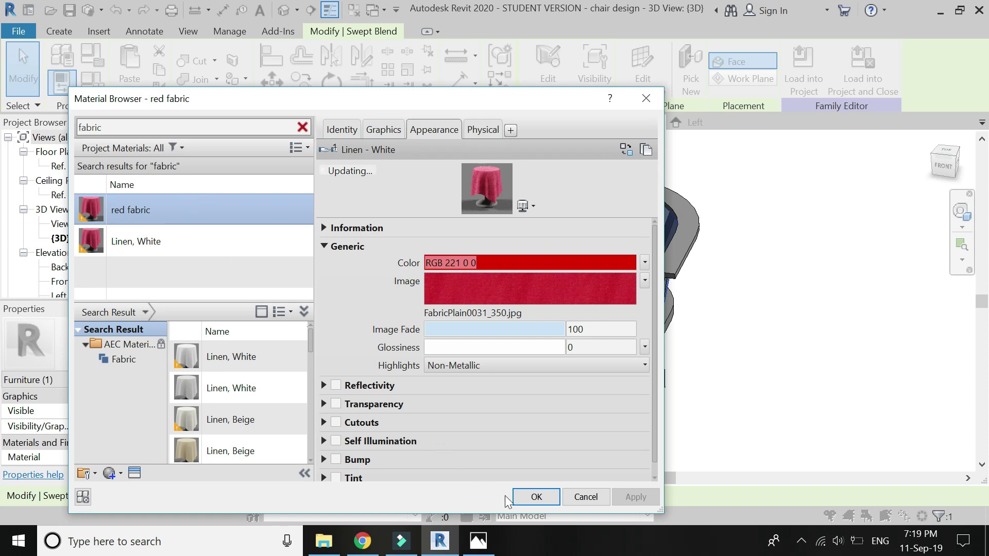
{"action": "left_click", "coordinate": [524, 503]}
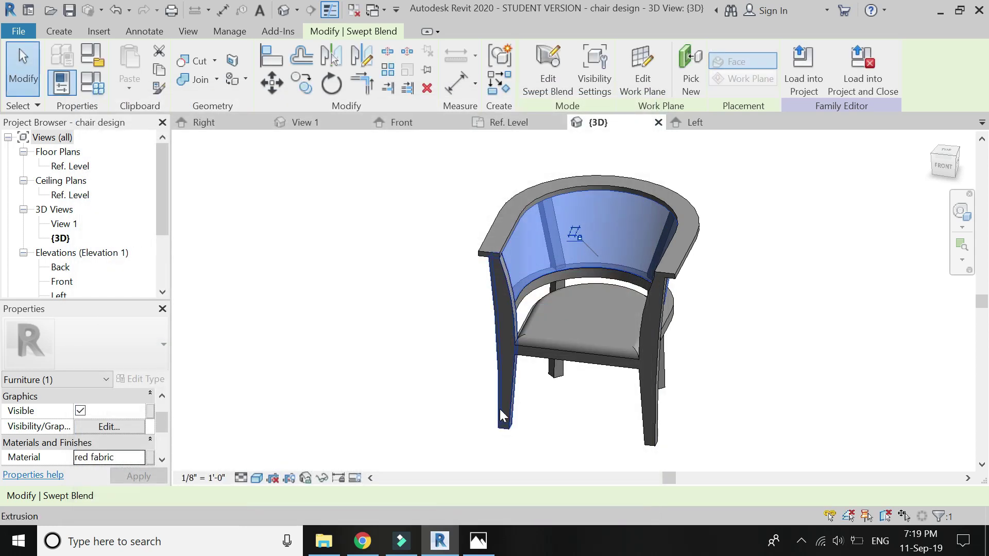
{"action": "left_click", "coordinate": [737, 401]}
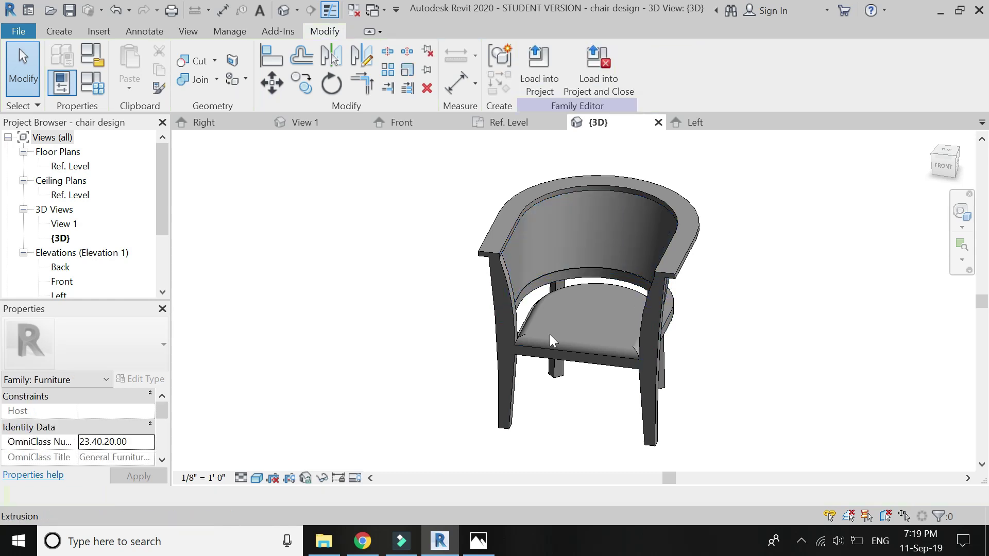
{"action": "left_click", "coordinate": [256, 478]}
{"action": "left_click", "coordinate": [270, 454]}
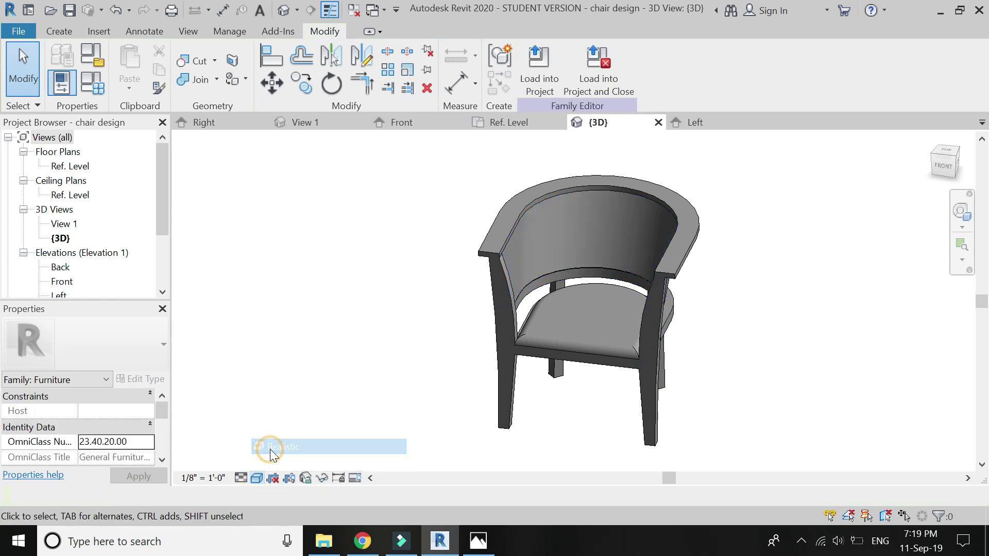
Select all the chair's frame solids, leaving out the backrest, the seat cushion and the cushion's void sweep.
{"action": "left_click_drag", "start_coordinate": [607, 436], "coordinate": [402, 220]}
{"action": "scroll", "coordinate": [502, 252], "scroll_direction": "up", "scroll_amount": 4}
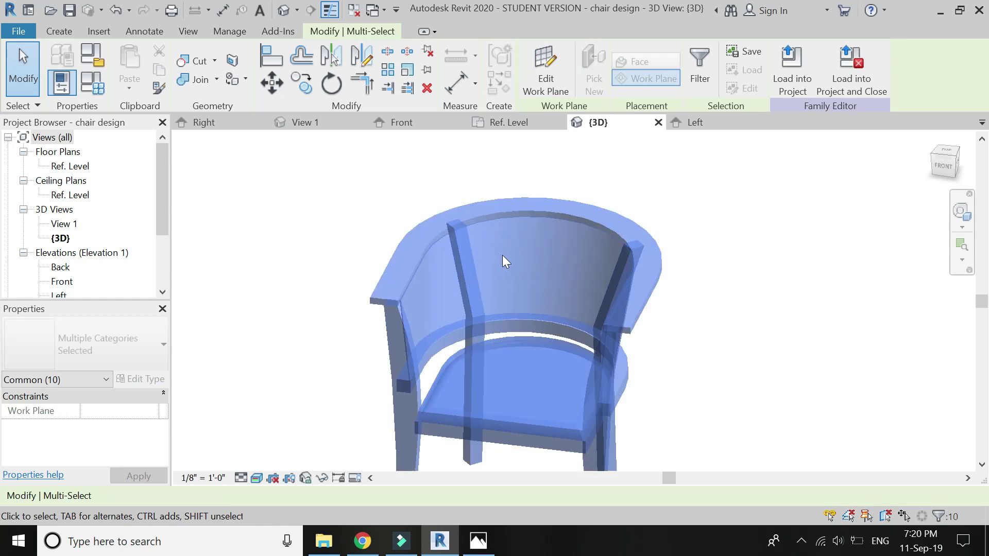
{"action": "left_click", "coordinate": [501, 222], "text": "shift"}
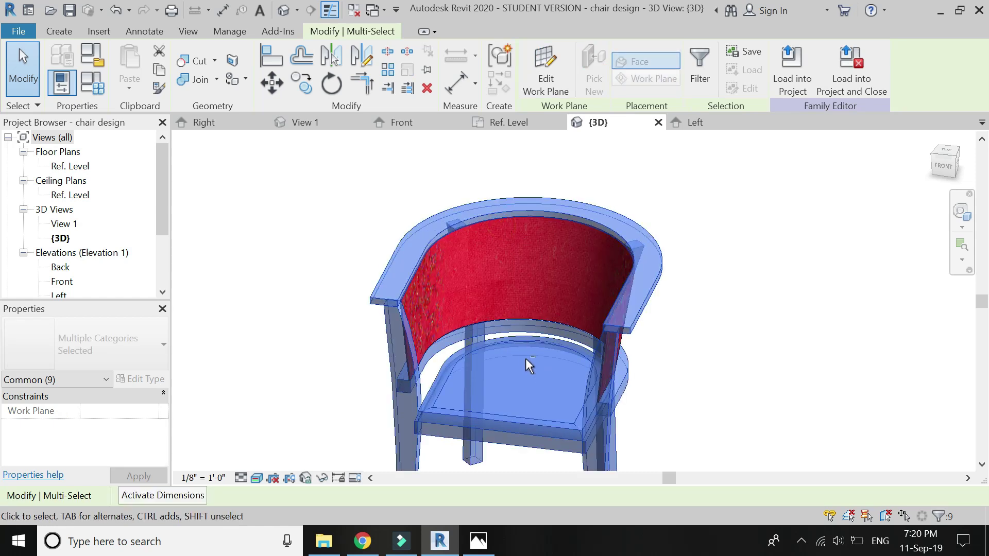
{"action": "left_click", "coordinate": [516, 344], "text": "shift"}
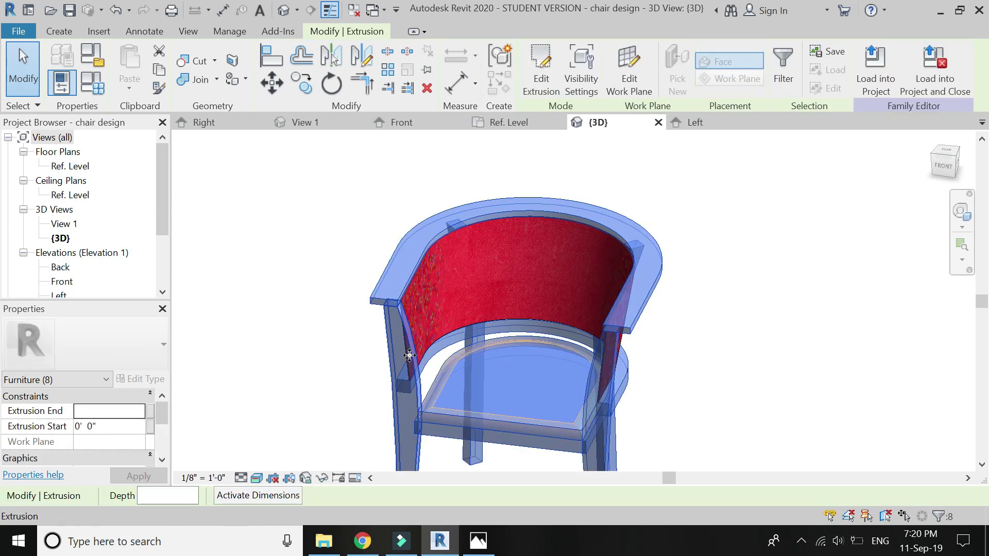
{"action": "left_click", "coordinate": [525, 418], "text": "shift"}
{"action": "scroll", "coordinate": [452, 311], "scroll_direction": "down", "scroll_amount": 3}
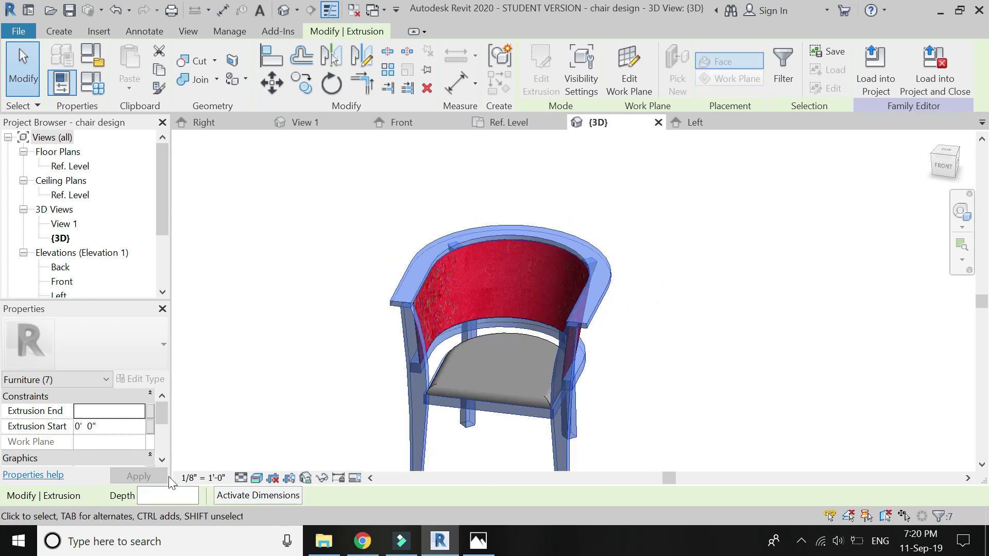
Search the materials for "wood", add Ash to the project materials and assign it to the selected frame solids.
{"action": "scroll", "coordinate": [124, 444], "scroll_direction": "down", "scroll_amount": 3}
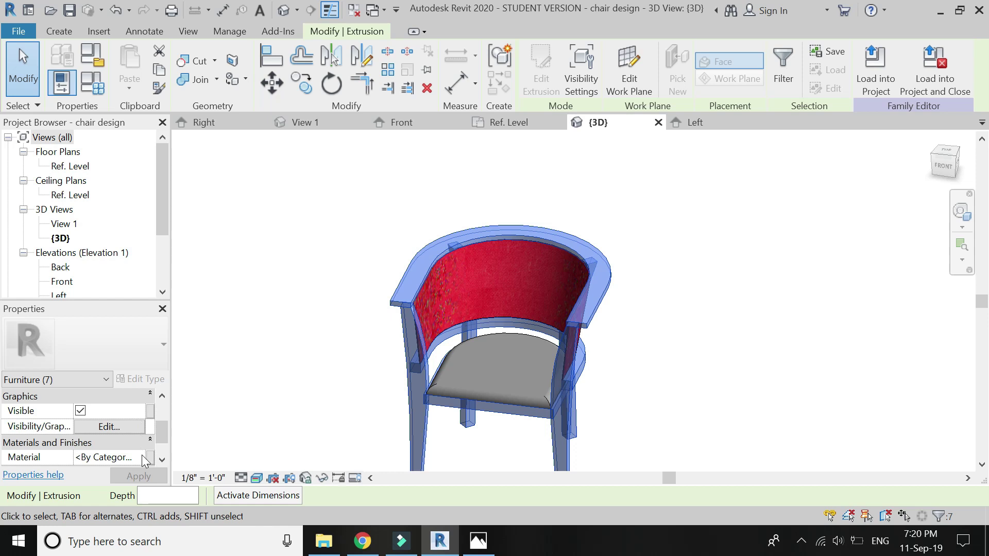
{"action": "left_click", "coordinate": [140, 457]}
{"action": "left_click", "coordinate": [186, 125]}
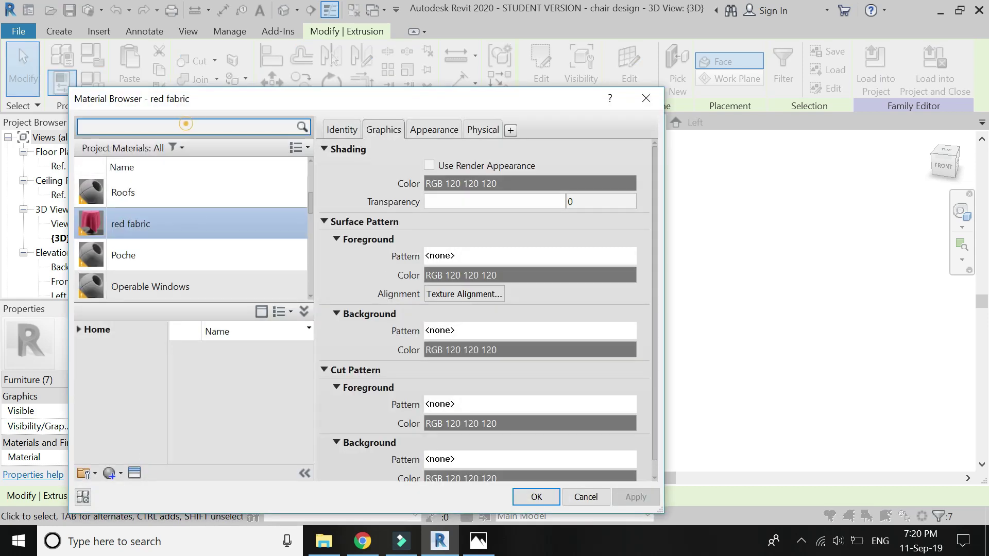
{"action": "type", "text": "wood"}
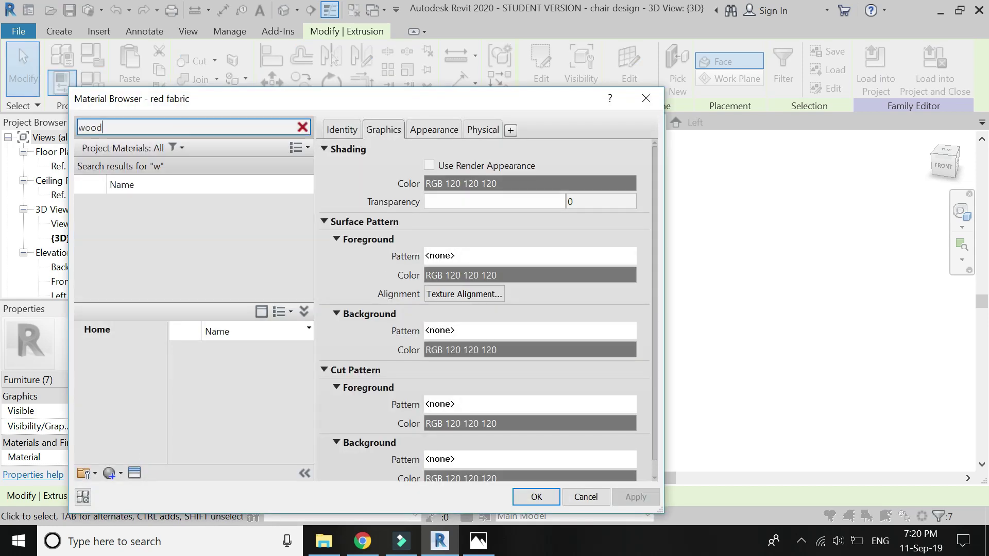
{"action": "scroll", "coordinate": [260, 418], "scroll_direction": "down", "scroll_amount": 5}
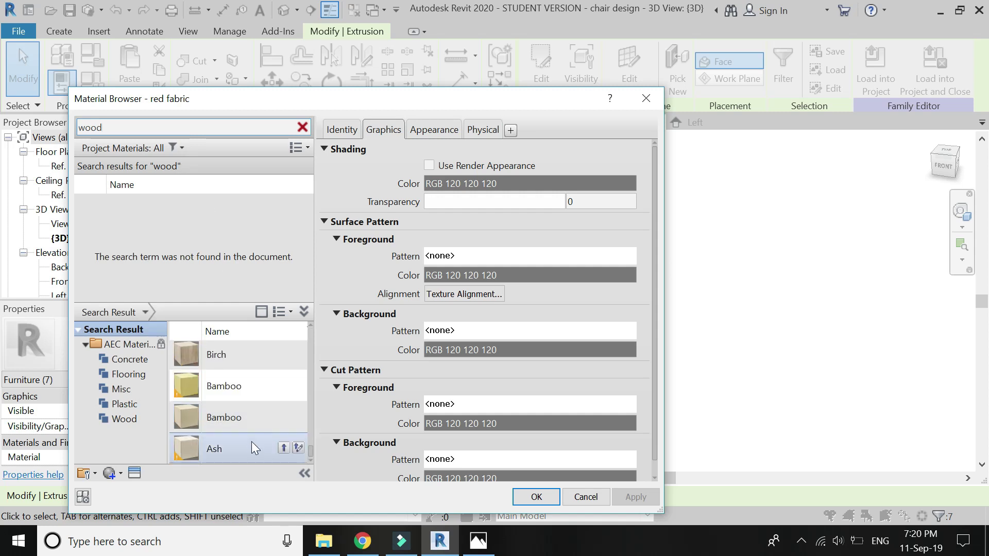
{"action": "left_click", "coordinate": [250, 445]}
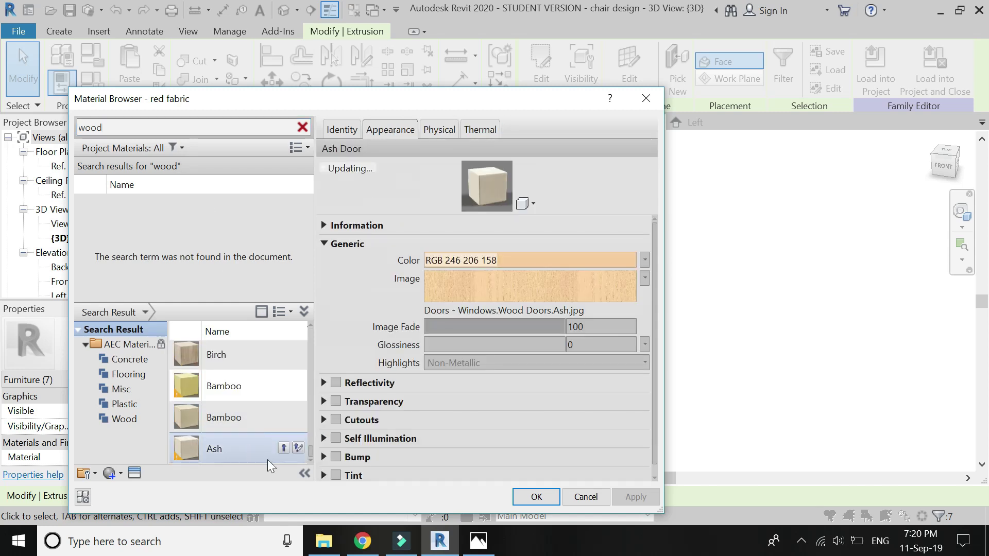
{"action": "left_click", "coordinate": [284, 448]}
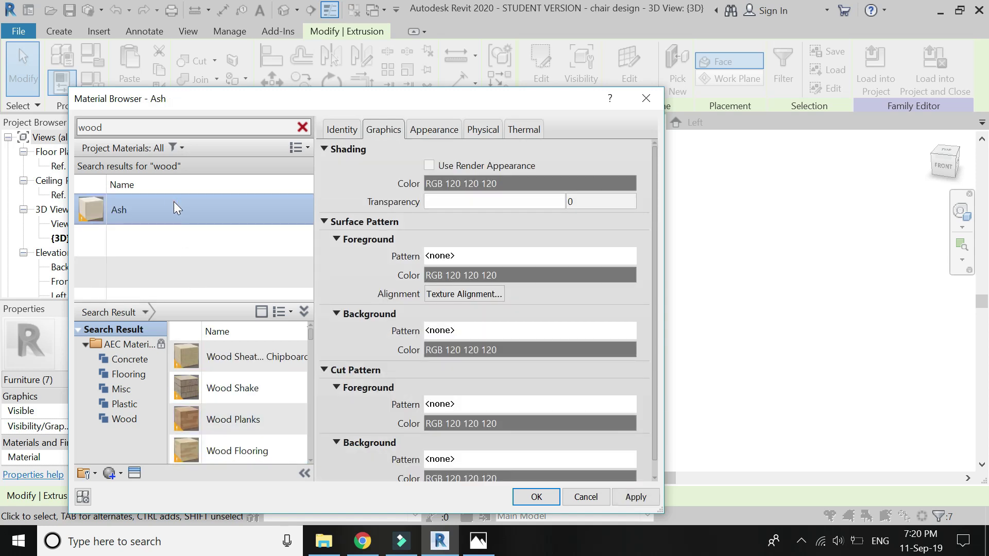
{"action": "left_click", "coordinate": [420, 132]}
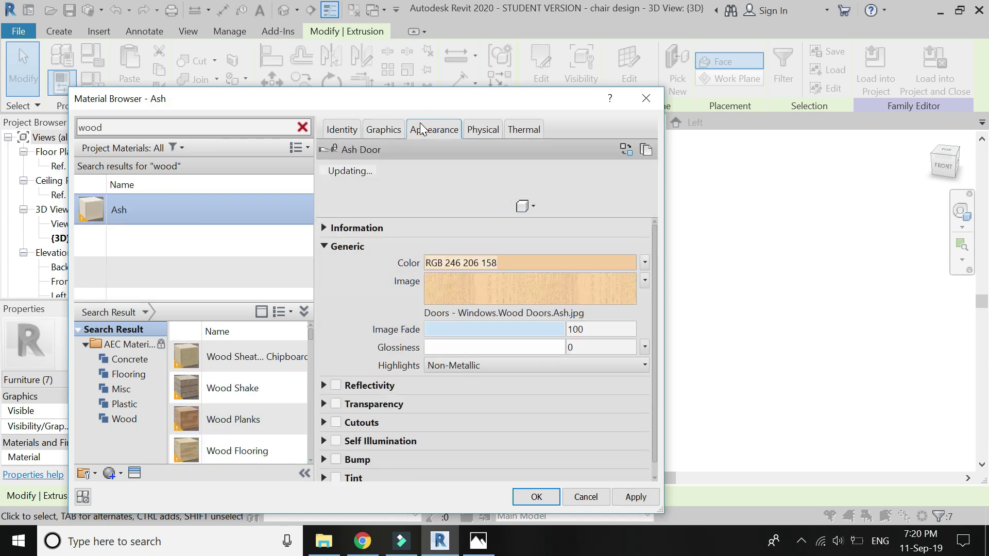
{"action": "left_click", "coordinate": [524, 497]}
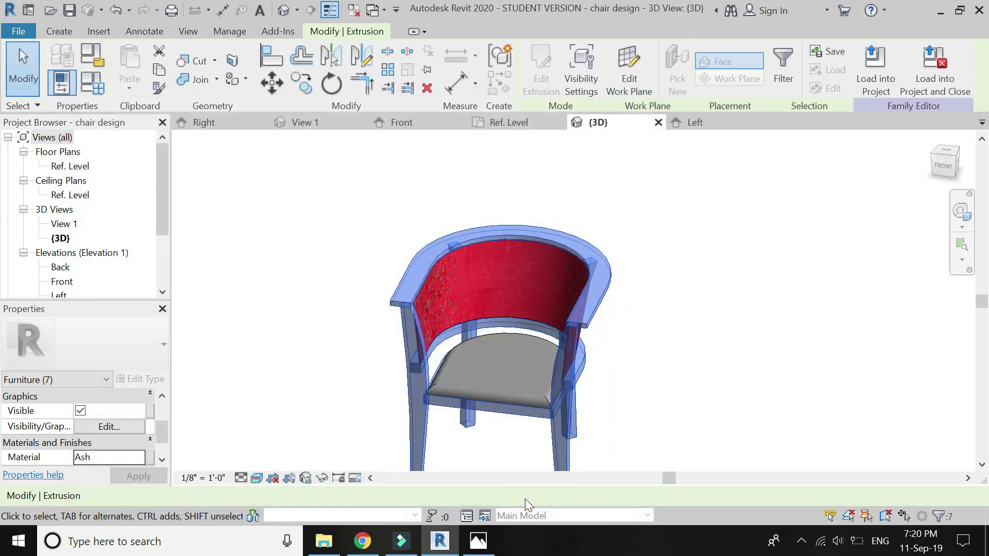
{"action": "left_click", "coordinate": [635, 401]}
Select the seat cushion extrusion together with its void sweep and restrict the editable properties to Furniture (1).
{"action": "scroll", "coordinate": [489, 377], "scroll_direction": "up", "scroll_amount": 5}
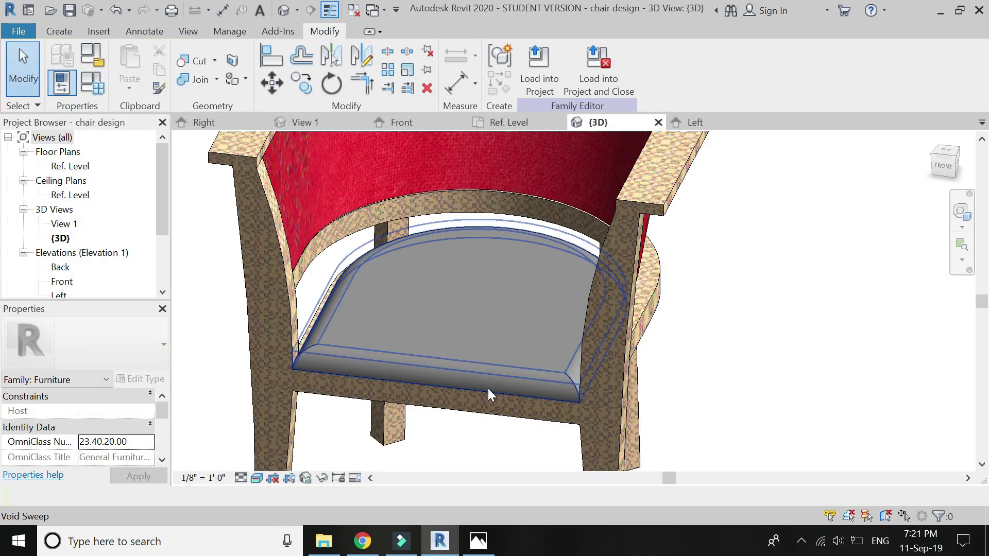
{"action": "left_click", "coordinate": [487, 388]}
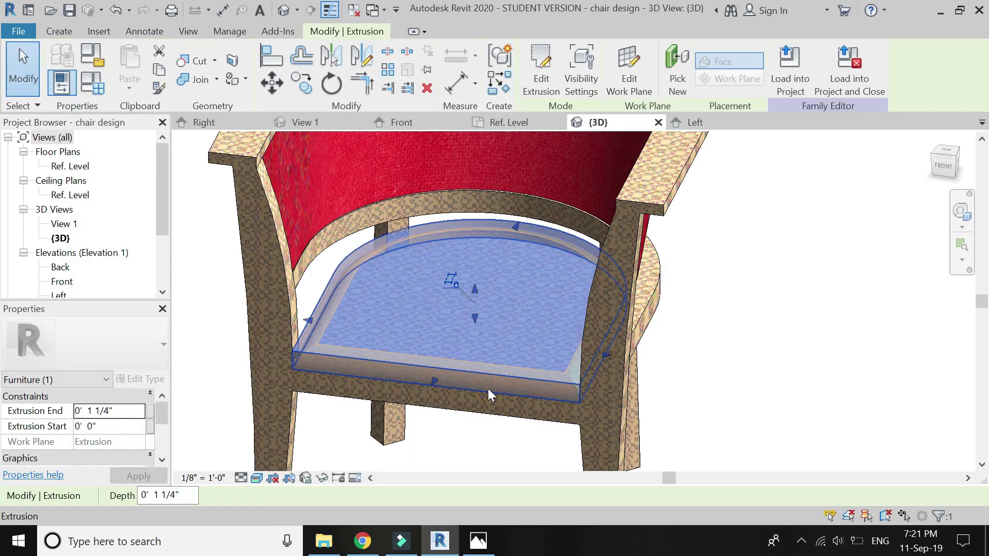
{"action": "left_click", "coordinate": [447, 357], "text": "ctrl"}
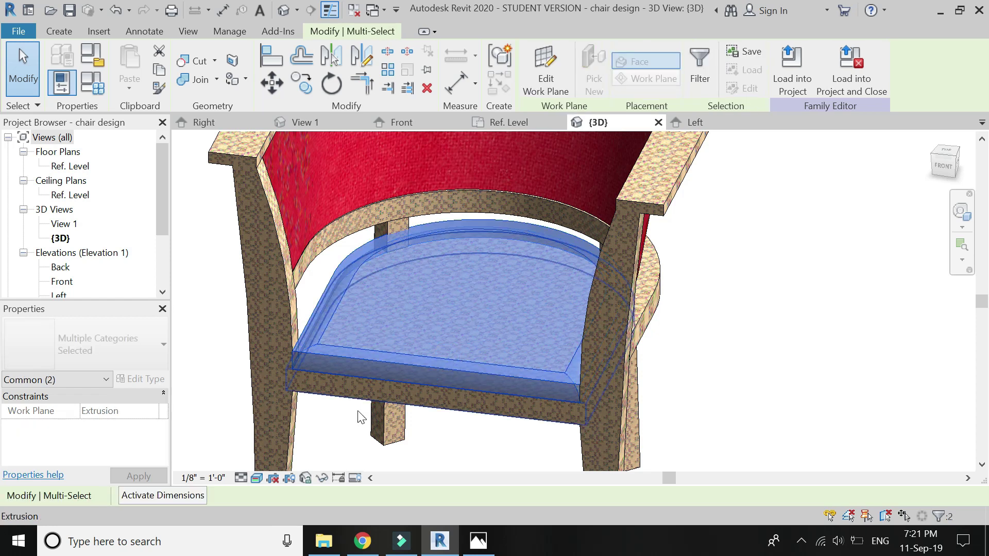
{"action": "scroll", "coordinate": [370, 427], "scroll_direction": "down", "scroll_amount": 3}
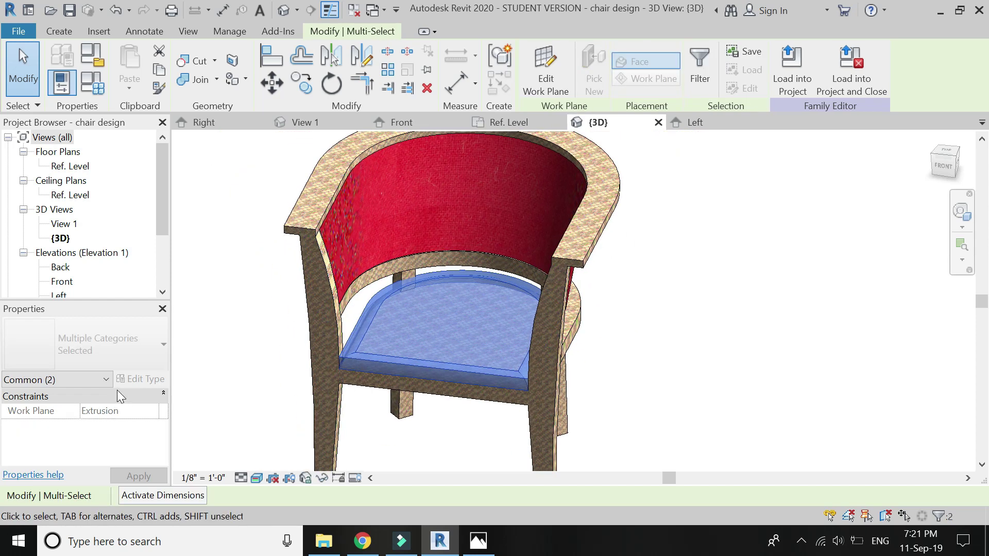
{"action": "left_click", "coordinate": [105, 379]}
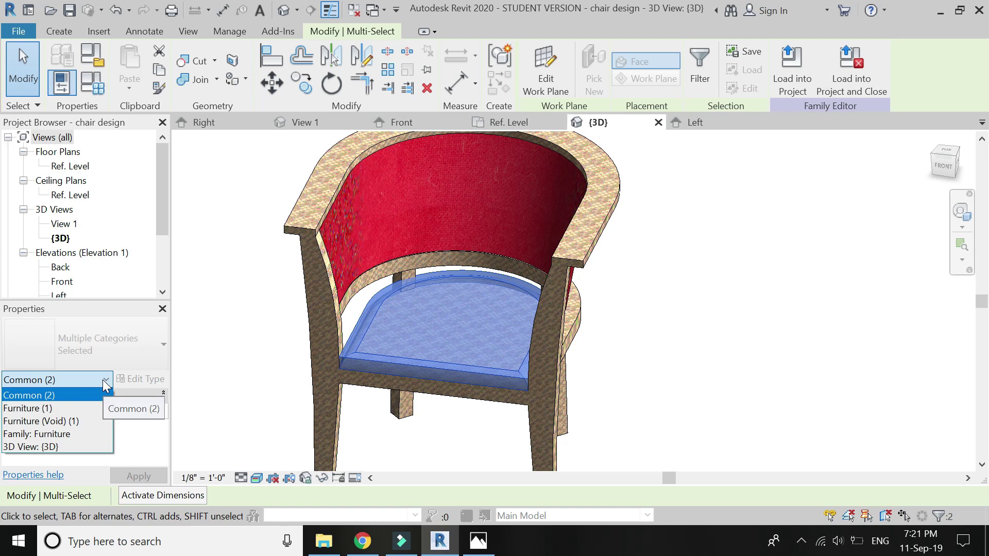
{"action": "left_click", "coordinate": [85, 408]}
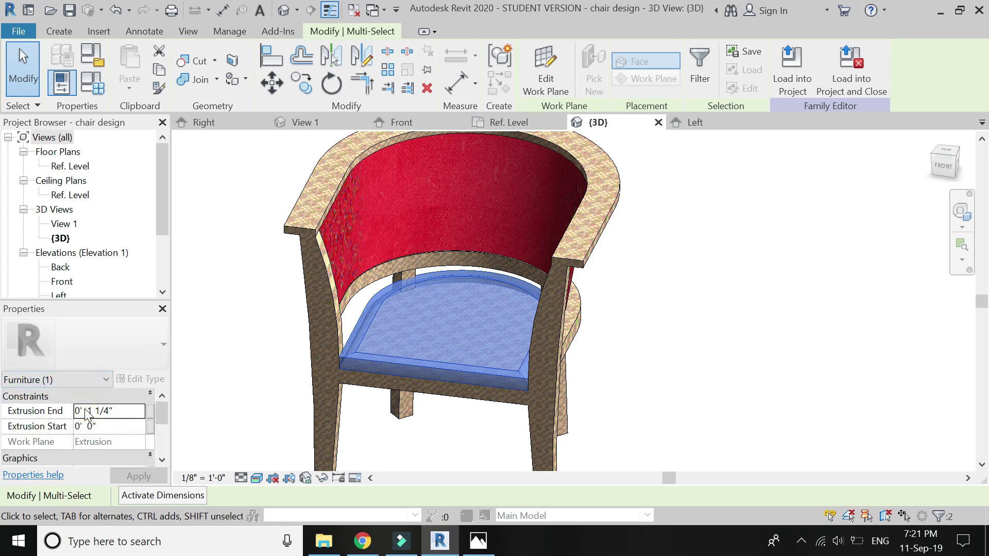
{"action": "scroll", "coordinate": [108, 440], "scroll_direction": "down", "scroll_amount": 2}
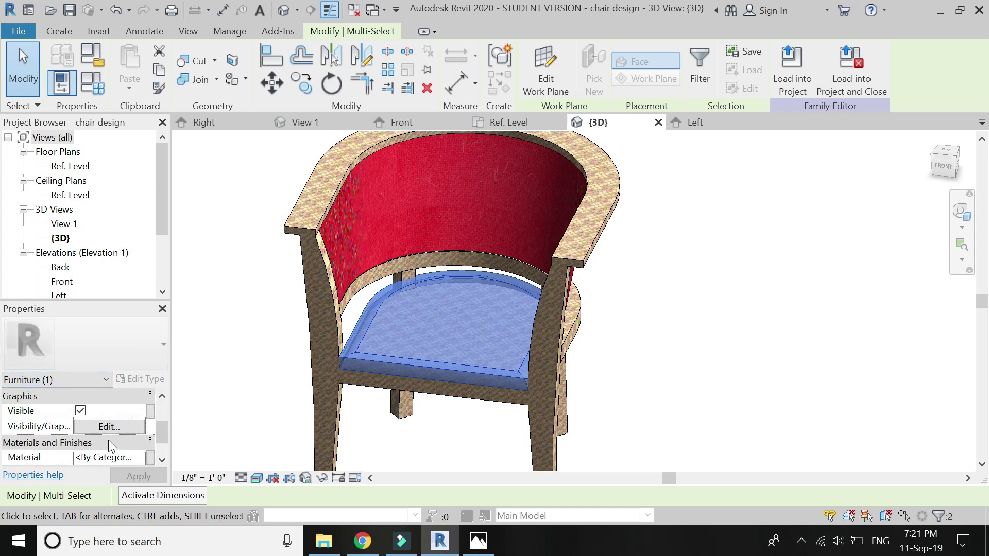
Search the materials for "fabric", add Leather, Dark Brown to the project materials and assign it to the seat cushion.
{"action": "left_click", "coordinate": [140, 458]}
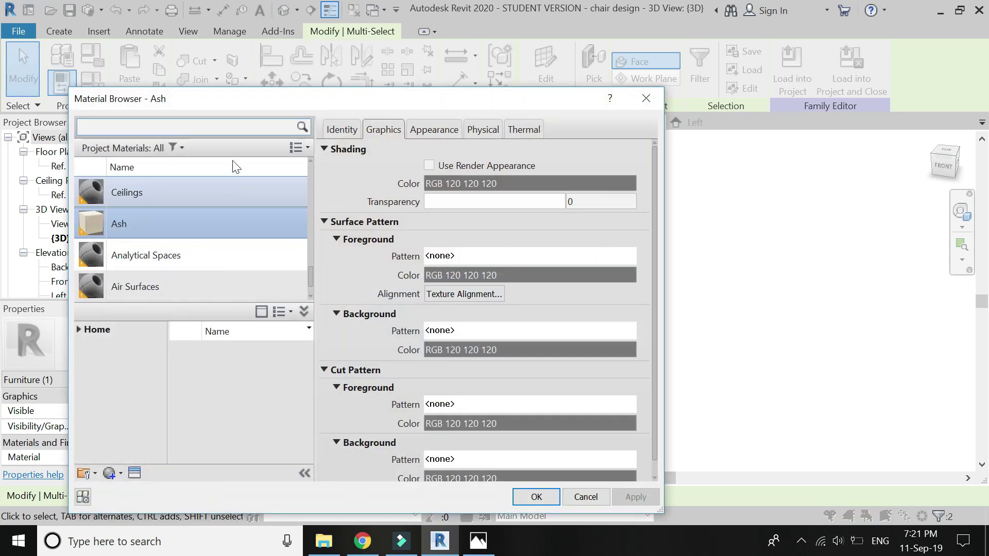
{"action": "type", "text": "fabric"}
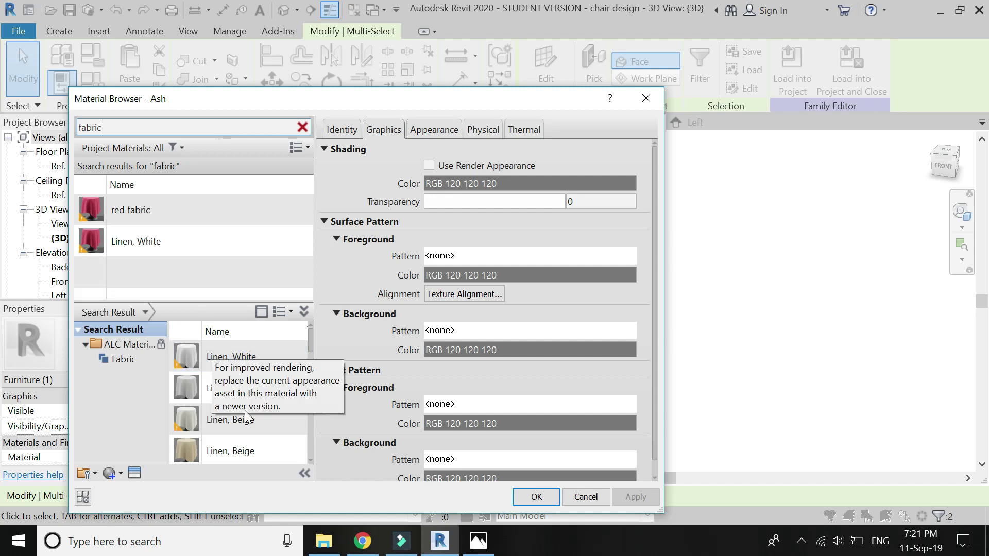
{"action": "left_click", "coordinate": [263, 421]}
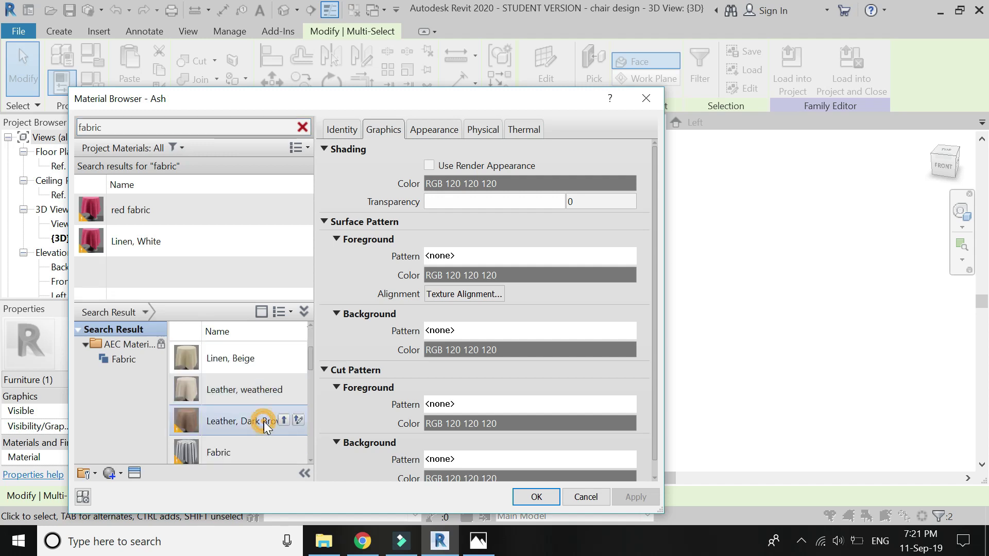
{"action": "left_click", "coordinate": [283, 421]}
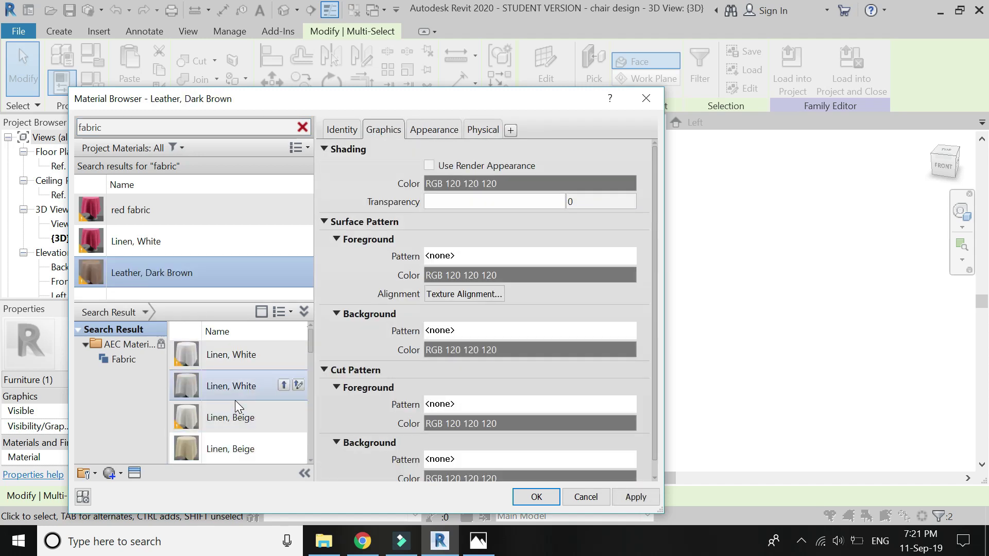
{"action": "left_click", "coordinate": [531, 496]}
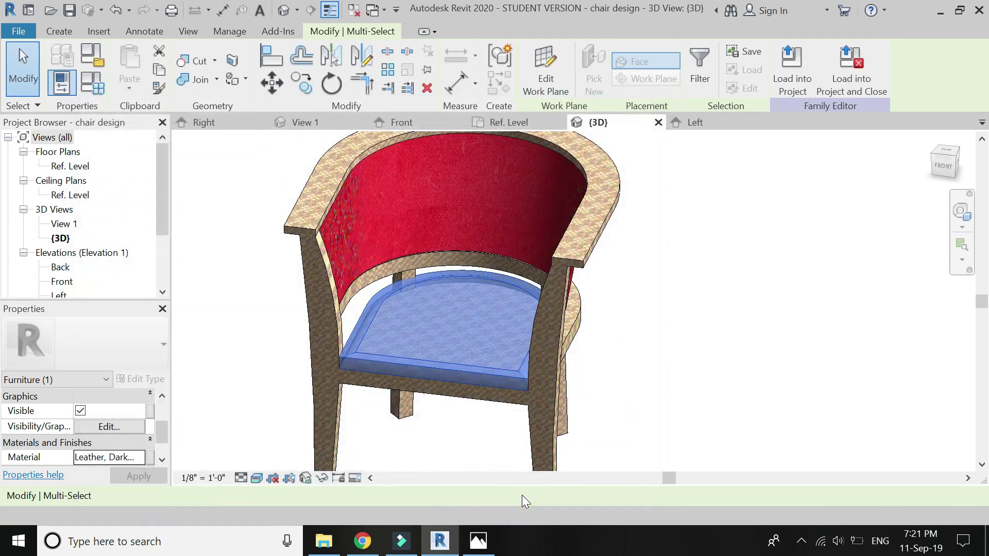
{"action": "left_click", "coordinate": [628, 428]}
Fit the whole chair in the 3D view and orbit around it to examine the applied materials.
{"action": "key", "text": "z"}
{"action": "key", "text": "f"}
{"action": "left_click", "coordinate": [962, 211]}
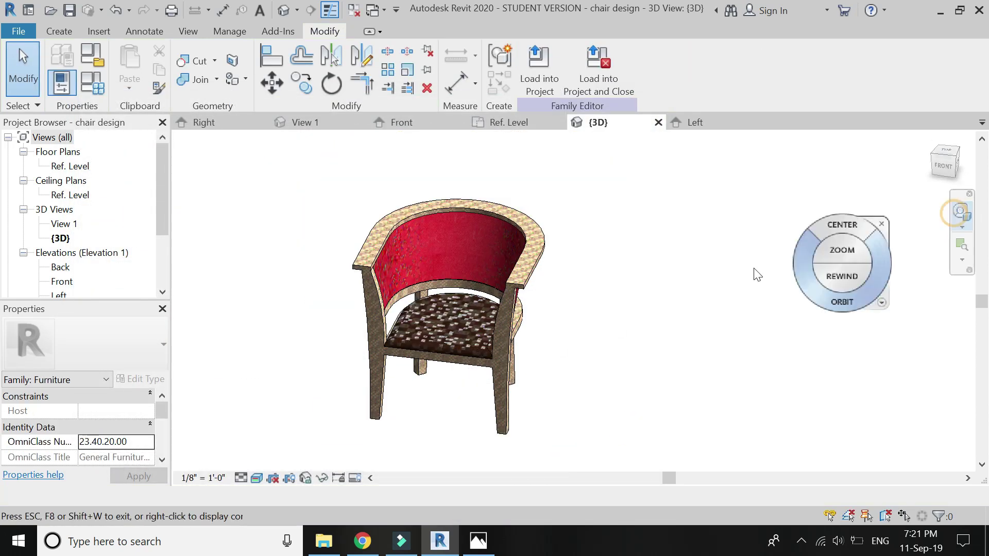
{"action": "left_click_drag", "start_coordinate": [723, 331], "coordinate": [443, 339]}
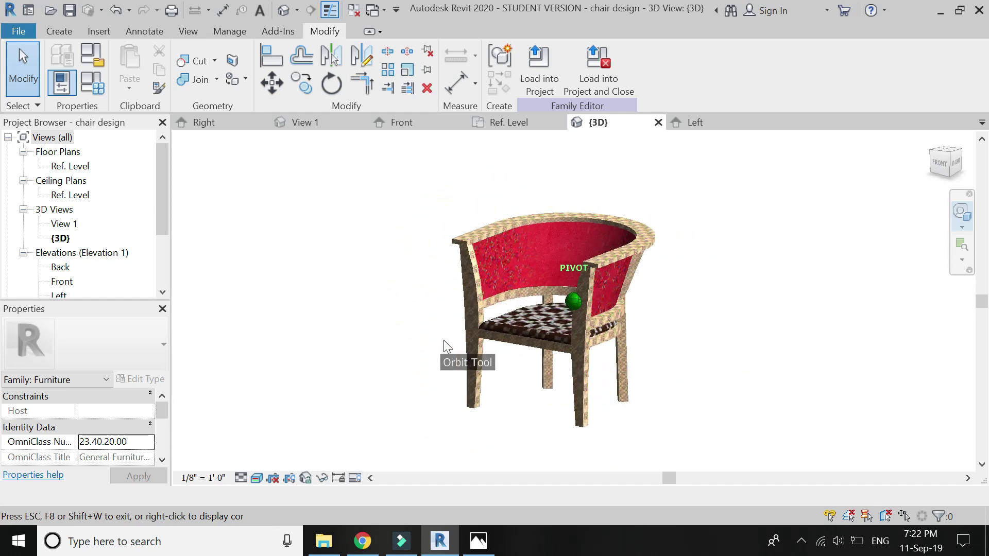